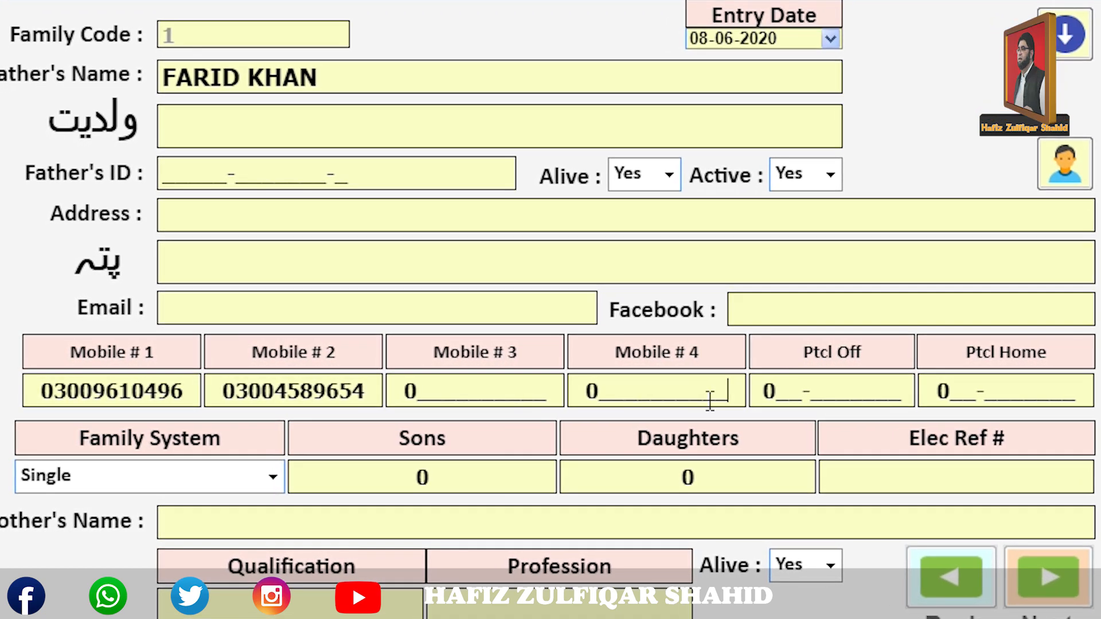
click(314, 392)
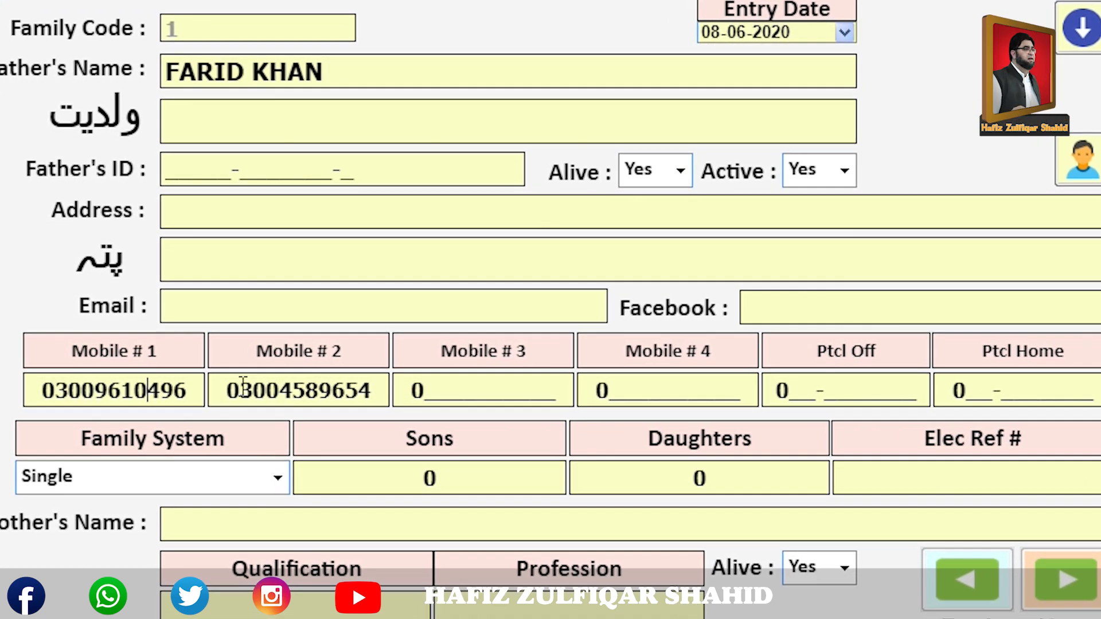
drag(230, 393, 361, 393)
key(ctrl+c)
right_click(356, 396)
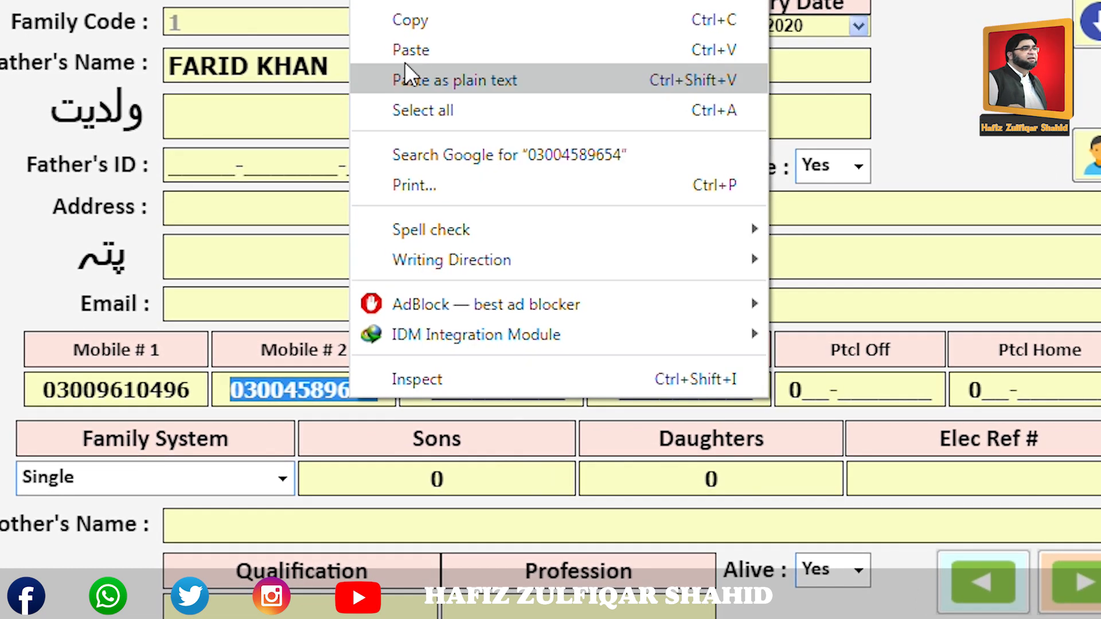
click(413, 22)
click(426, 386)
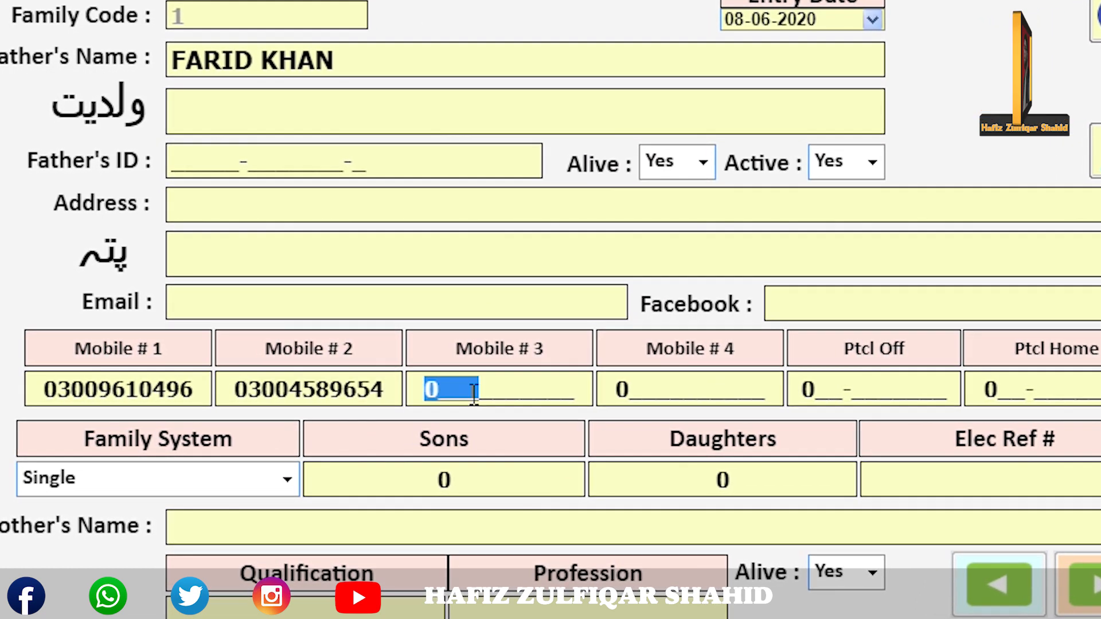
key(ctrl+v)
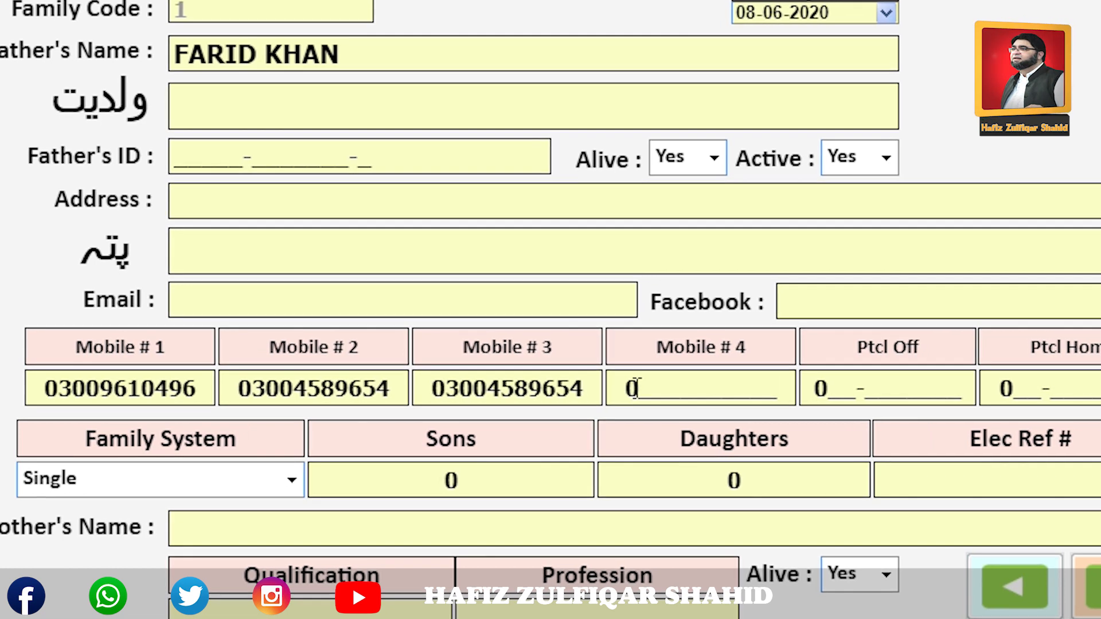
click(677, 394)
key(ctrl+v)
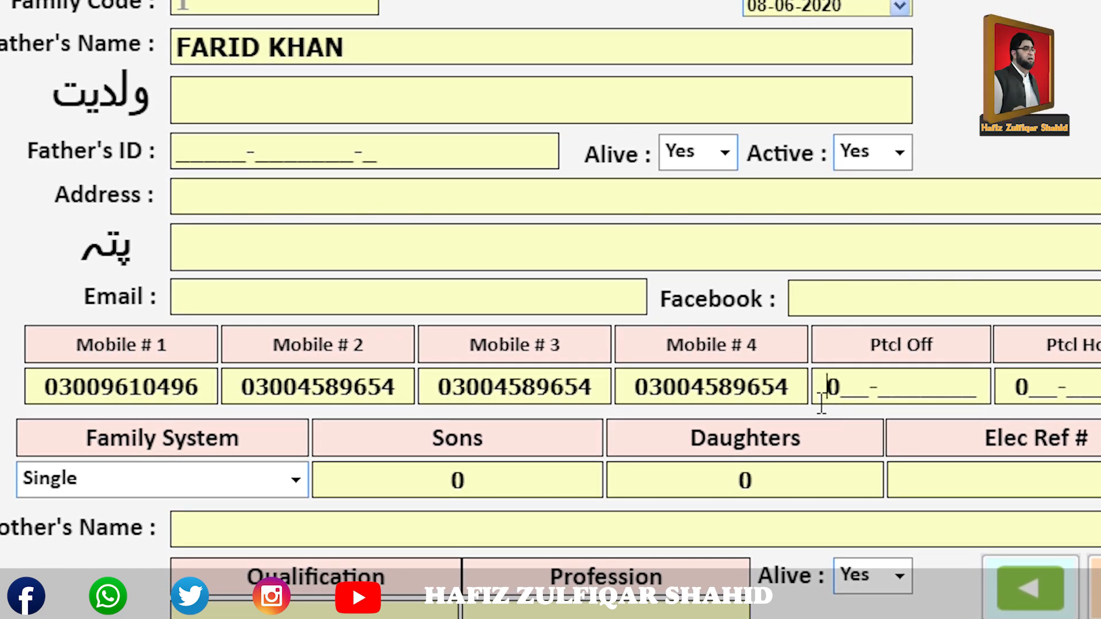
click(821, 404)
text(52-45689)
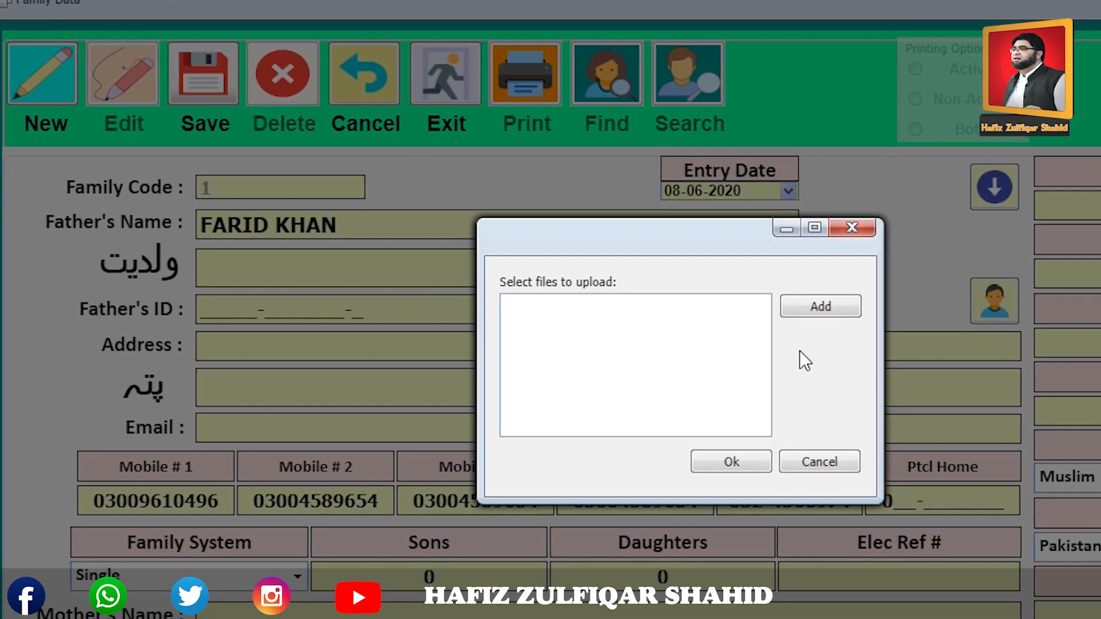
Attach photo 4101 from D:\Abubakar Data\Pictures to the family record.
click(819, 313)
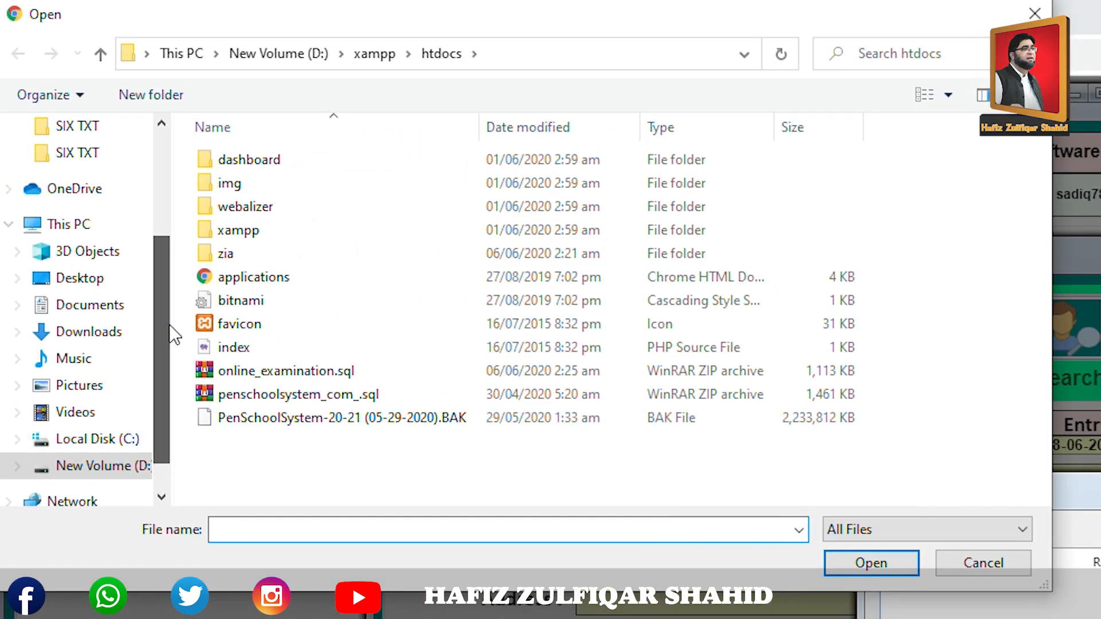
scroll(171, 321, up, 2)
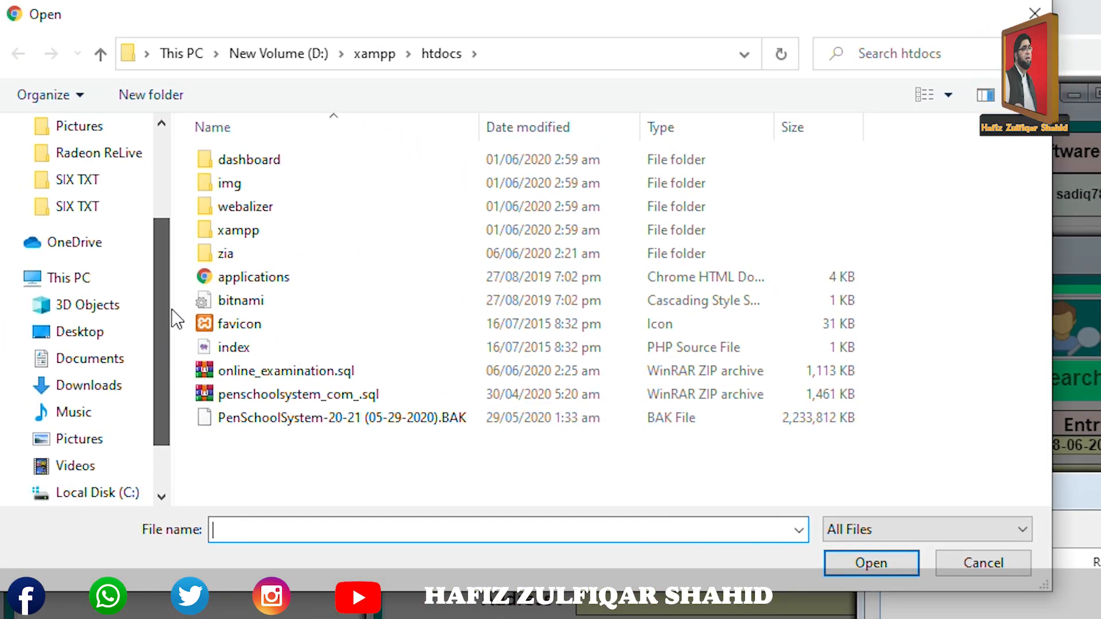
scroll(171, 314, down, 1)
scroll(172, 312, up, 1)
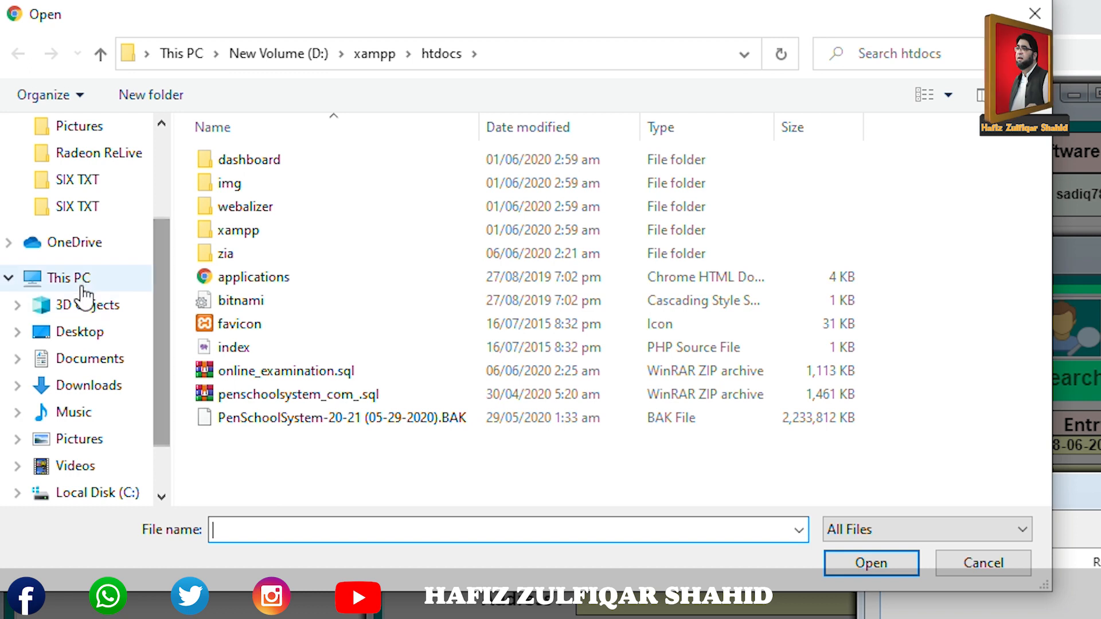
click(109, 287)
double_click(597, 407)
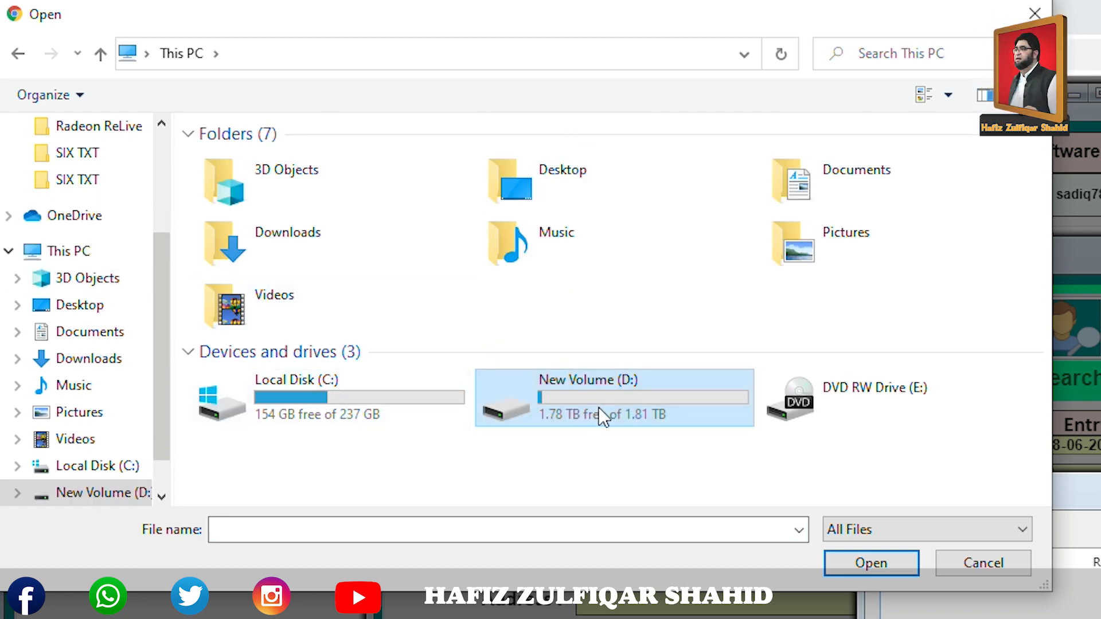
double_click(281, 160)
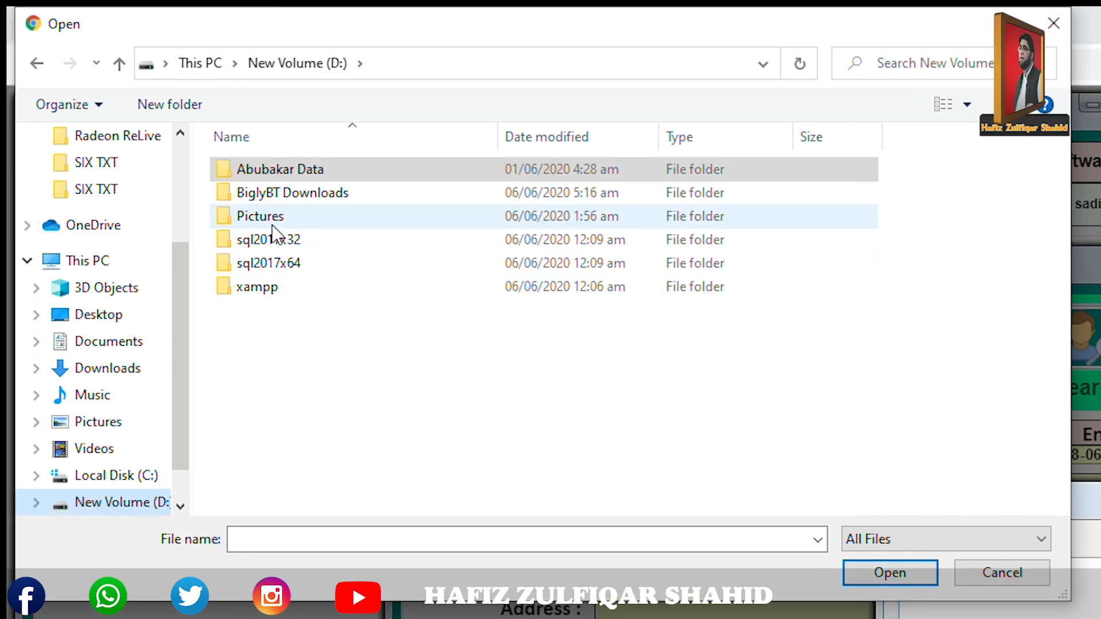
double_click(269, 216)
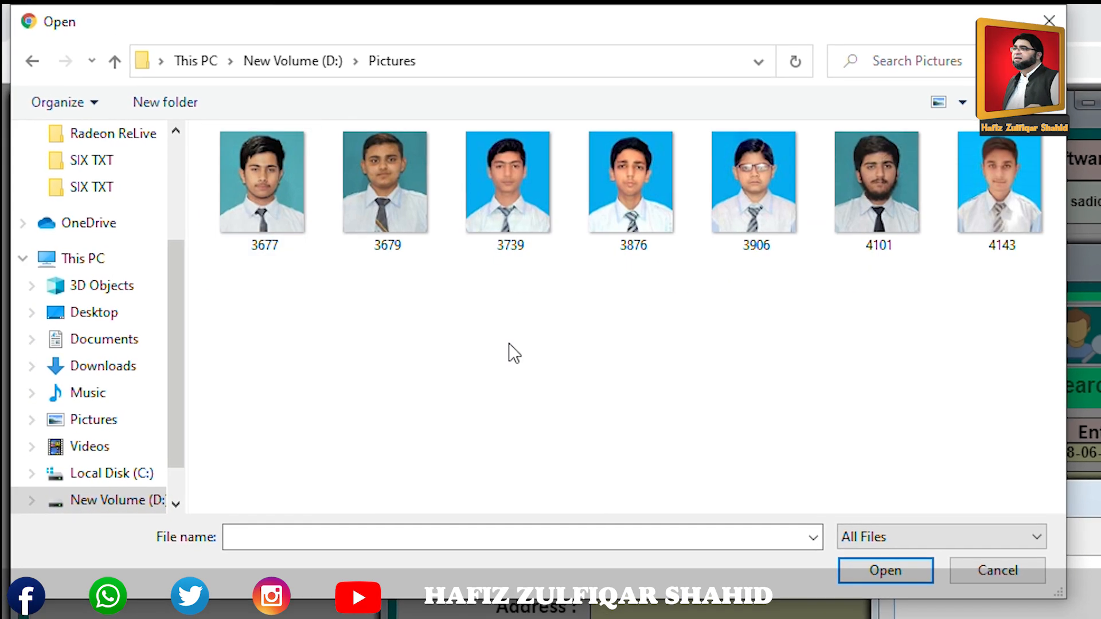
click(873, 221)
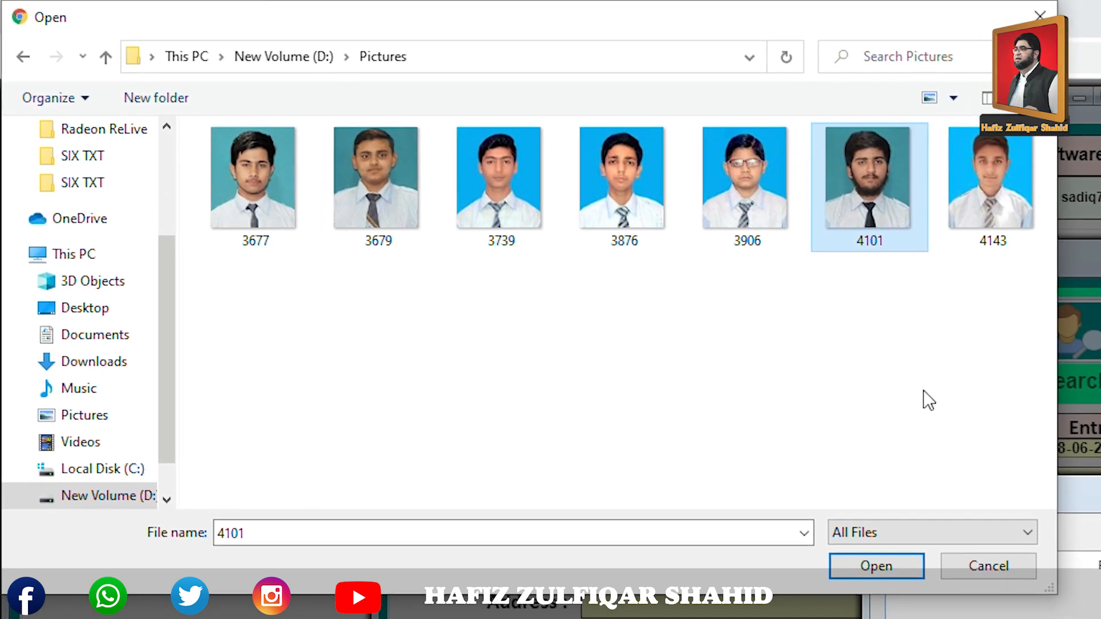
click(879, 568)
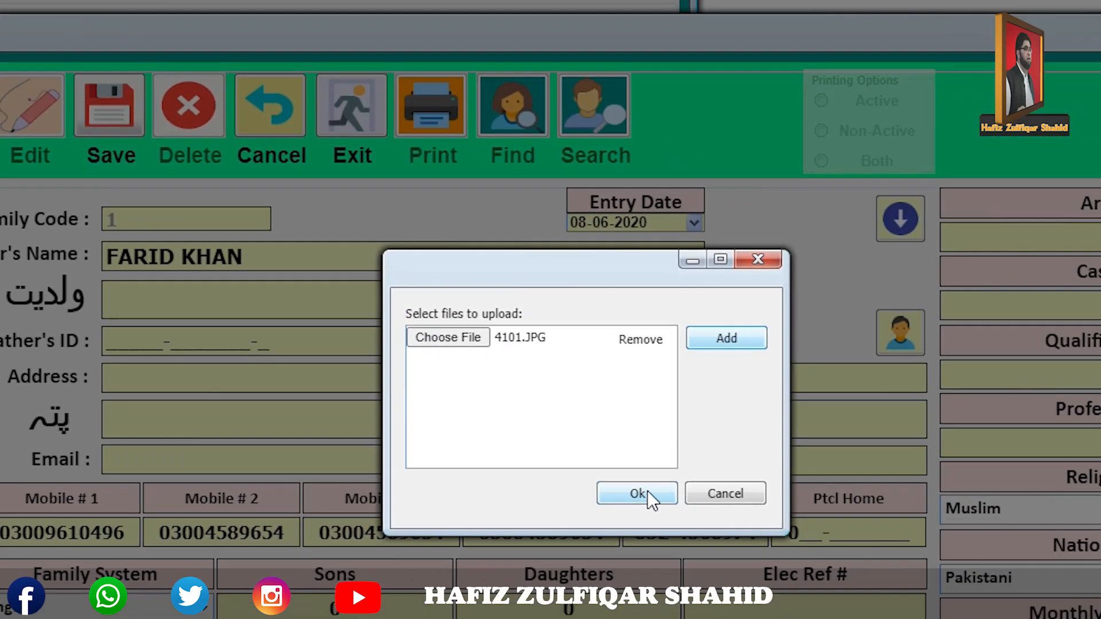
click(1100, 618)
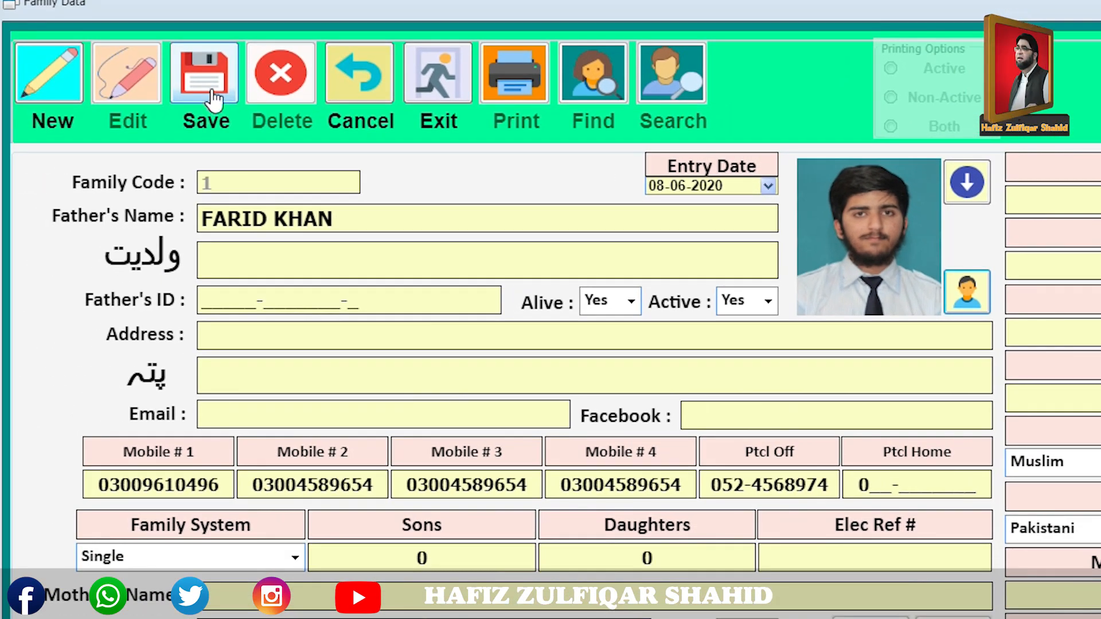
click(214, 96)
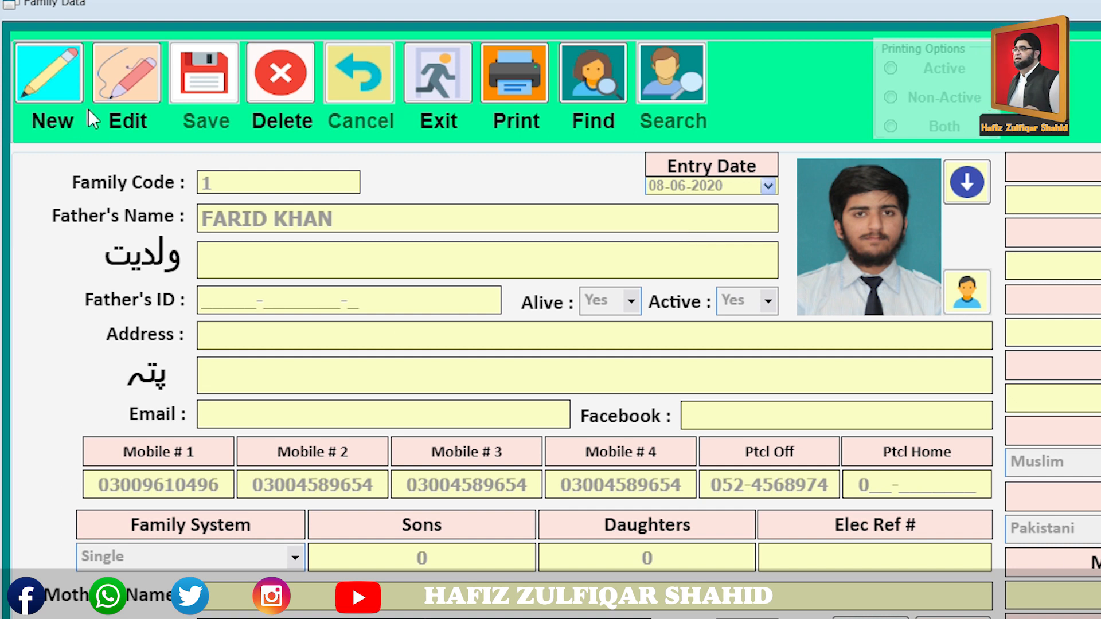
click(53, 92)
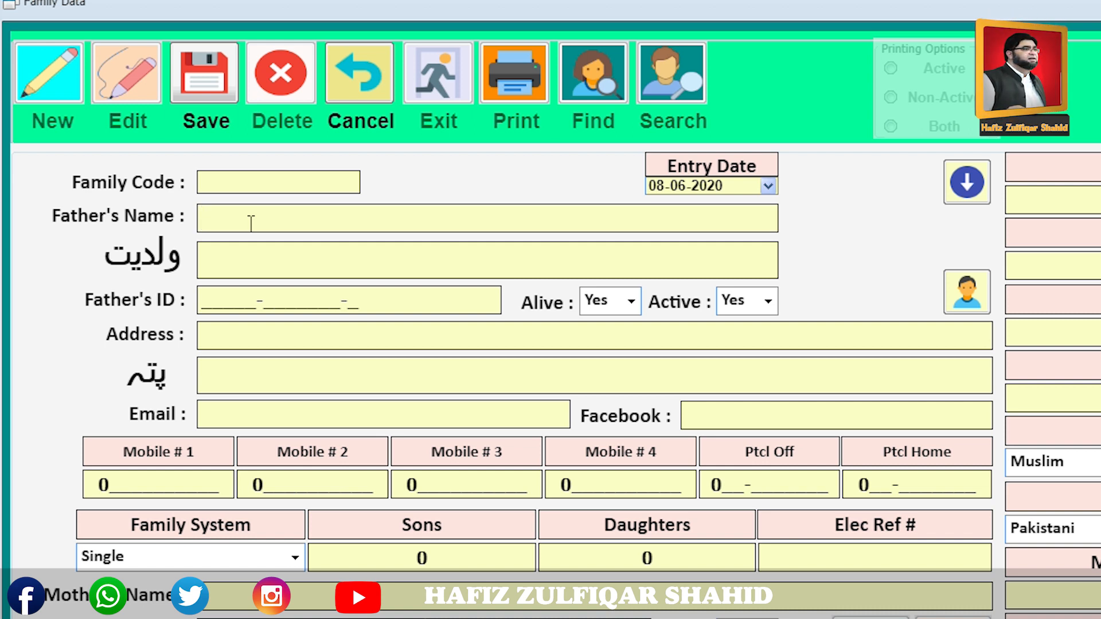
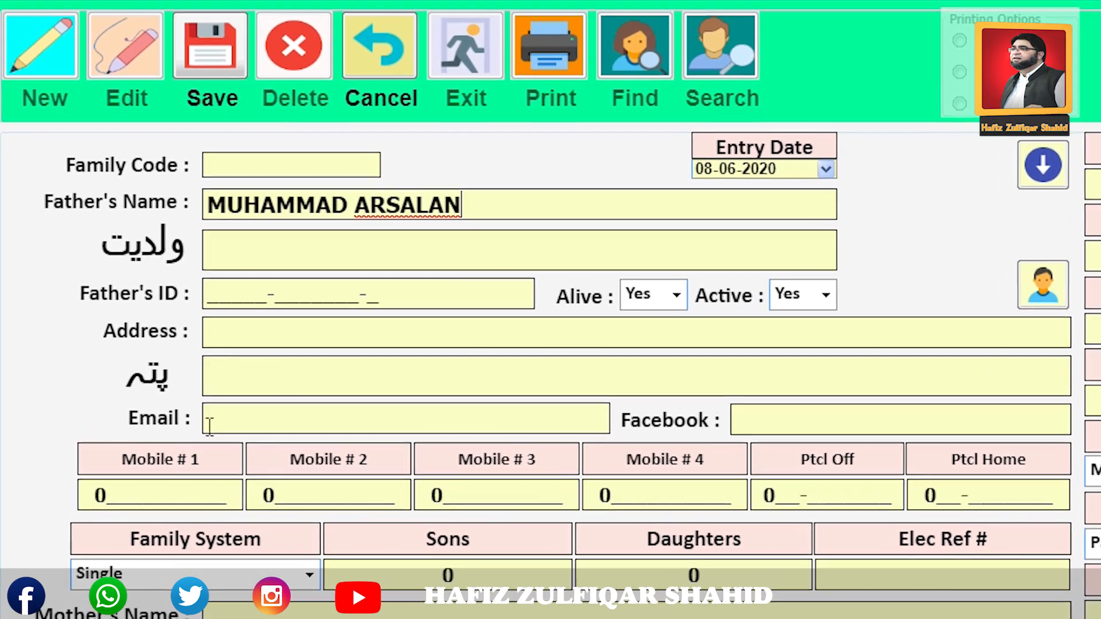
click(118, 496)
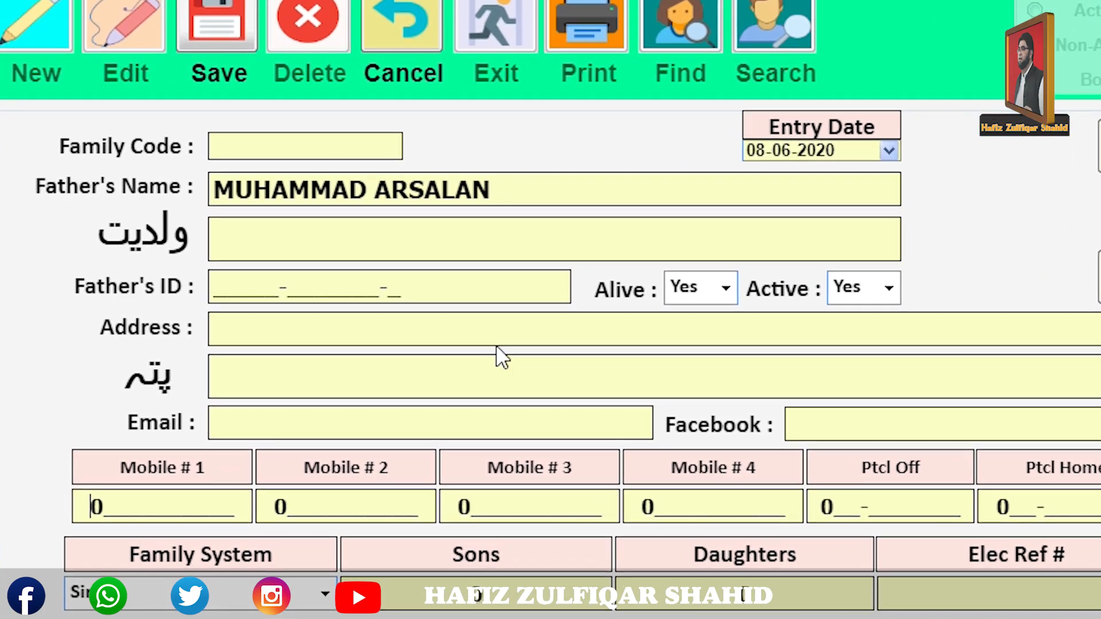
click(211, 37)
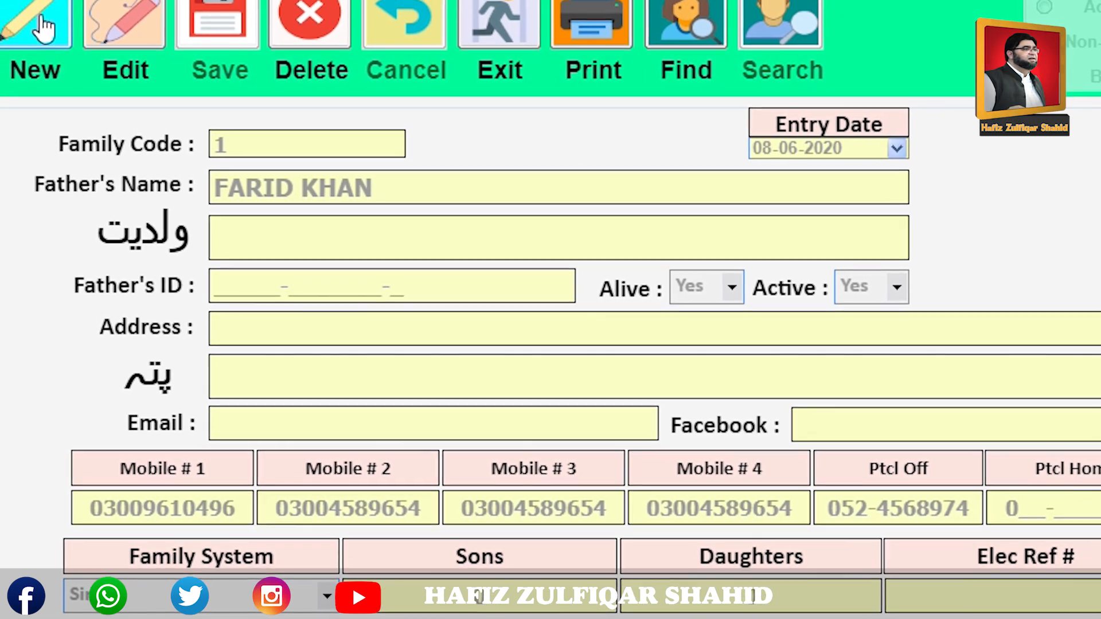
click(39, 23)
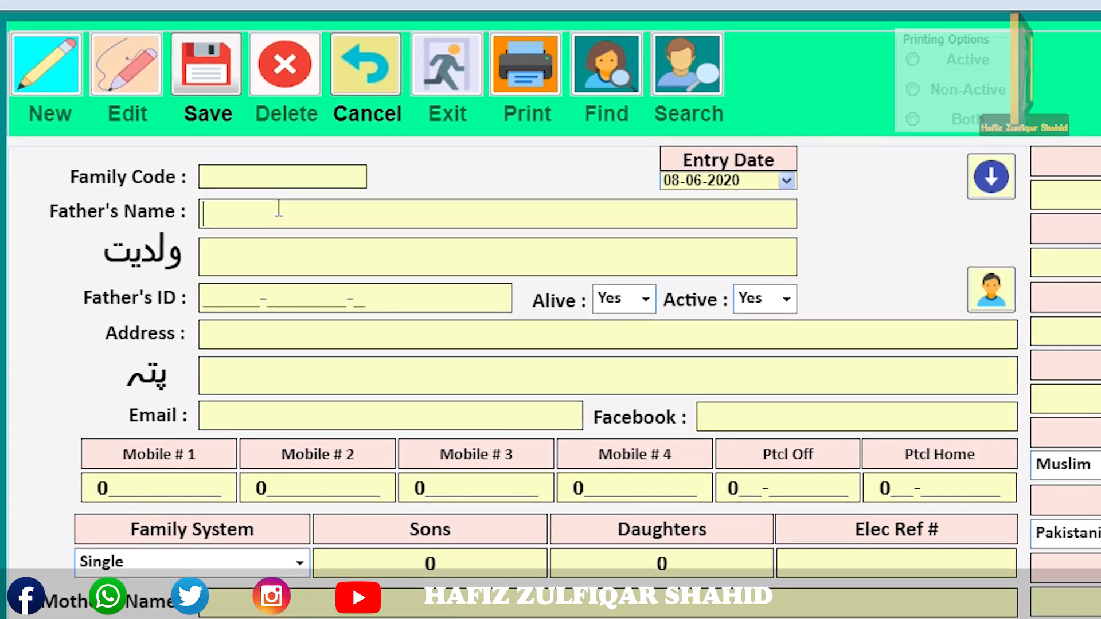
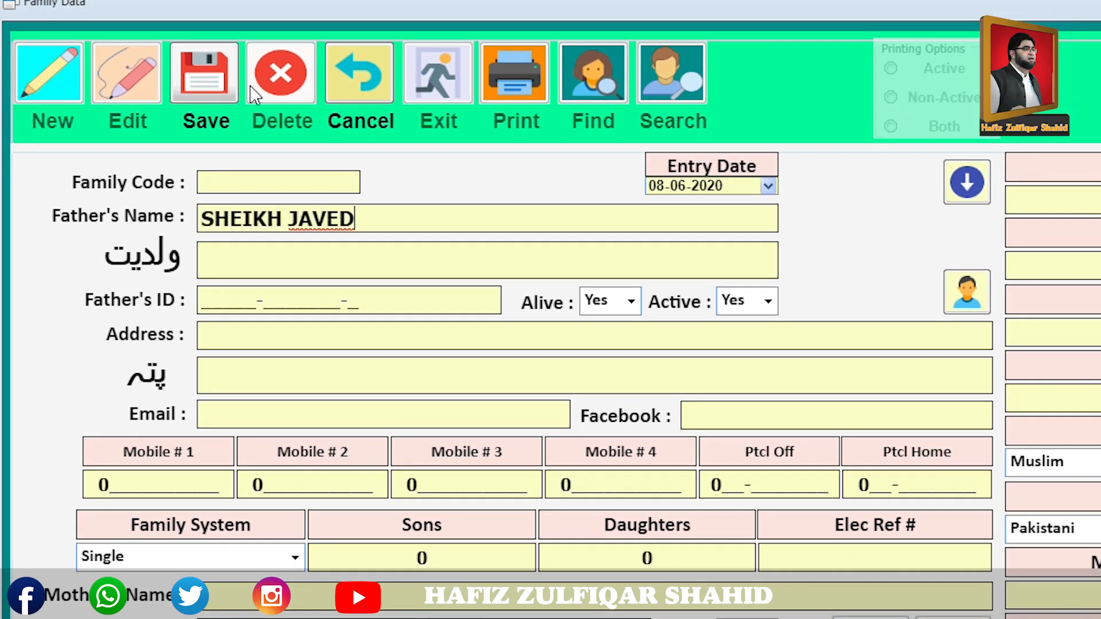
click(60, 89)
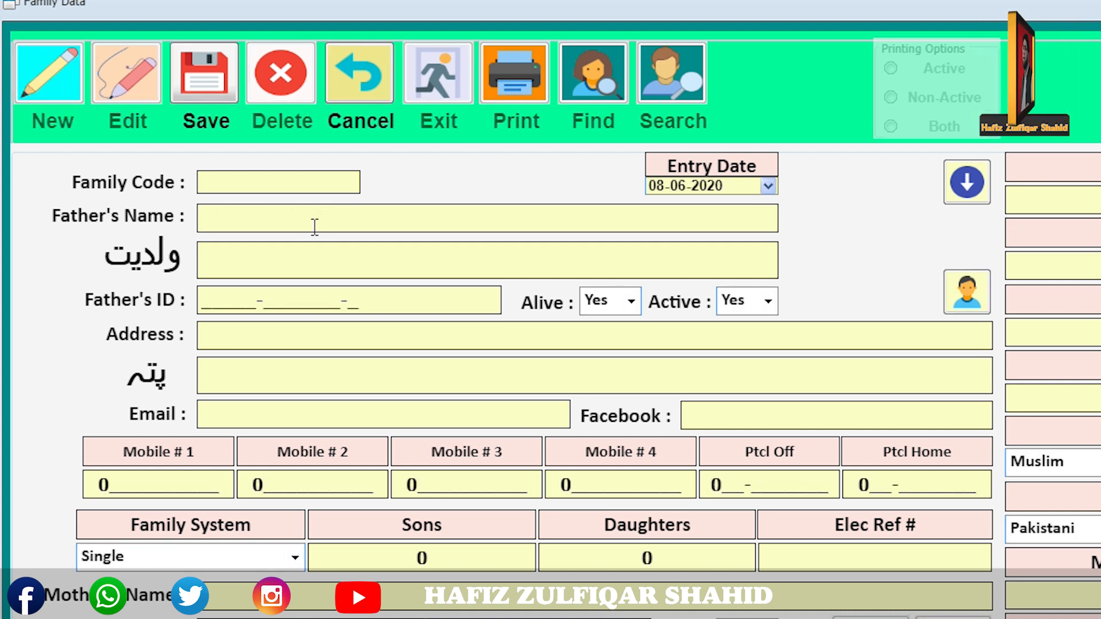
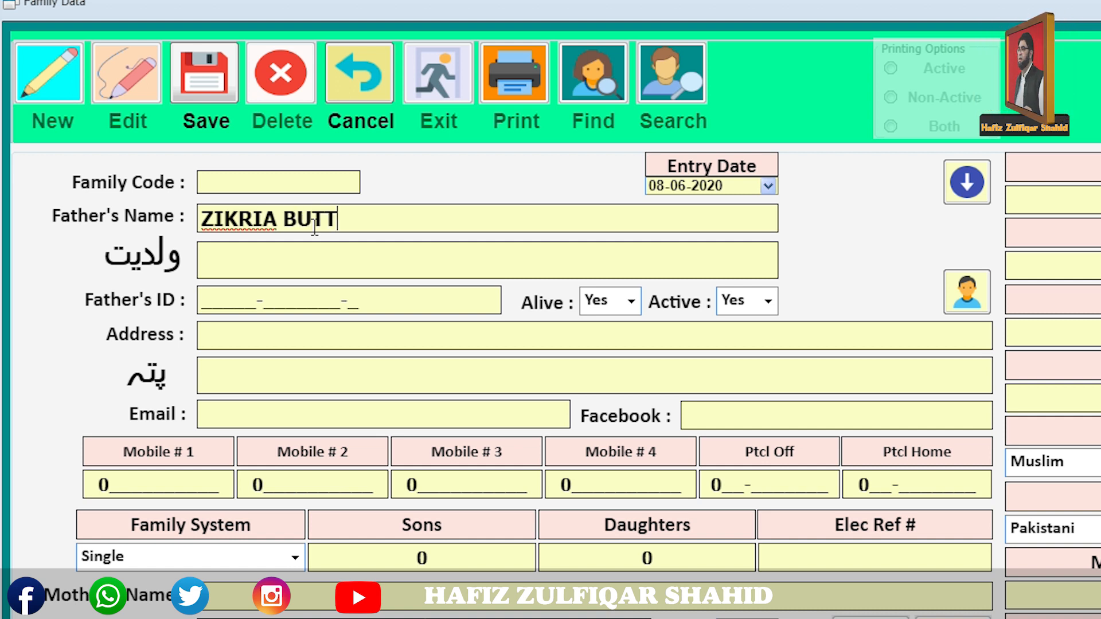
click(231, 88)
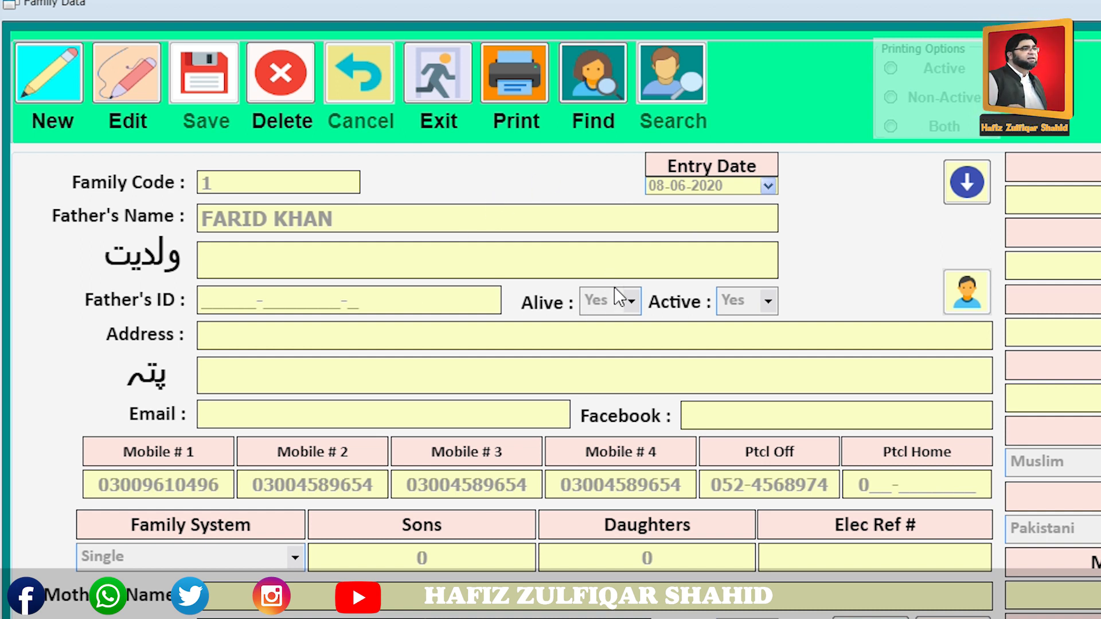
click(607, 93)
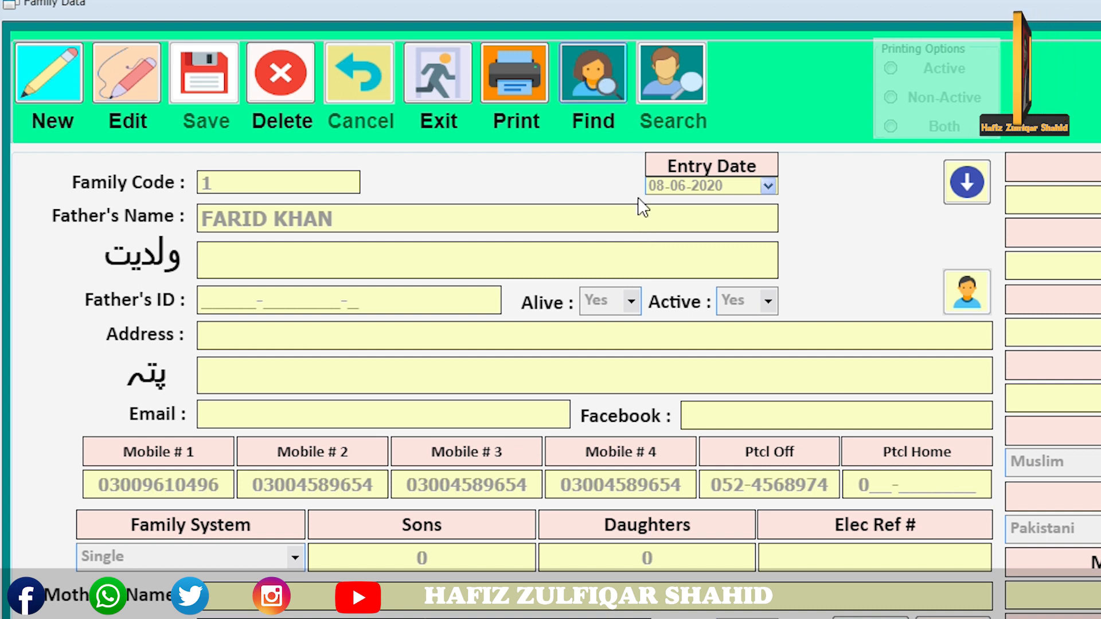
click(542, 305)
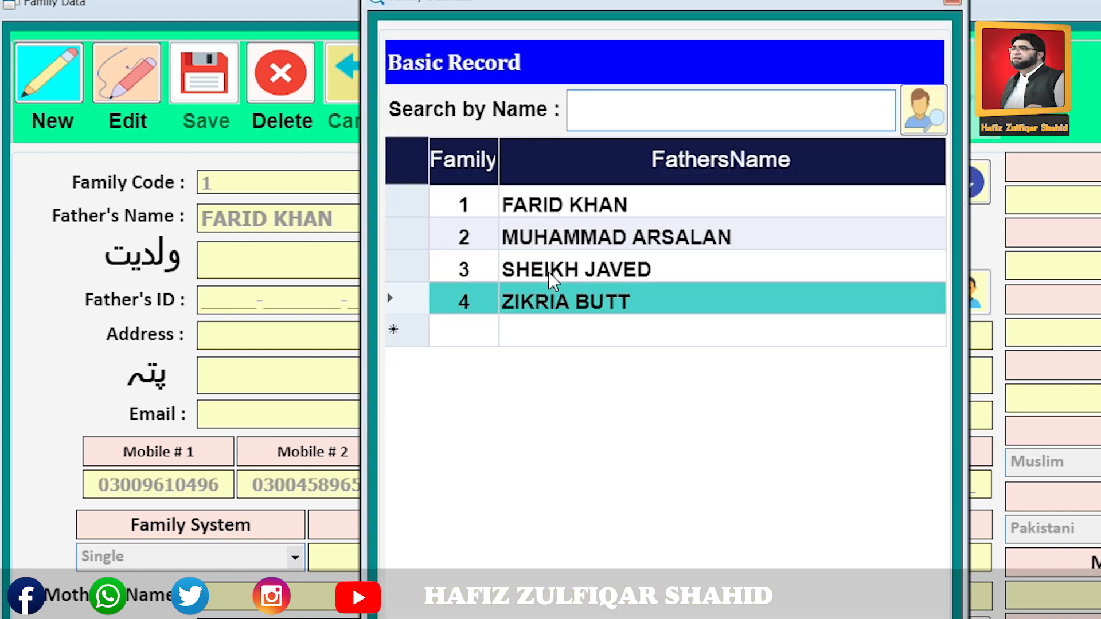
click(571, 240)
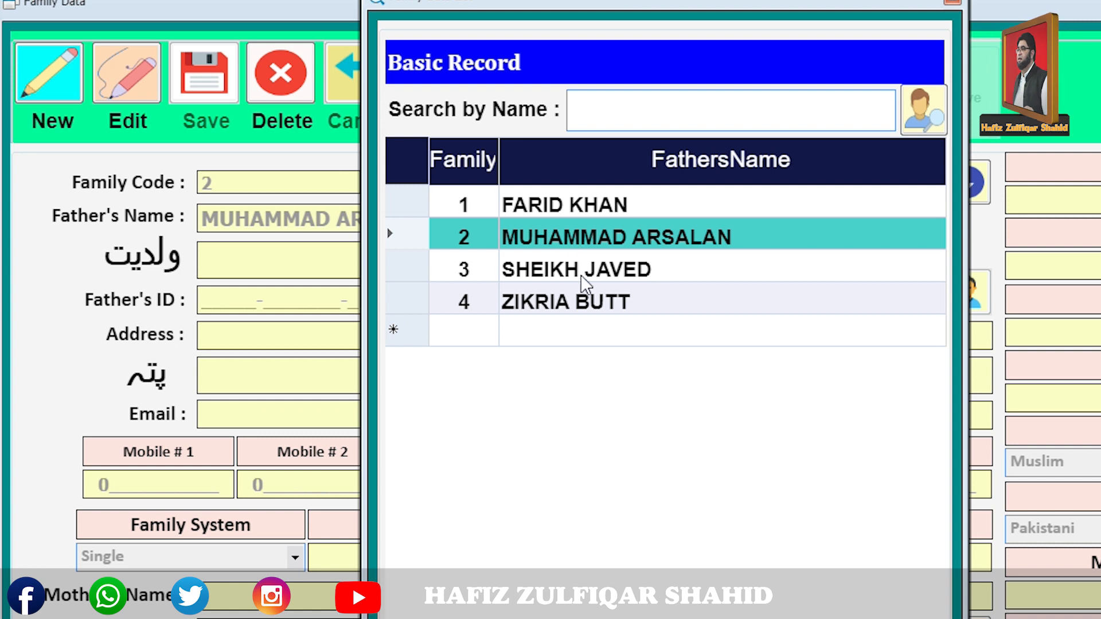
click(556, 310)
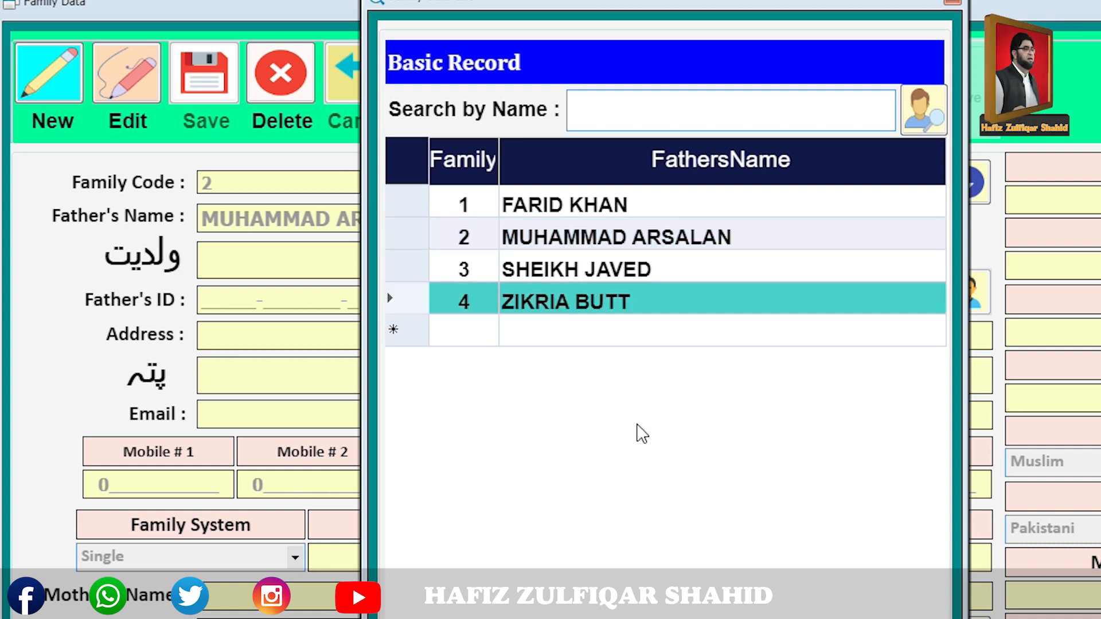
click(951, 5)
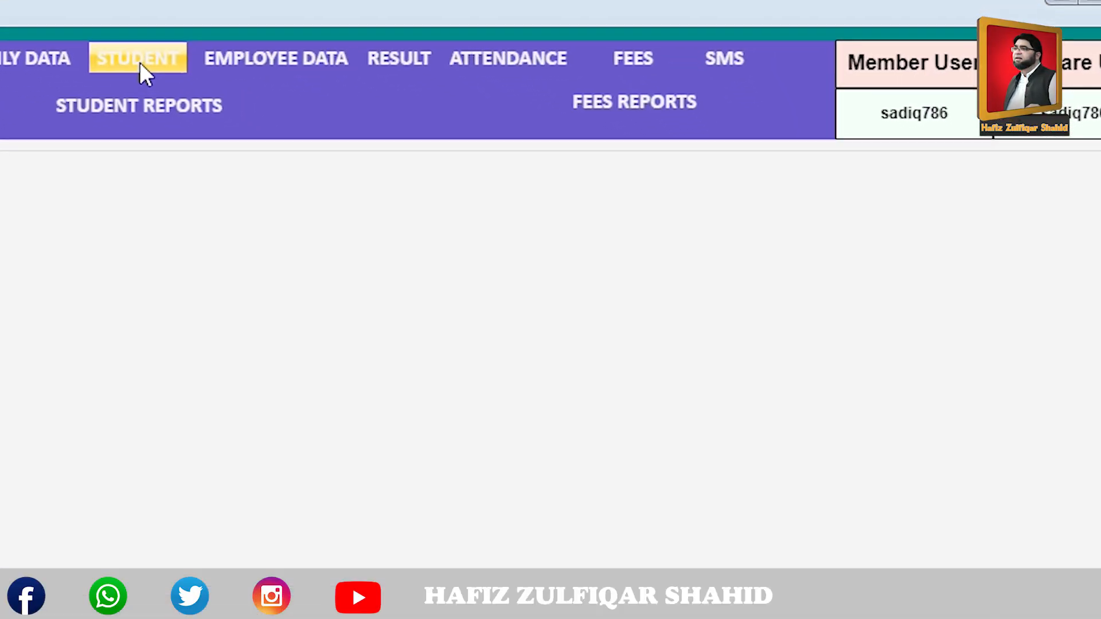
click(140, 62)
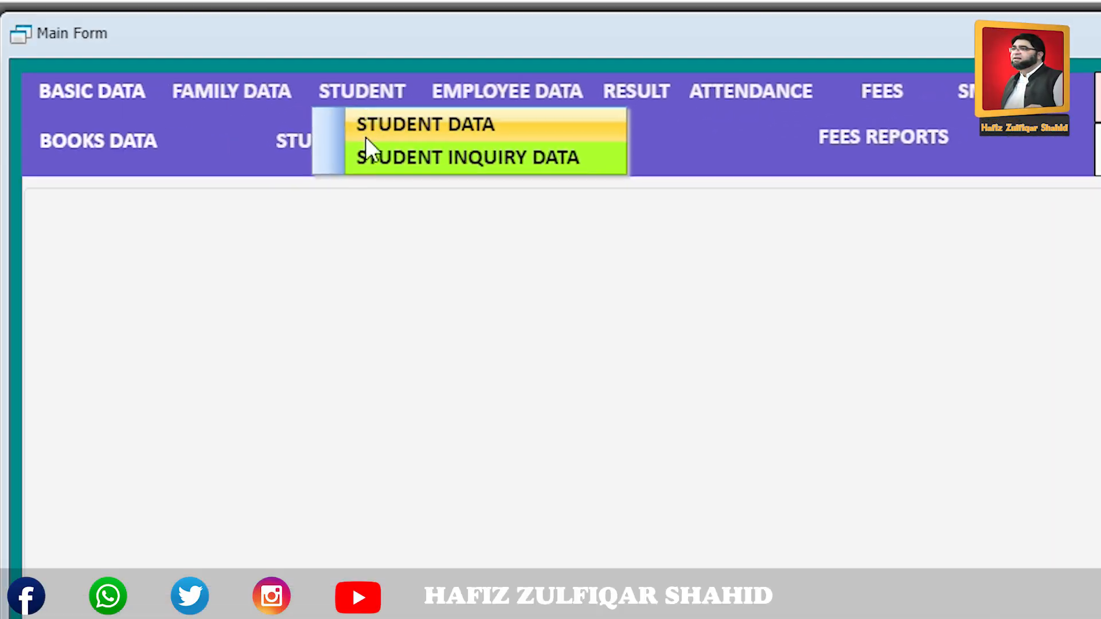
click(195, 91)
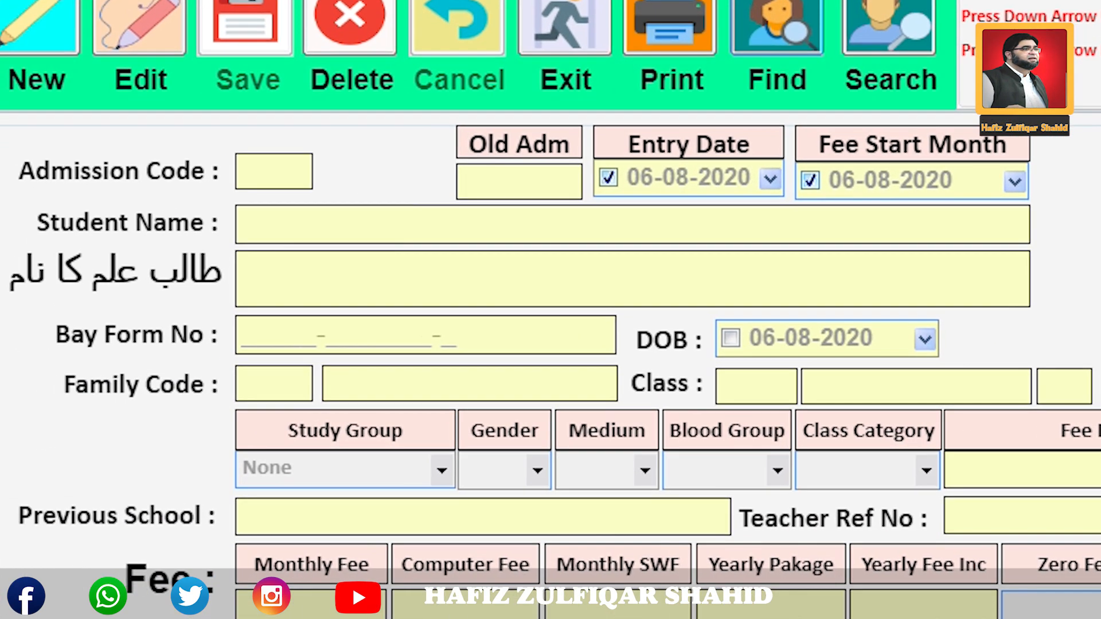
click(671, 75)
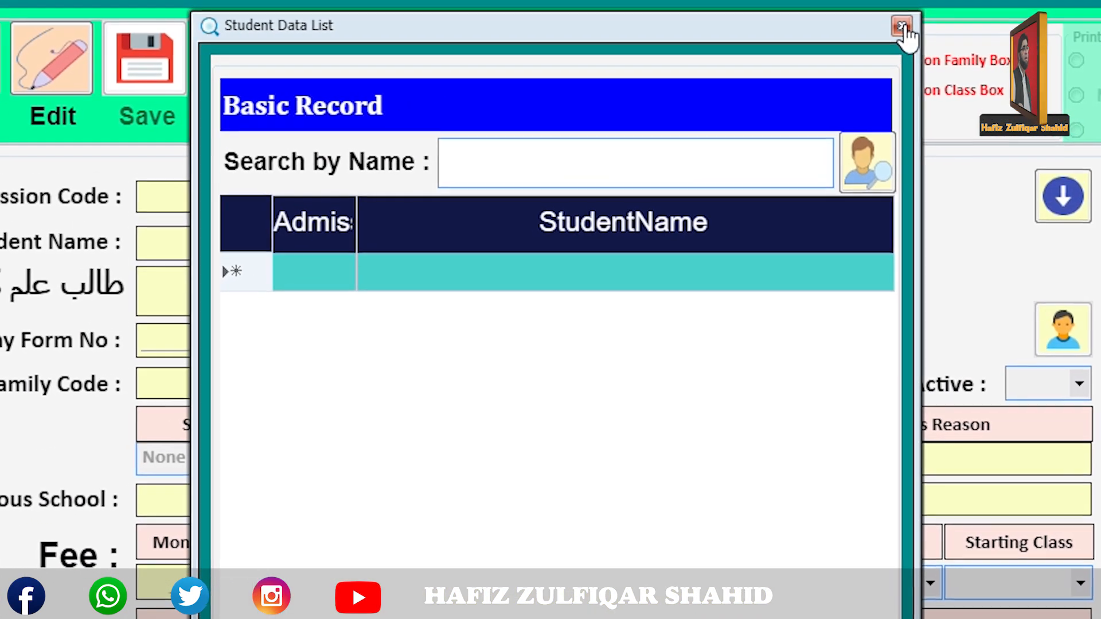
click(936, 18)
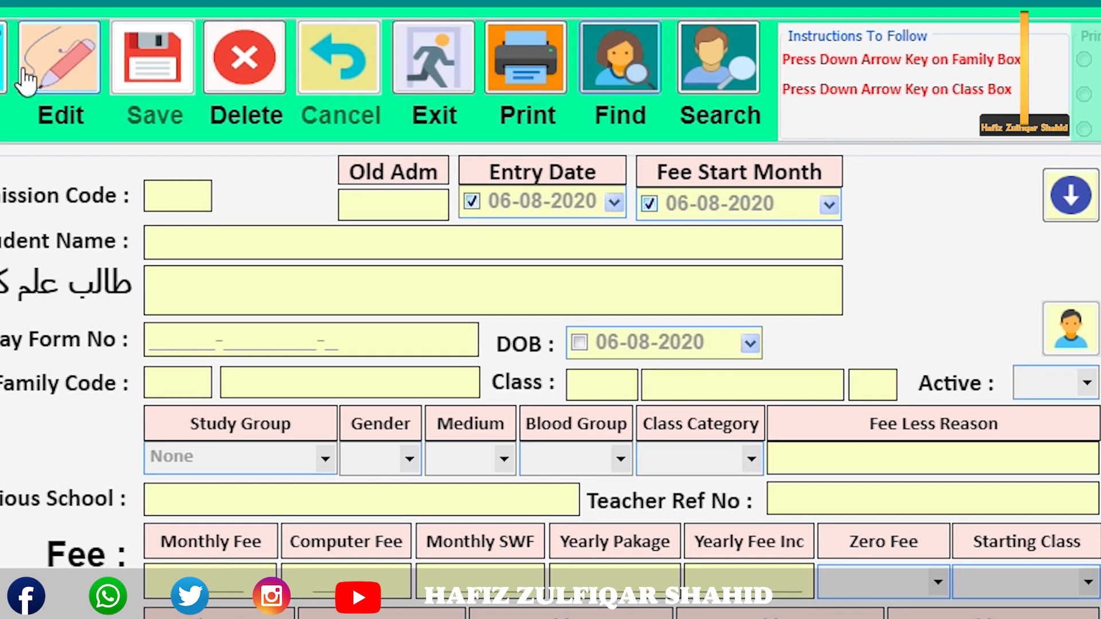
click(5, 65)
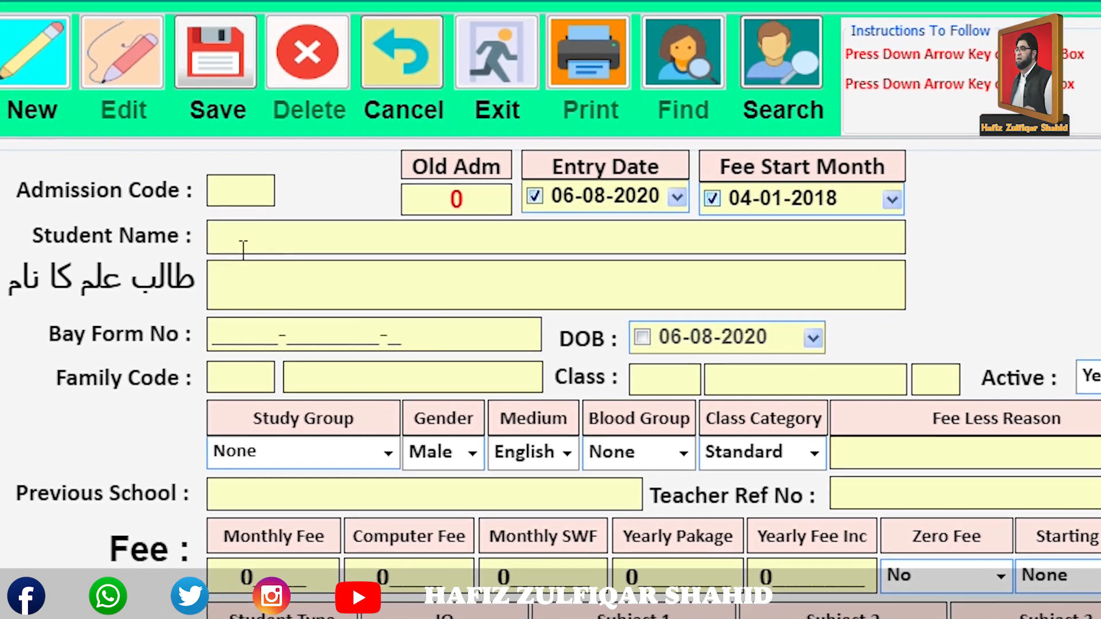
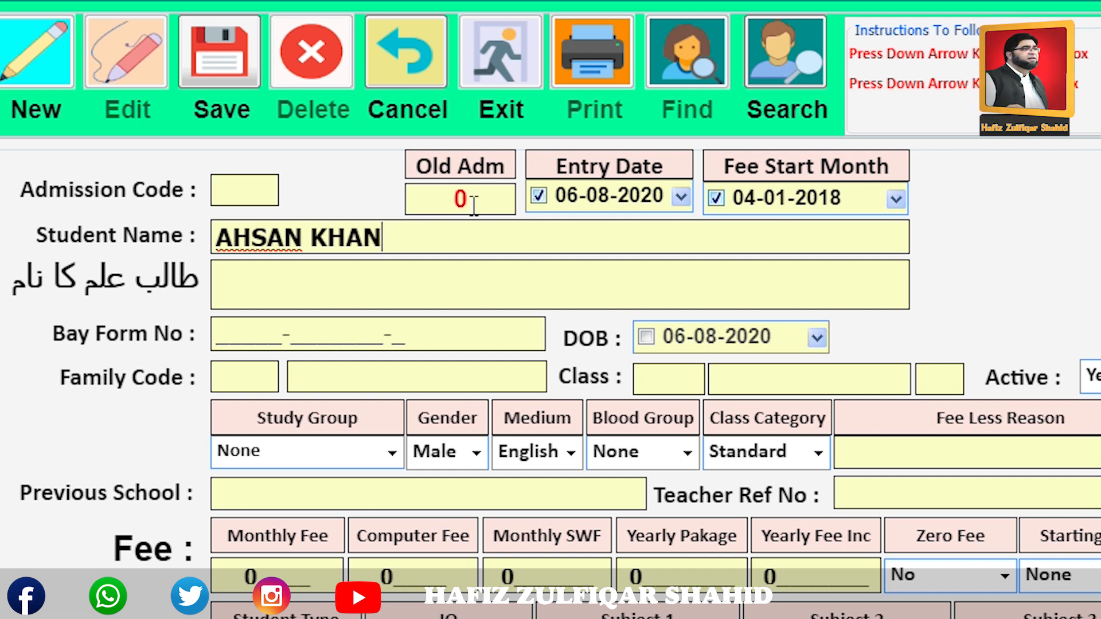
click(485, 199)
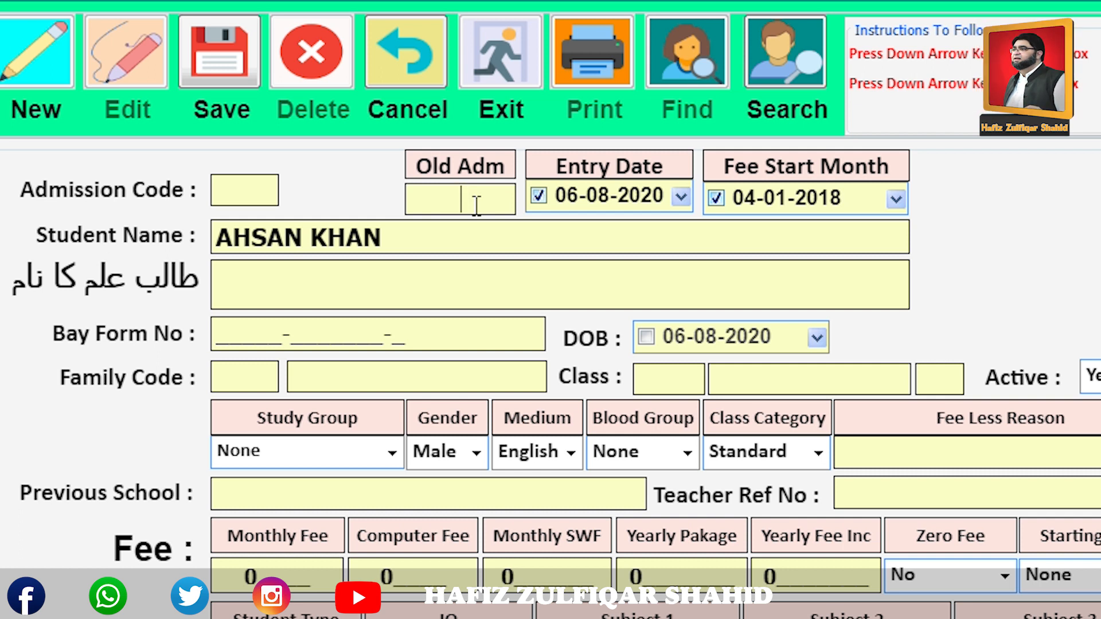
text(456)
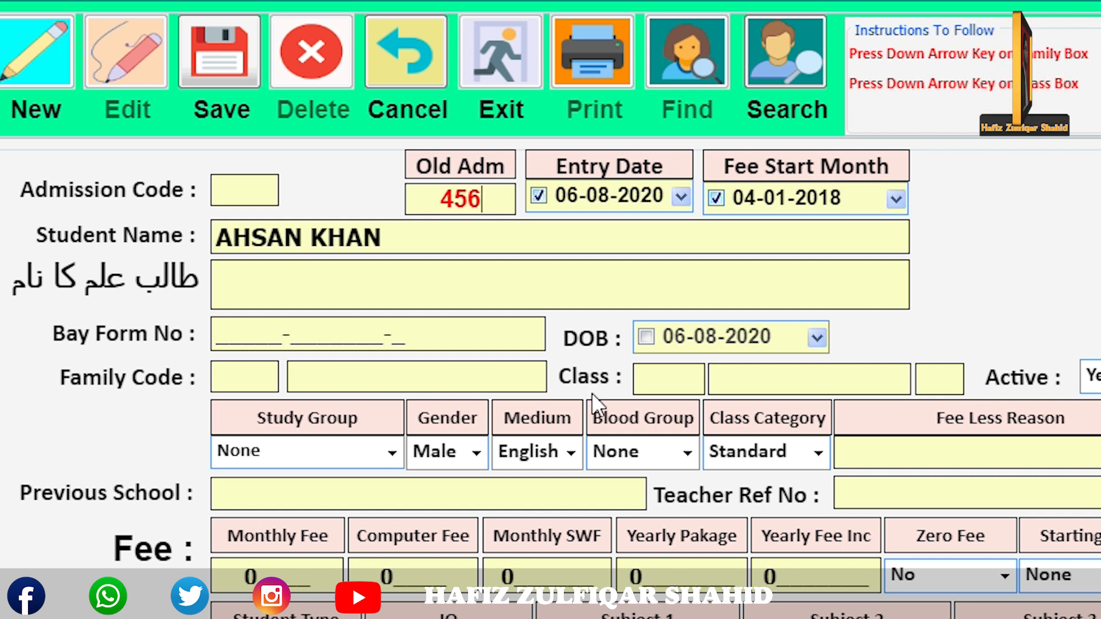
click(259, 385)
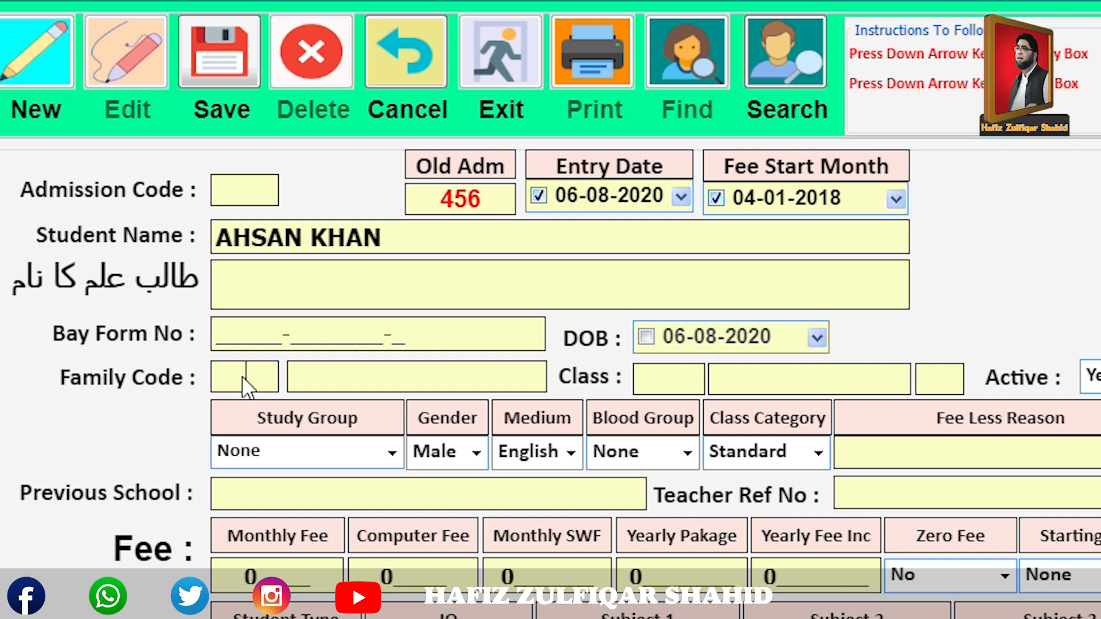
key(Down)
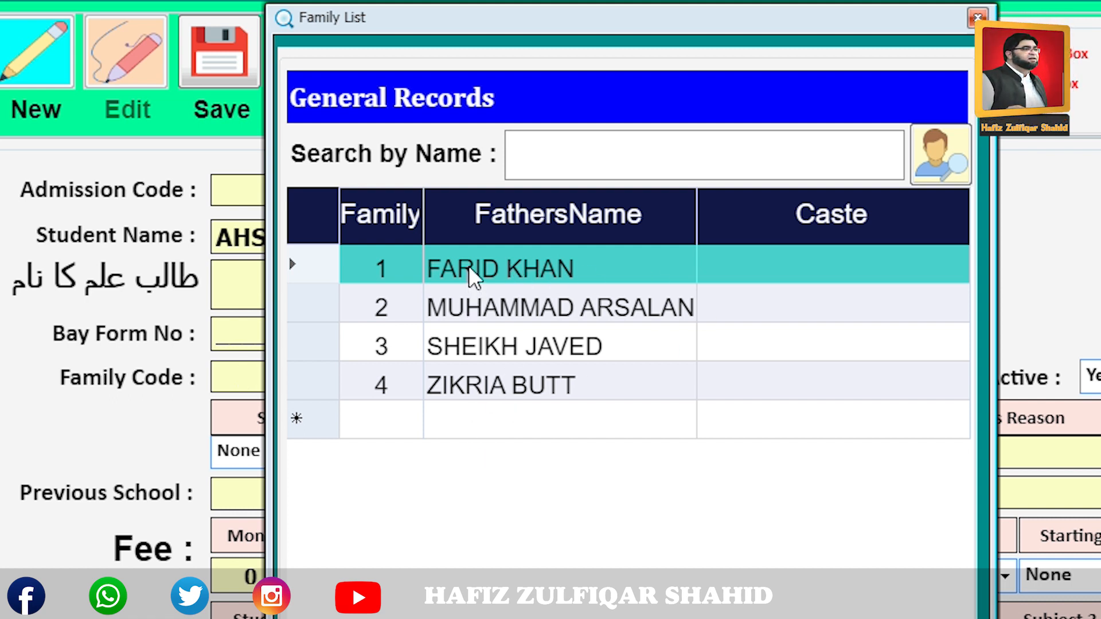
key(Return)
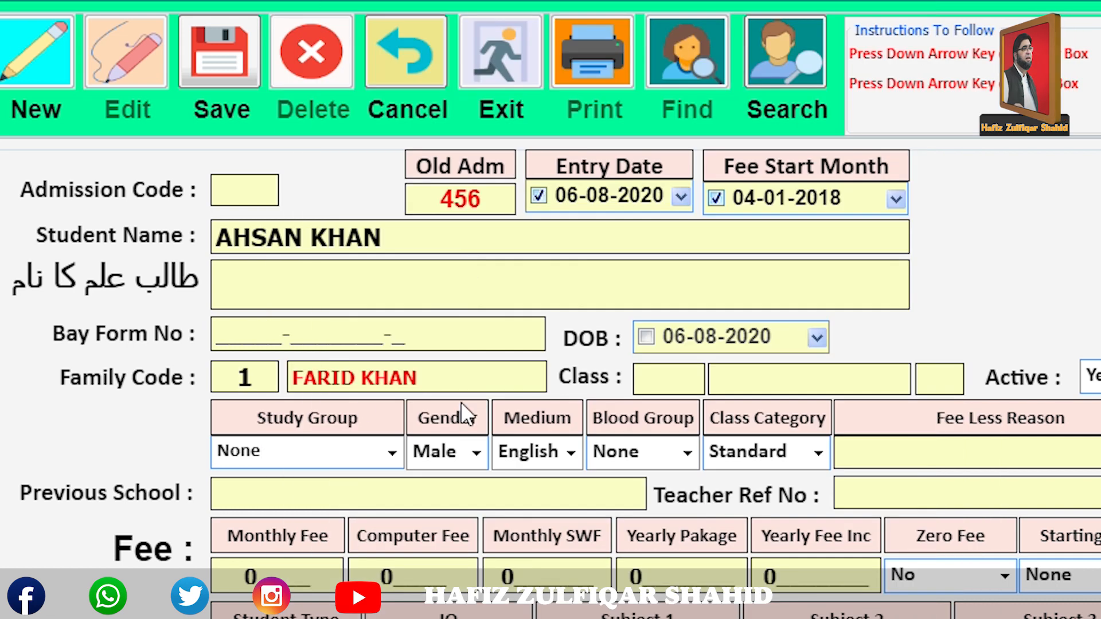
click(648, 336)
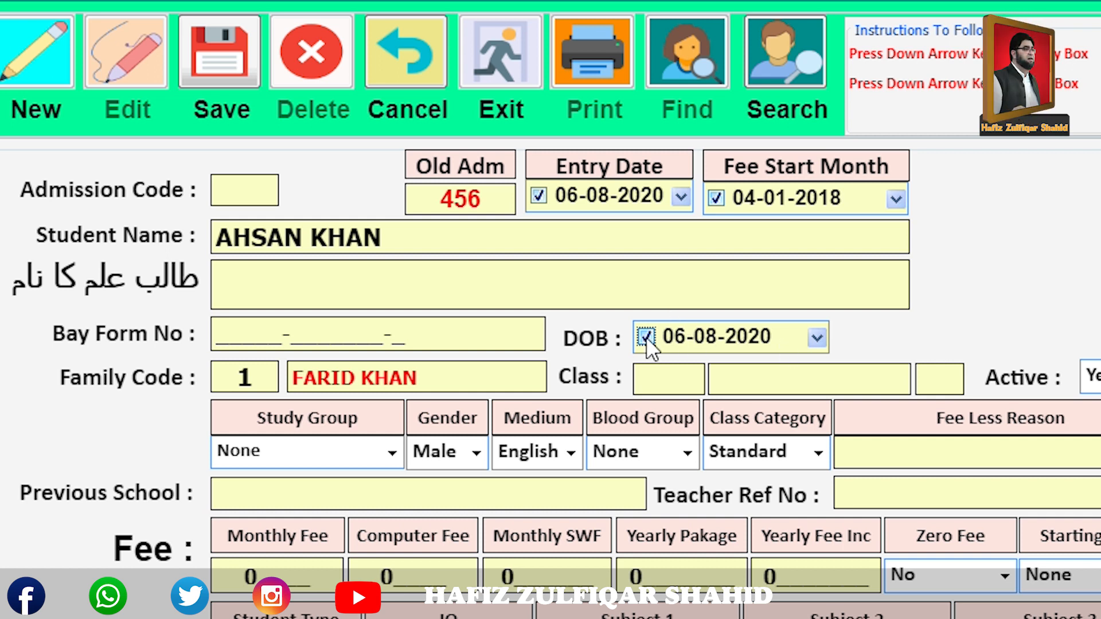
click(646, 336)
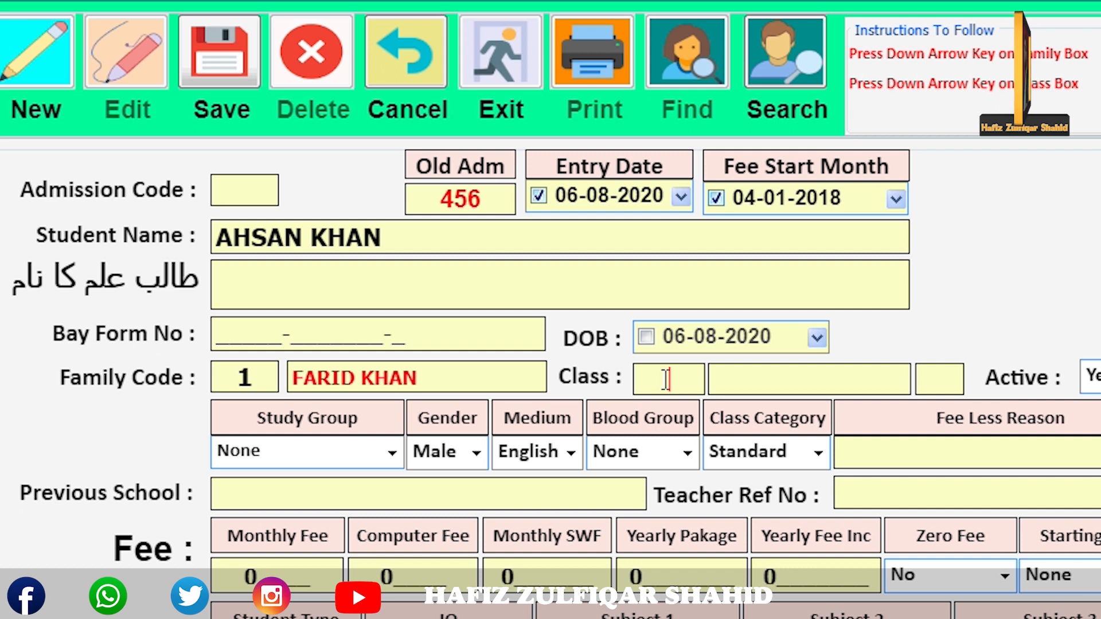
key(Down)
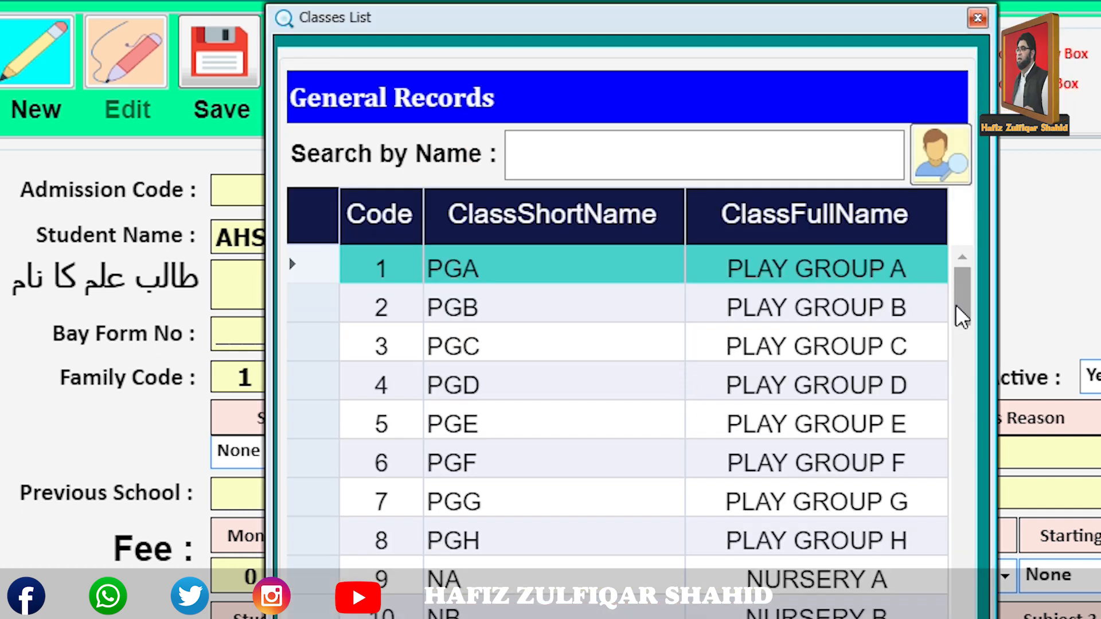
drag(959, 295, 967, 508)
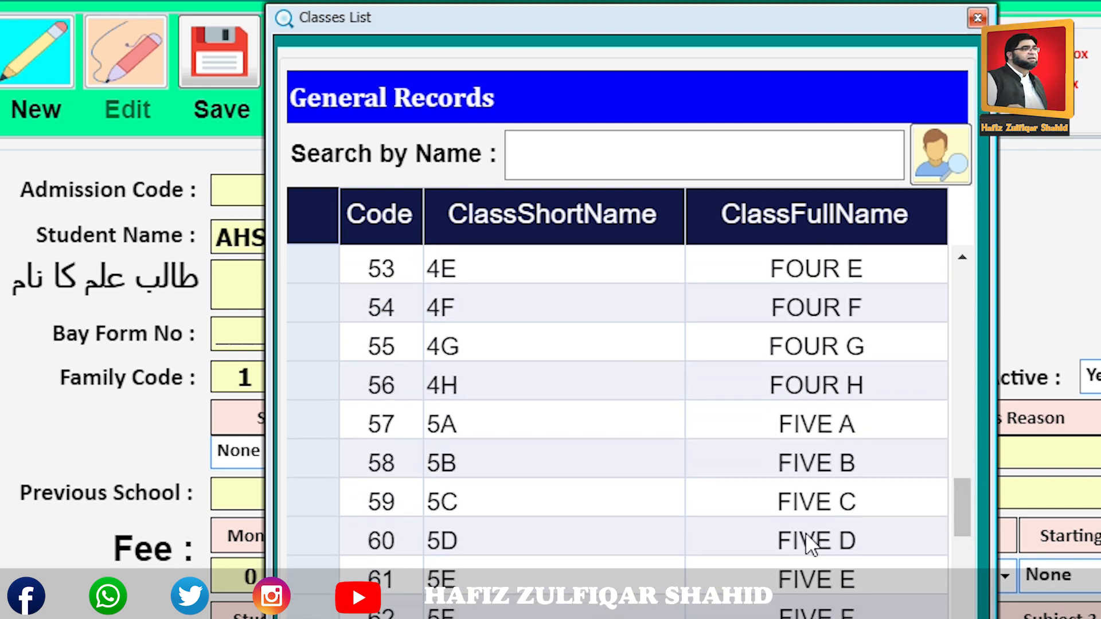
click(456, 423)
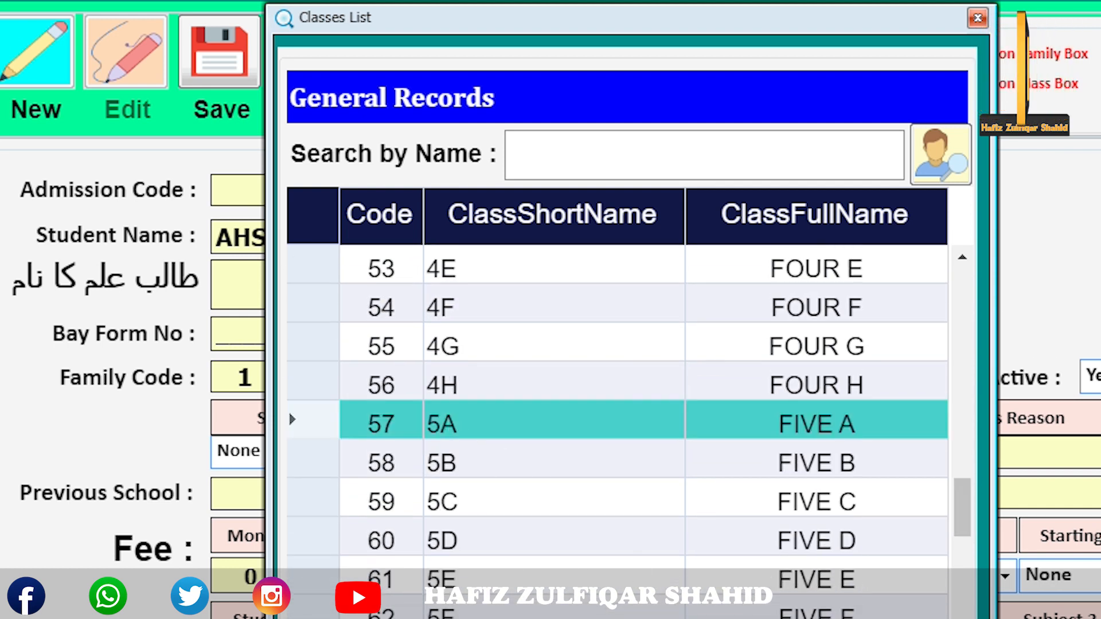
key(Return)
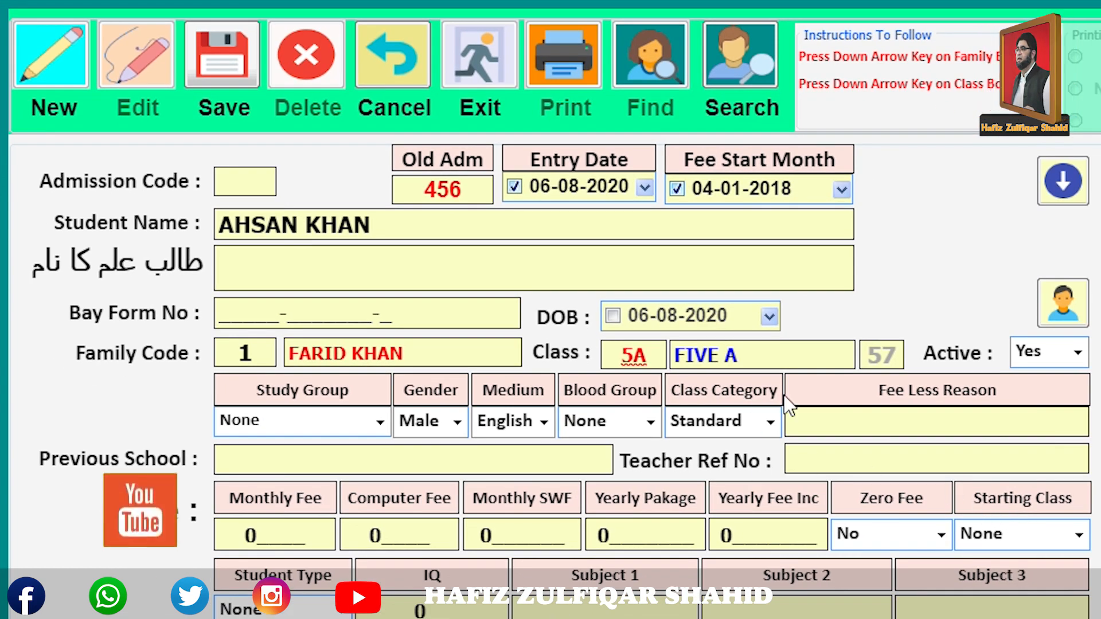
click(1063, 305)
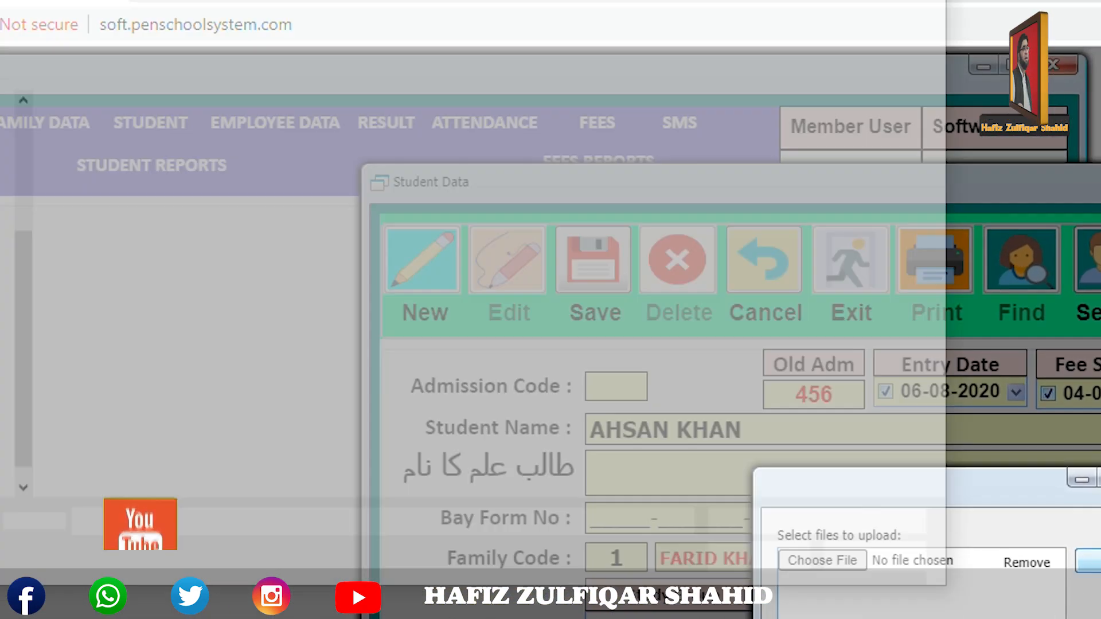
click(593, 434)
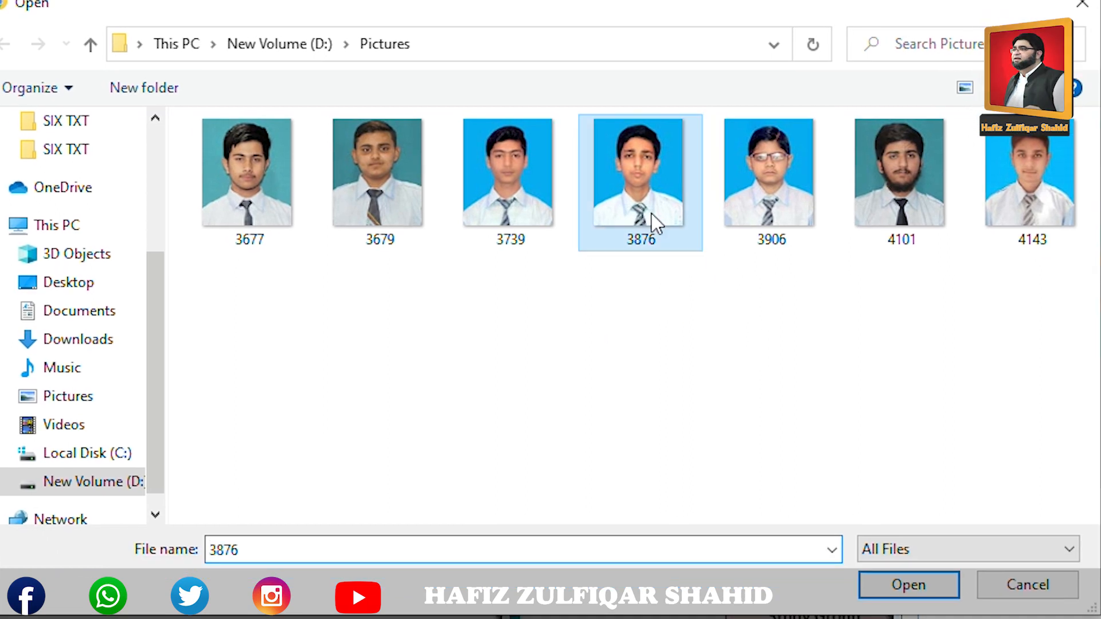
click(956, 593)
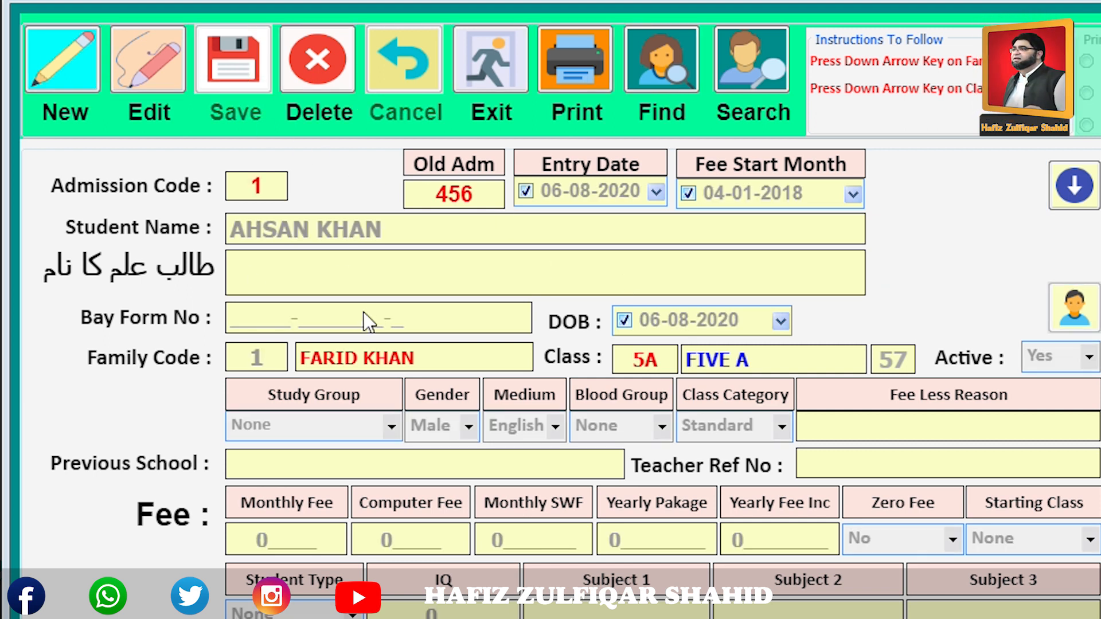
click(108, 105)
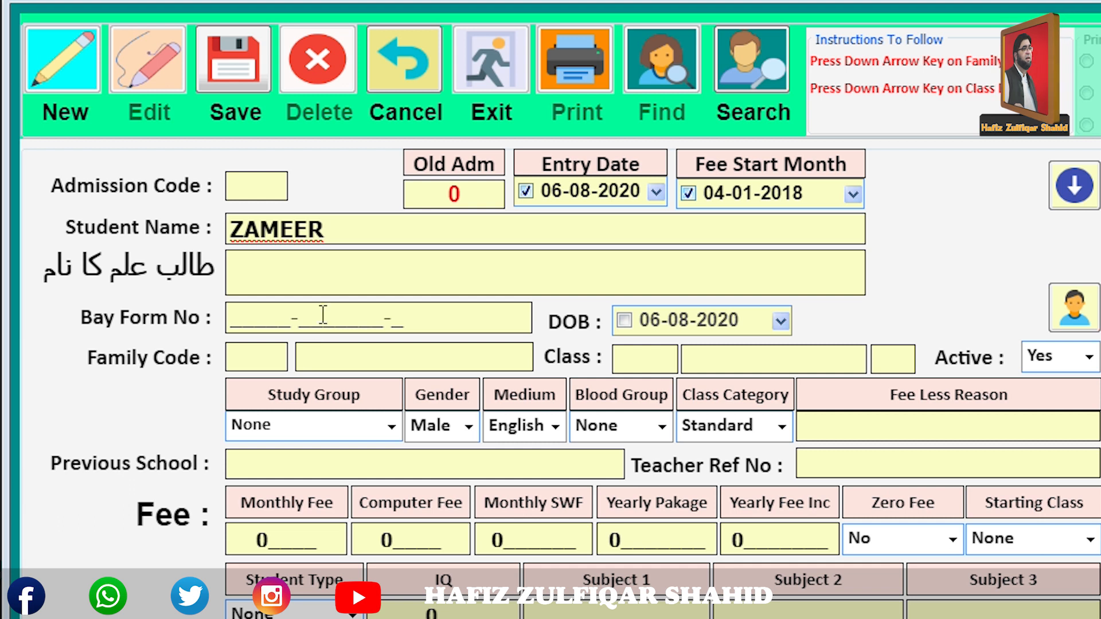
click(263, 361)
key(Down)
key(Down)
key(Down)
key(Up)
key(Down)
key(Up)
key(Return)
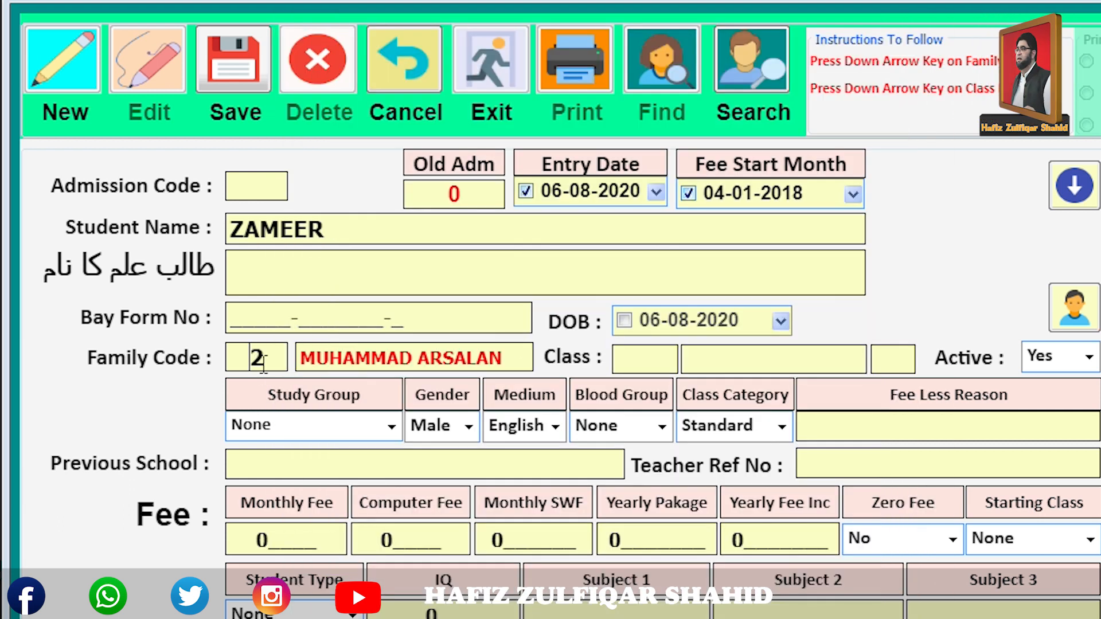
Assign class 5A (FIVE A) to ZAMEER.
click(646, 364)
key(Down)
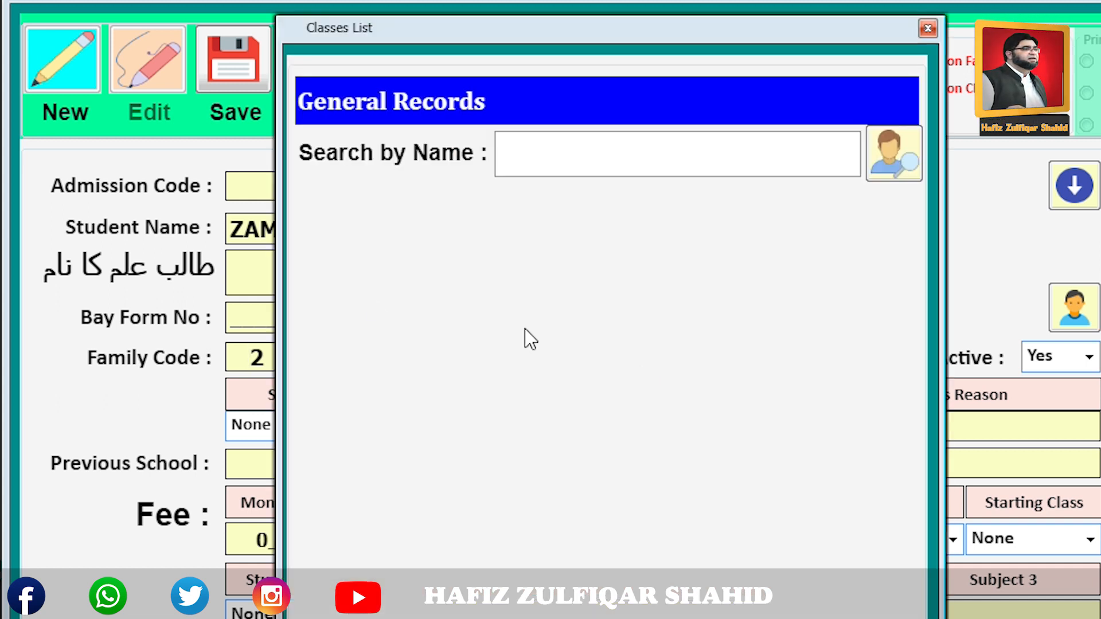
drag(916, 298, 931, 486)
click(510, 434)
key(Return)
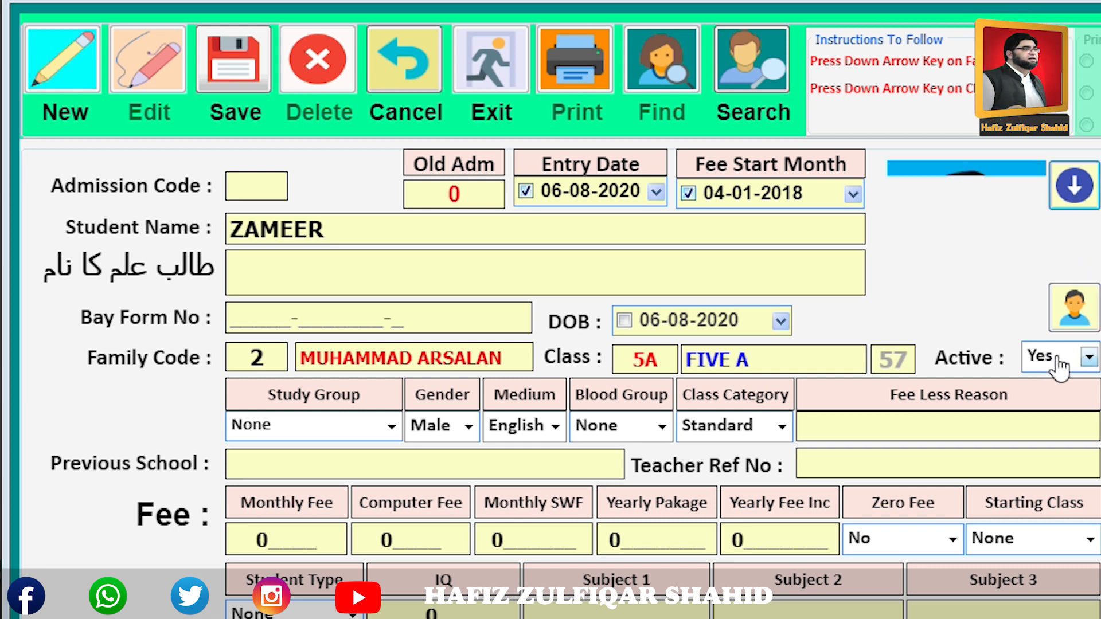
Upload photo 3739 for ZAMEER and save the student record.
click(1086, 323)
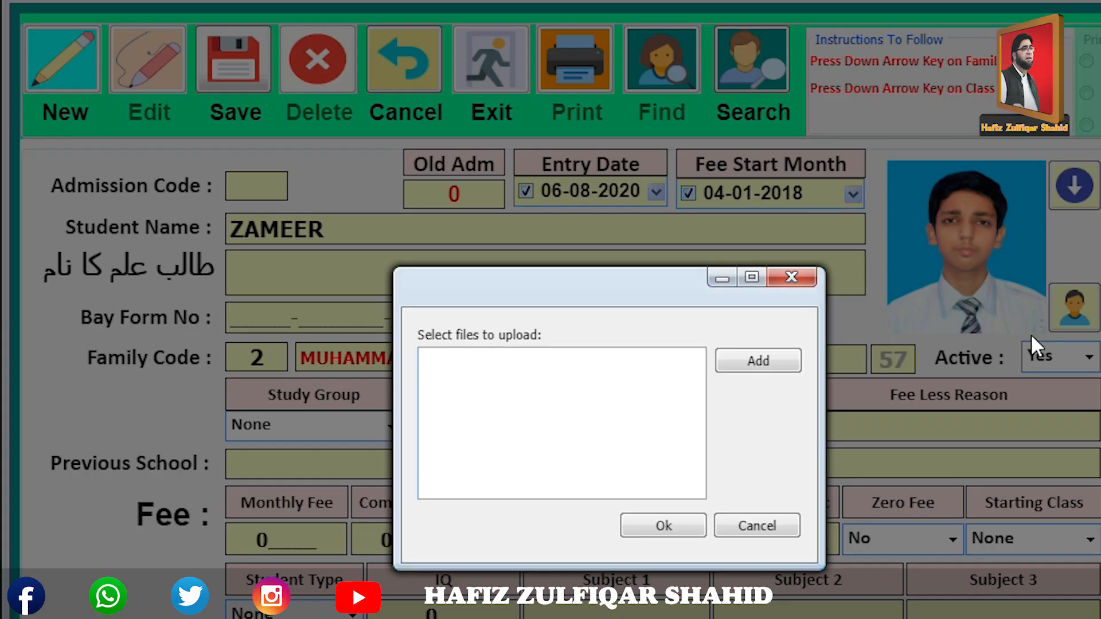
click(763, 359)
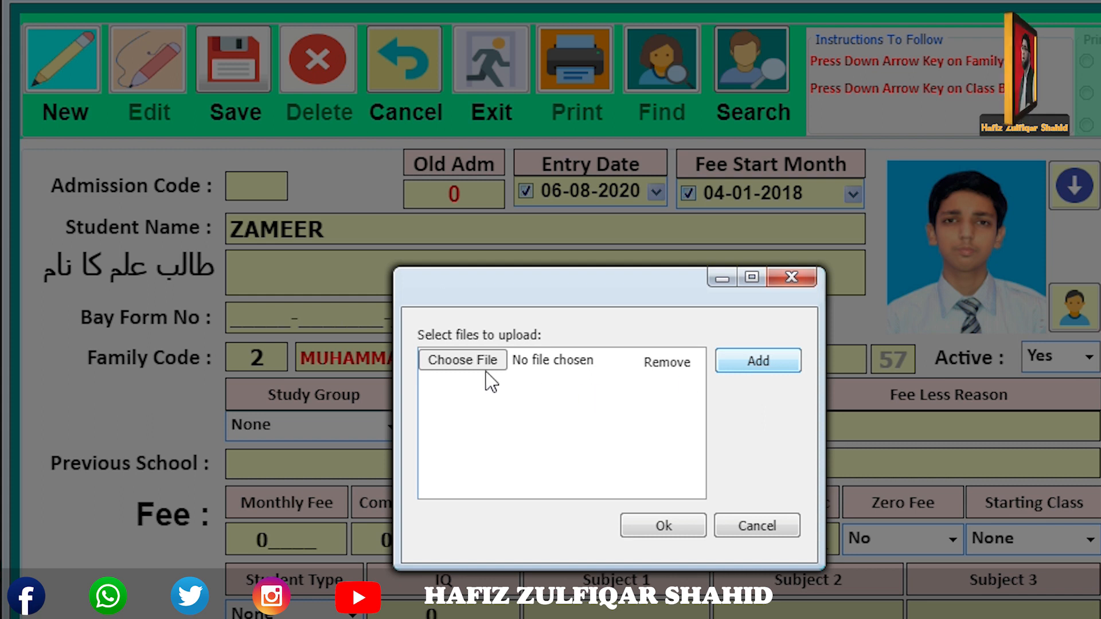
click(549, 374)
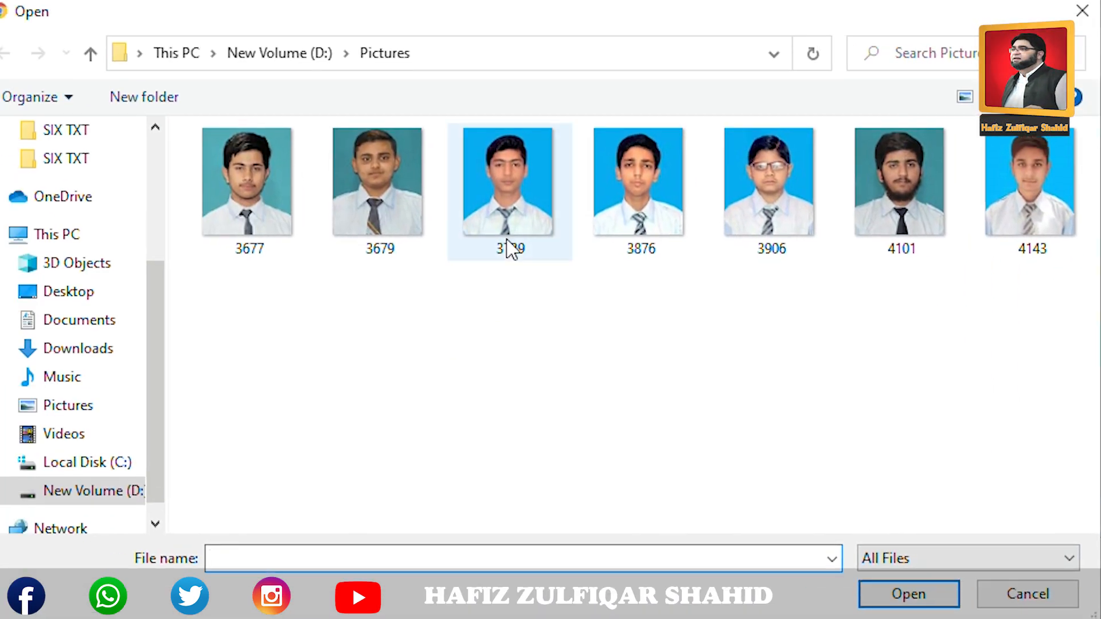
click(869, 602)
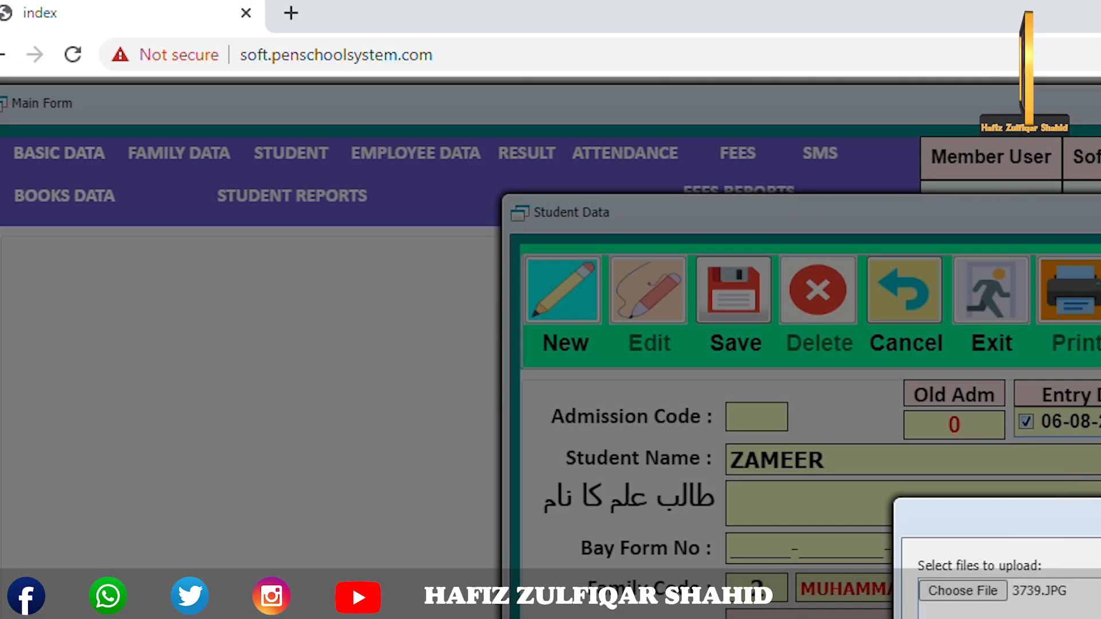
click(783, 581)
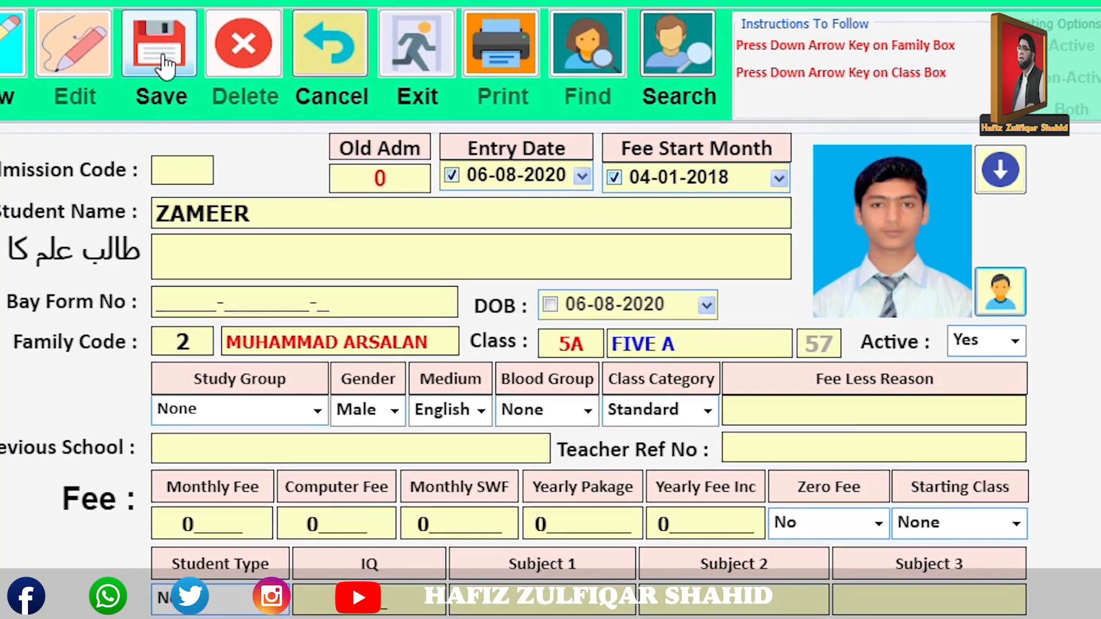
click(154, 53)
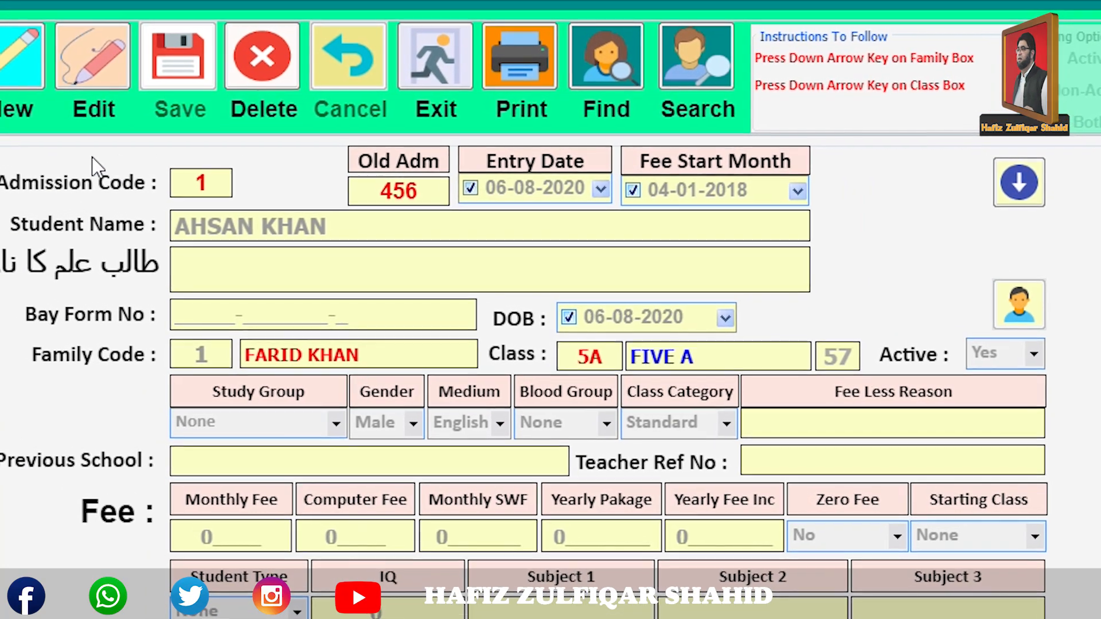
Start a new student record for MOHSAN linked to family 2.
key(Return)
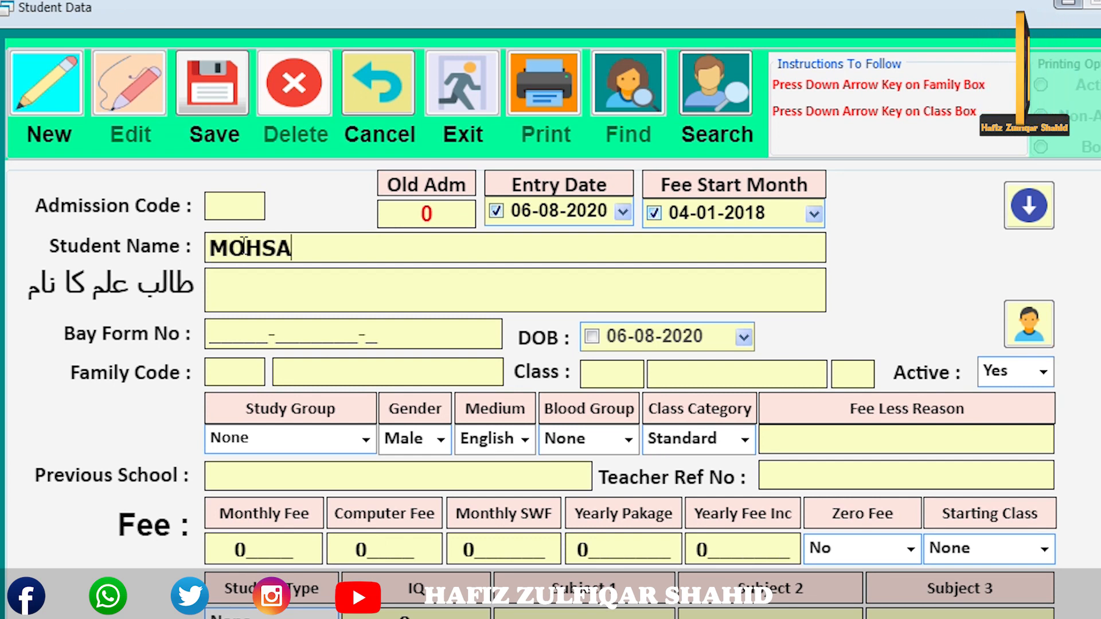
text(N)
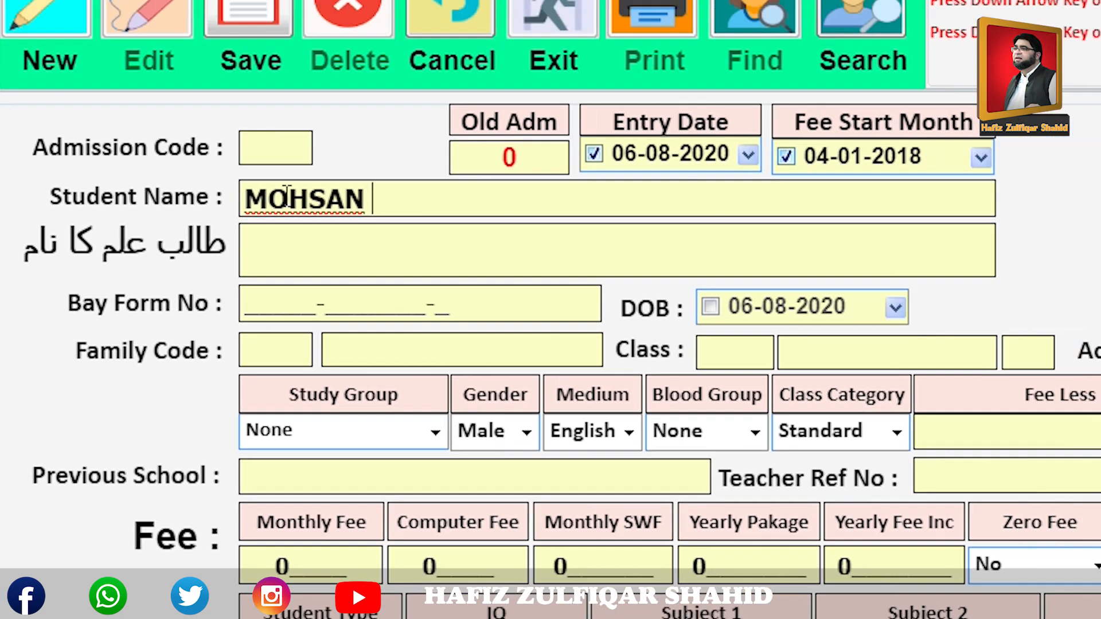
click(225, 365)
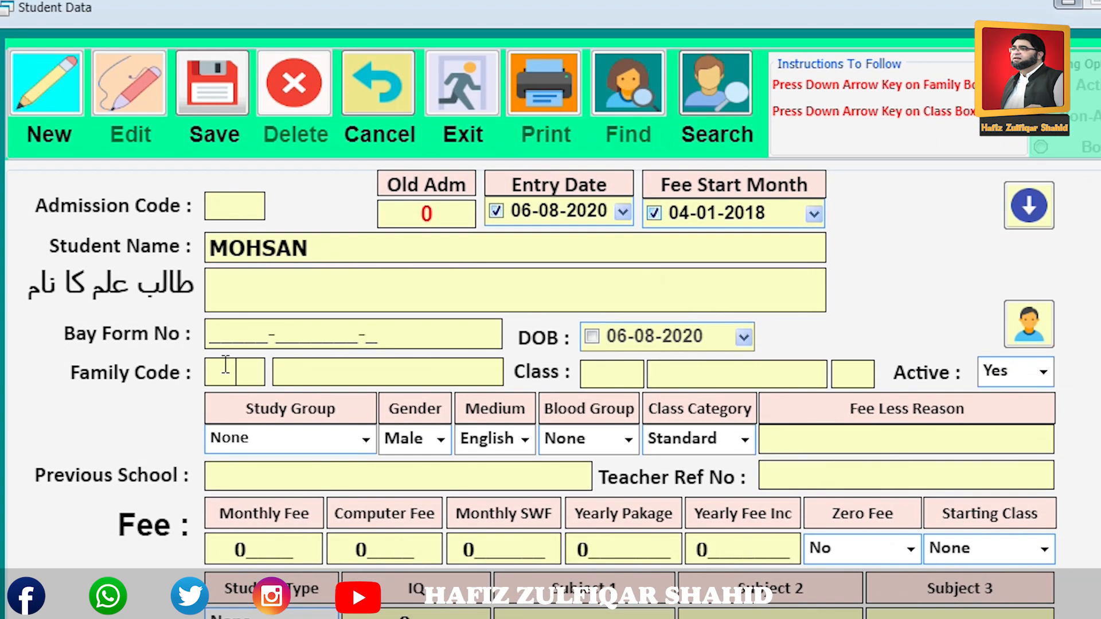
key(Down)
key(Down)
key(Down)
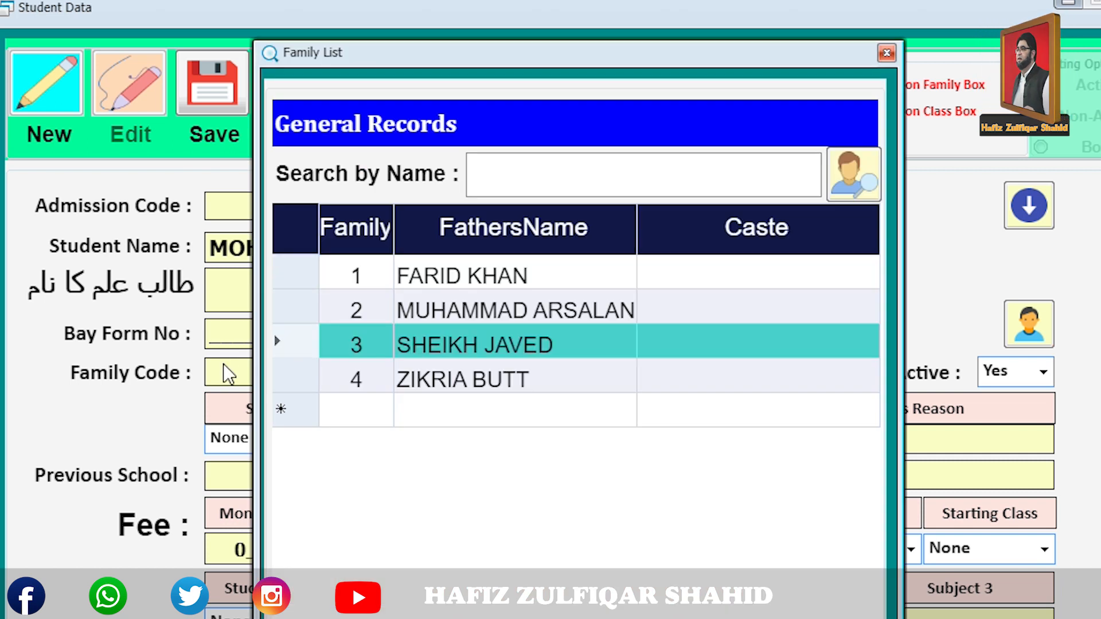
key(Up)
key(Return)
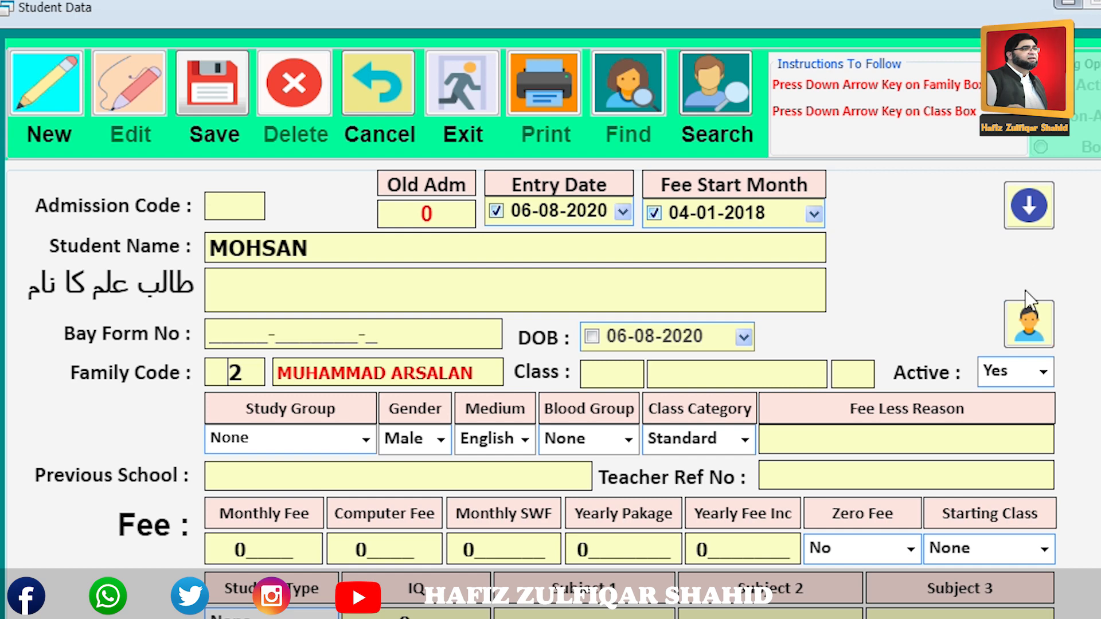
Upload photo 3677 to MOHSAN's student record.
click(1027, 328)
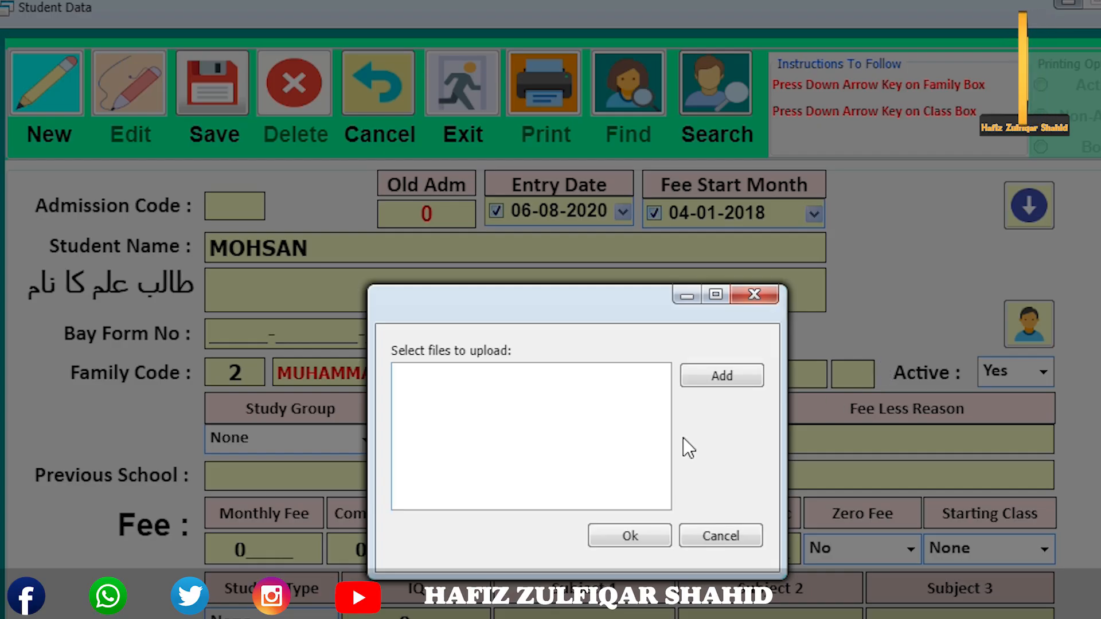
click(460, 374)
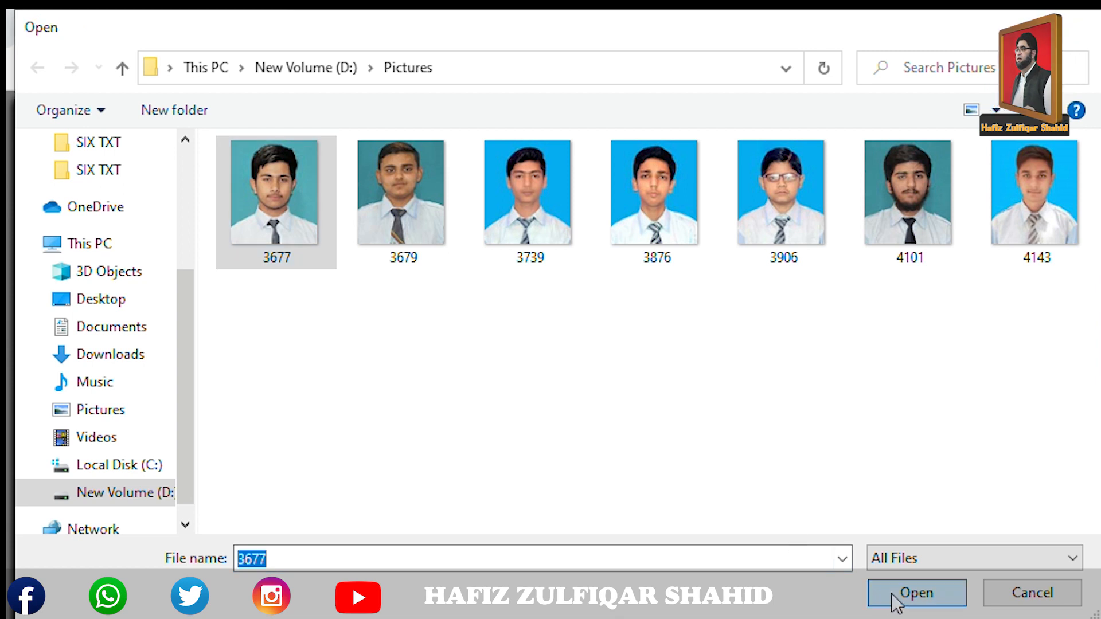
click(917, 593)
click(735, 514)
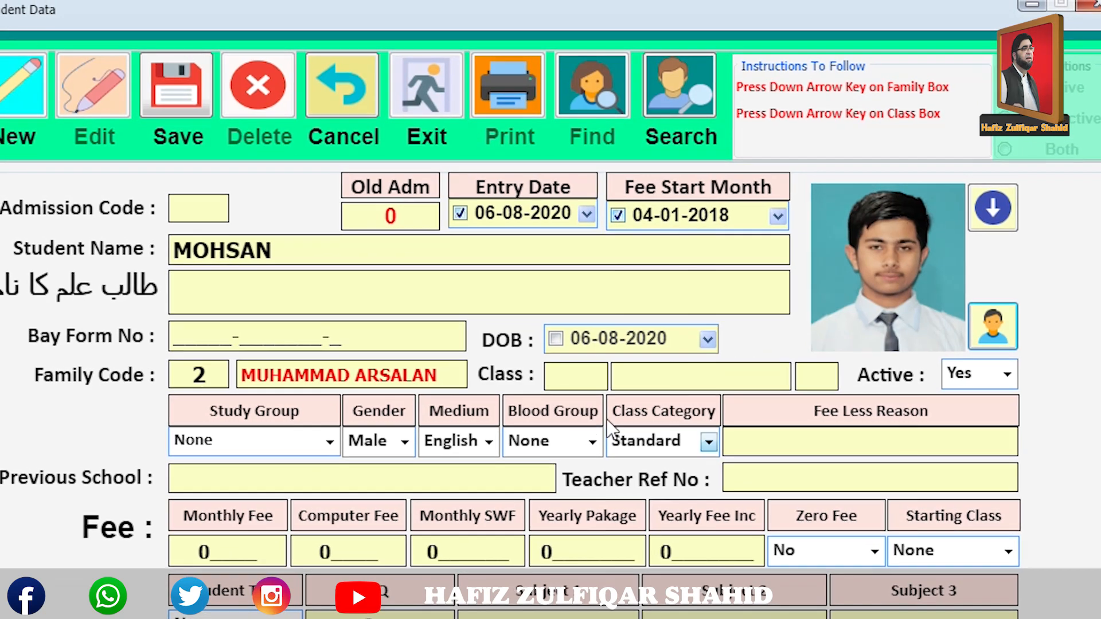
Search the class list for 5A and assign FIVE A to MOHSAN.
click(578, 375)
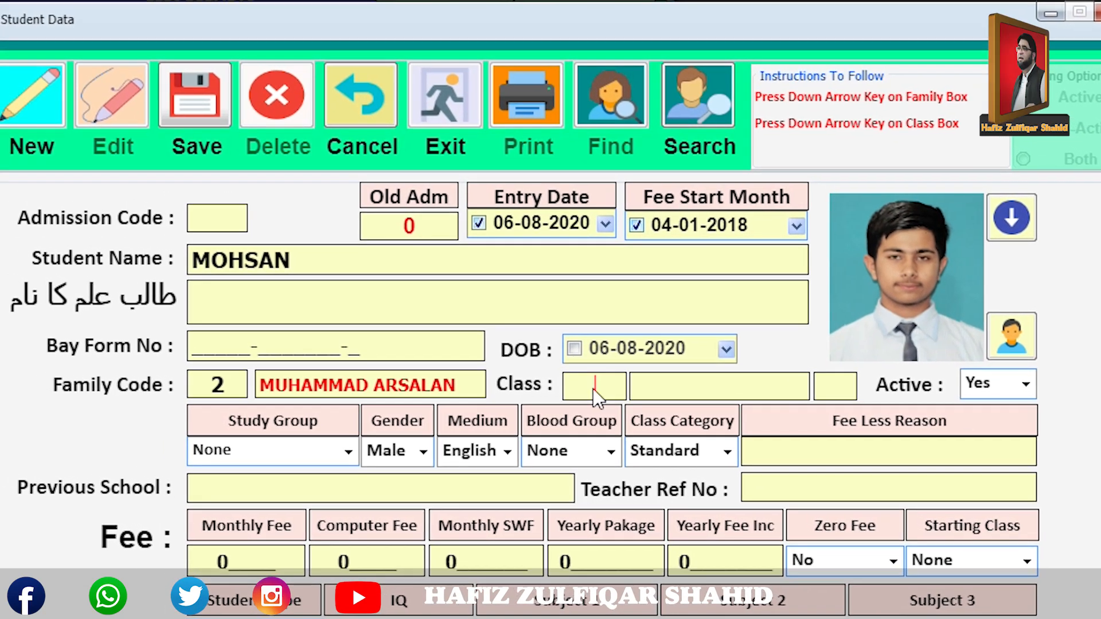
key(Down)
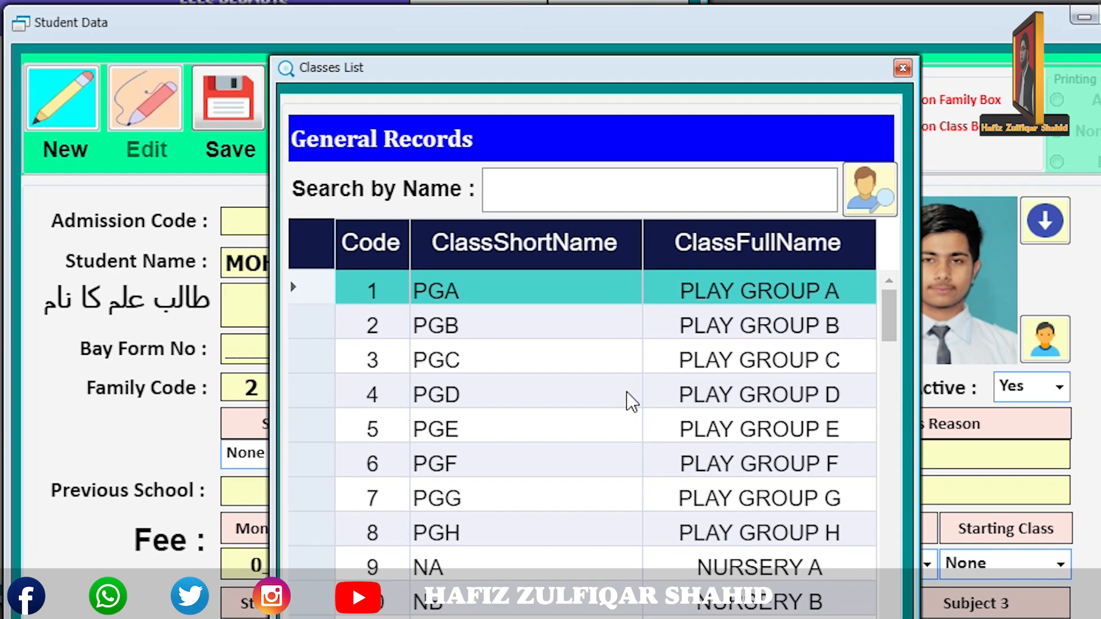
click(574, 181)
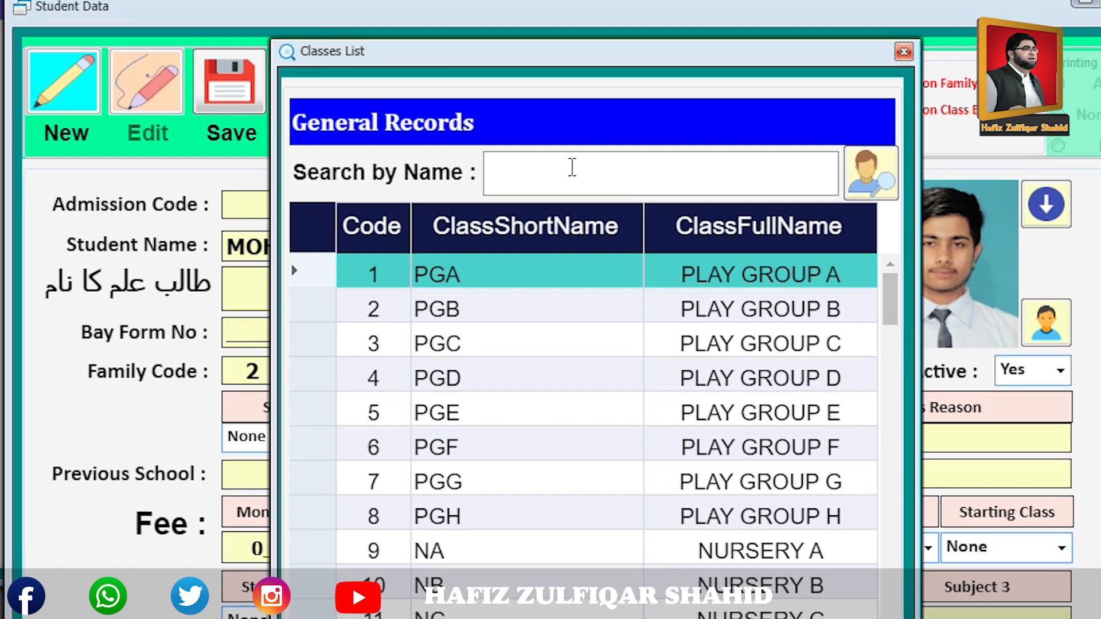
text(5A)
click(868, 166)
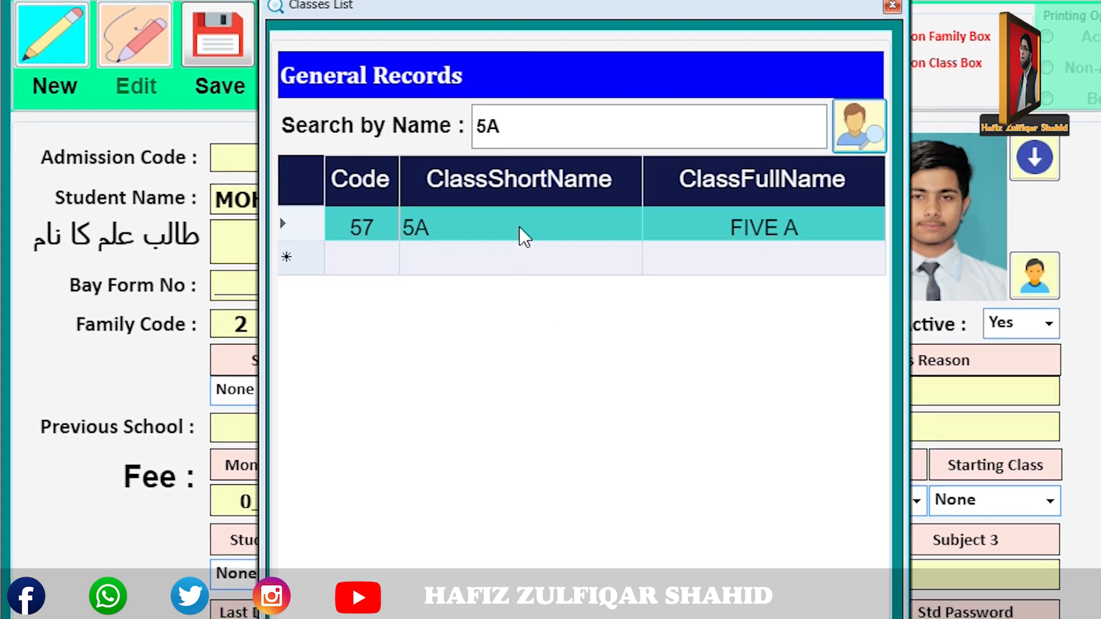
key(Return)
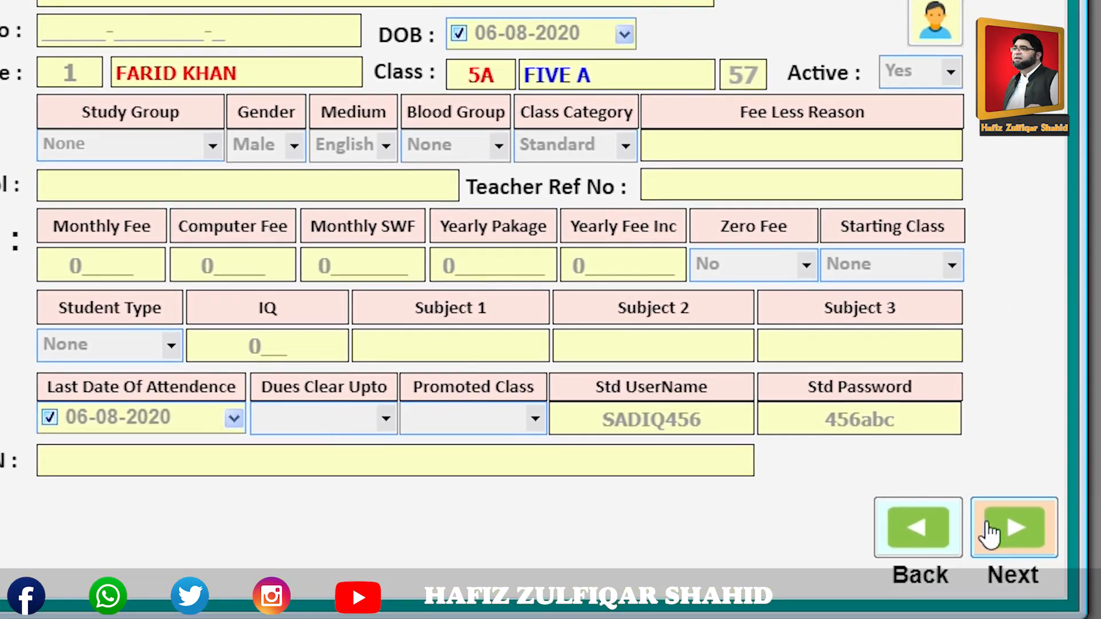
click(987, 526)
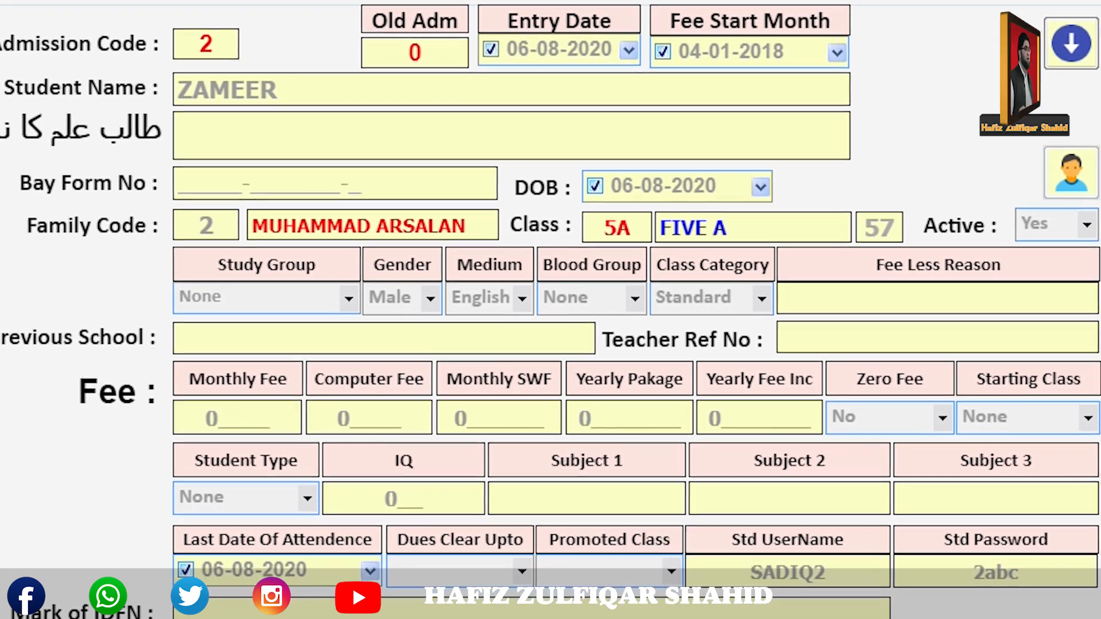
click(367, 618)
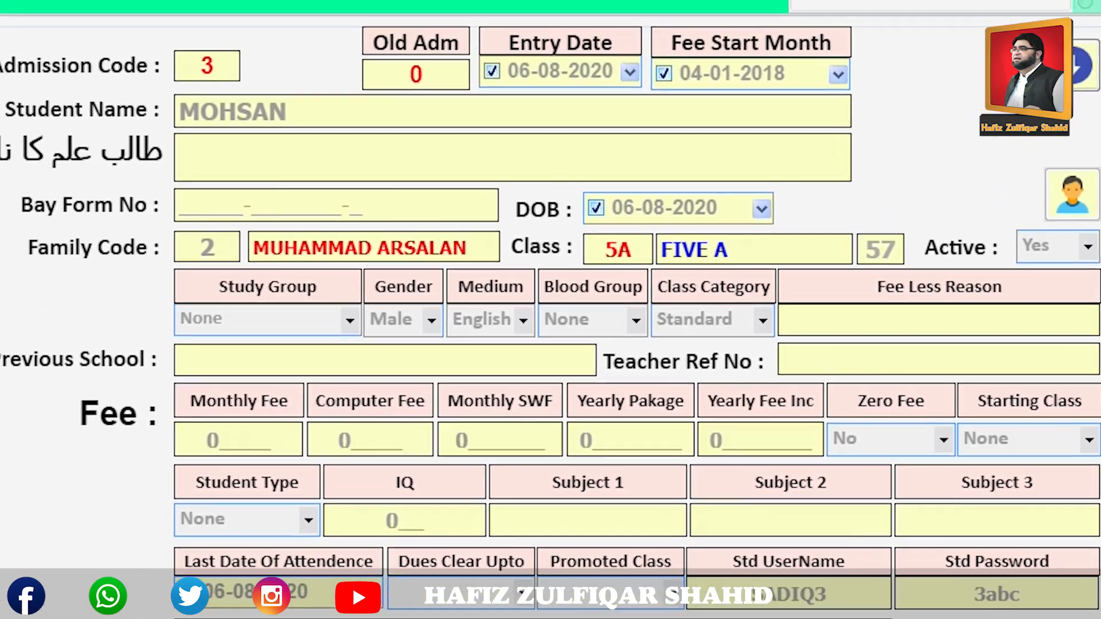
click(989, 590)
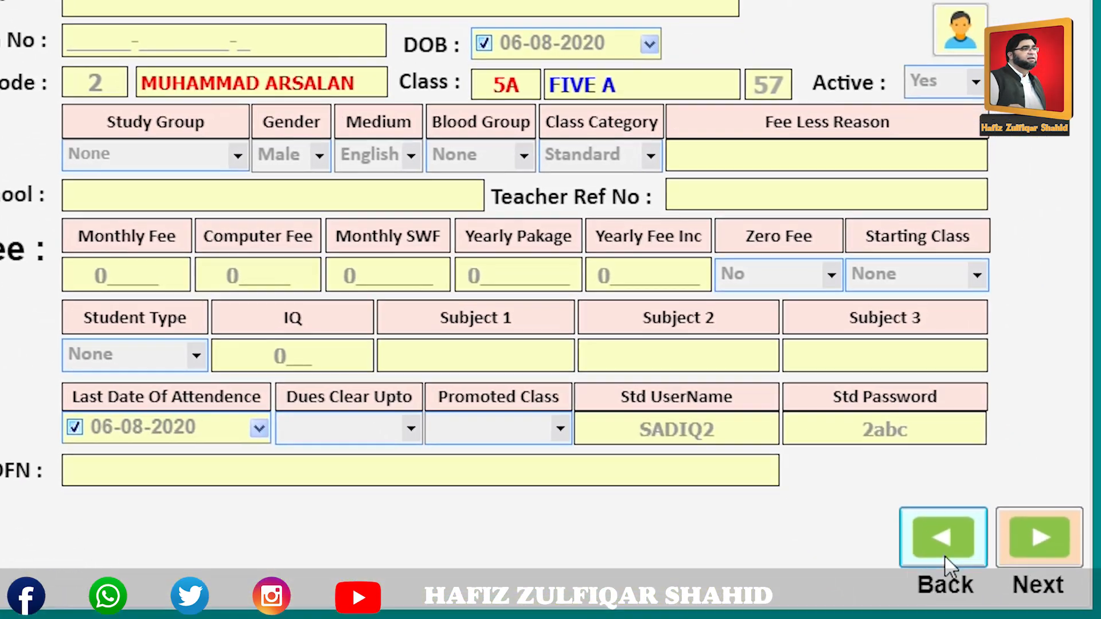
click(979, 598)
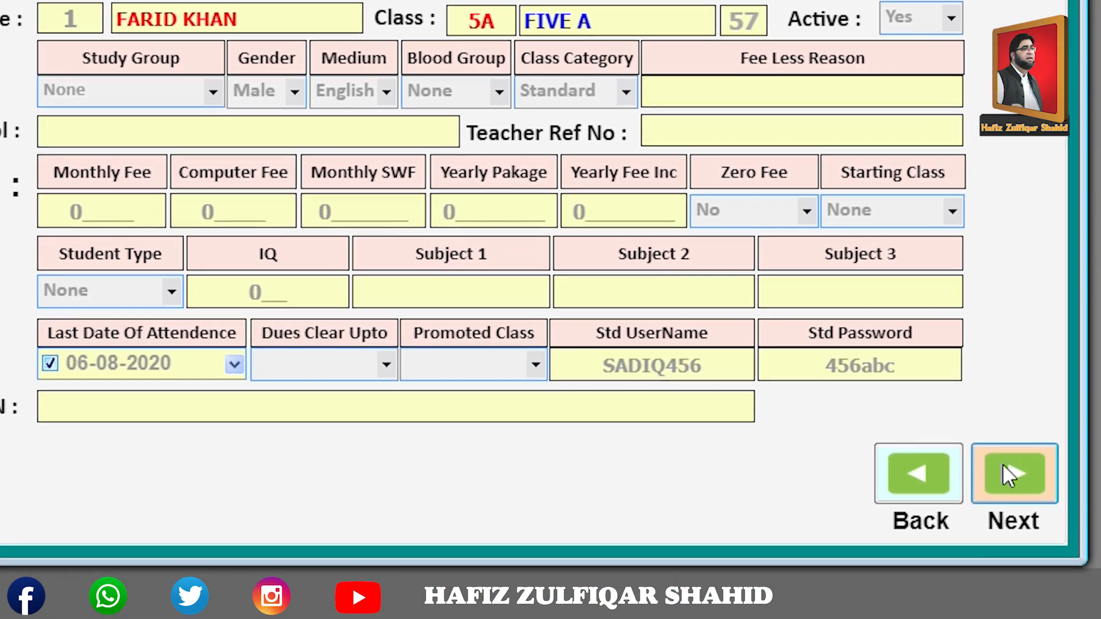
click(1022, 488)
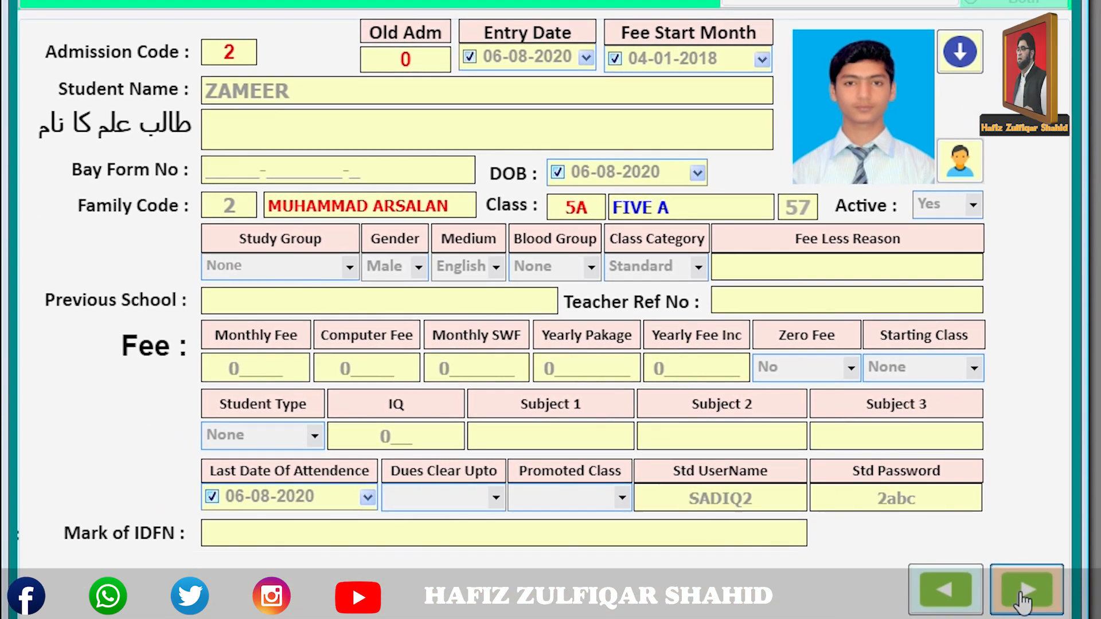
click(1024, 590)
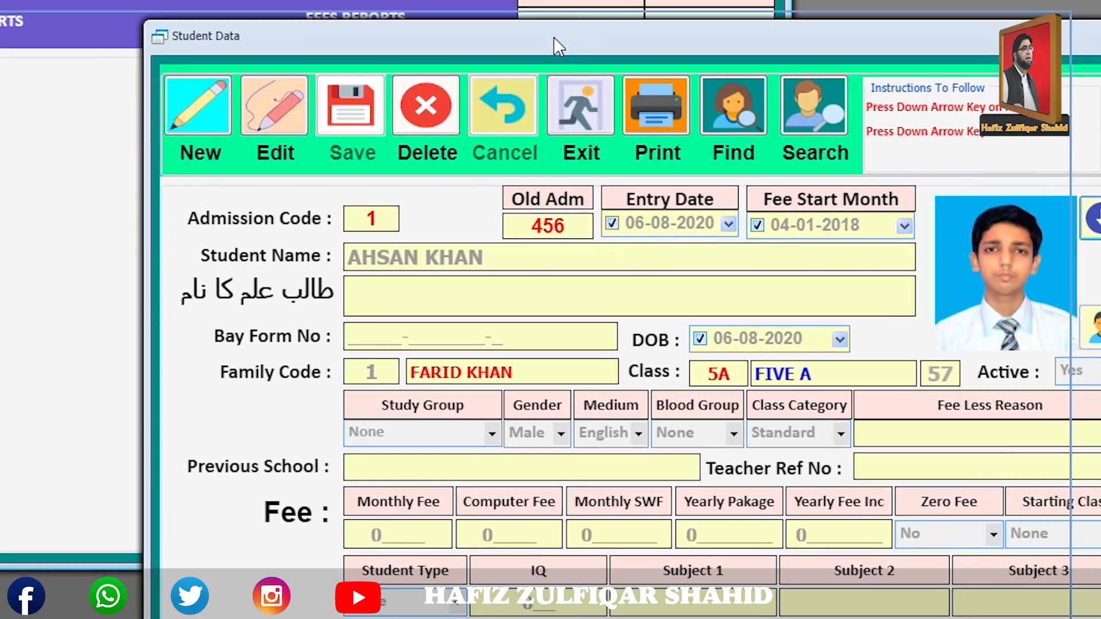
Close the Student Data window and open Student Reports from the Main Form.
drag(553, 38, 553, 55)
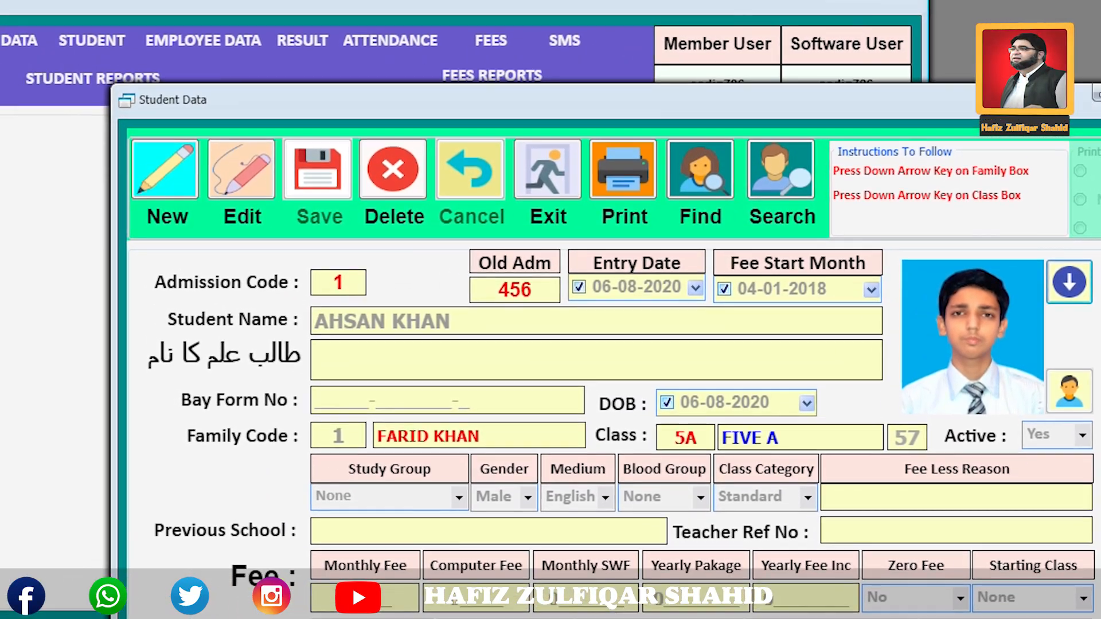
key(alt+F4)
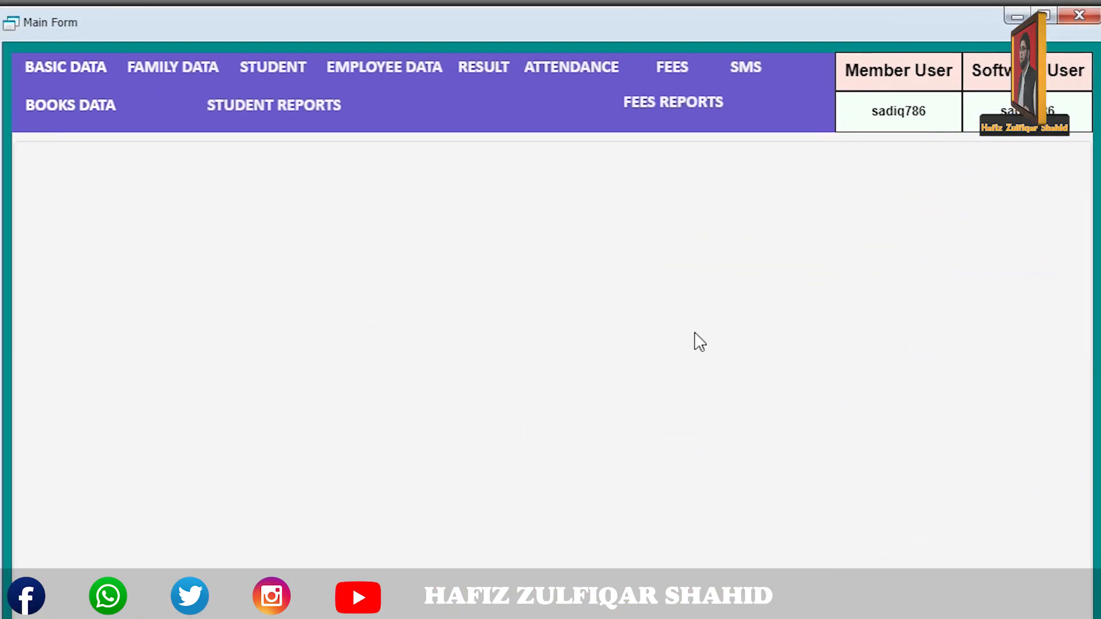
click(404, 166)
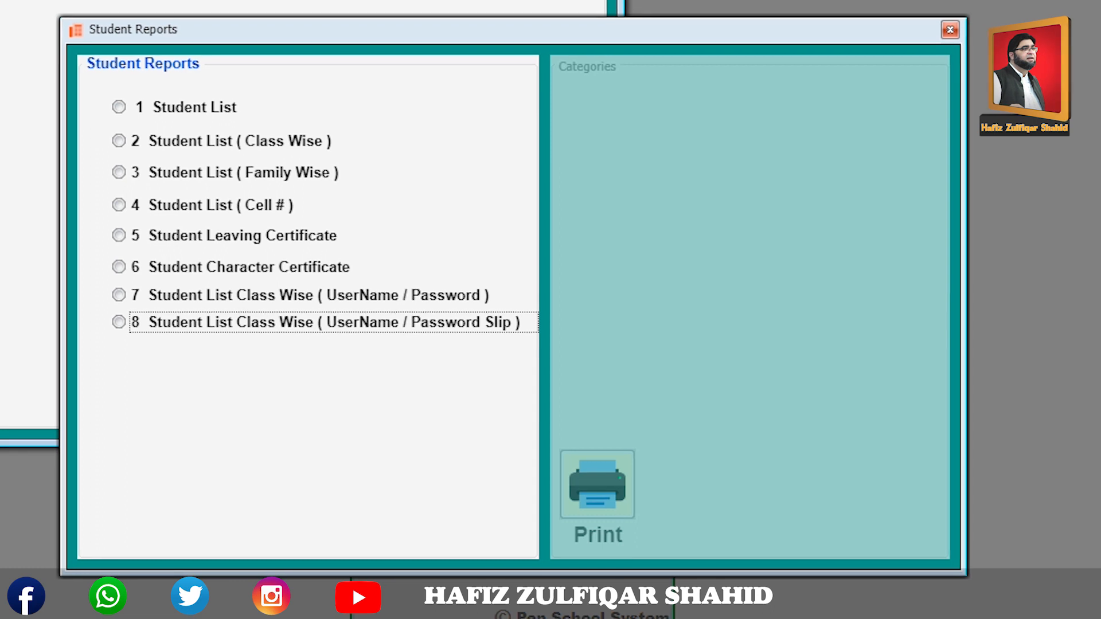
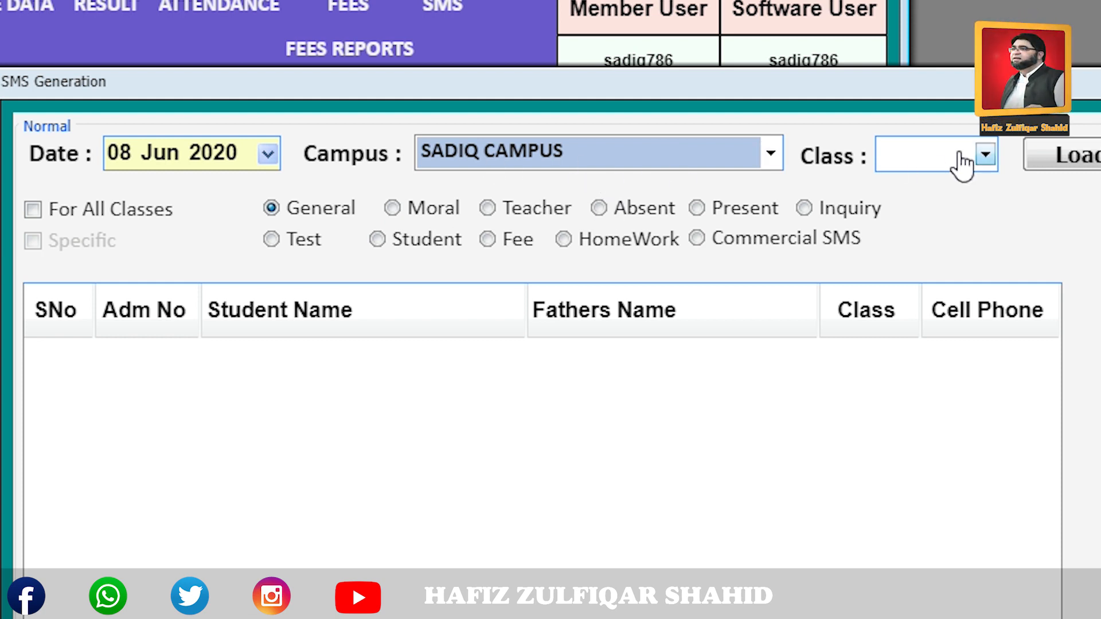
Choose class 5A and enable Mobile 2, Mobile 3 and Mobile 4 alongside Mobile 1.
click(987, 160)
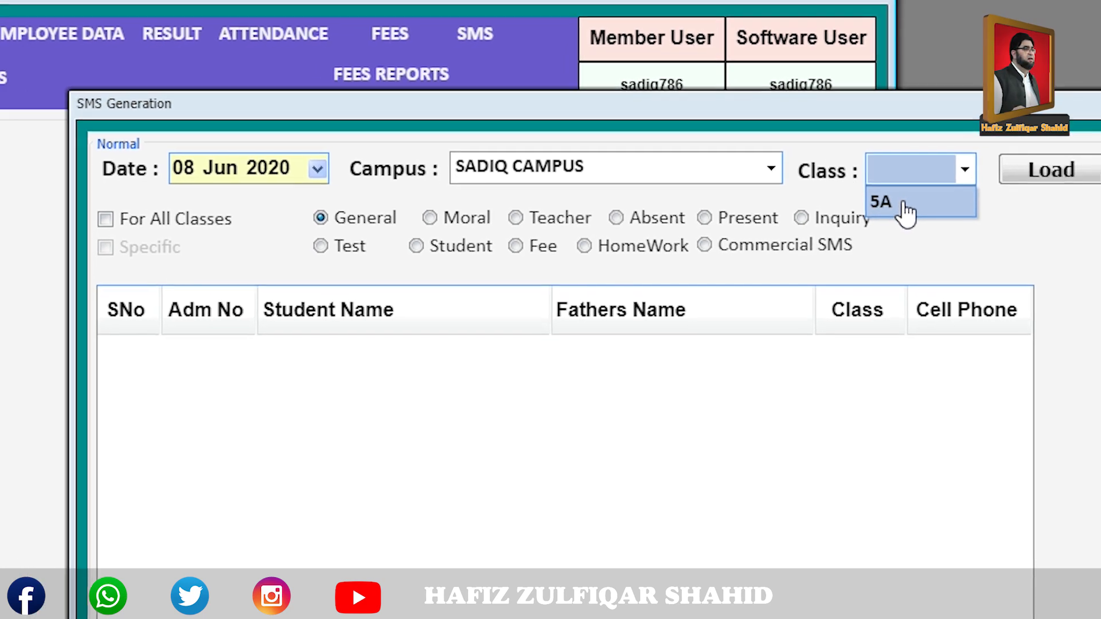
click(899, 182)
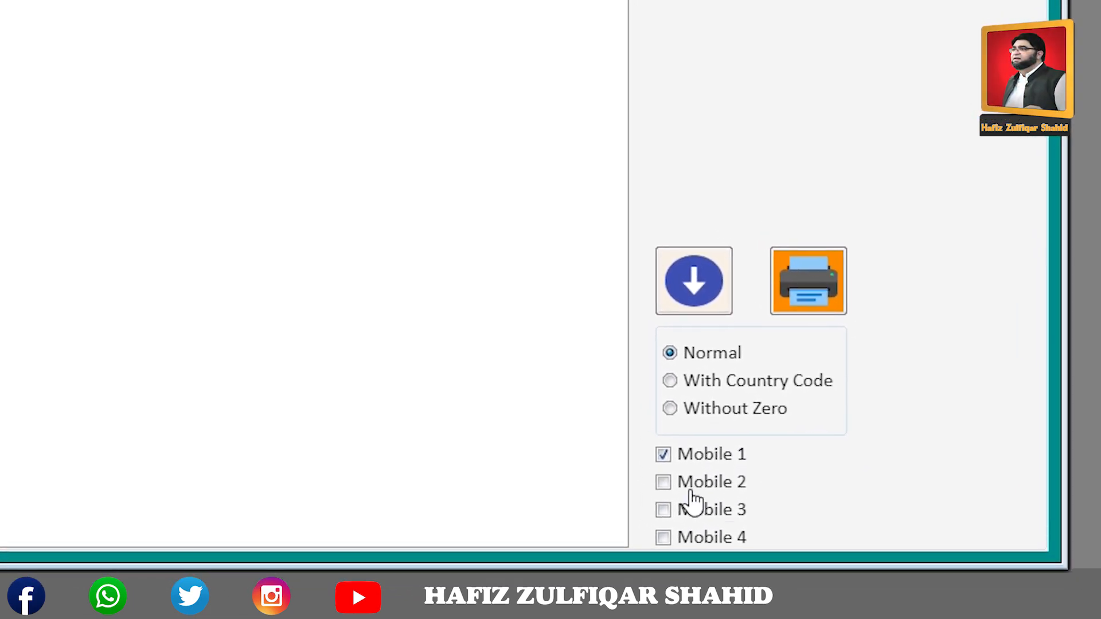
click(677, 483)
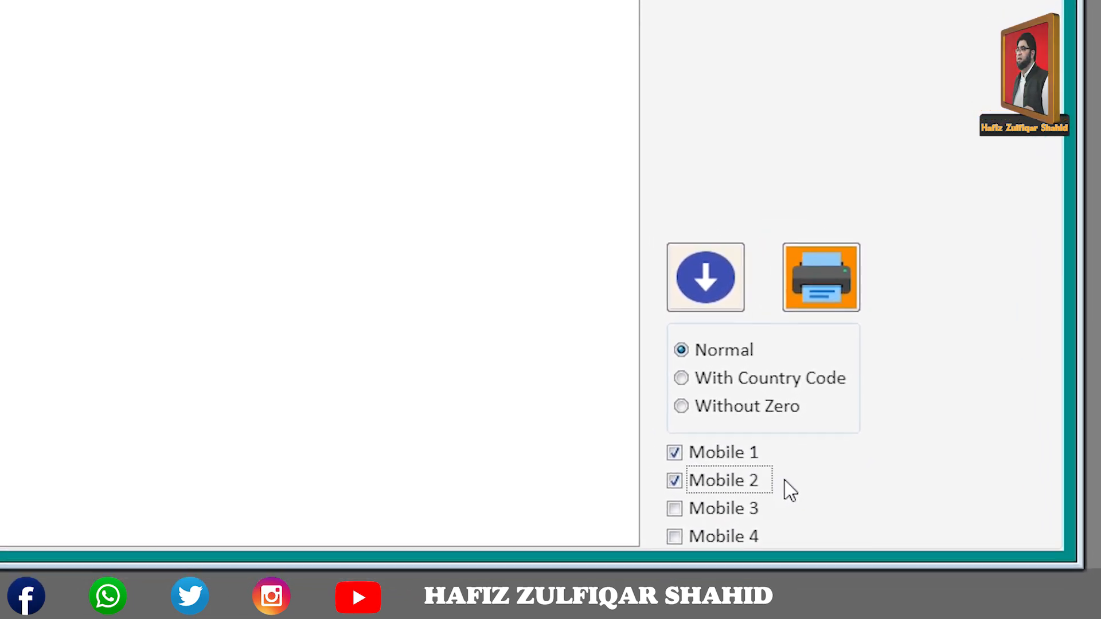
click(674, 509)
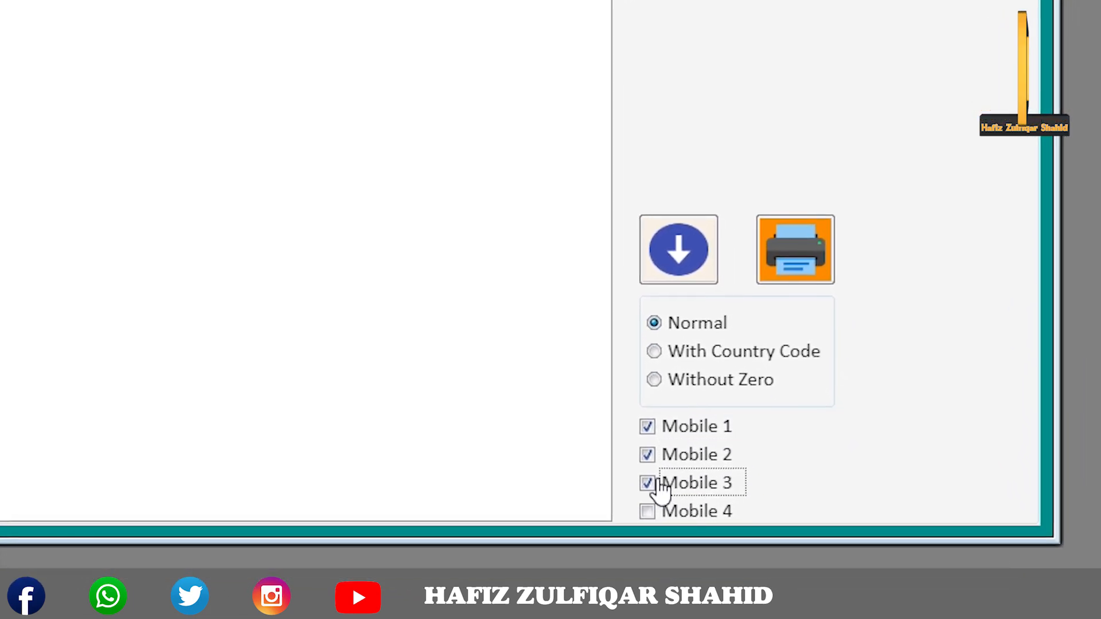
click(650, 512)
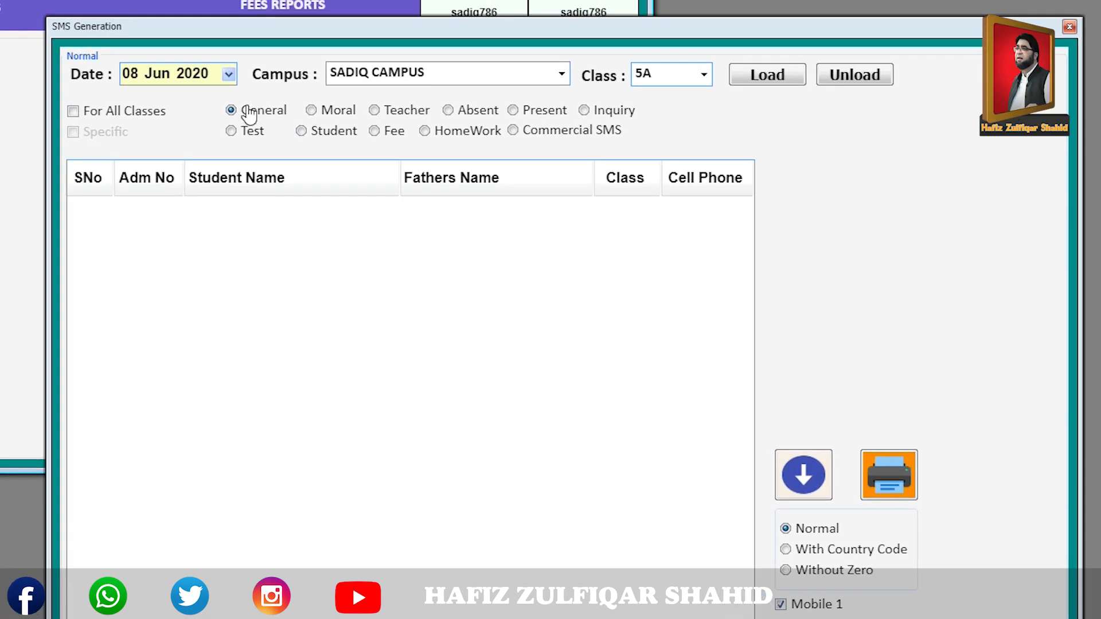
Load class 5A's 12 students into the SMS list and dismiss the confirmation alerts.
click(763, 80)
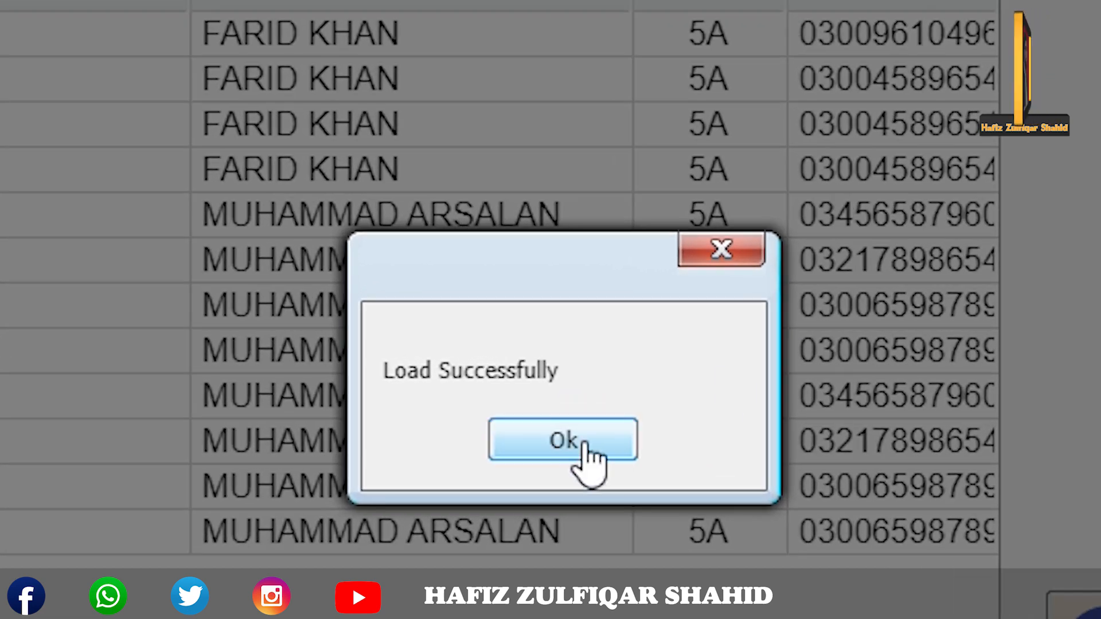
click(579, 440)
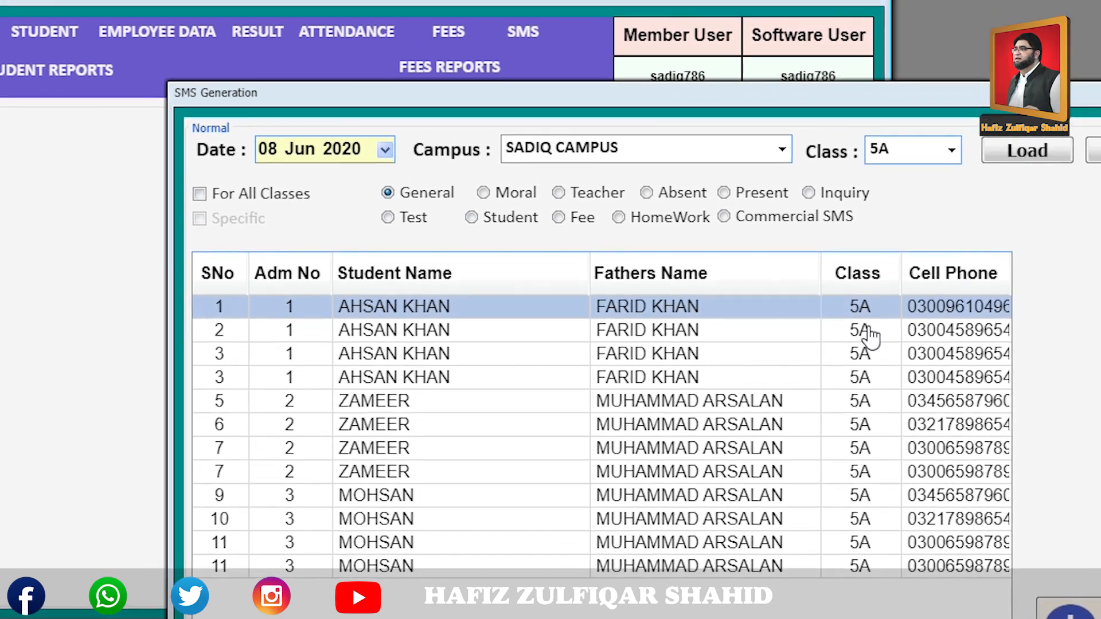
click(871, 323)
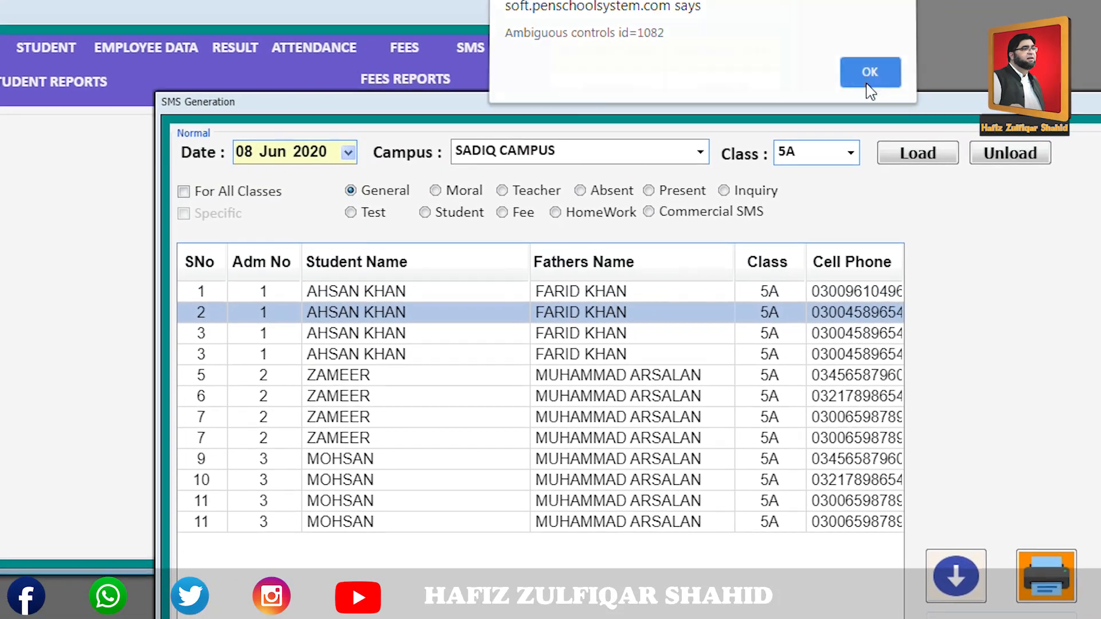
click(880, 86)
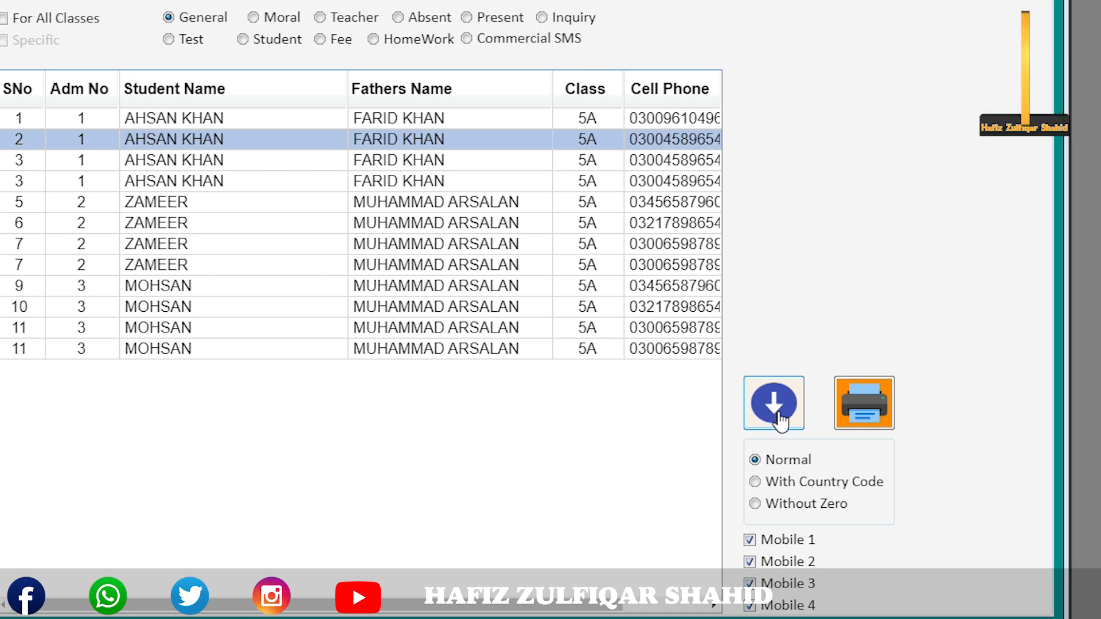
Export the 5A login messages to Excel, review the Message column, then close without saving.
click(776, 405)
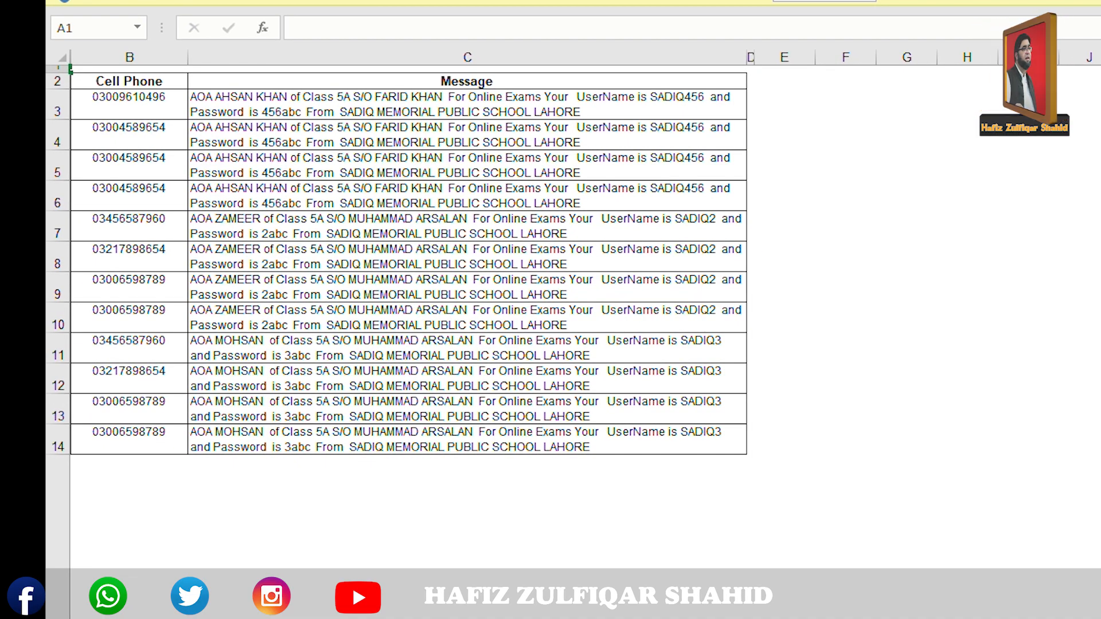
scroll(574, 310, down, 1)
scroll(574, 310, down, 1)
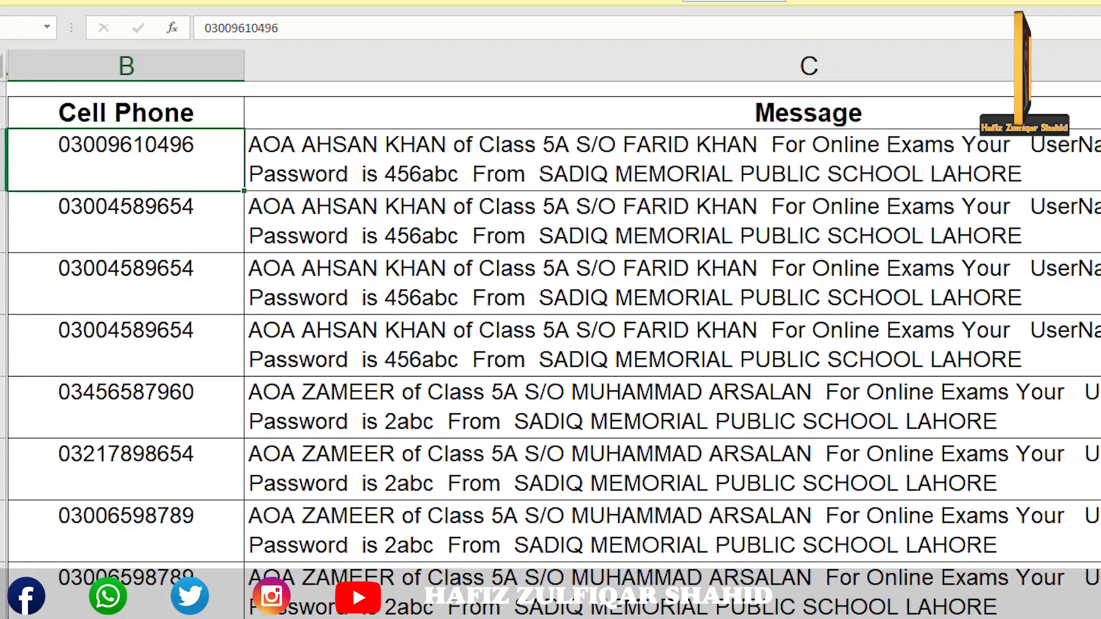
key(Right)
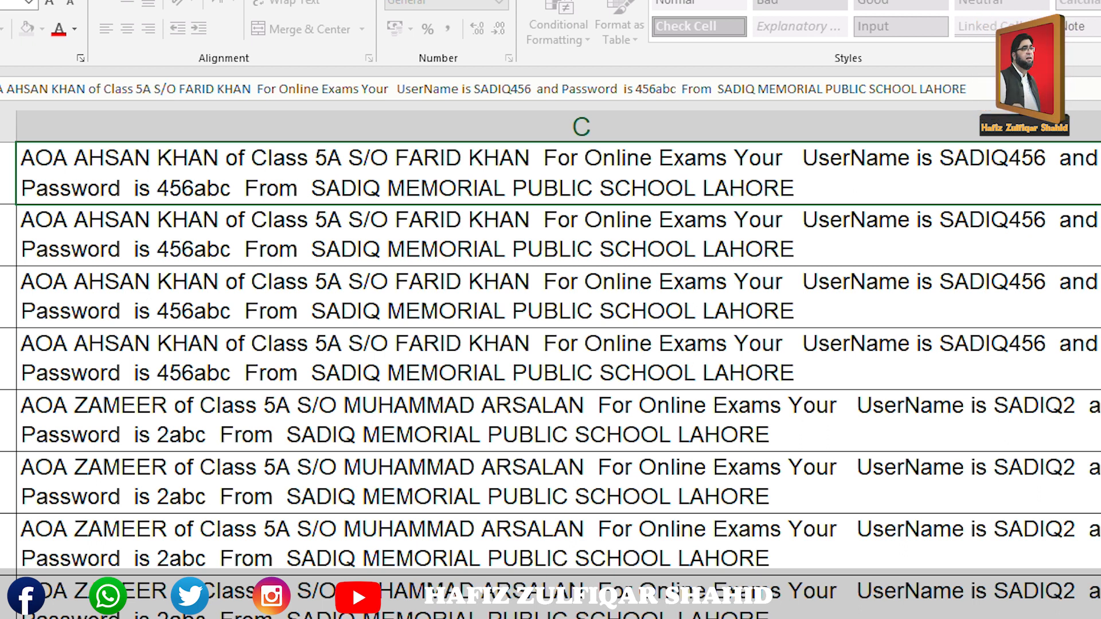
scroll(551, 367, up, 1)
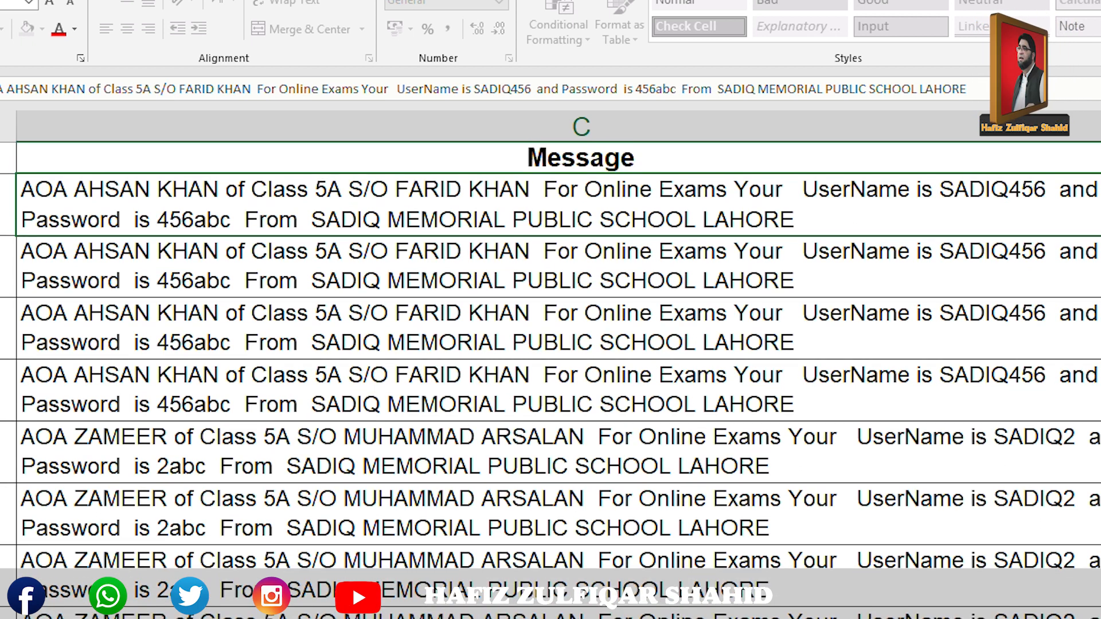
scroll(551, 367, down, 2)
scroll(551, 367, down, 5)
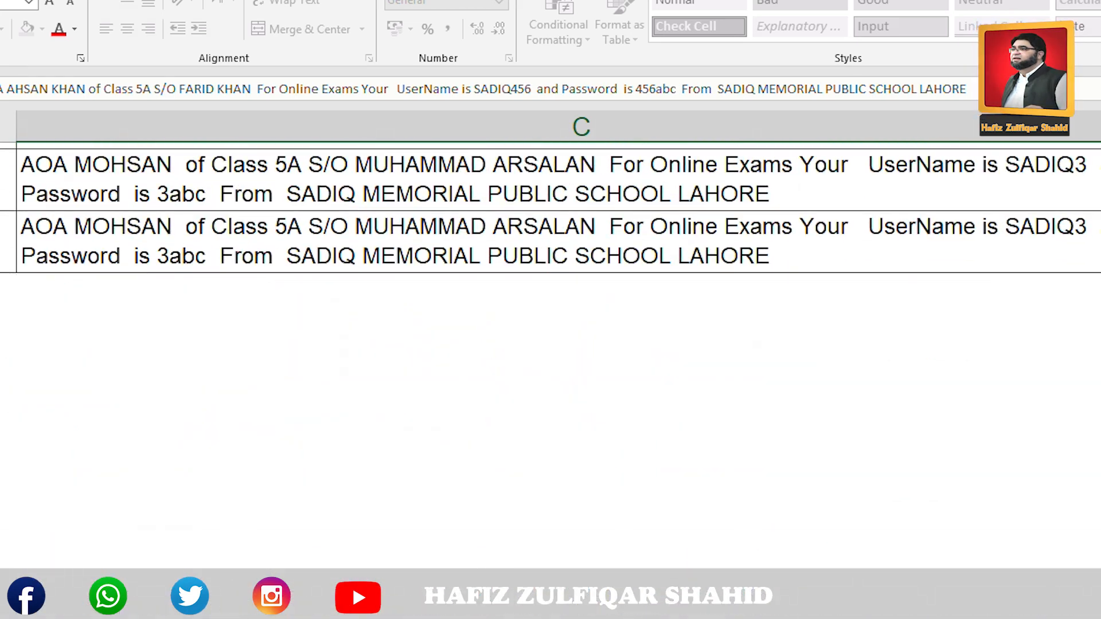
scroll(551, 367, up, 10)
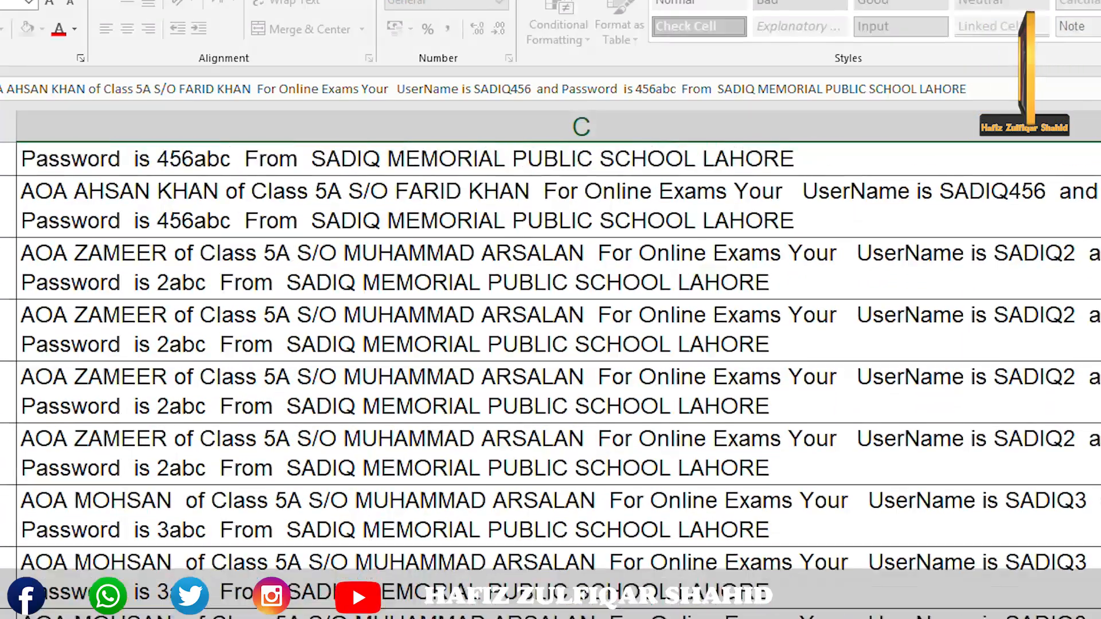
scroll(551, 368, up, 1)
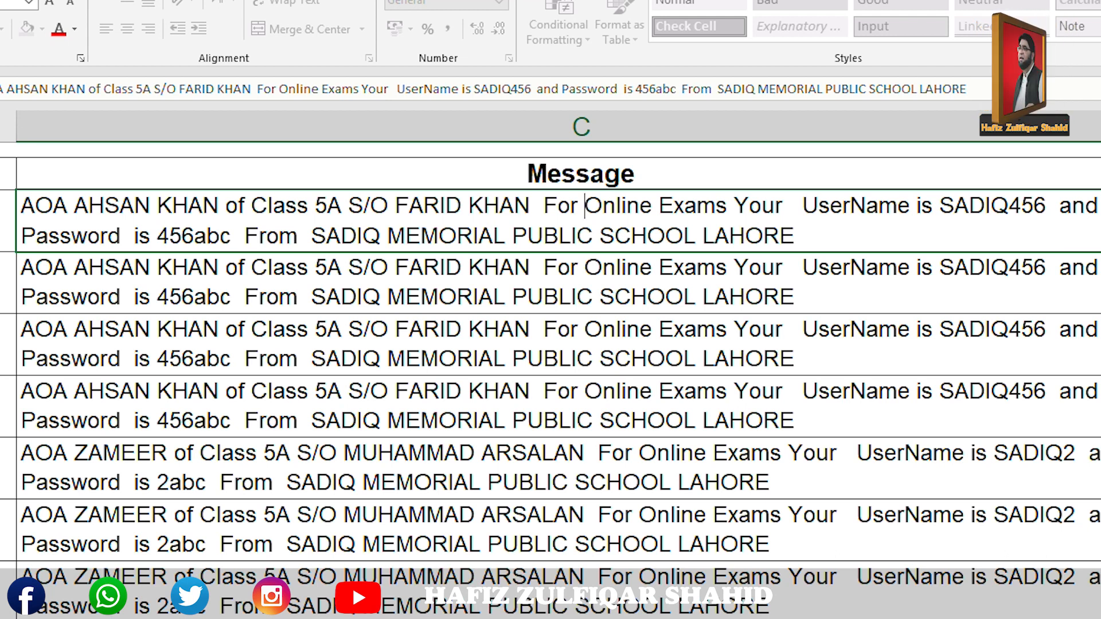
click(1100, 1)
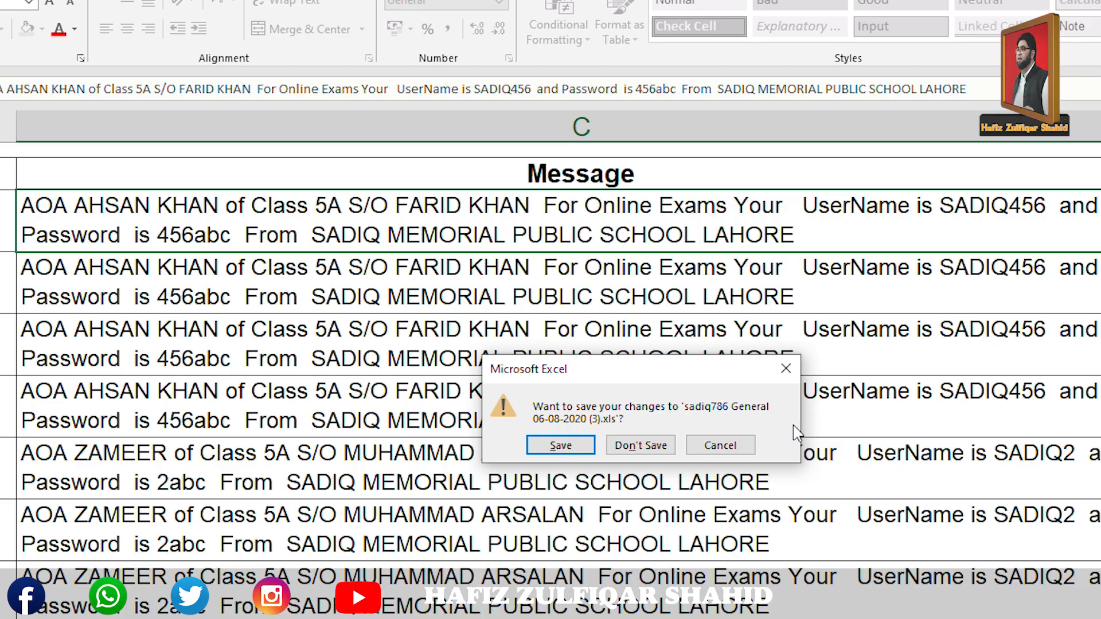
click(656, 444)
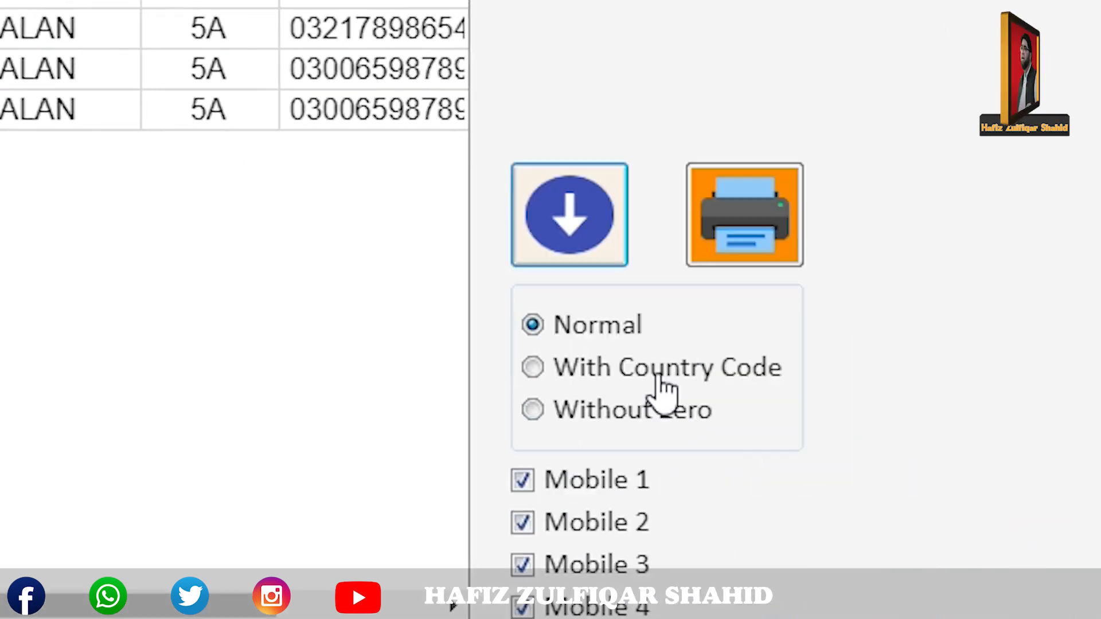
Re-export the 5A messages with +92 country-code numbers and open the downloaded .xls.
click(659, 380)
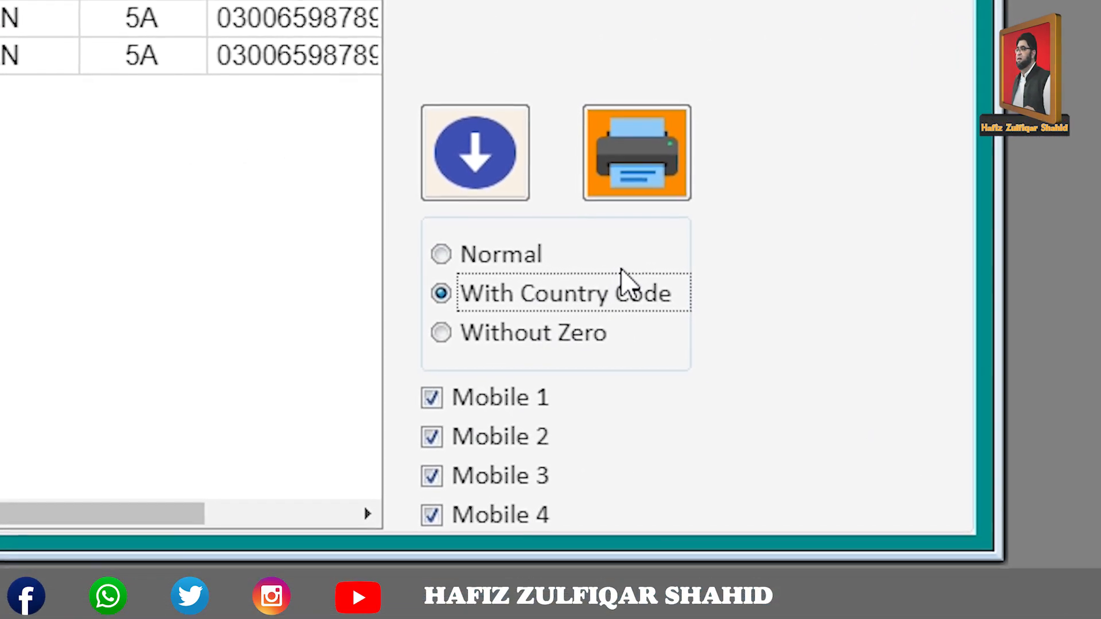
click(451, 163)
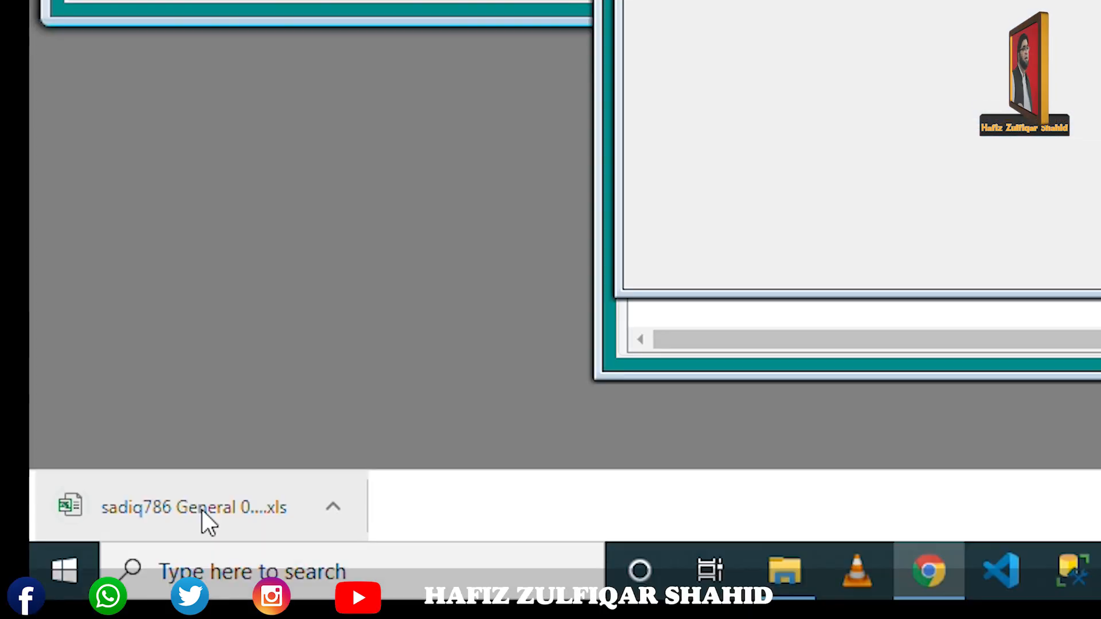
click(202, 511)
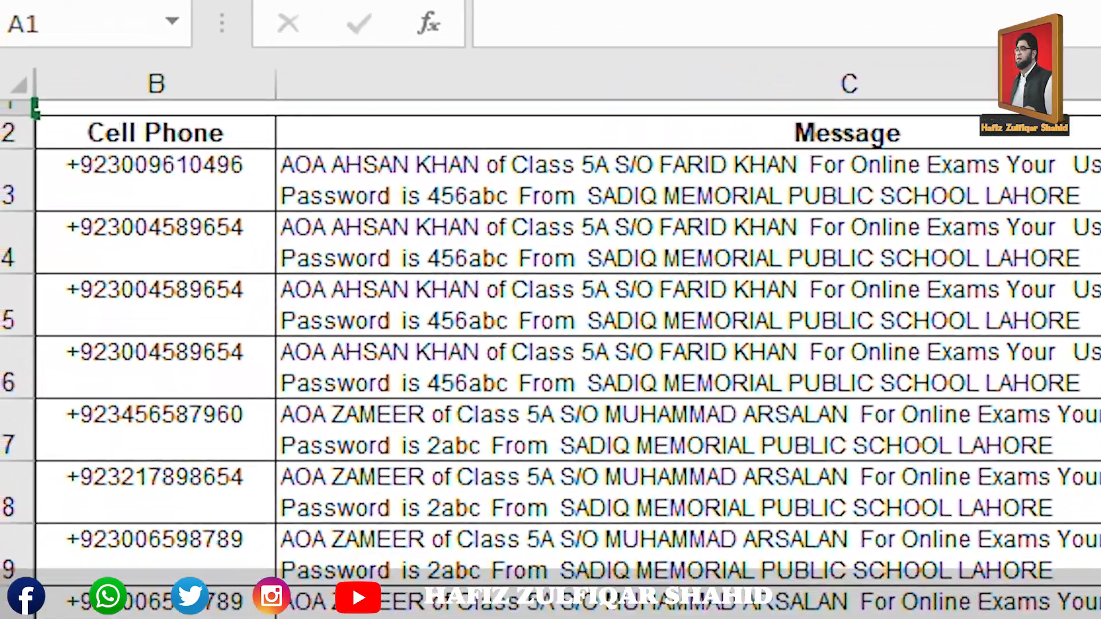
scroll(551, 344, up, 7)
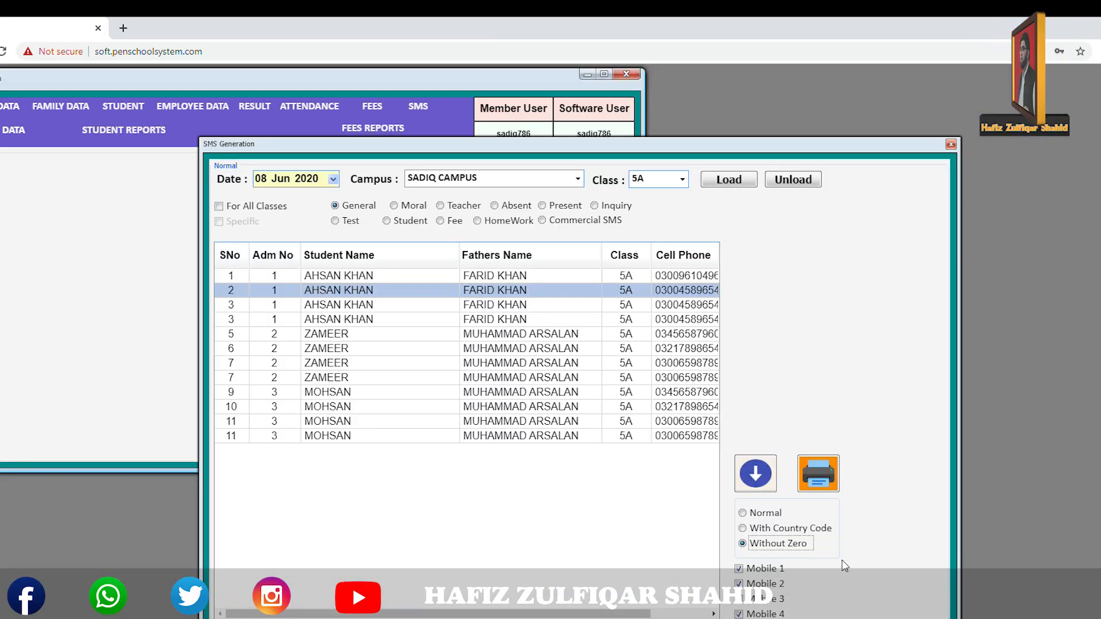
Export the list in Without Zero format and check the Cell Phone numbers in Excel.
click(757, 474)
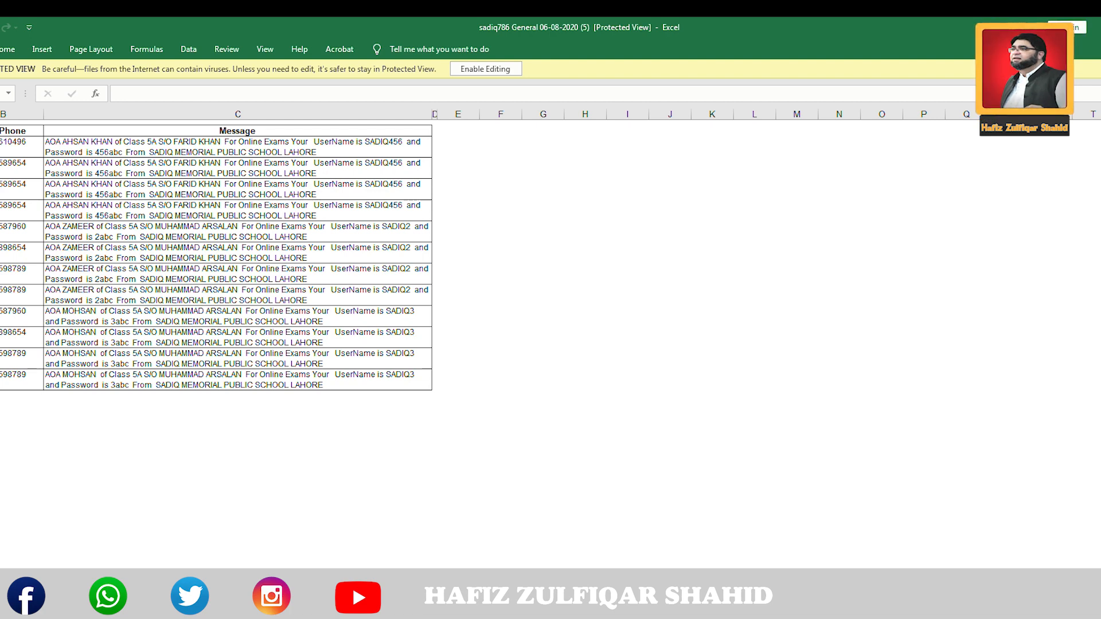
key(alt+F4)
scroll(551, 356, up, 1)
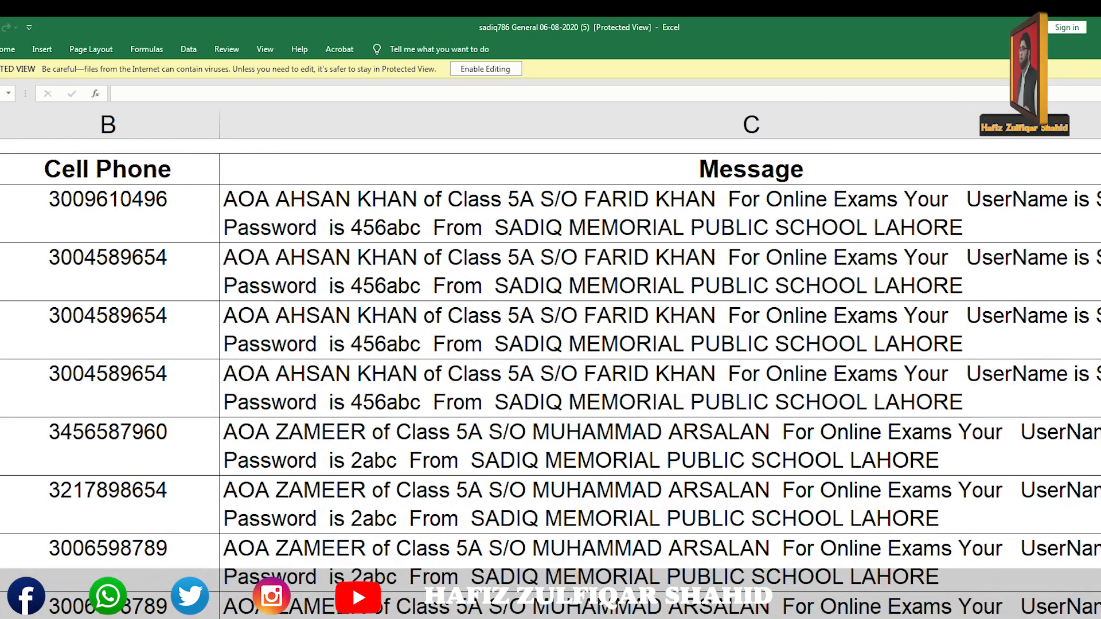
click(108, 213)
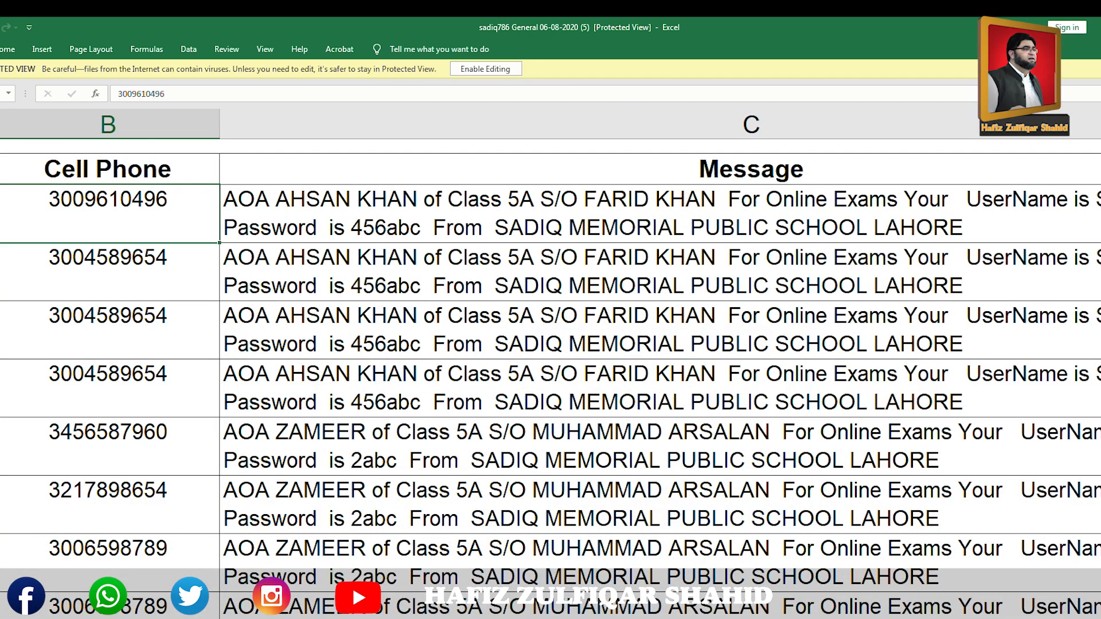
key(Down)
key(Down)
key(Down)
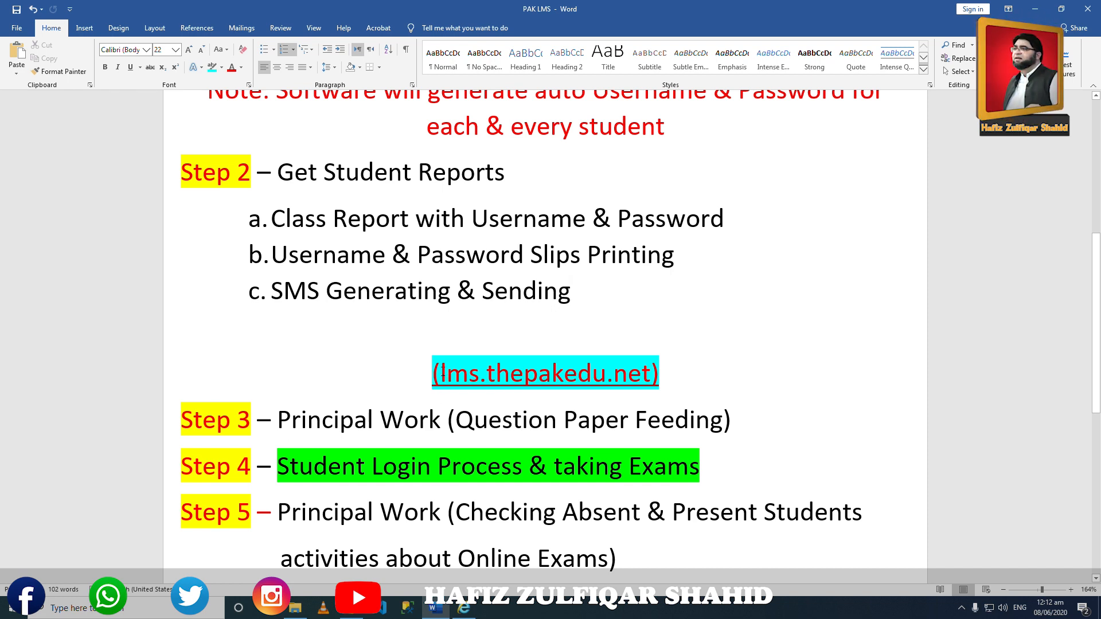
Copy the lms.thepakedu.net link from the Word document and return to Chrome.
drag(483, 372, 581, 368)
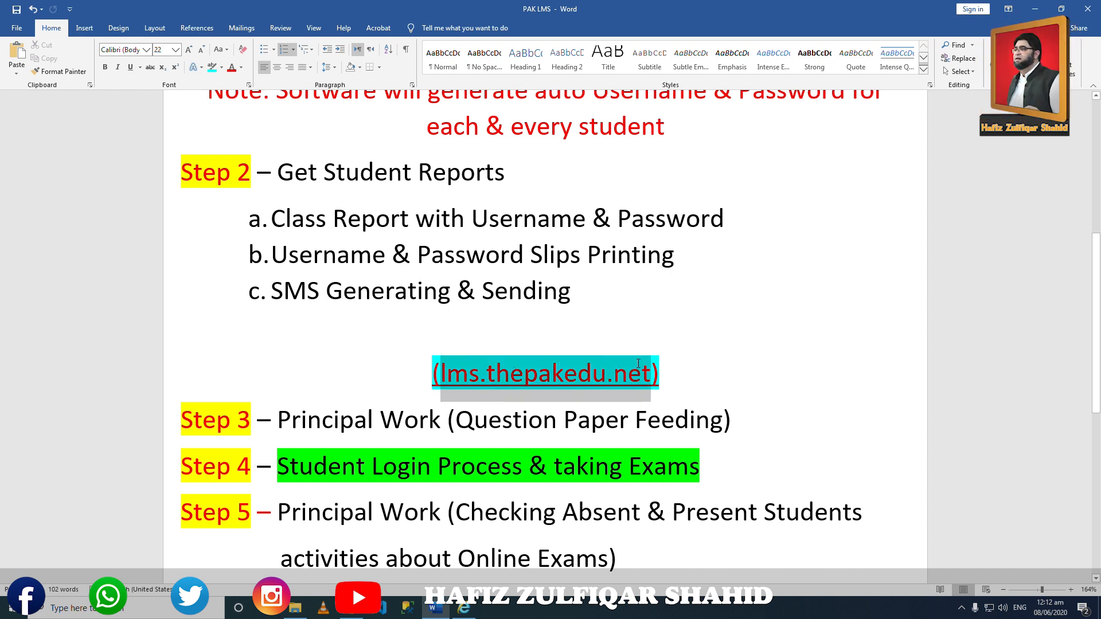
right_click(614, 382)
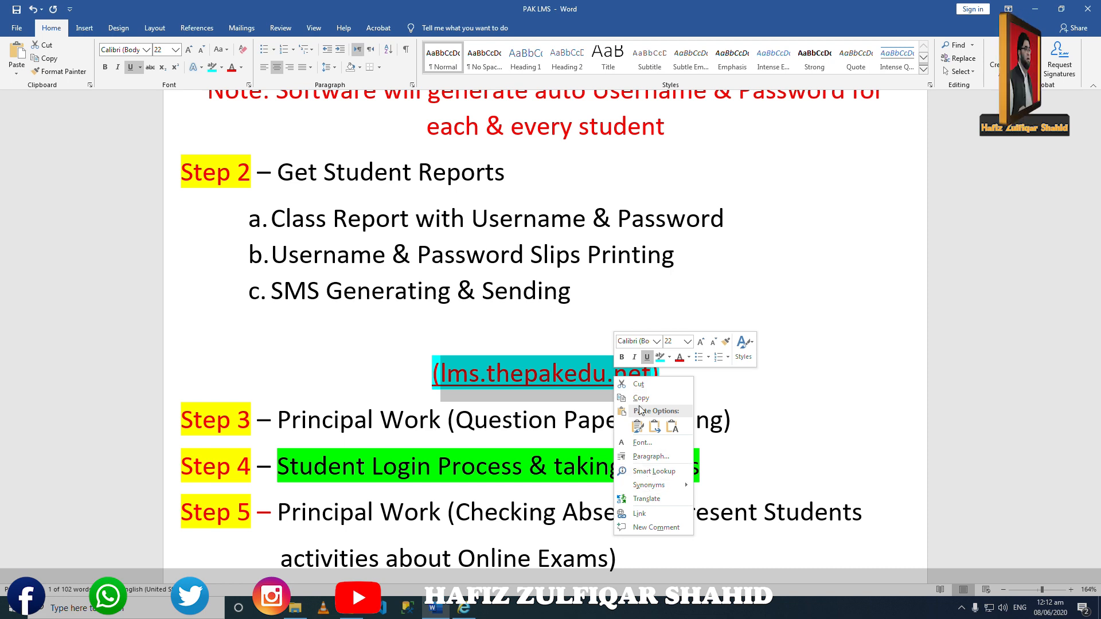
click(640, 400)
click(351, 608)
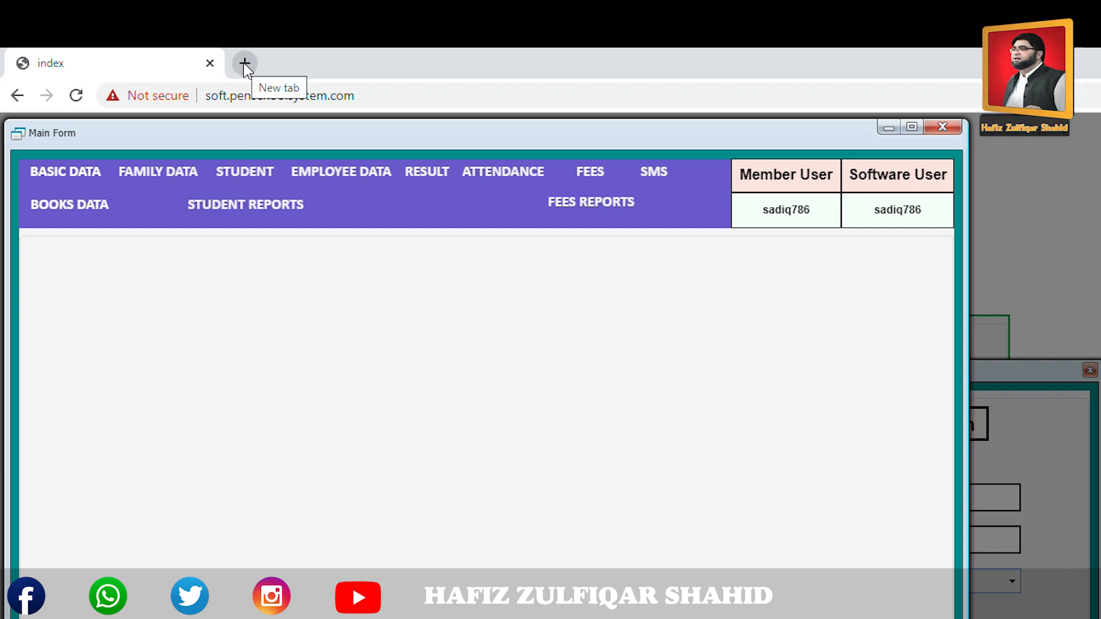
Open lms.thepakedu.net in a new Chrome tab.
click(245, 64)
click(507, 96)
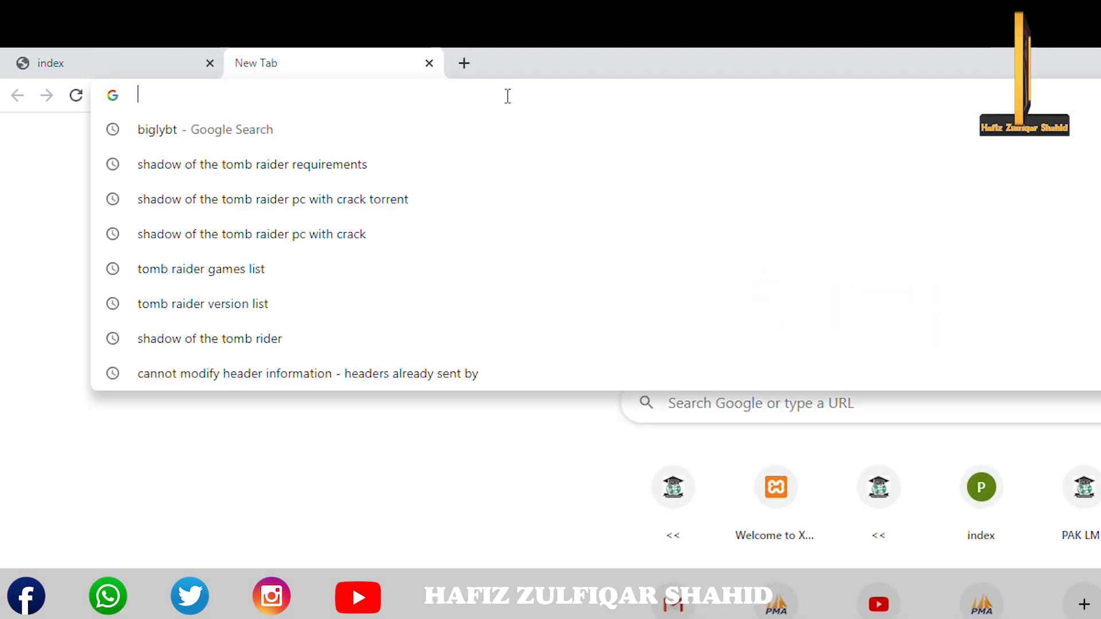
text(lms.thepakedu.net)
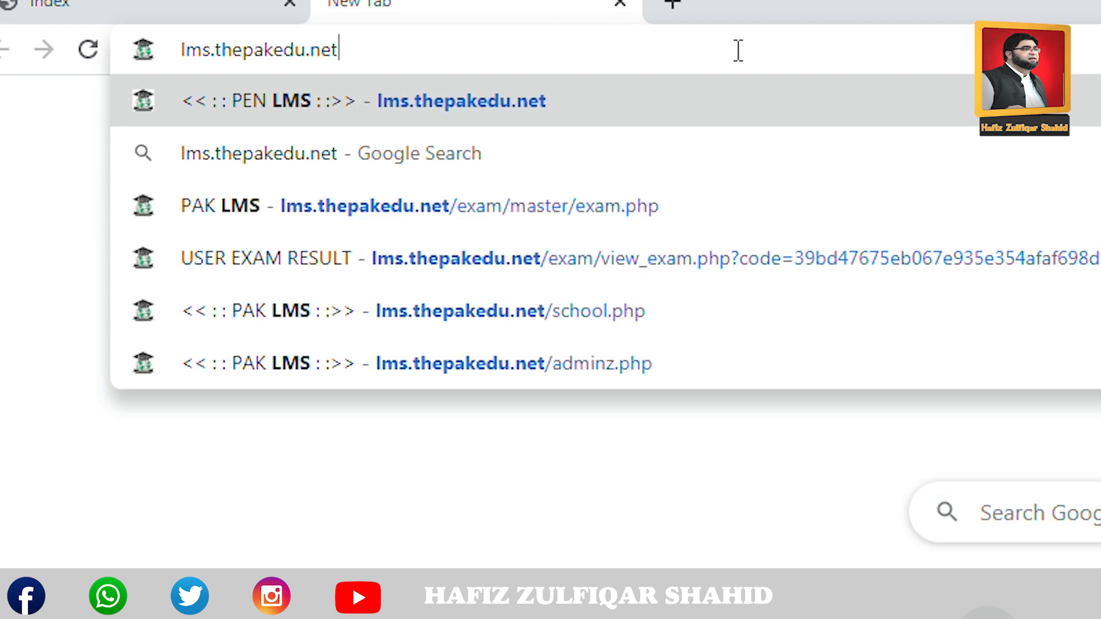
key(Return)
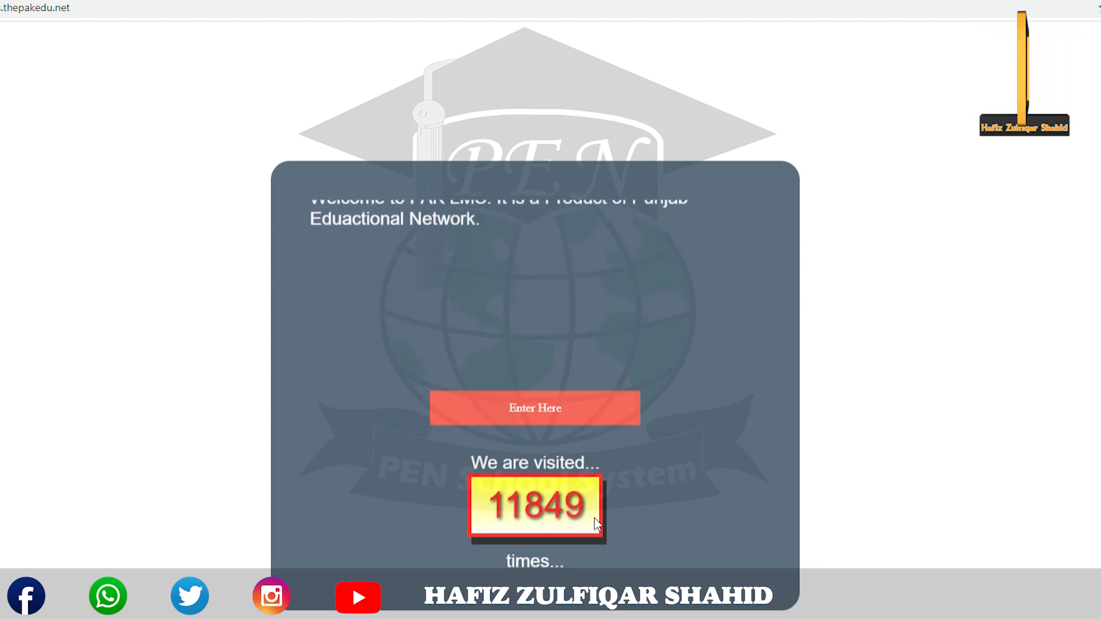
Sign in to the LMS with the school's admin username and password.
click(532, 414)
click(425, 352)
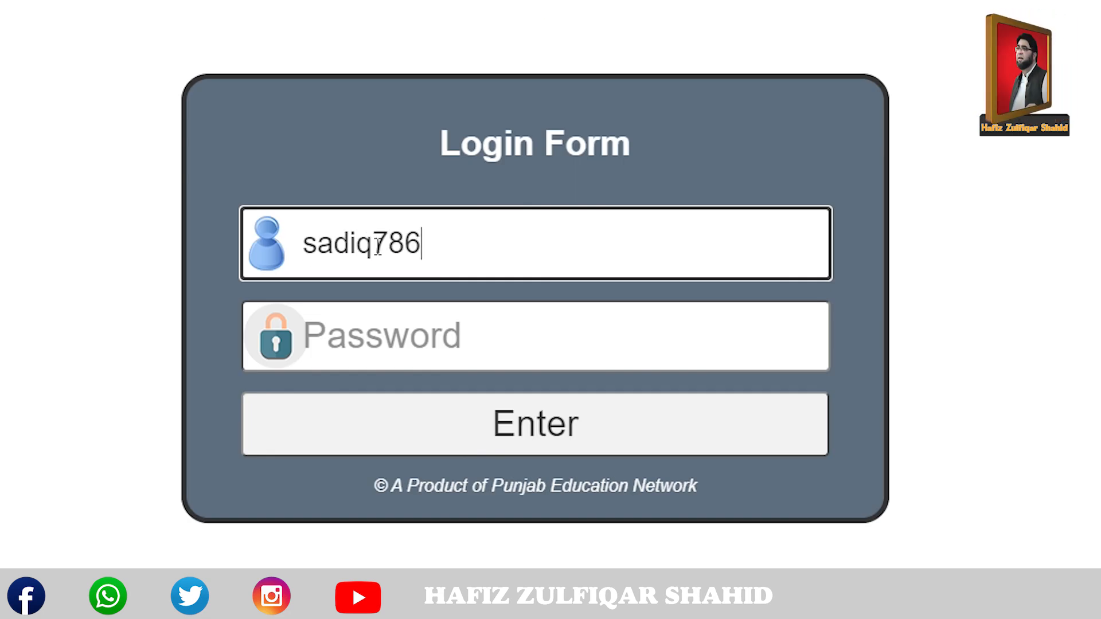
key(Tab)
text(12)
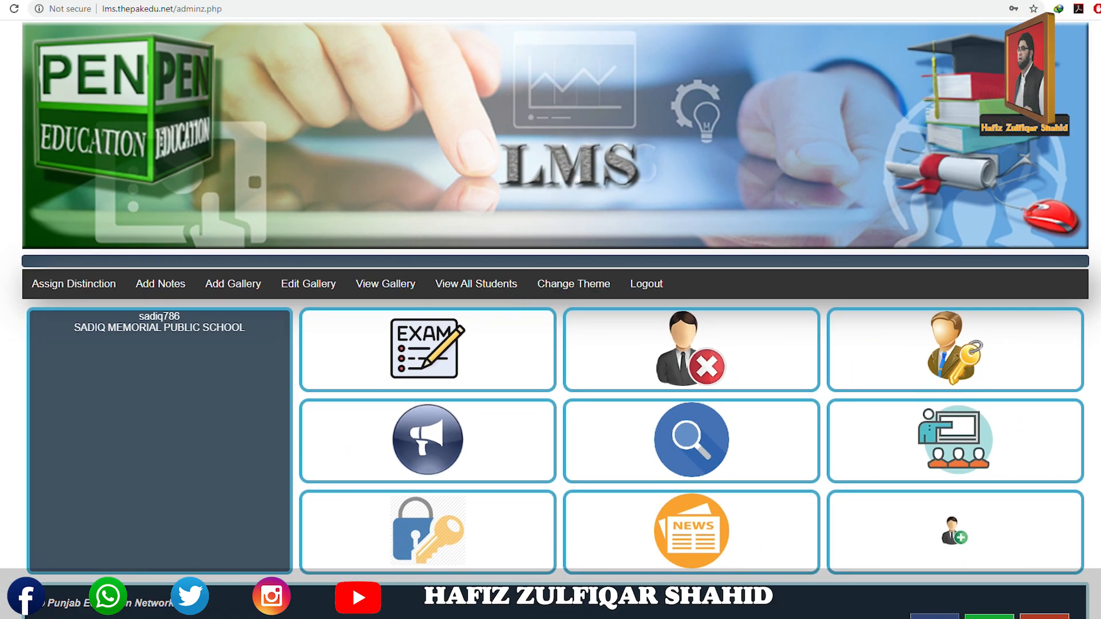
Open the school's Exam List from the dashboard's EXAM tile.
scroll(551, 319, down, 1)
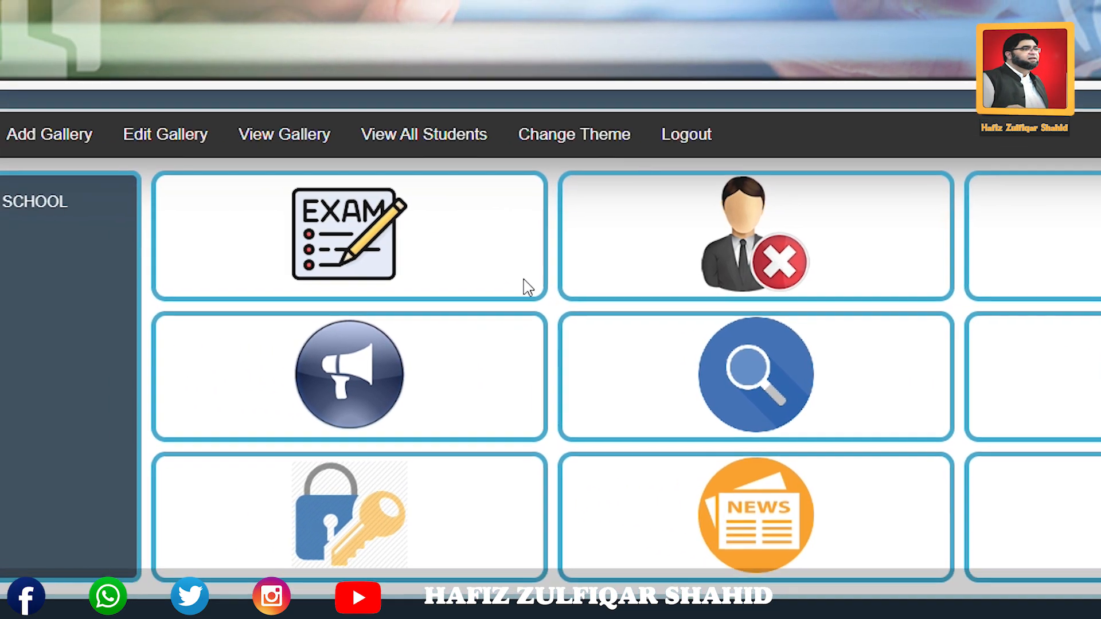
click(325, 267)
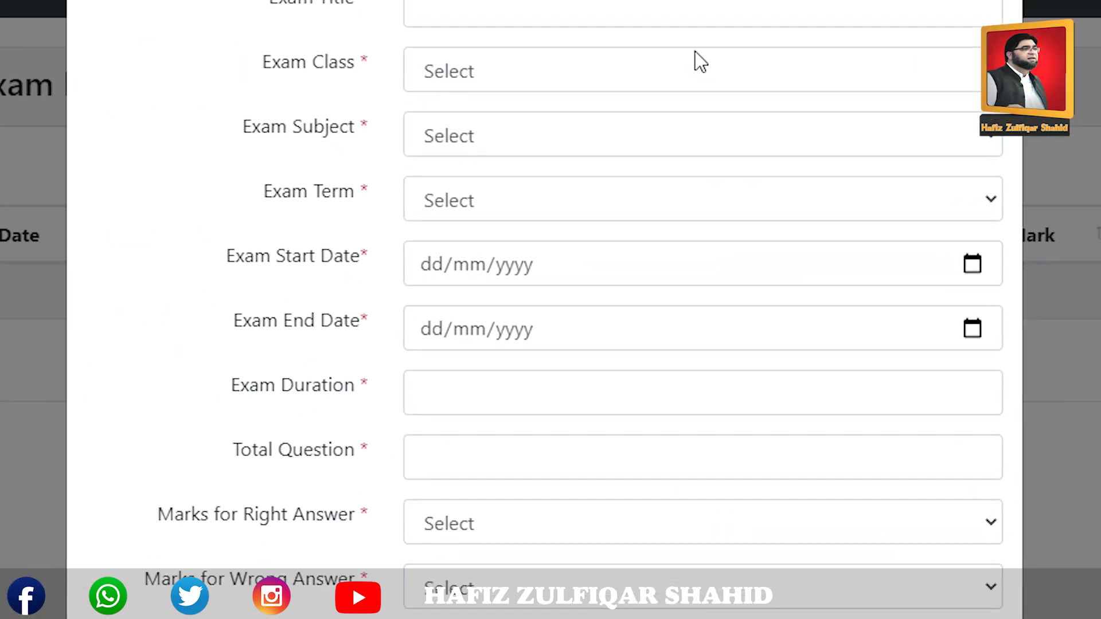
Set the exam title to 'New Word of English' from the autocomplete suggestions.
click(450, 7)
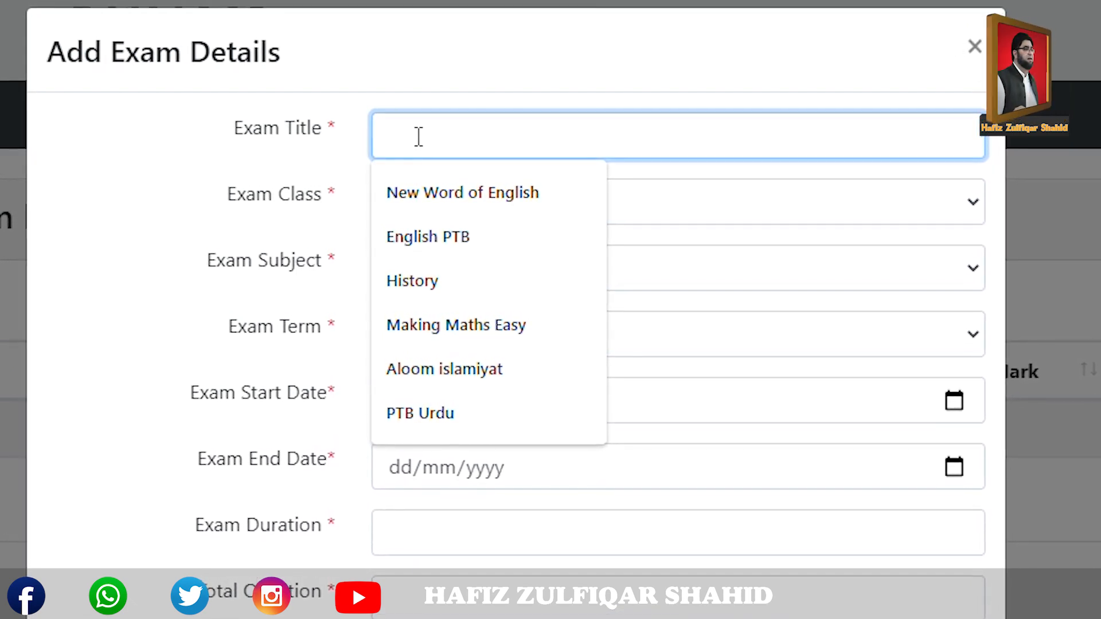
key(Down)
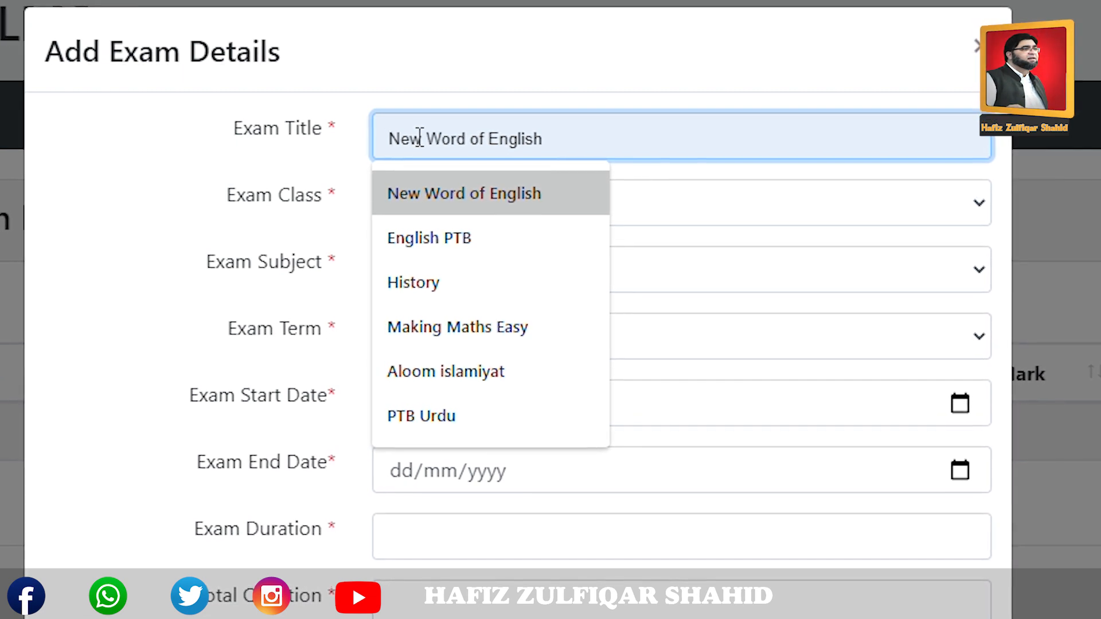
key(Return)
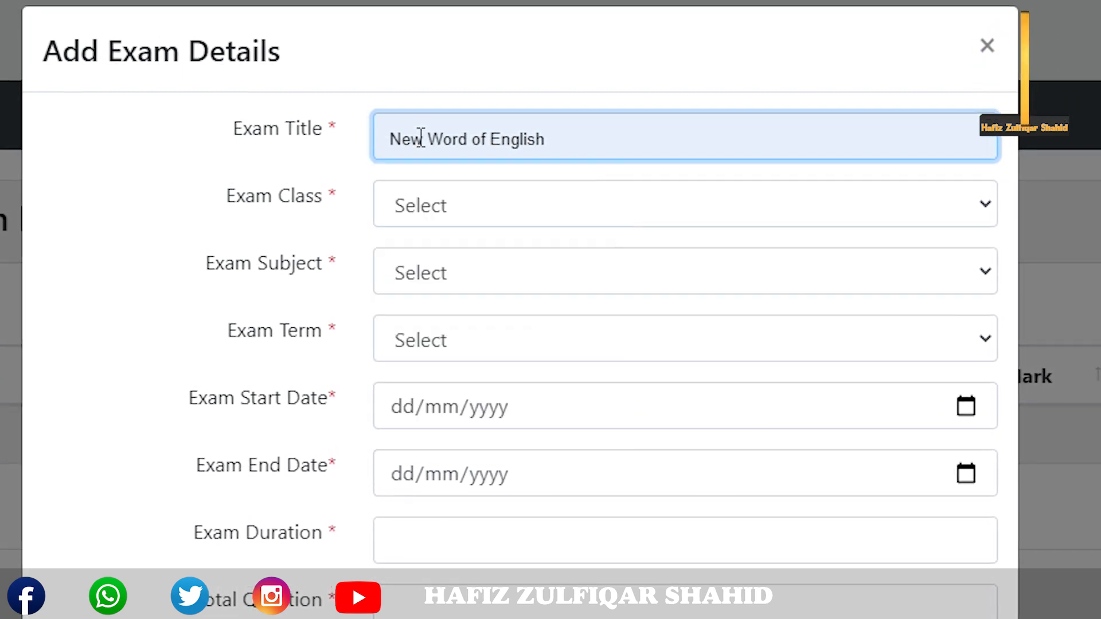
Set the exam class to FIVE, subject to ENGLISH and term to First Term.
click(446, 229)
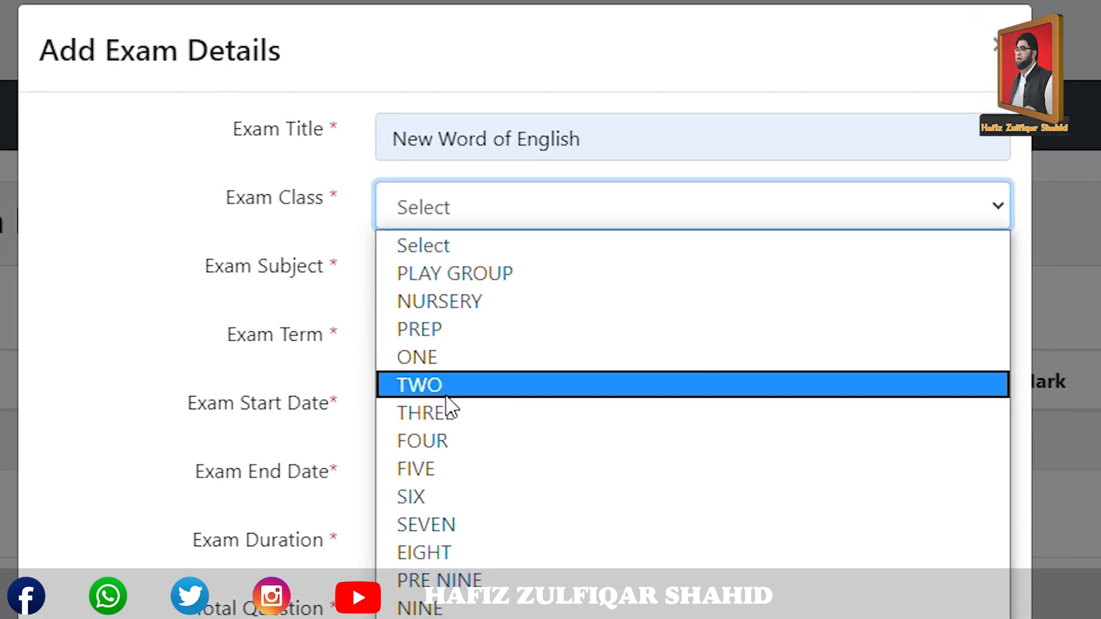
click(433, 467)
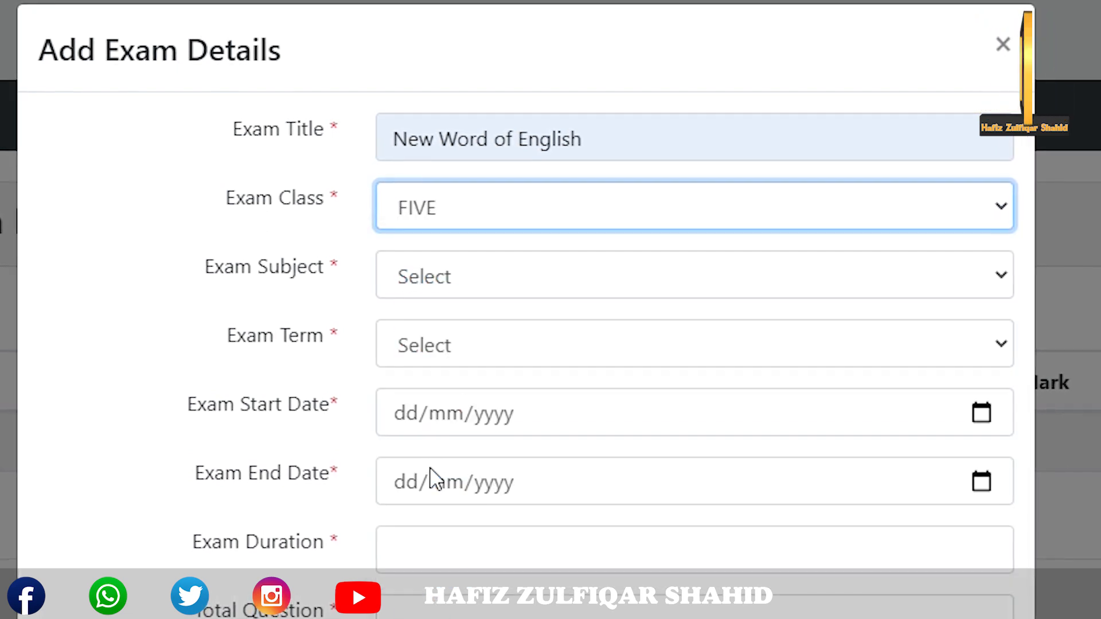
click(447, 290)
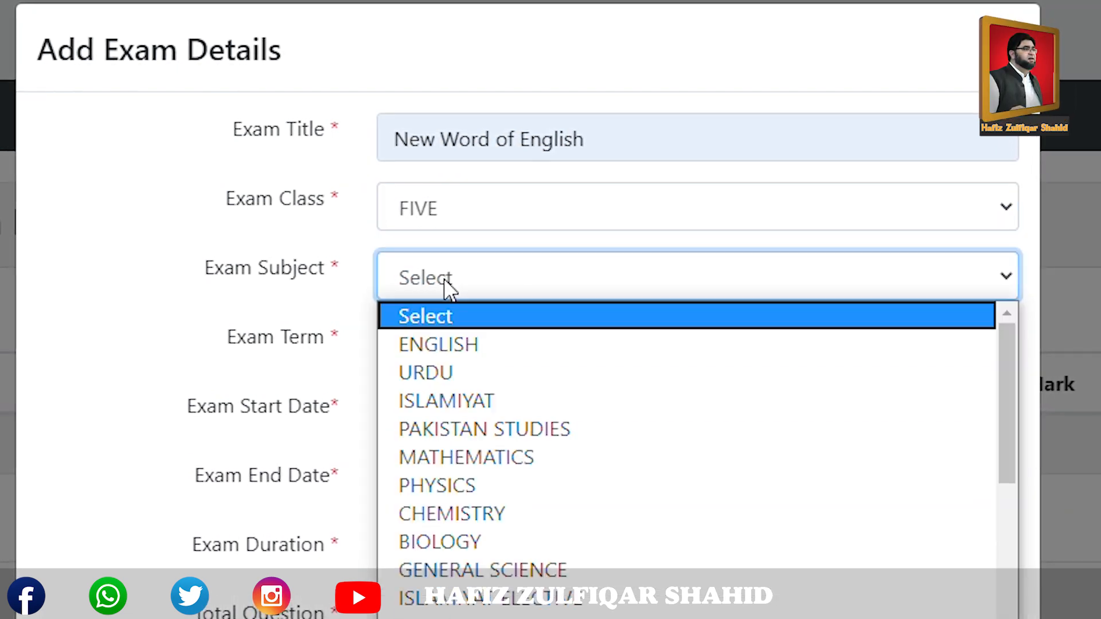
click(445, 345)
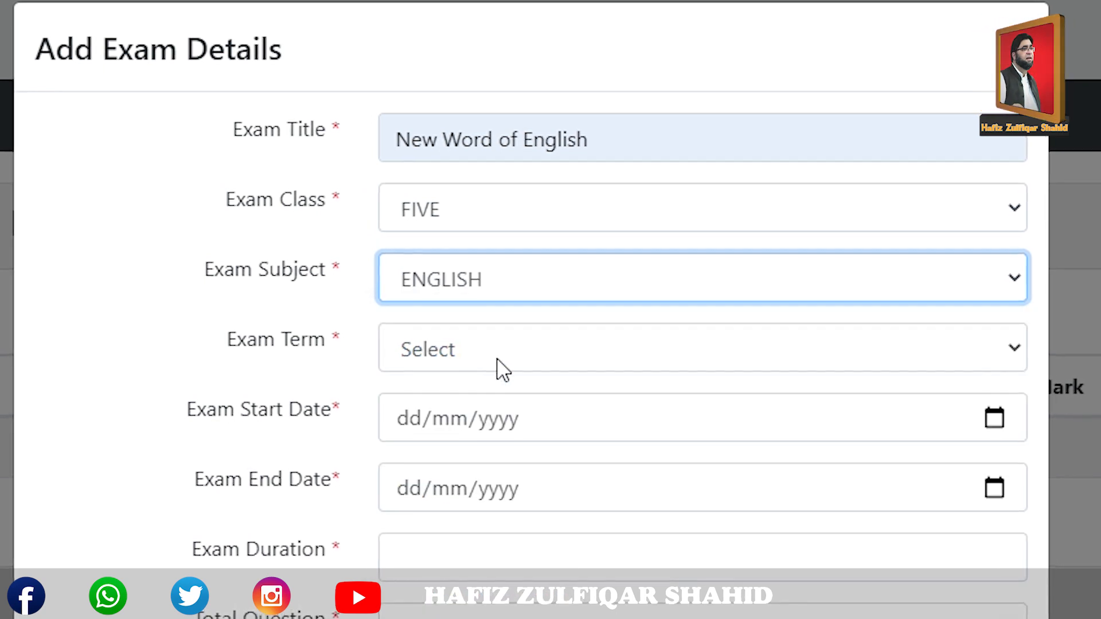
click(447, 367)
click(457, 420)
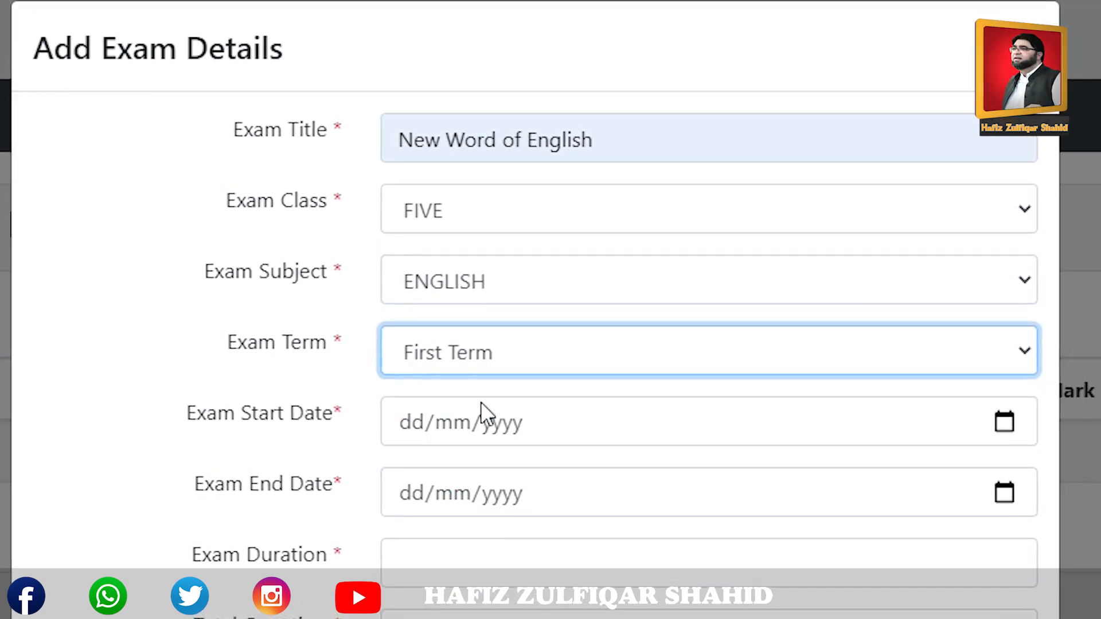
click(411, 430)
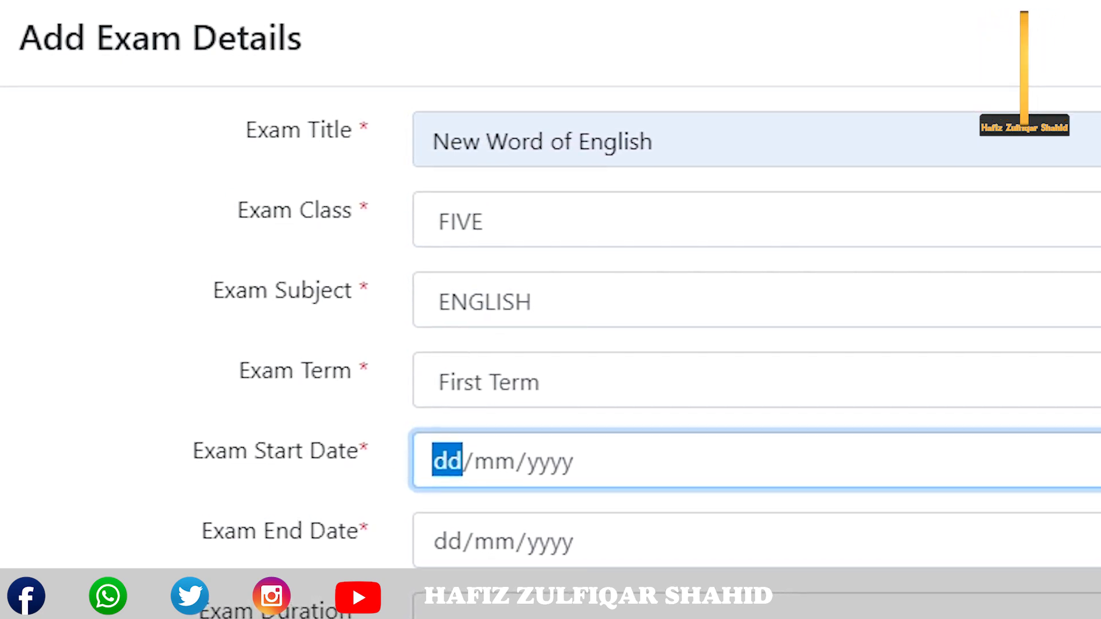
Schedule the exam from 07/06/2020 to 15/06/2020.
text(07/)
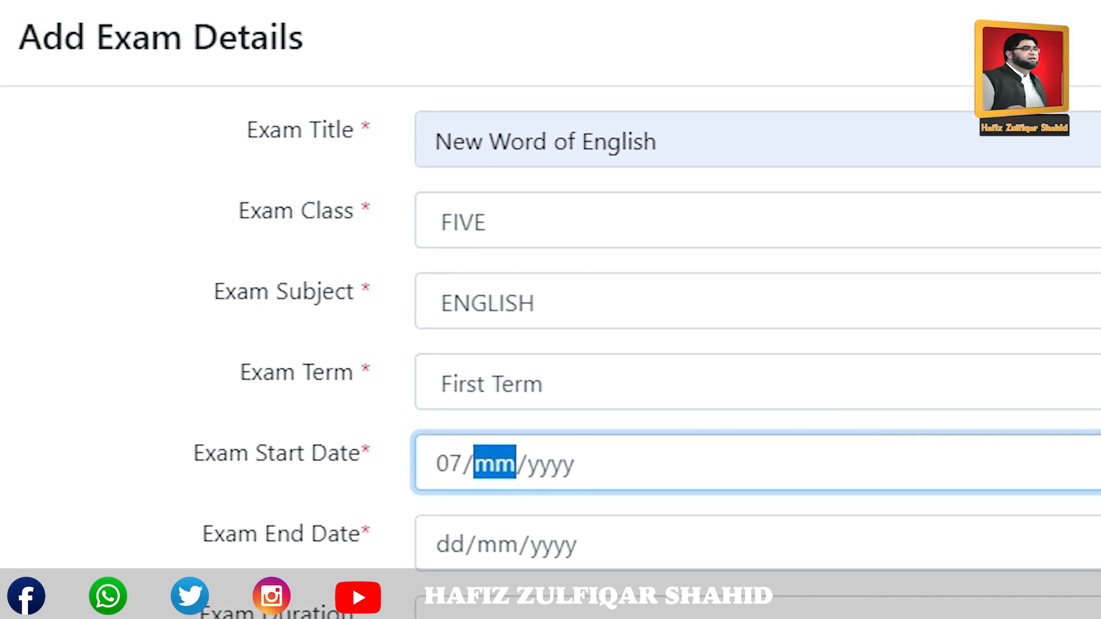
text(06/)
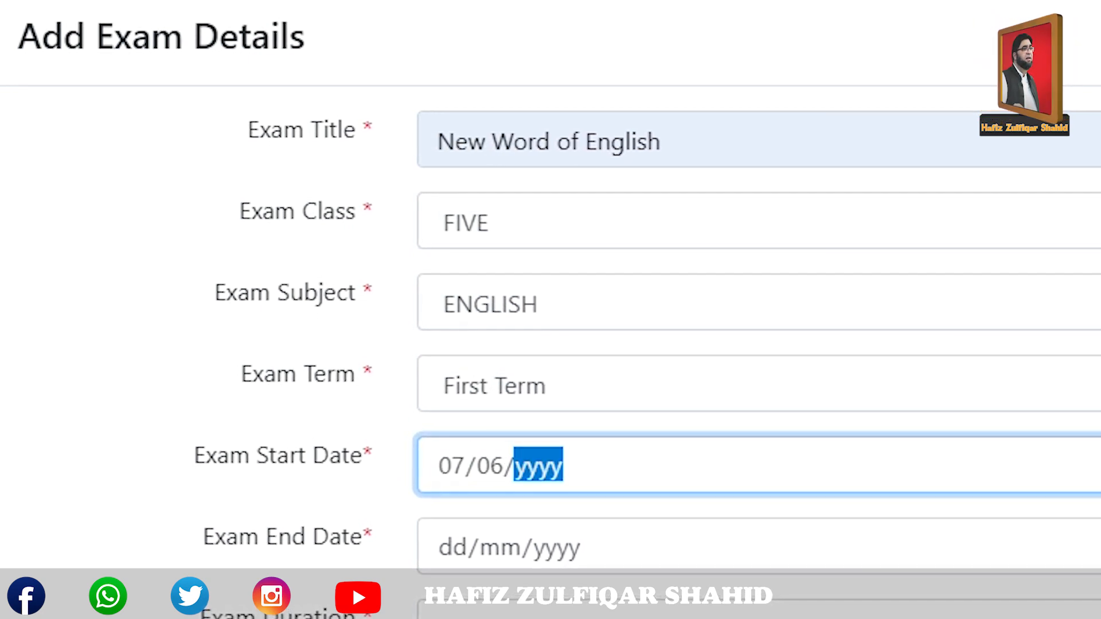
text(2020)
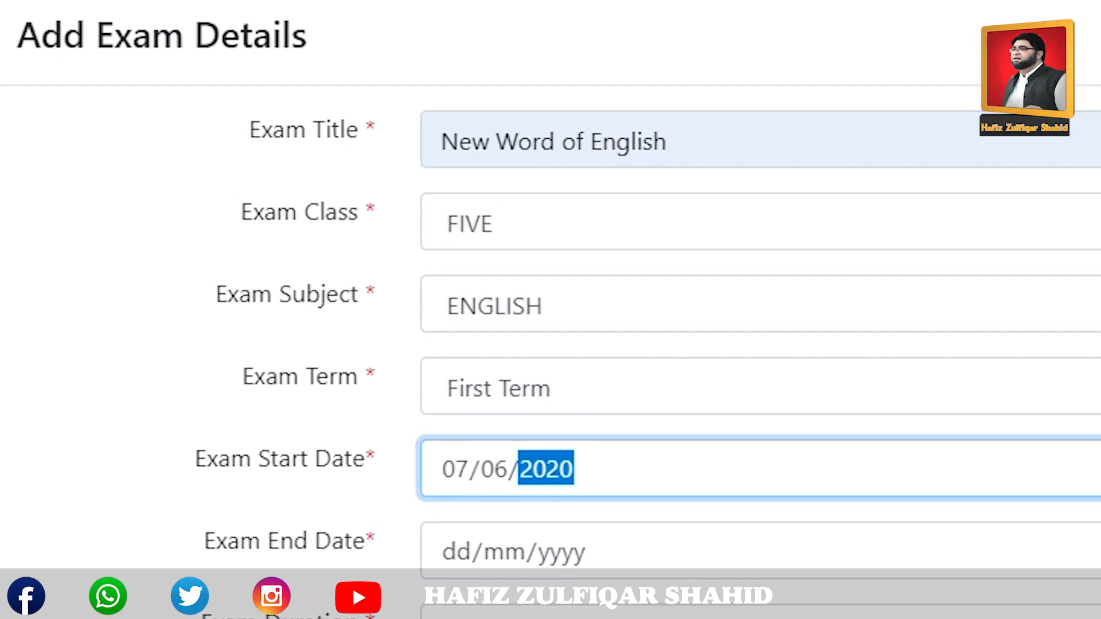
key(Tab)
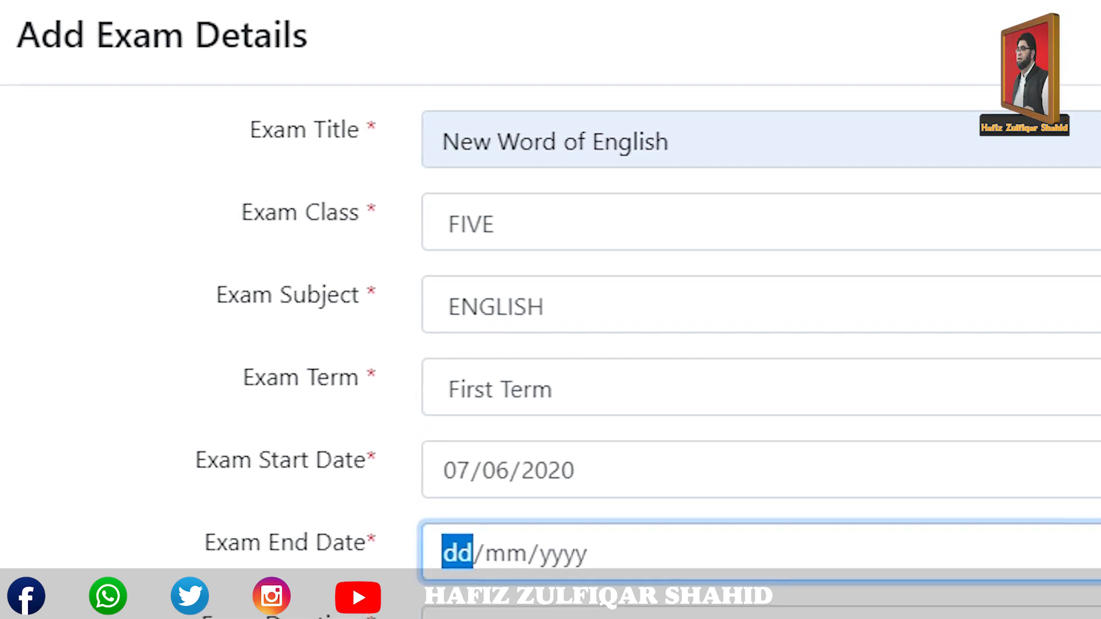
text(15/)
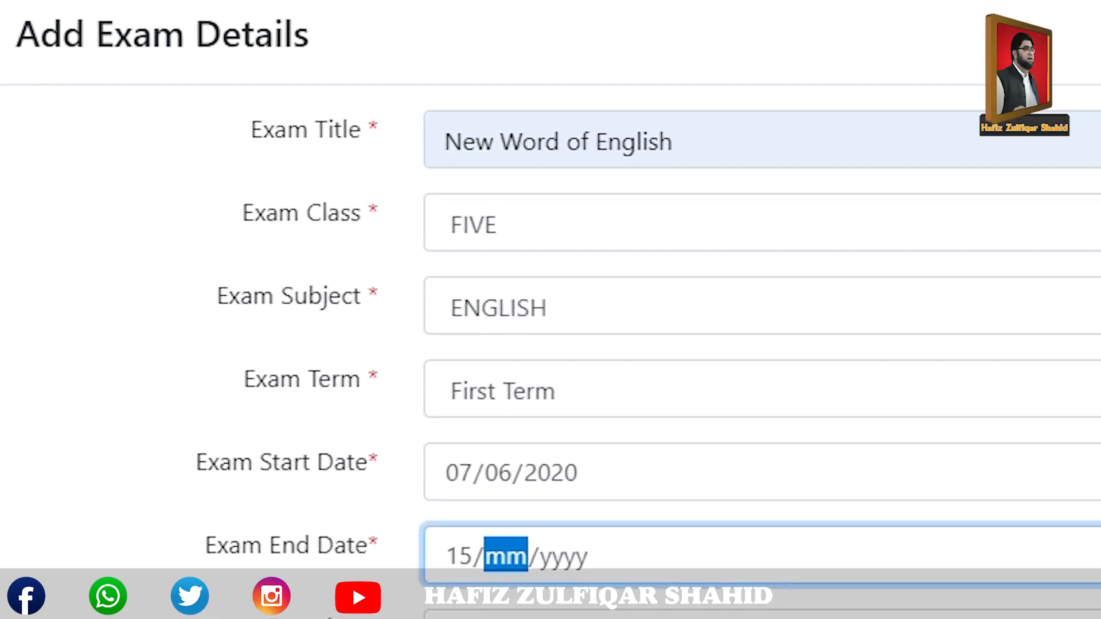
text(06/2020)
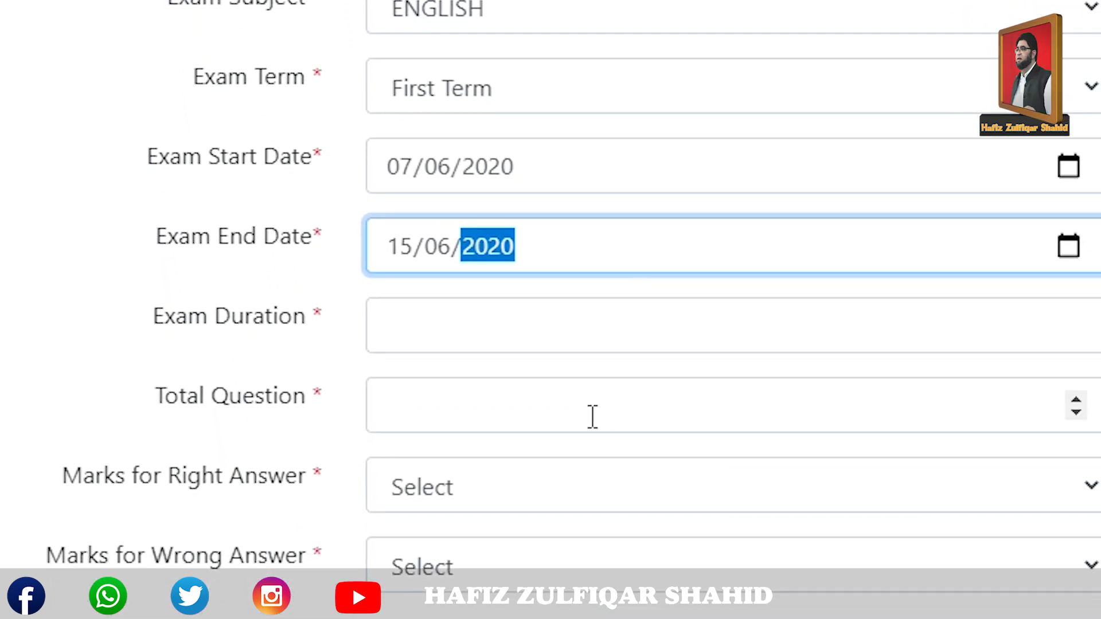
Set 30 minutes, 25 questions, +1 Mark right and 0 Mark wrong, then add the exam.
click(497, 331)
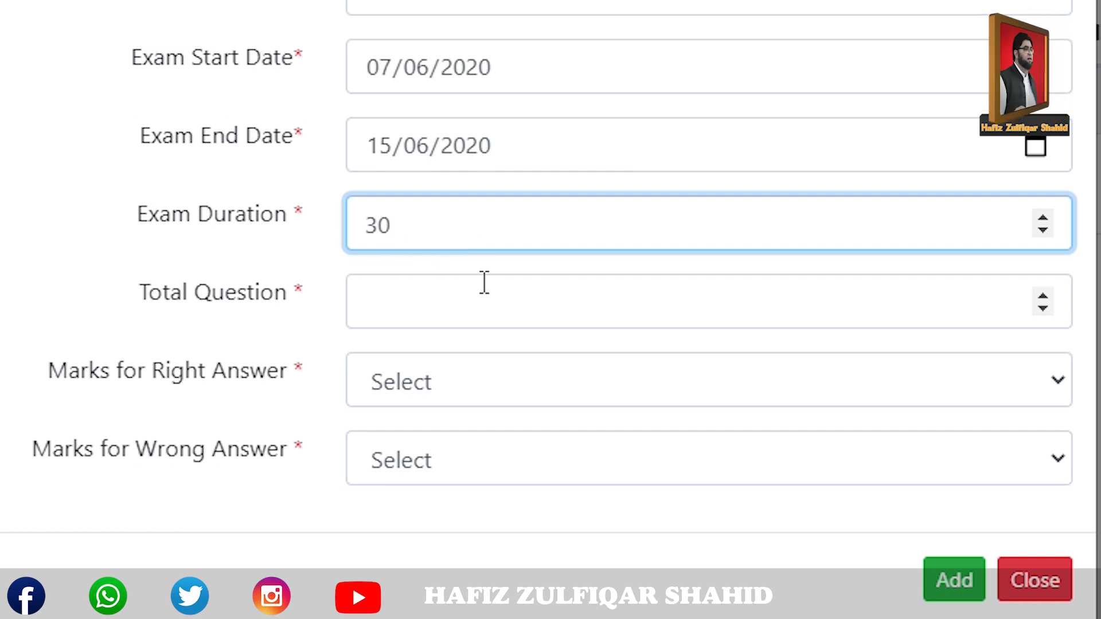
click(413, 302)
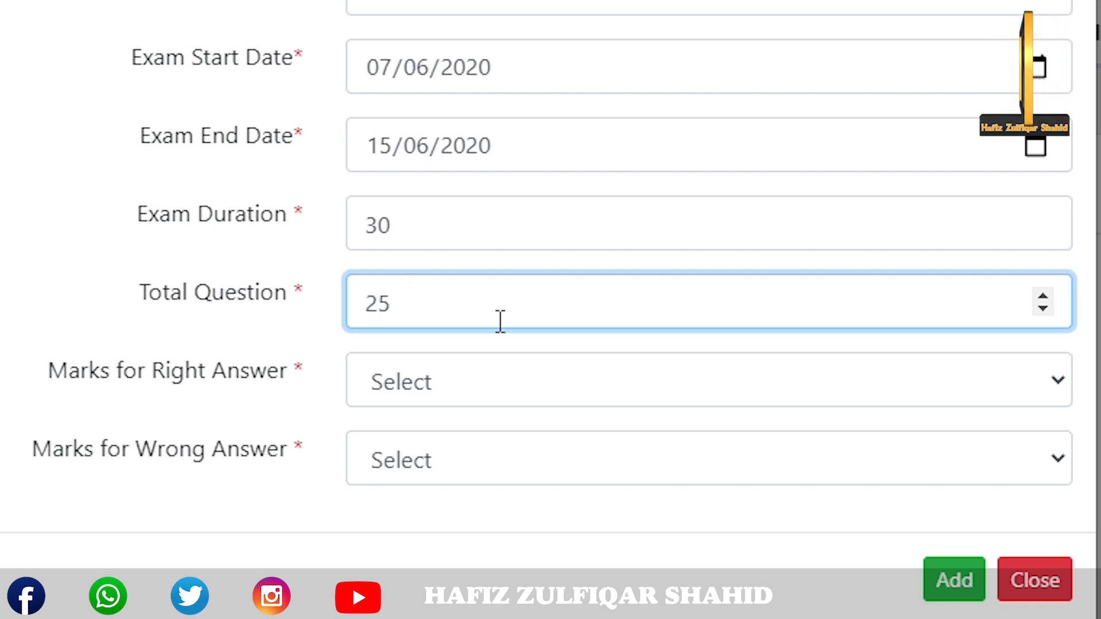
click(435, 390)
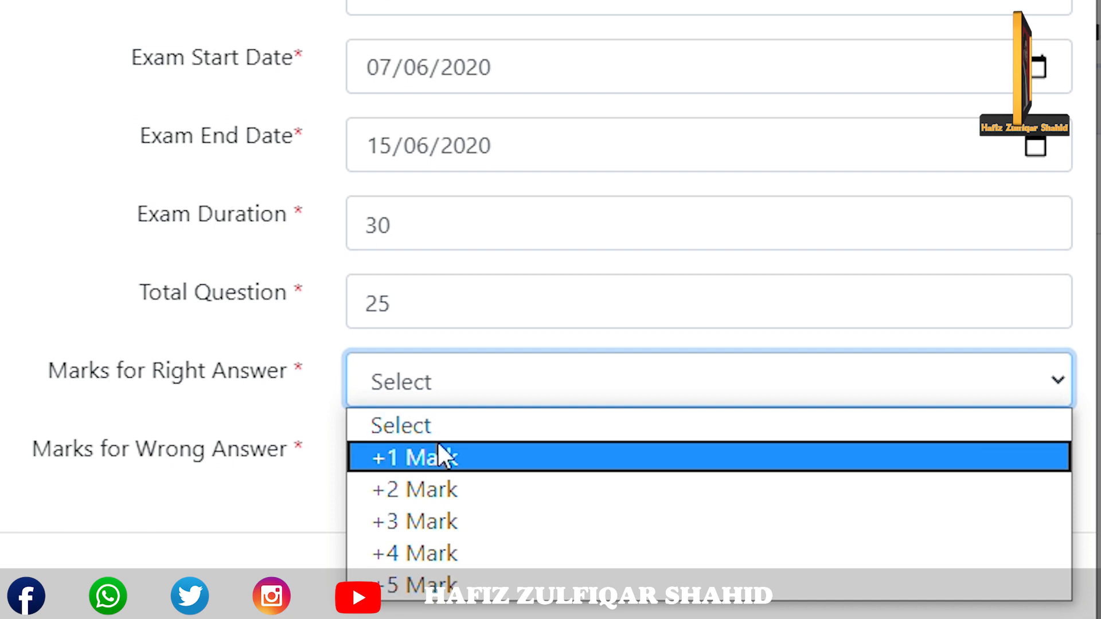
click(438, 459)
click(436, 461)
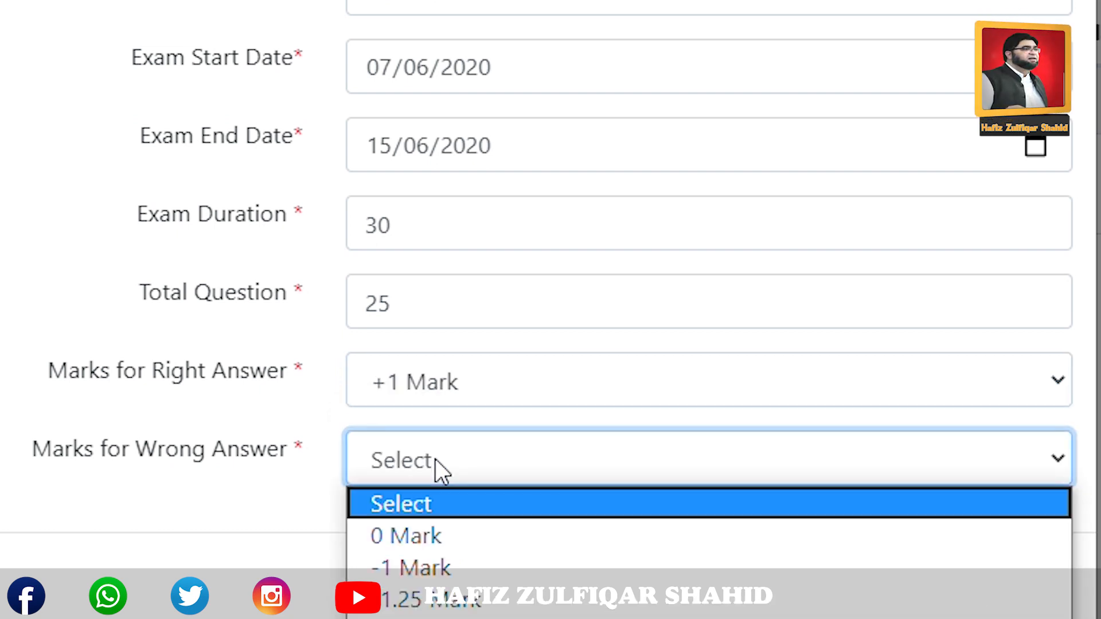
click(411, 537)
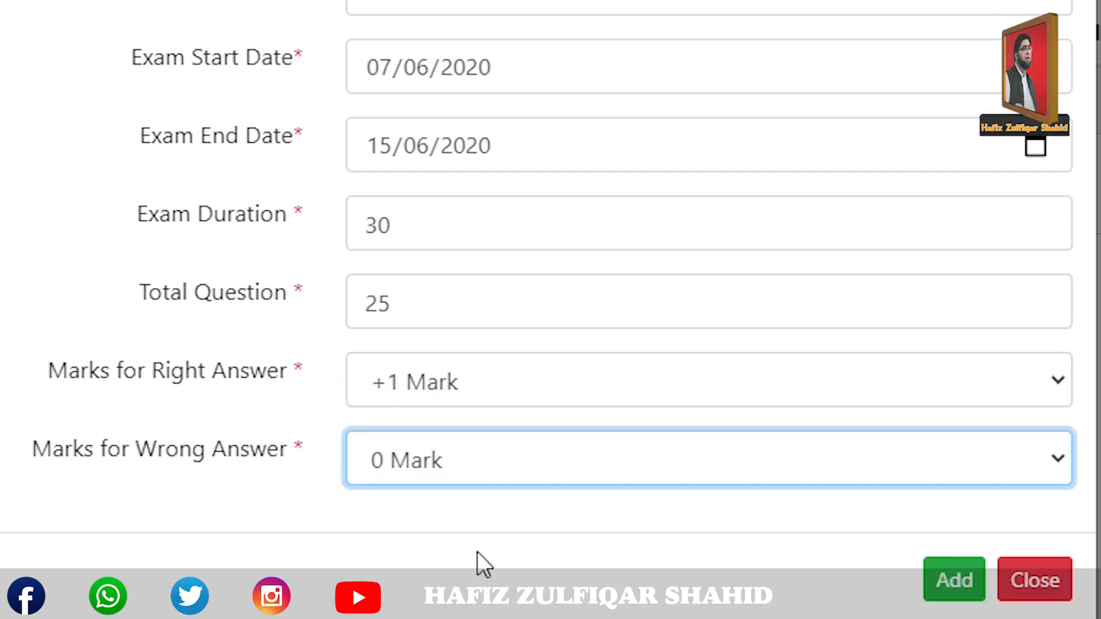
click(958, 595)
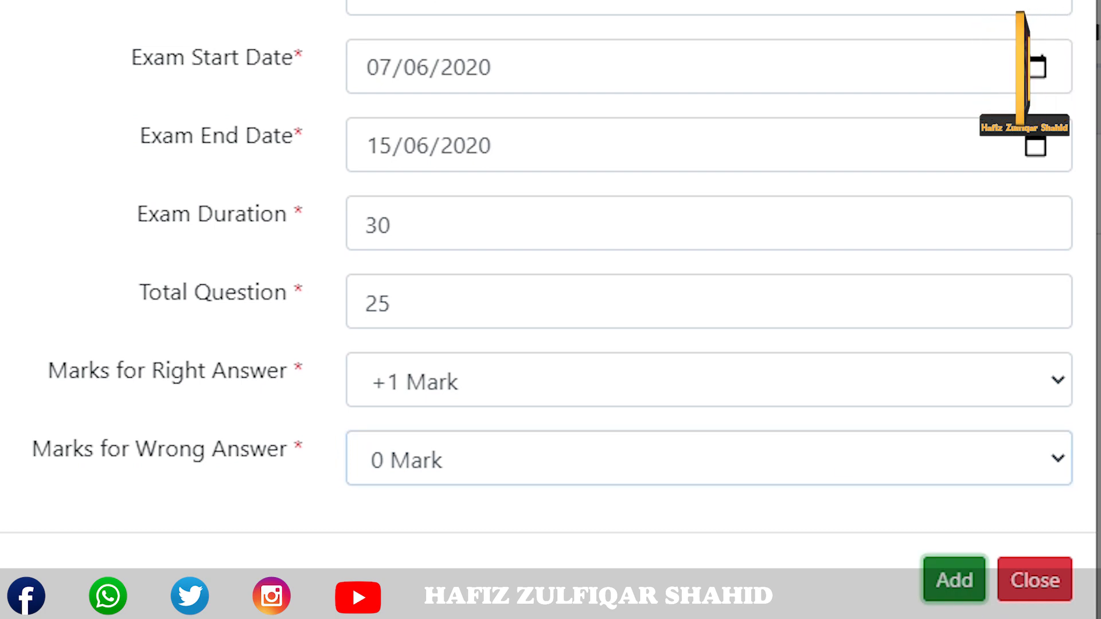
Correct the exam start day to 08 (08/06/2020) and add the exam to the school's list.
click(379, 74)
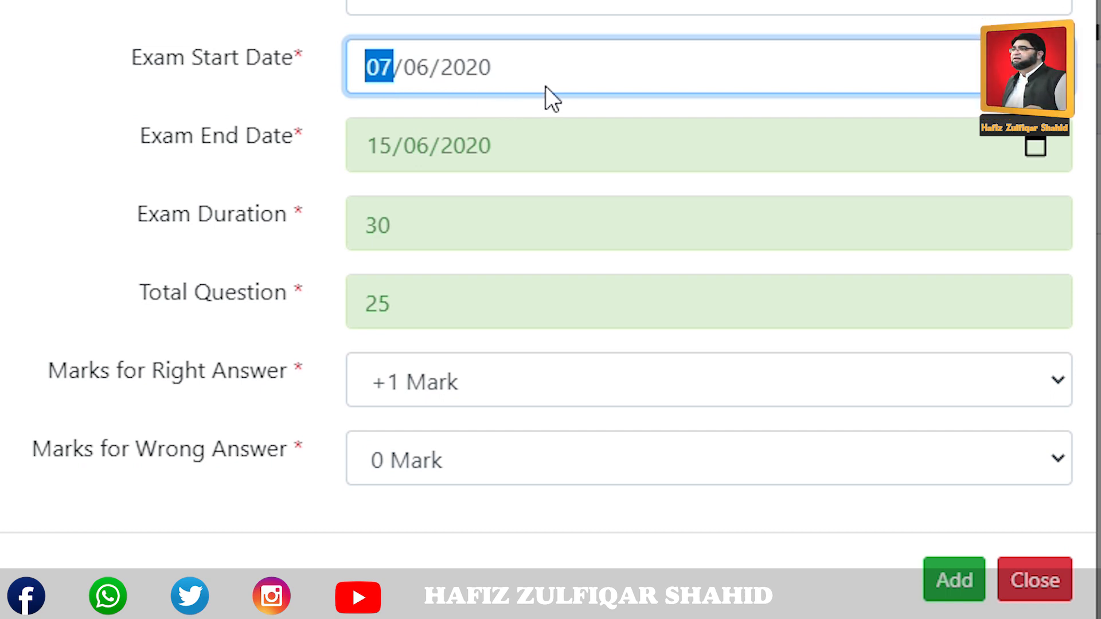
text(08)
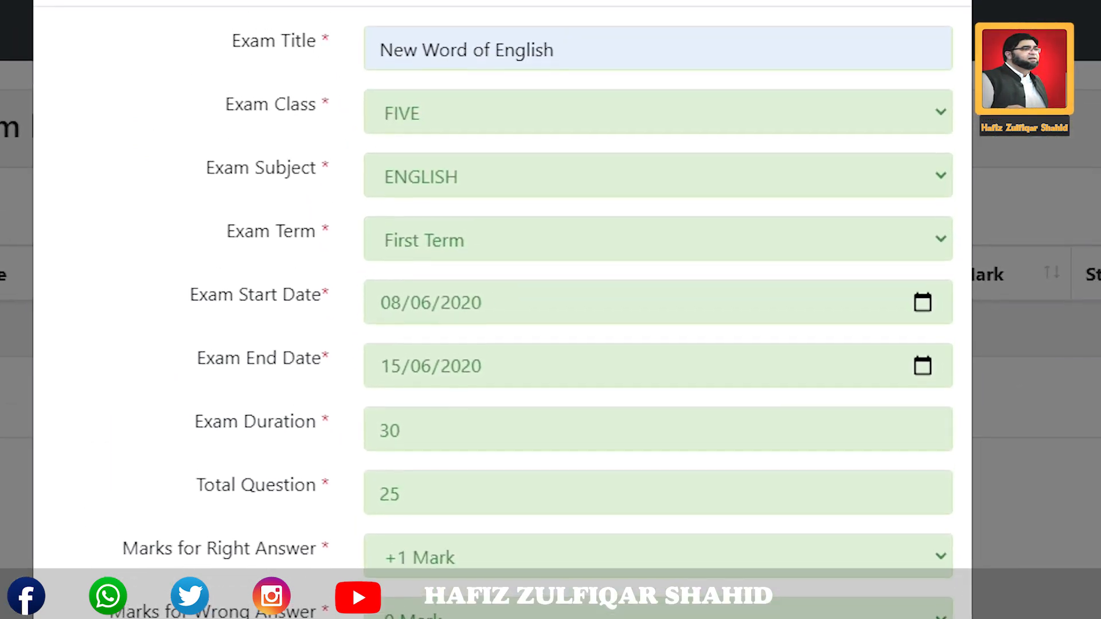
click(953, 600)
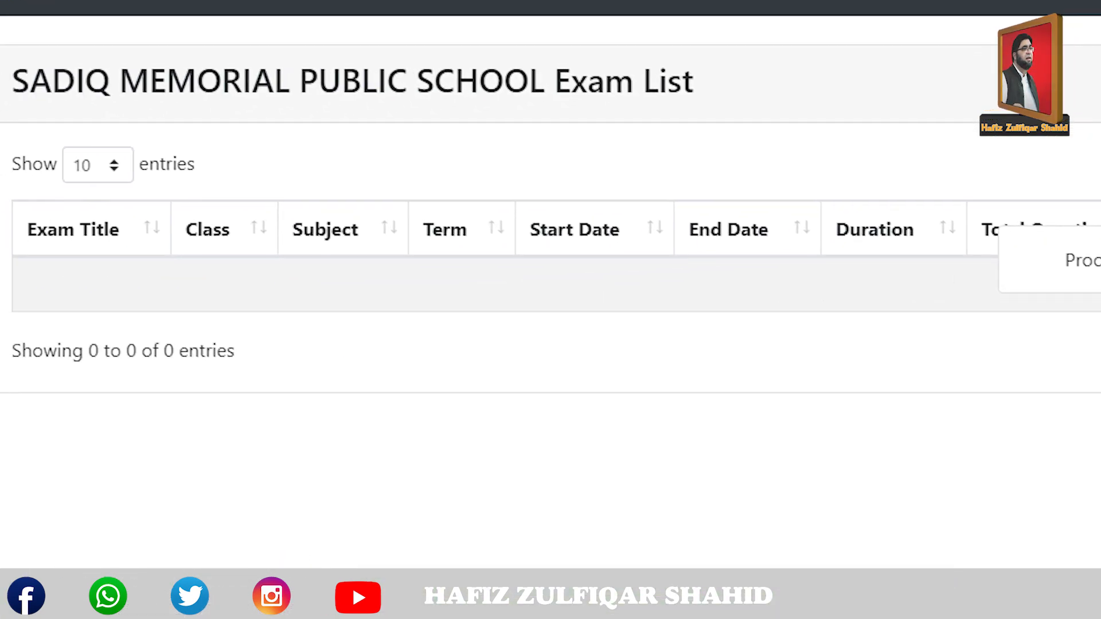
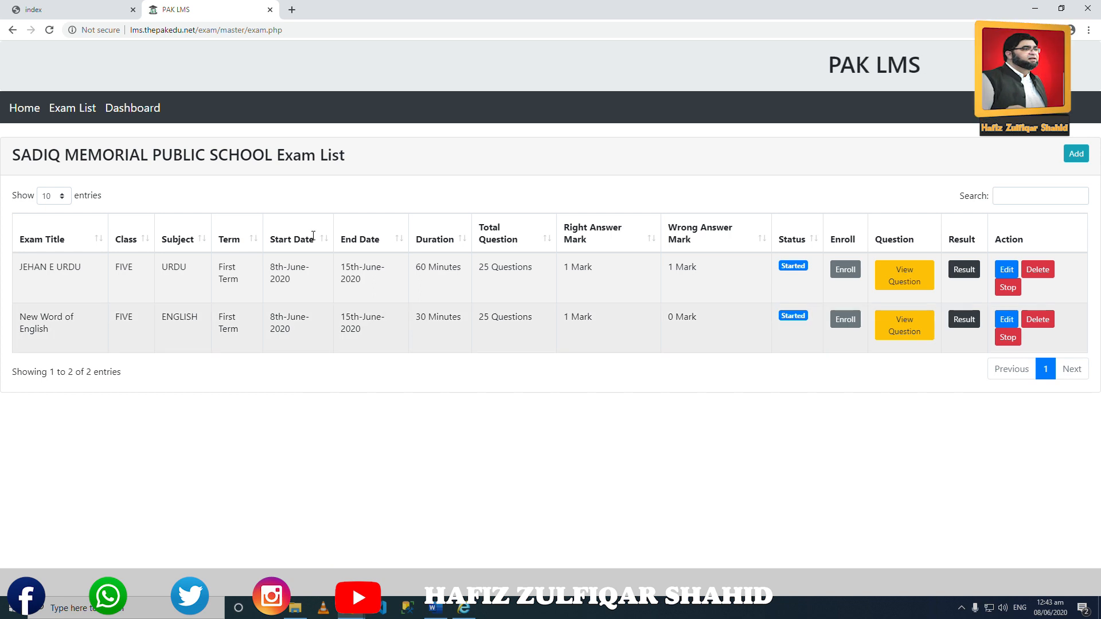
Switch to the Student Data form in the 'index' browser tab.
click(80, 10)
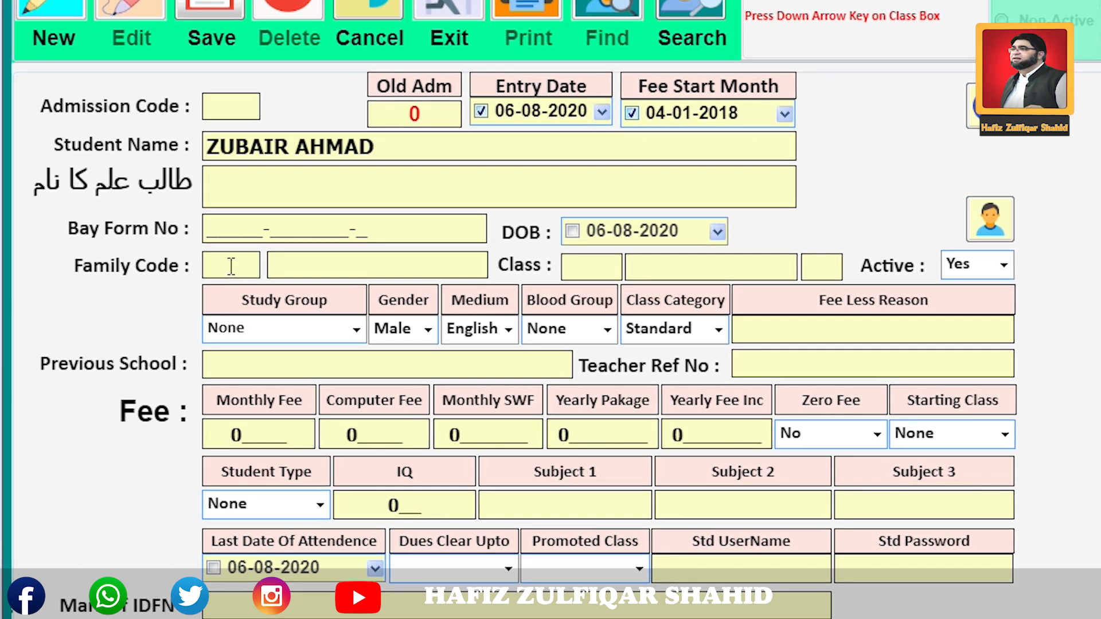
Assign the student to family 4 and class 9A (NINE A).
key(Down)
key(Down)
key(Down)
key(Down)
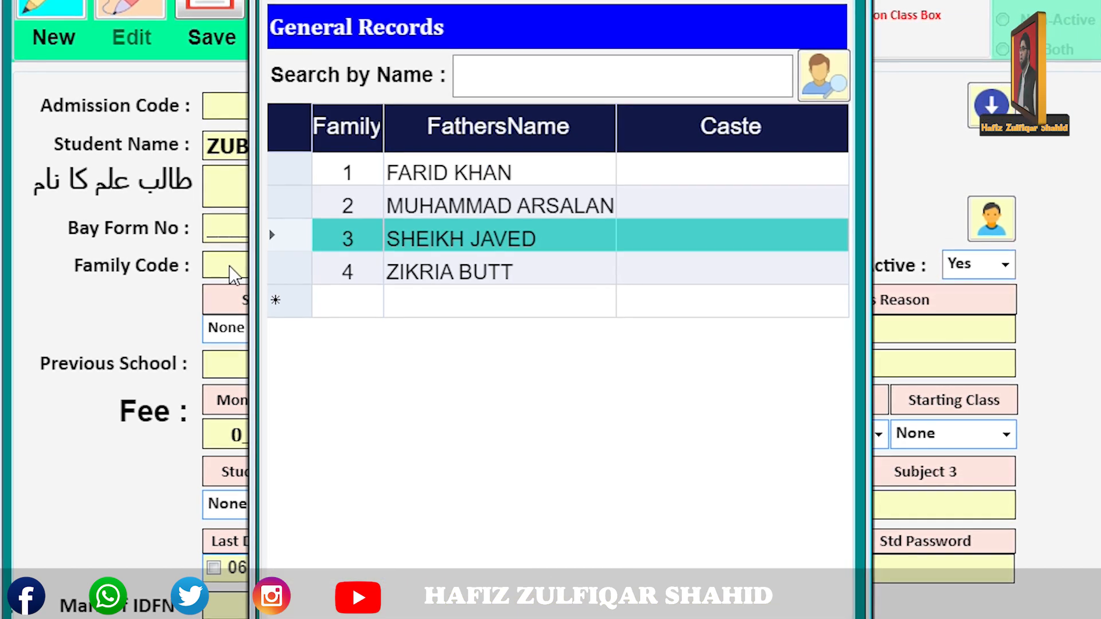
key(Return)
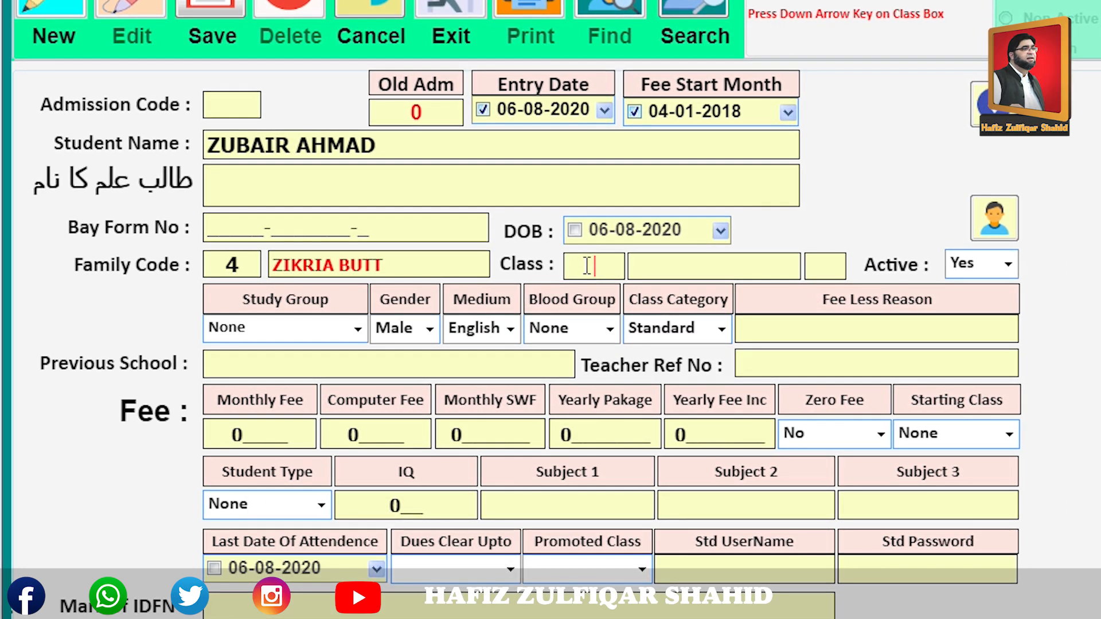
key(Down)
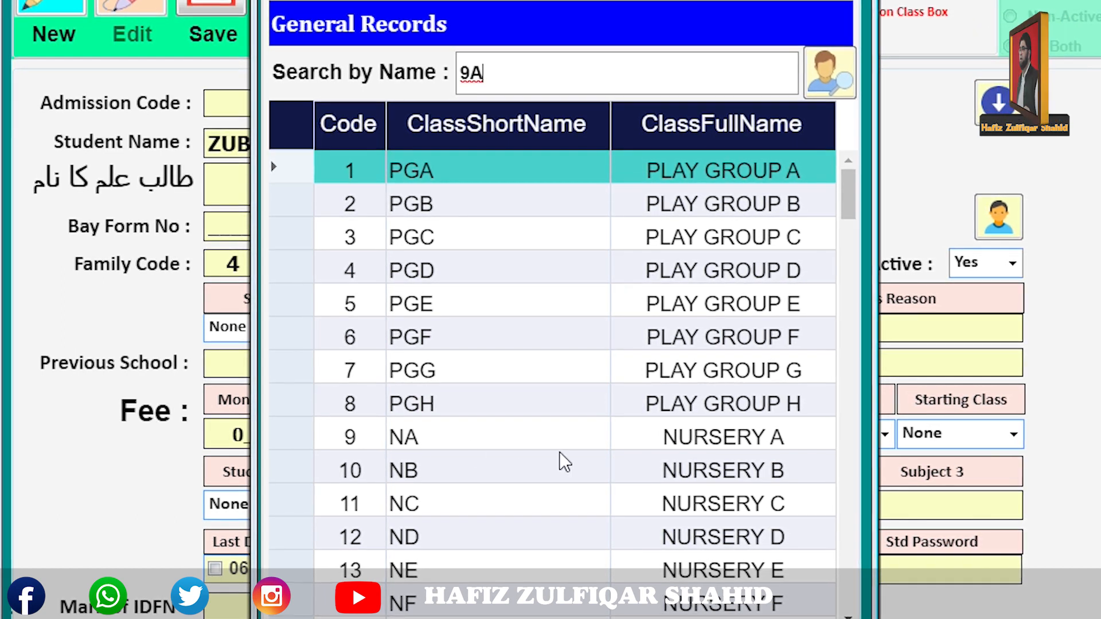
click(845, 87)
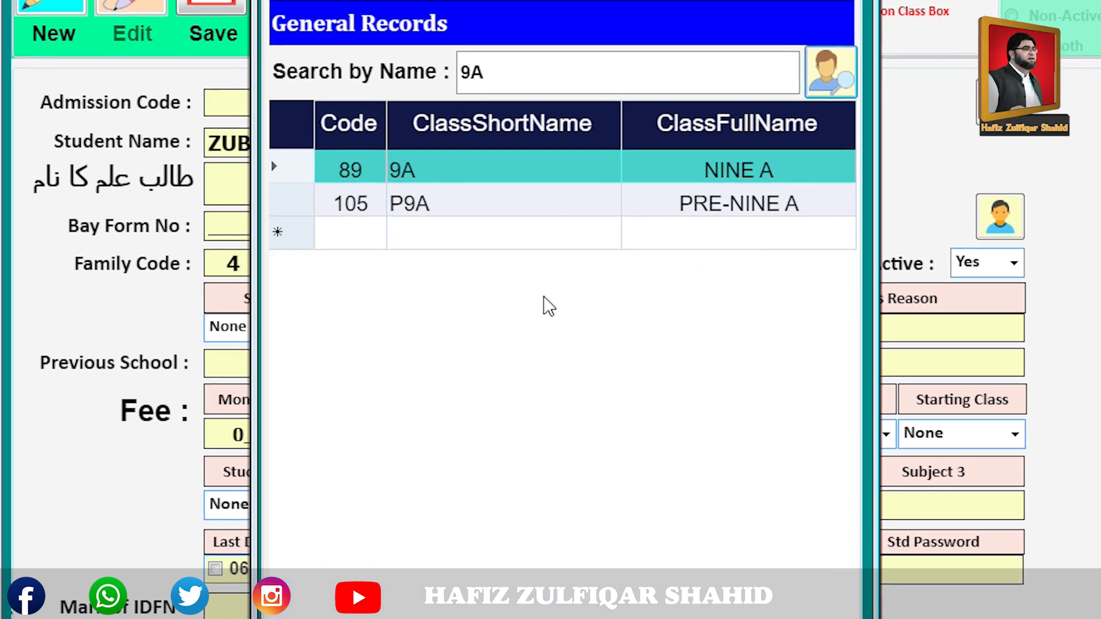
click(468, 185)
double_click(469, 181)
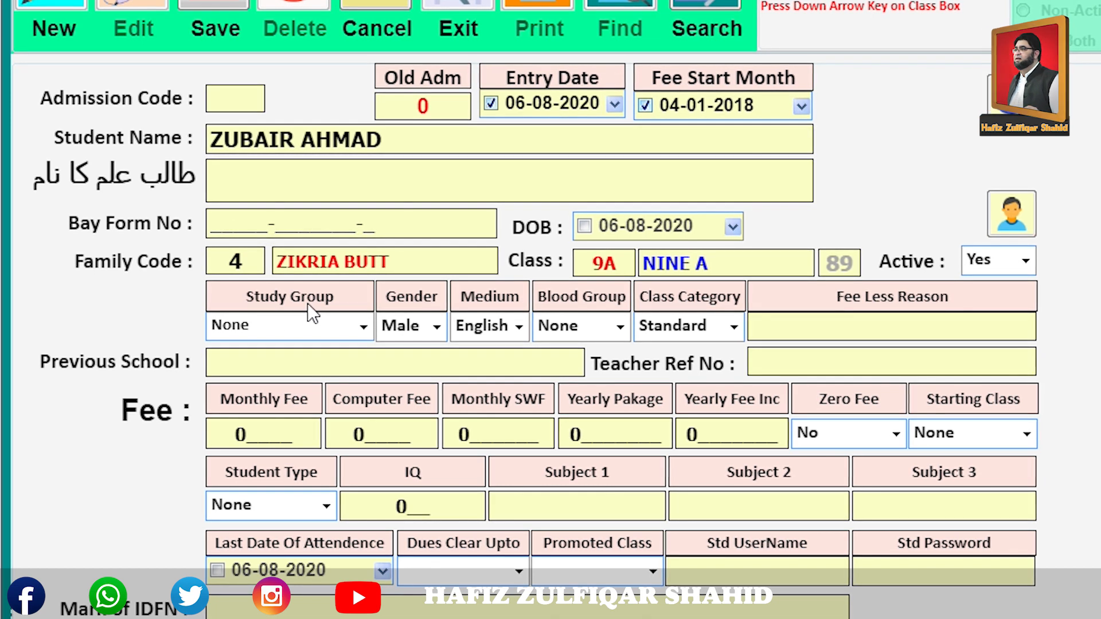
Open the Study Group dropdown to view its choices.
click(364, 328)
click(364, 328)
click(363, 328)
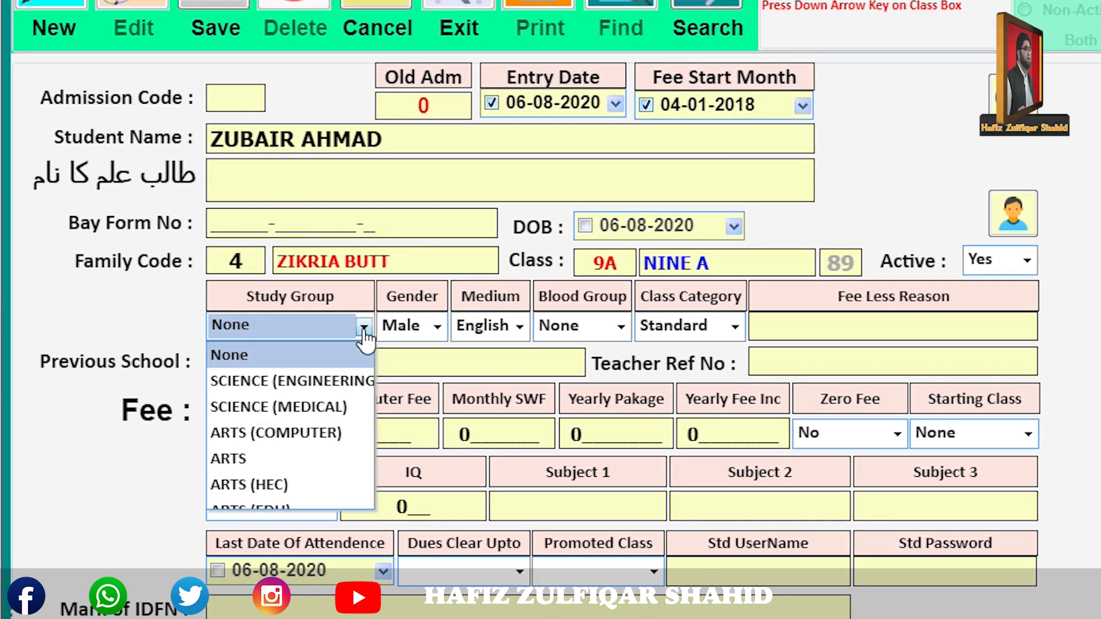
click(363, 328)
click(364, 329)
click(363, 328)
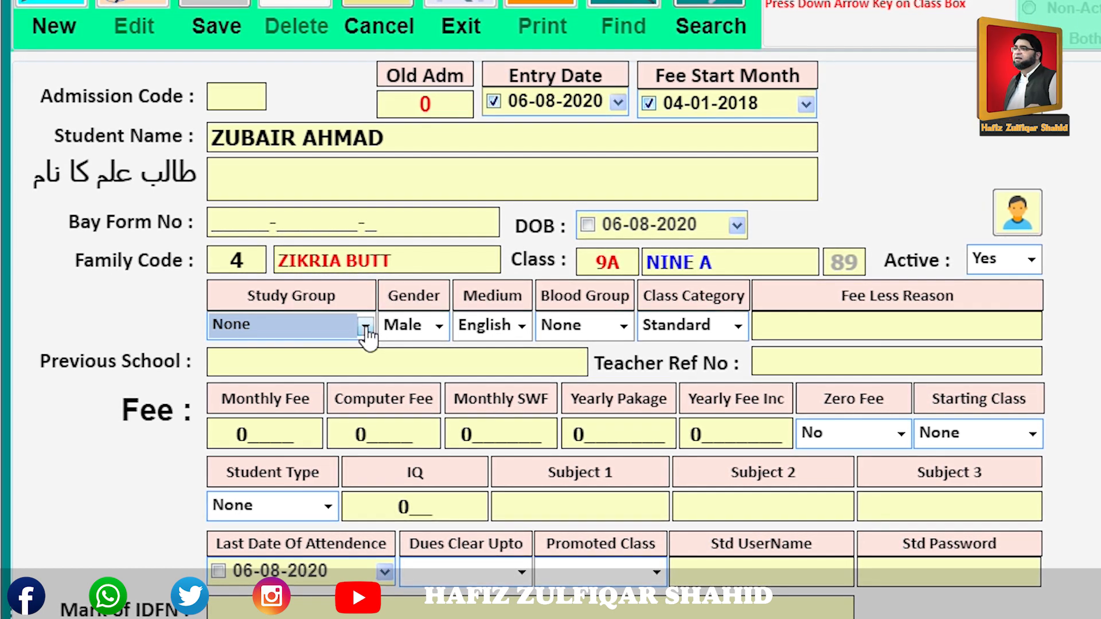
click(365, 328)
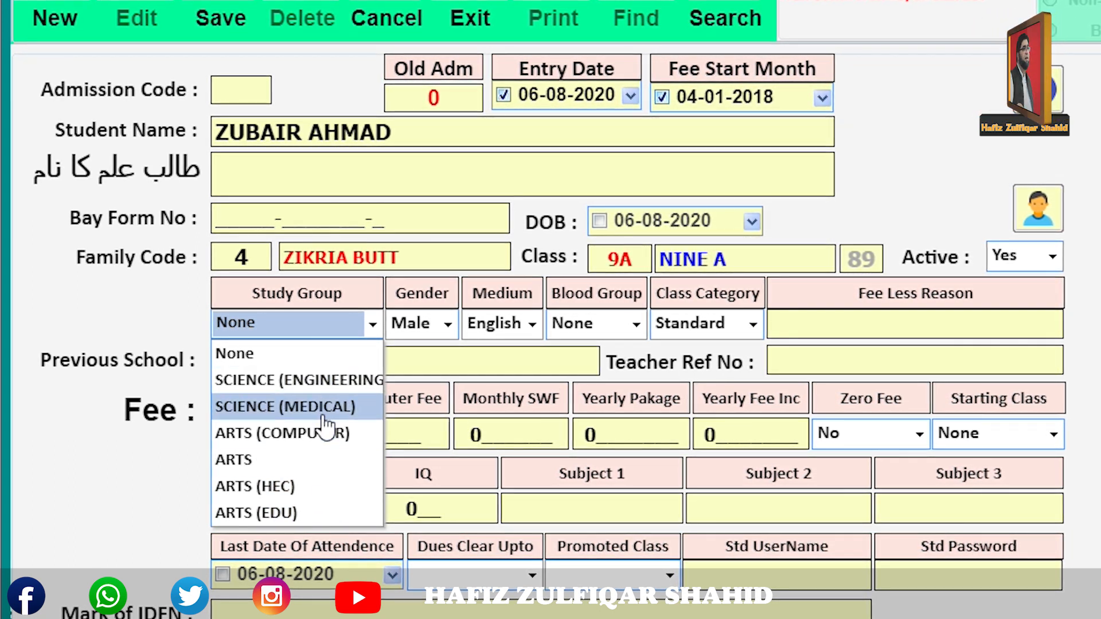
Set the study group to SCIENCE (ENGINEERING) and start choosing a photo file.
click(325, 382)
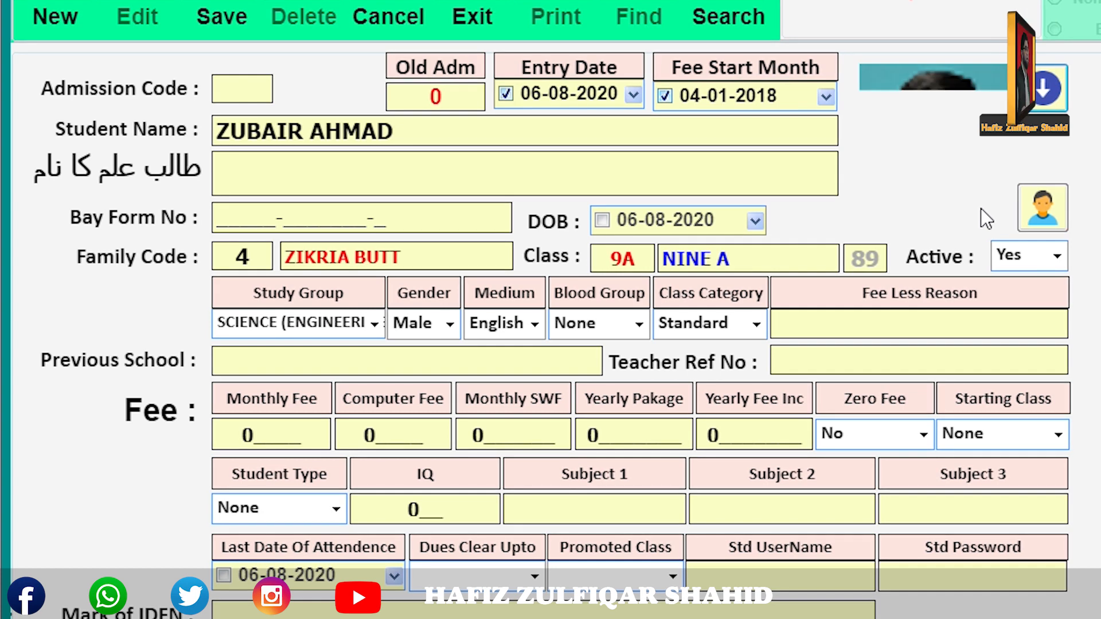
click(1050, 219)
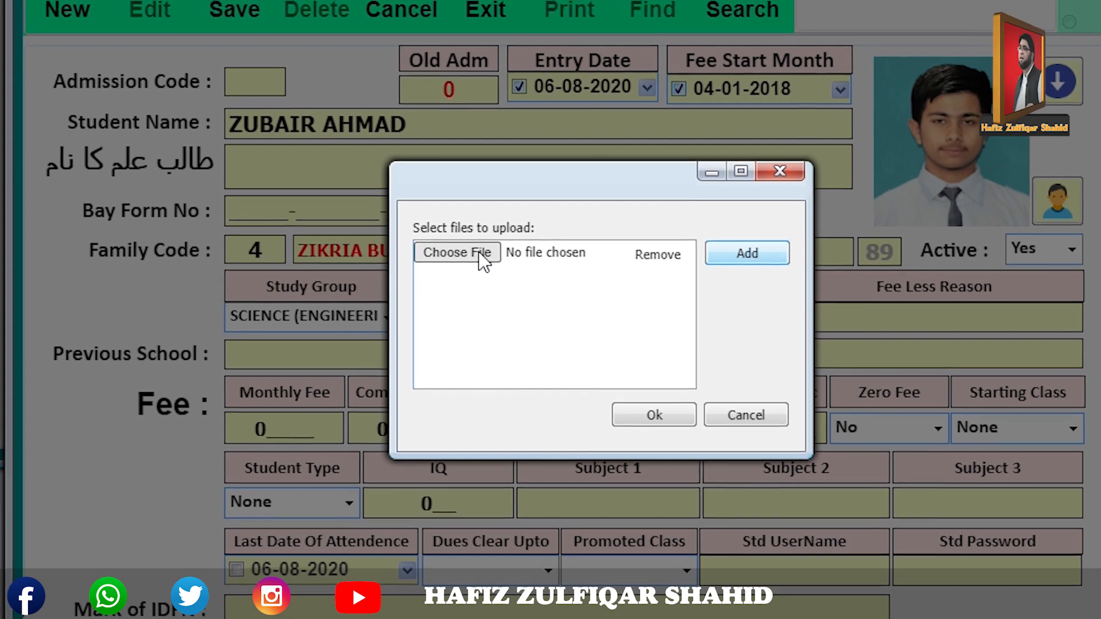
click(484, 261)
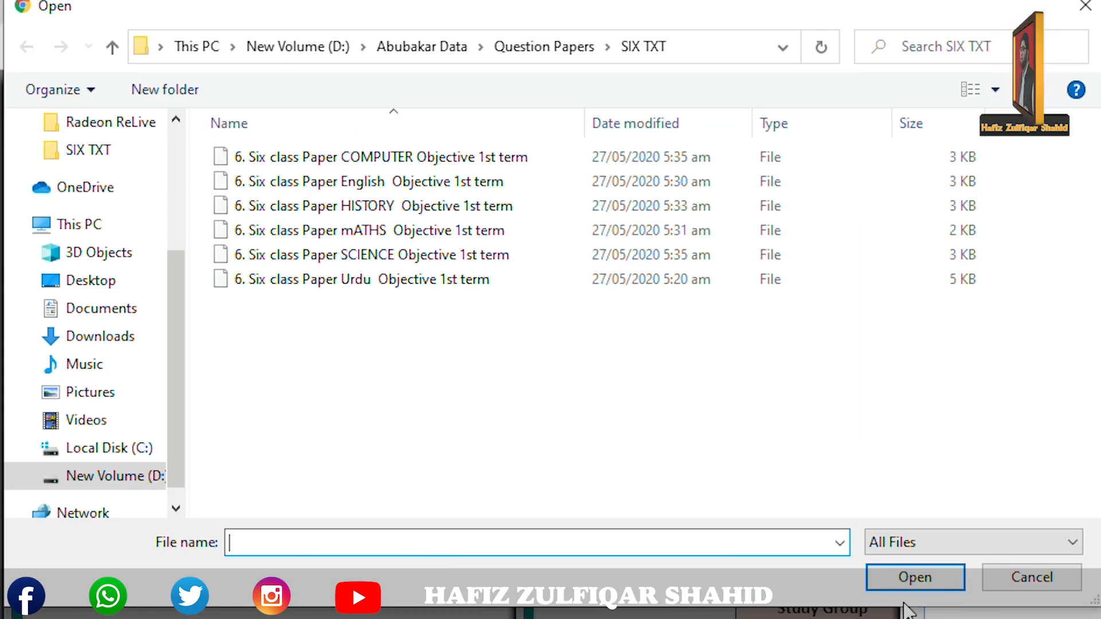
Pick photo 3906 from D:\Pictures and save the new admission.
click(161, 482)
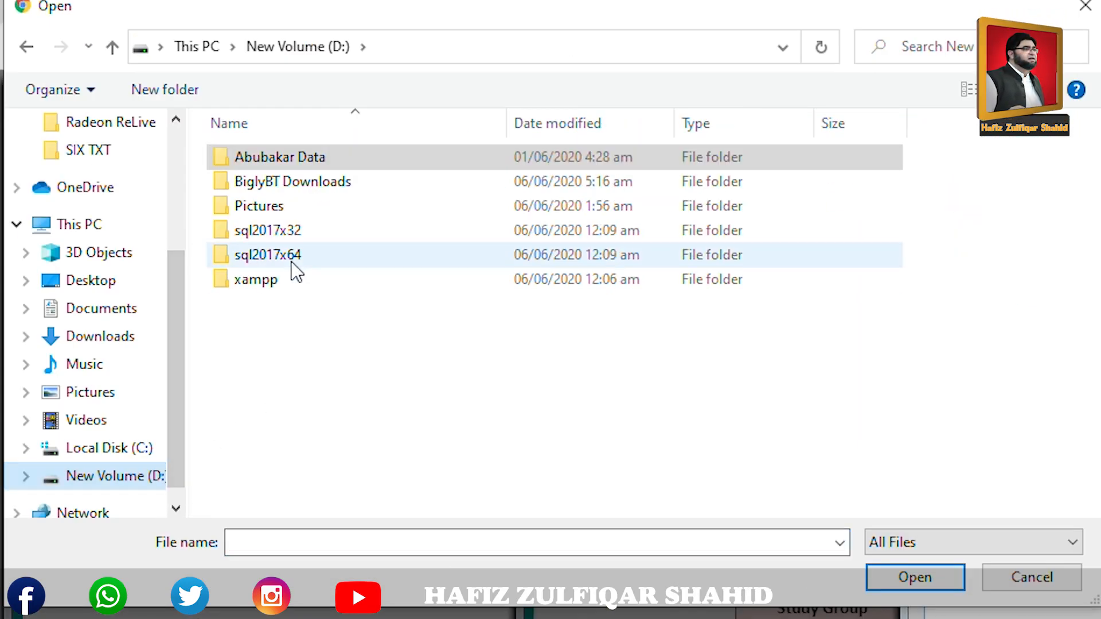
double_click(258, 207)
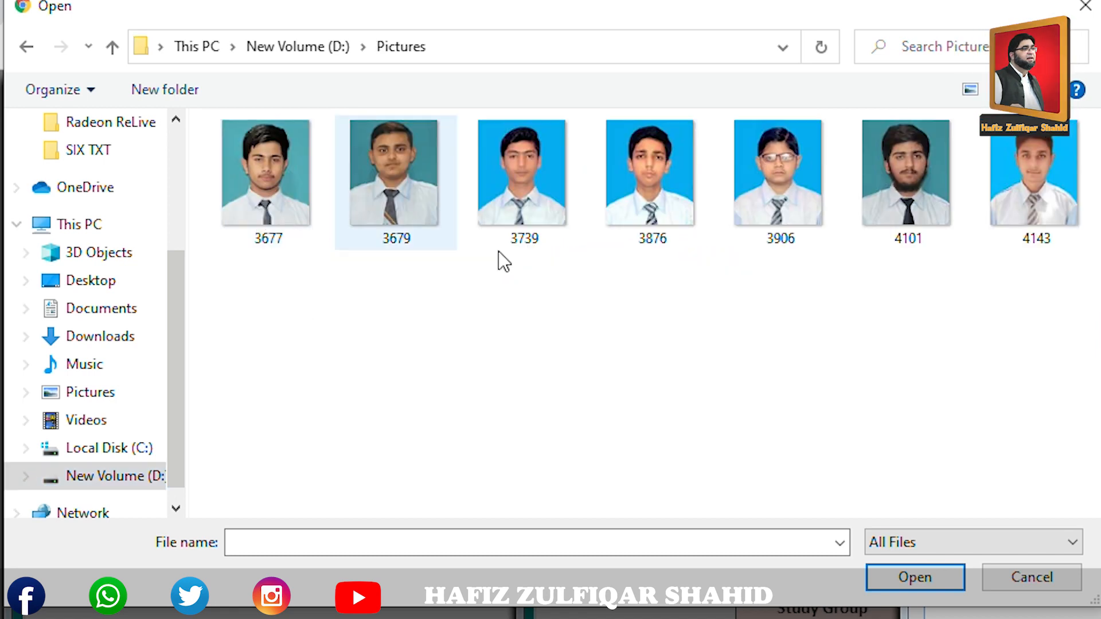
double_click(779, 211)
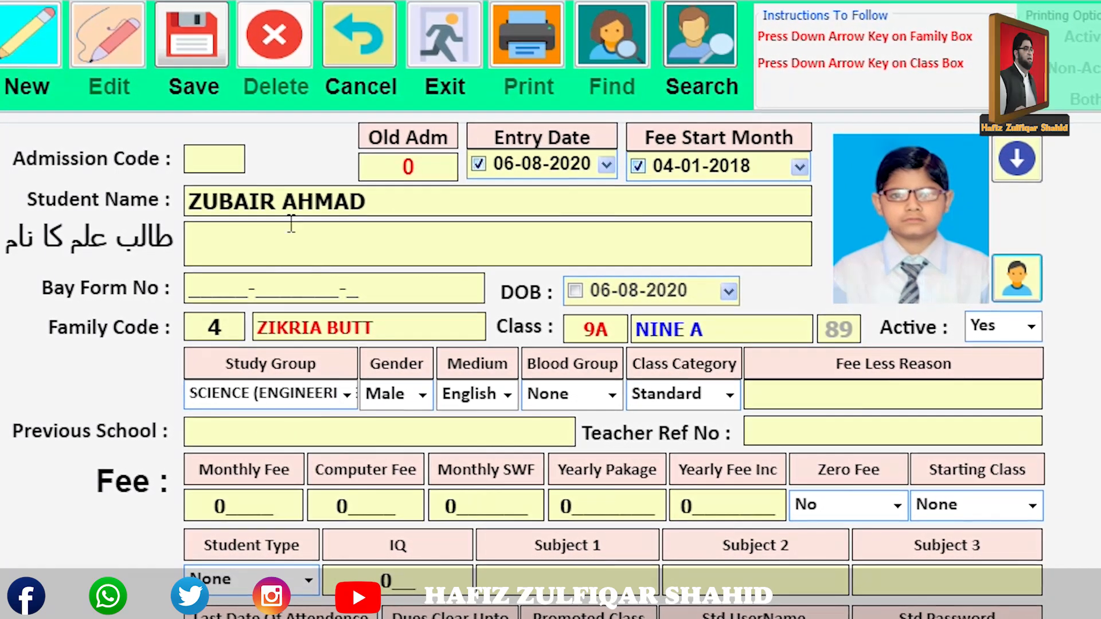
click(204, 74)
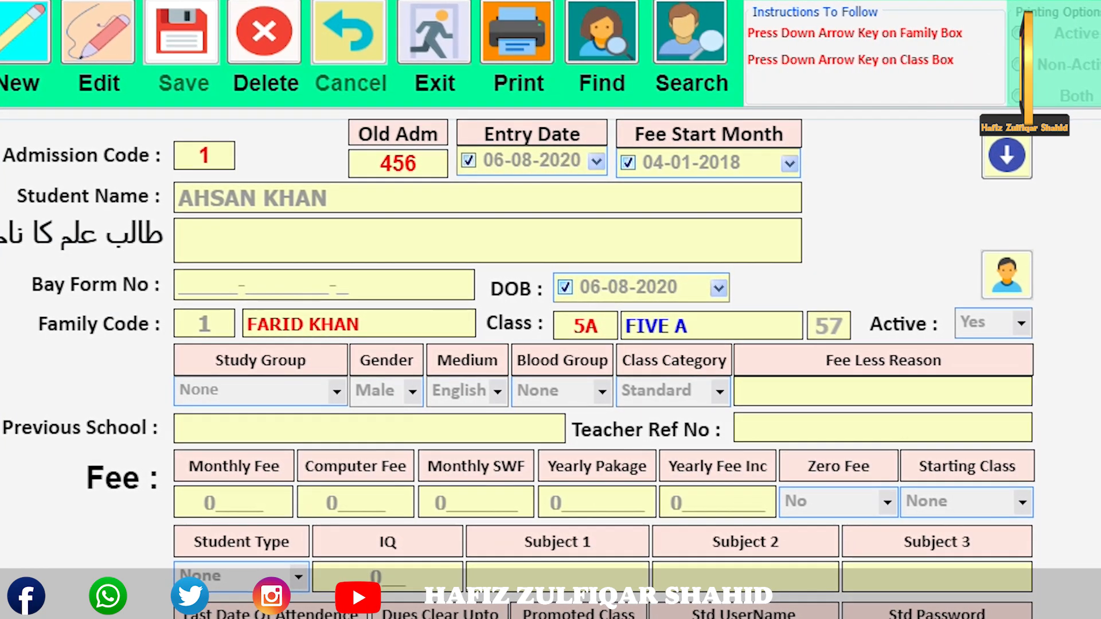
Browse the saved student records and return to record 2.
key(Down)
key(Down)
key(Up)
key(Up)
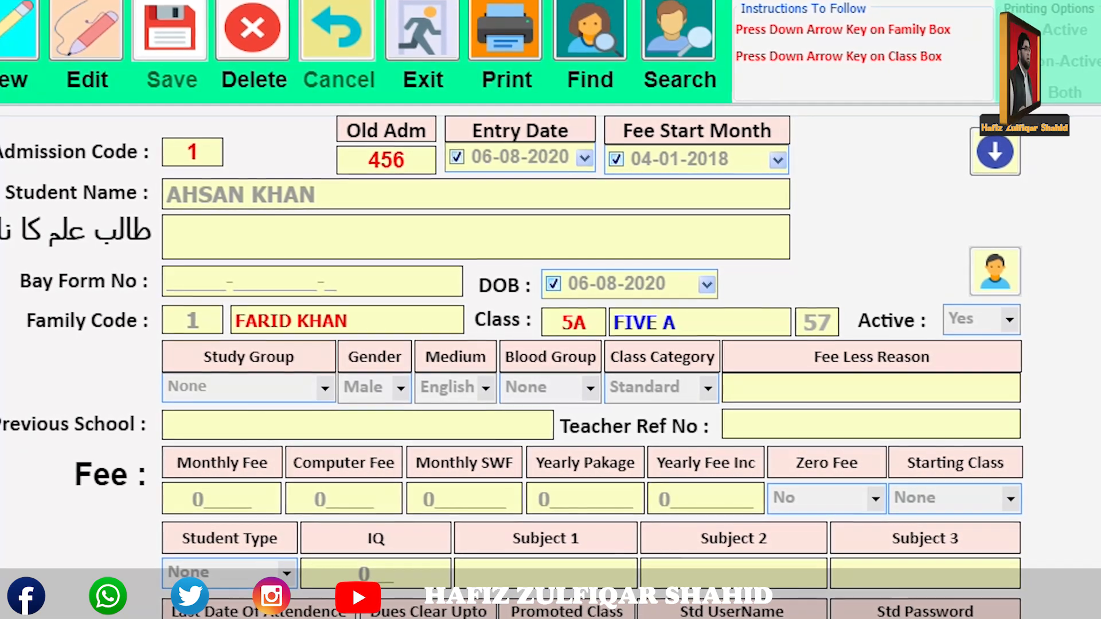
key(Down)
key(Down)
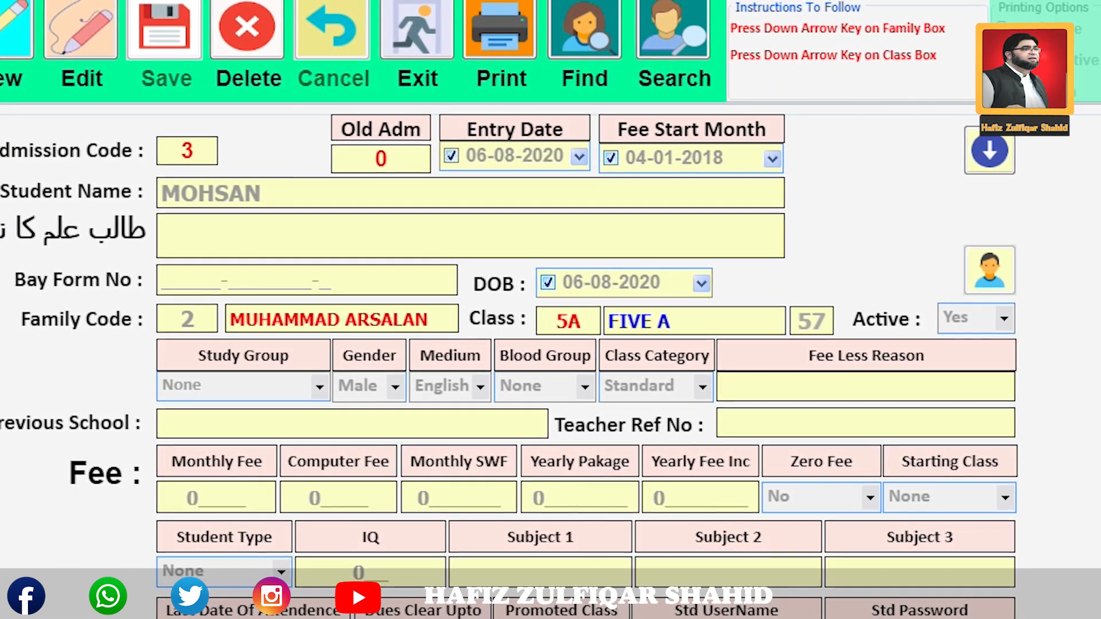
key(Up)
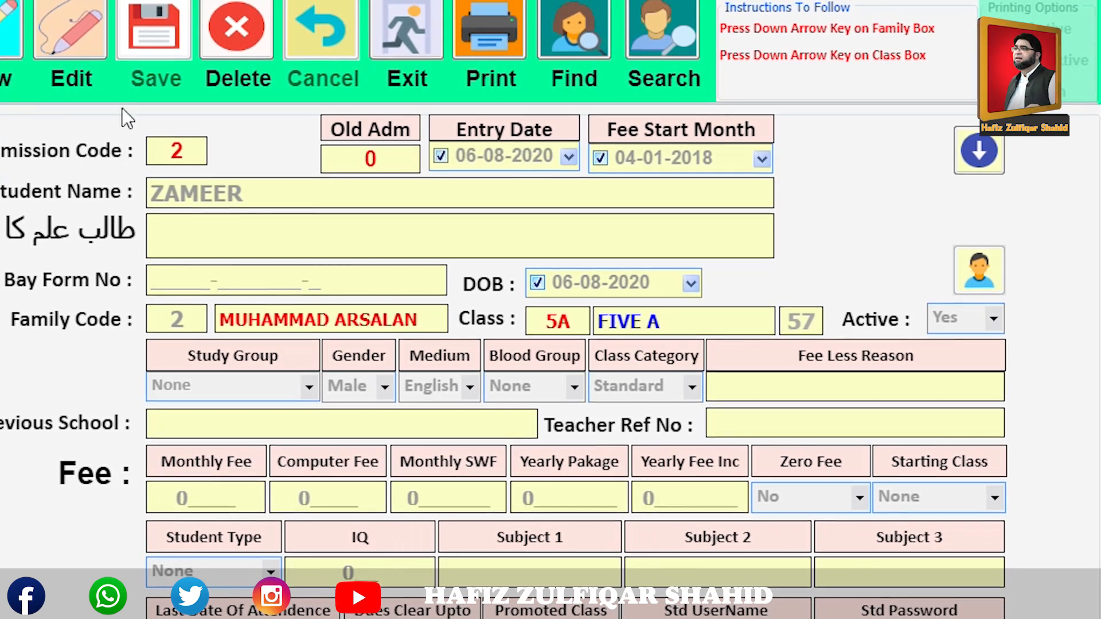
Edit record 2, assign class 9B (NINE B) from the class search, and save.
click(68, 72)
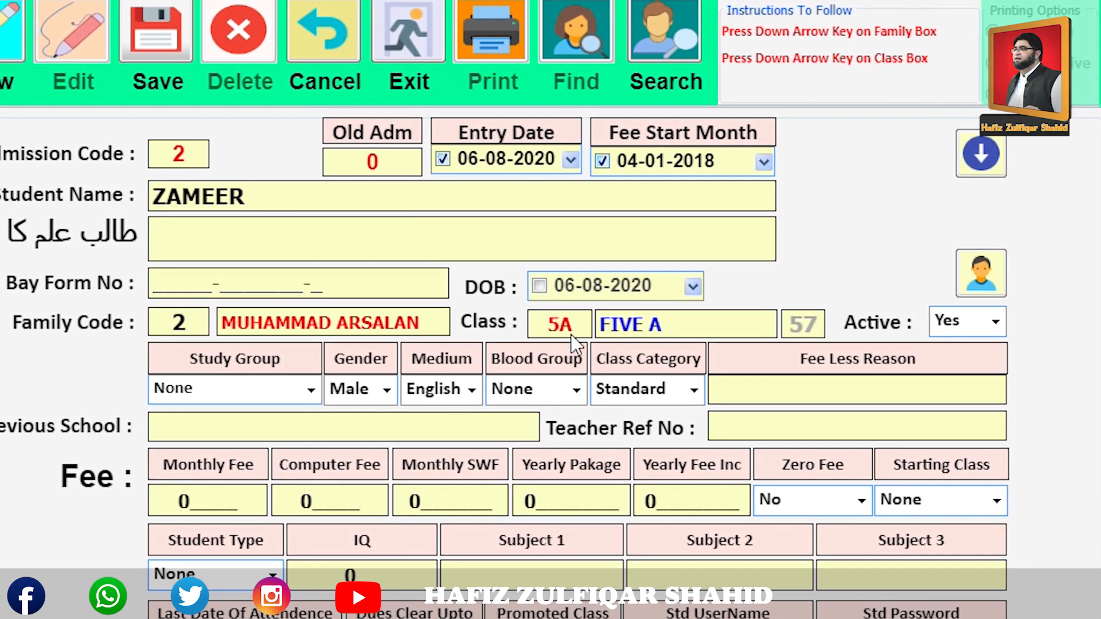
click(567, 323)
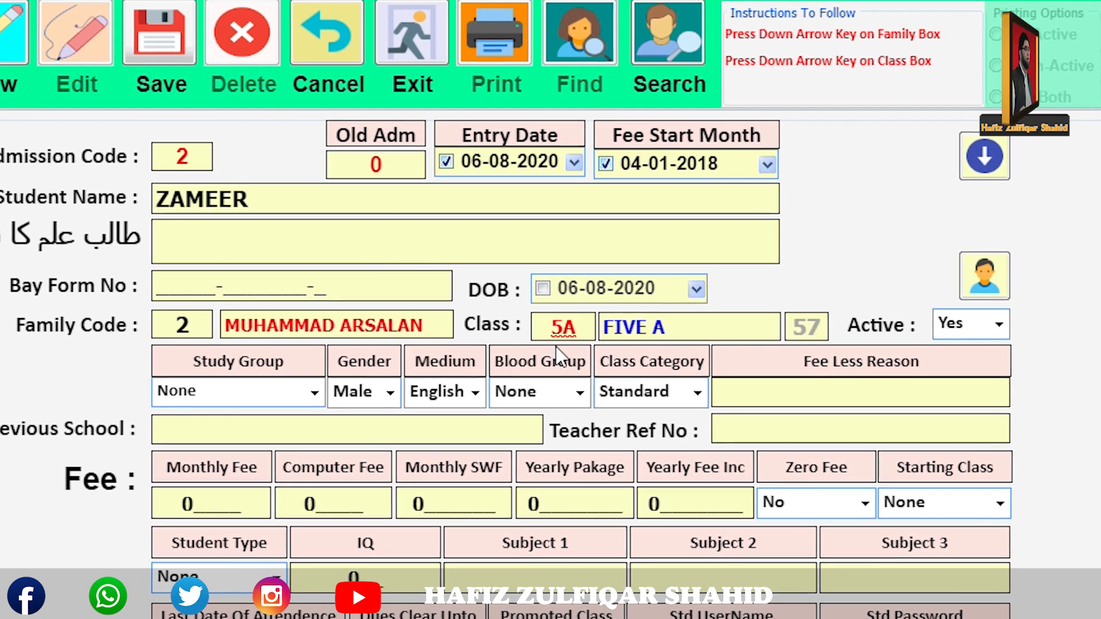
key(Down)
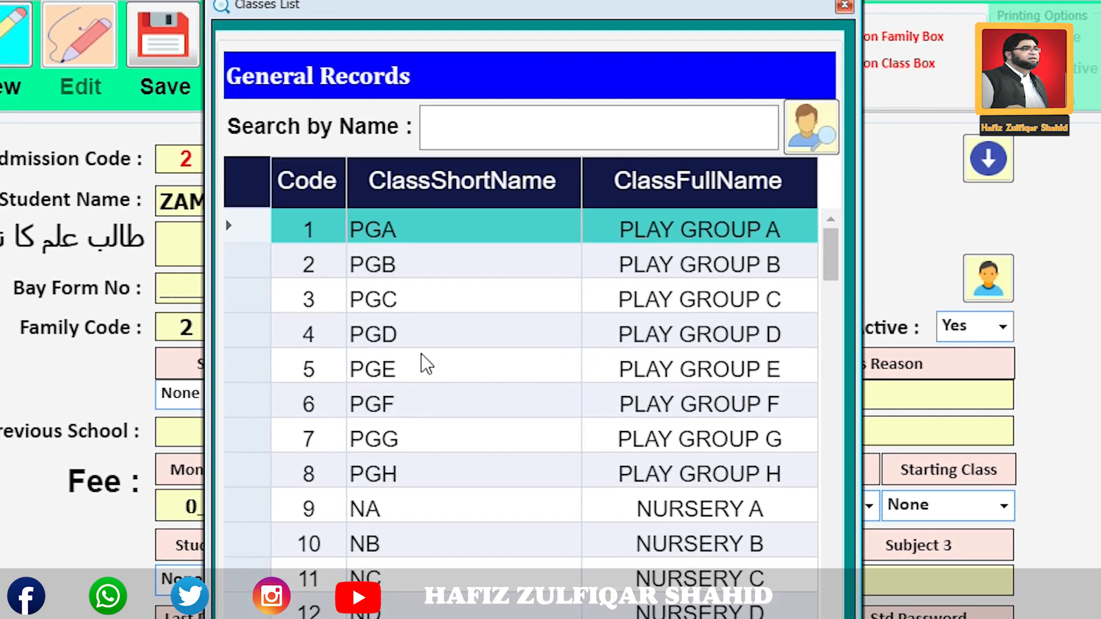
click(462, 130)
text(9B)
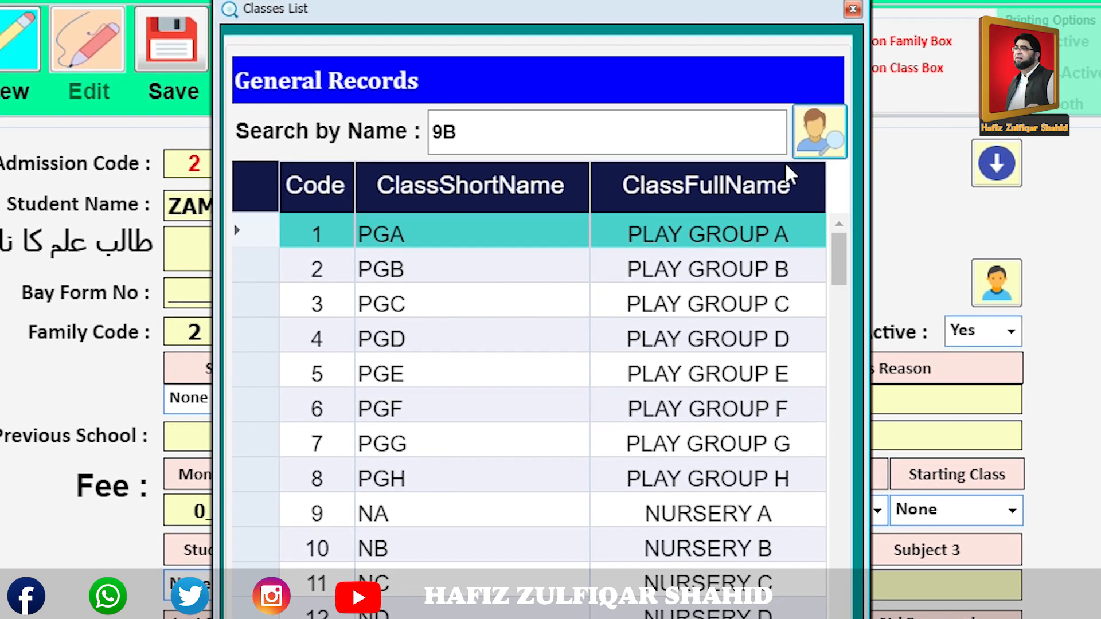
click(801, 148)
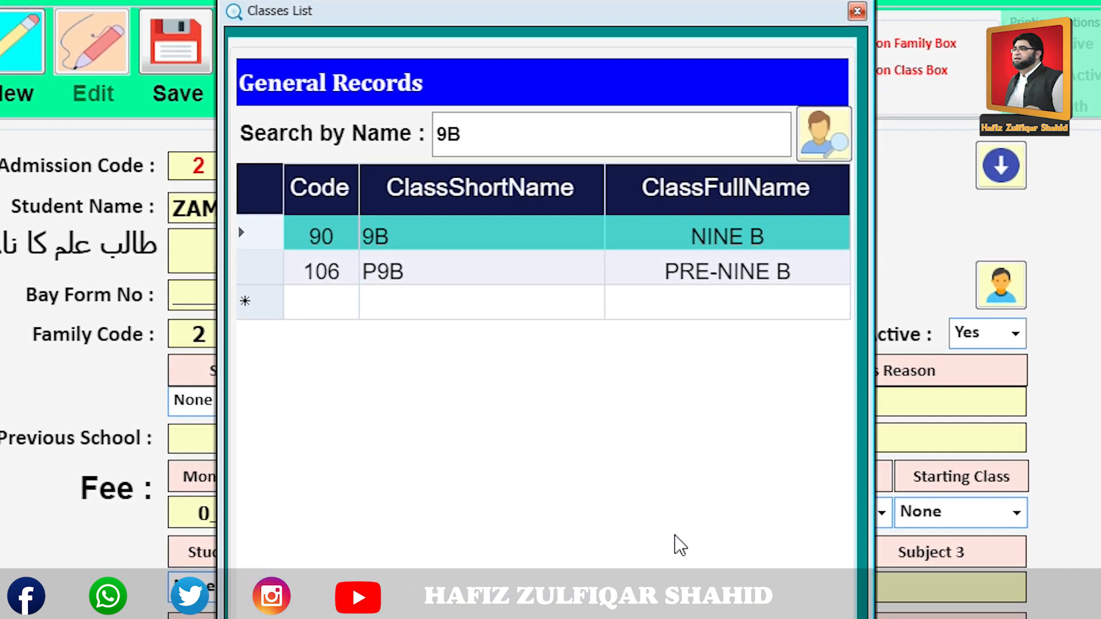
key(Return)
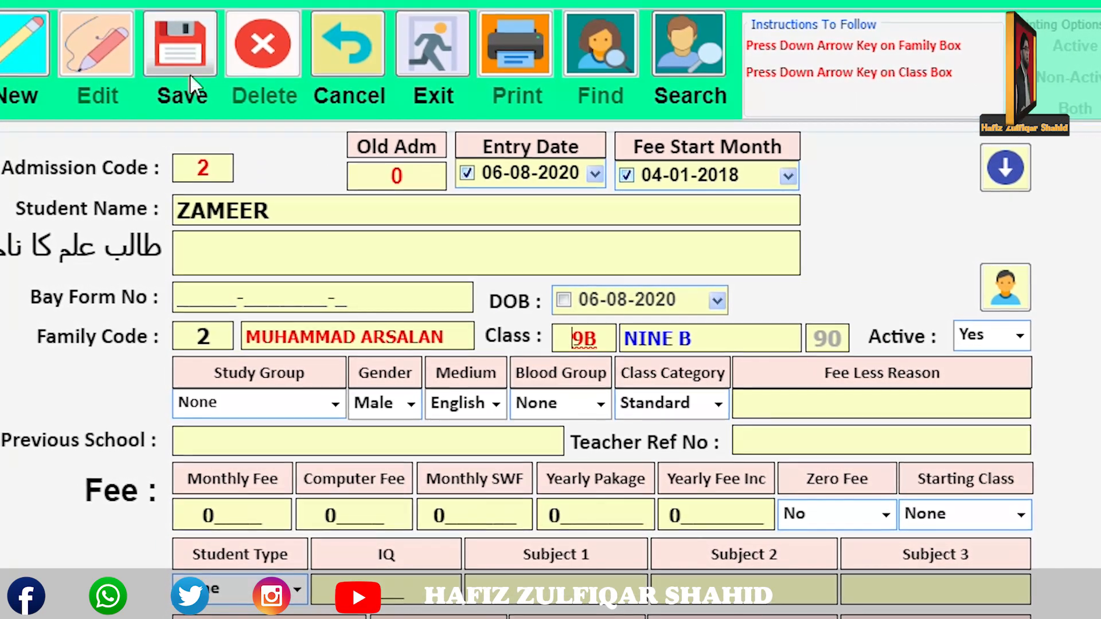
click(193, 65)
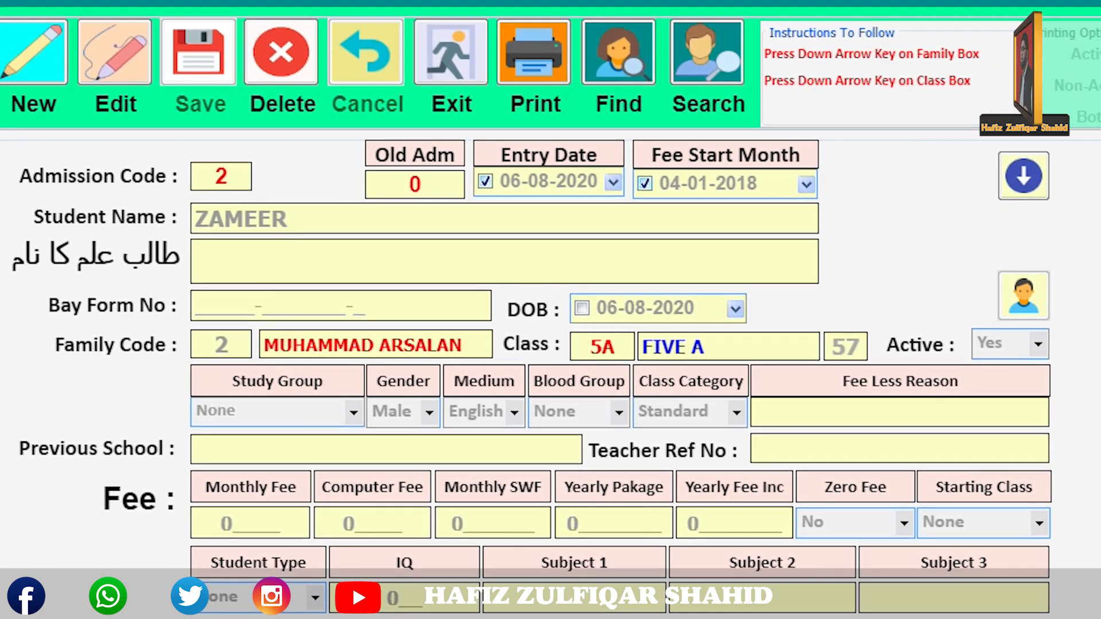
Upload picture 3679 as the photo of admission record 2 and save it.
click(1027, 297)
click(722, 351)
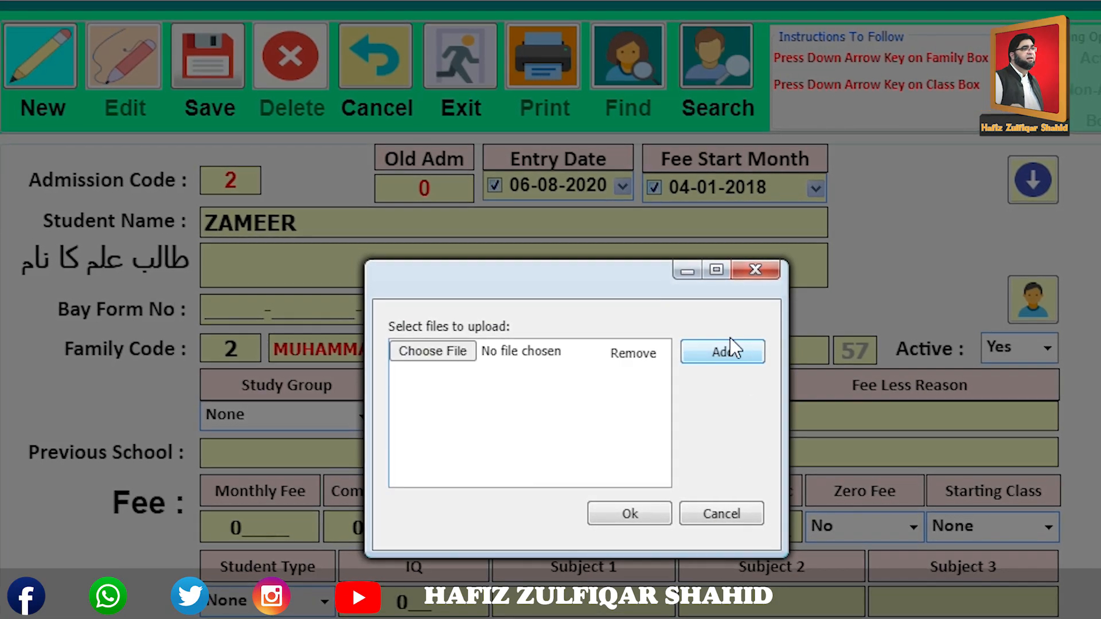
click(494, 353)
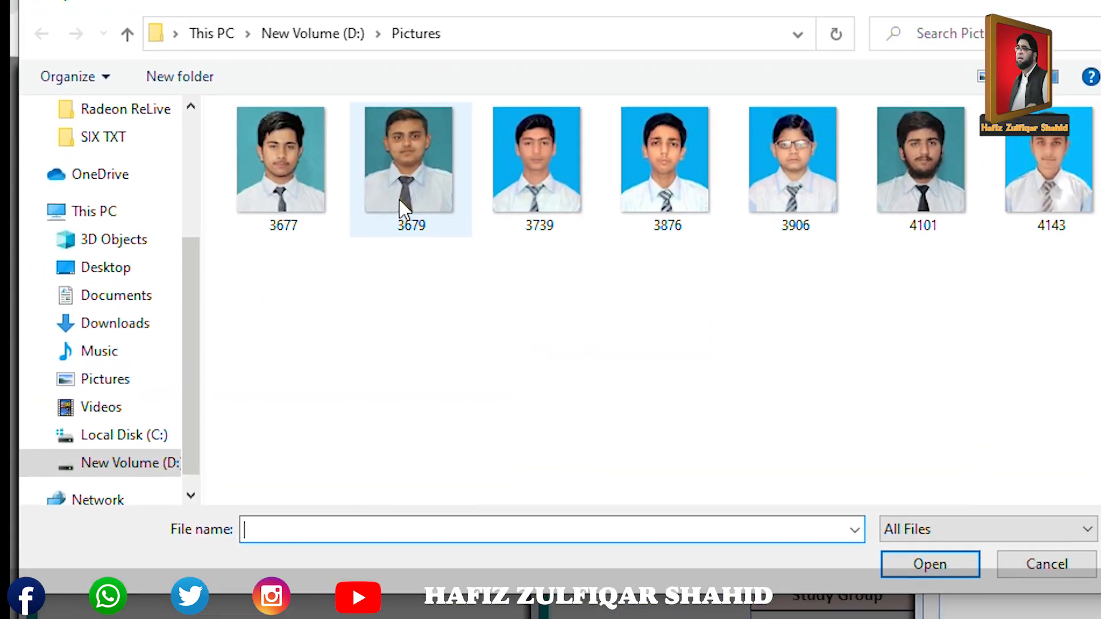
double_click(404, 213)
click(669, 414)
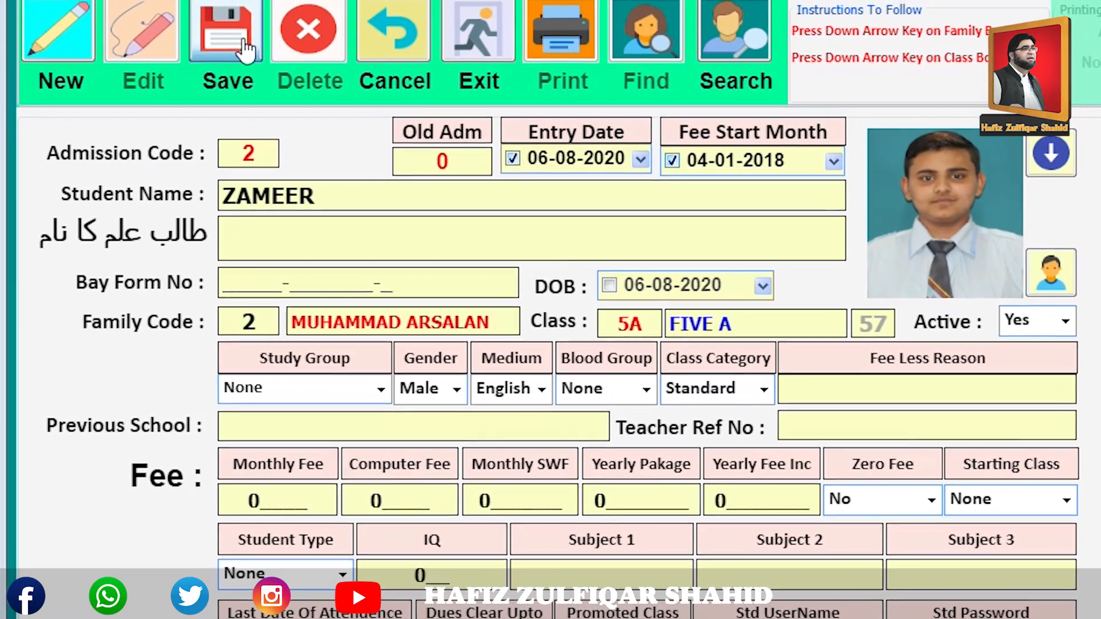
click(238, 39)
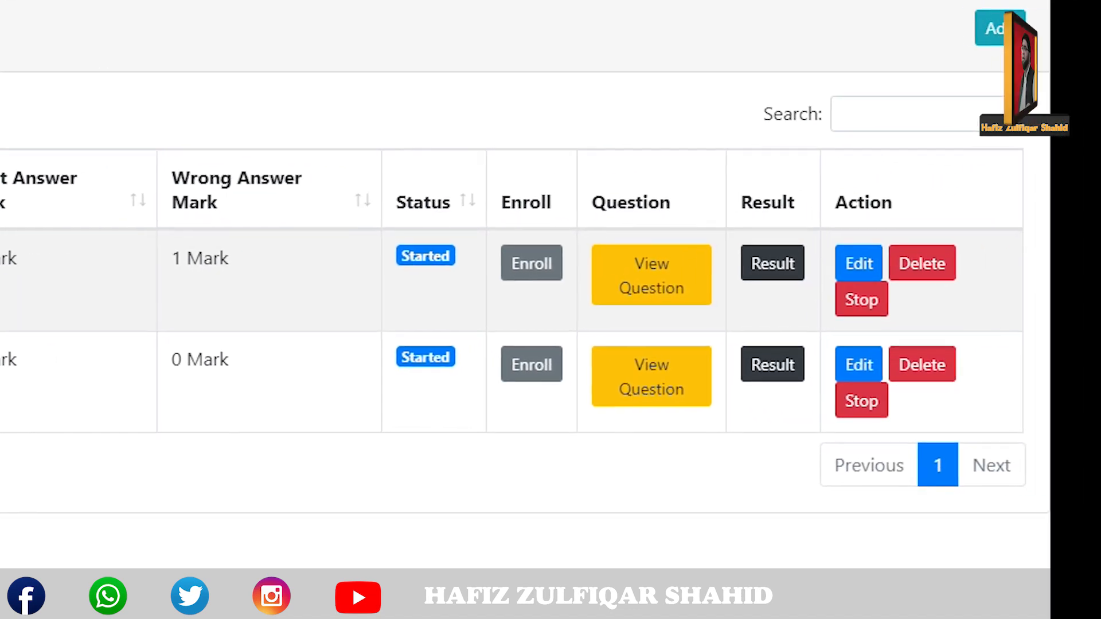
Start a new exam titled 'PTB Physics'.
click(1041, 14)
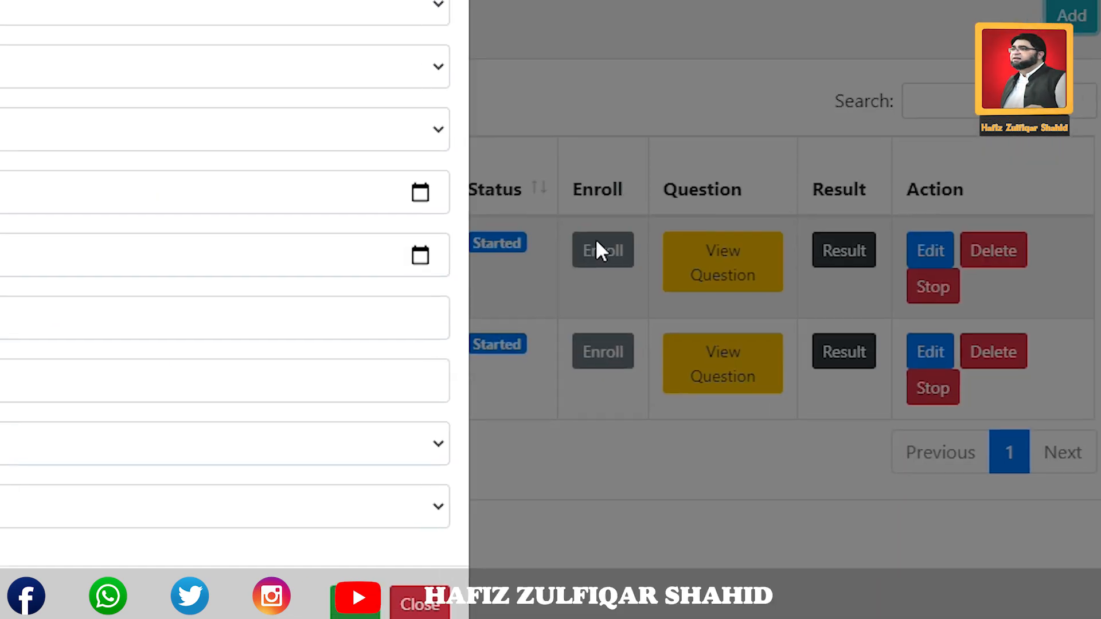
click(447, 142)
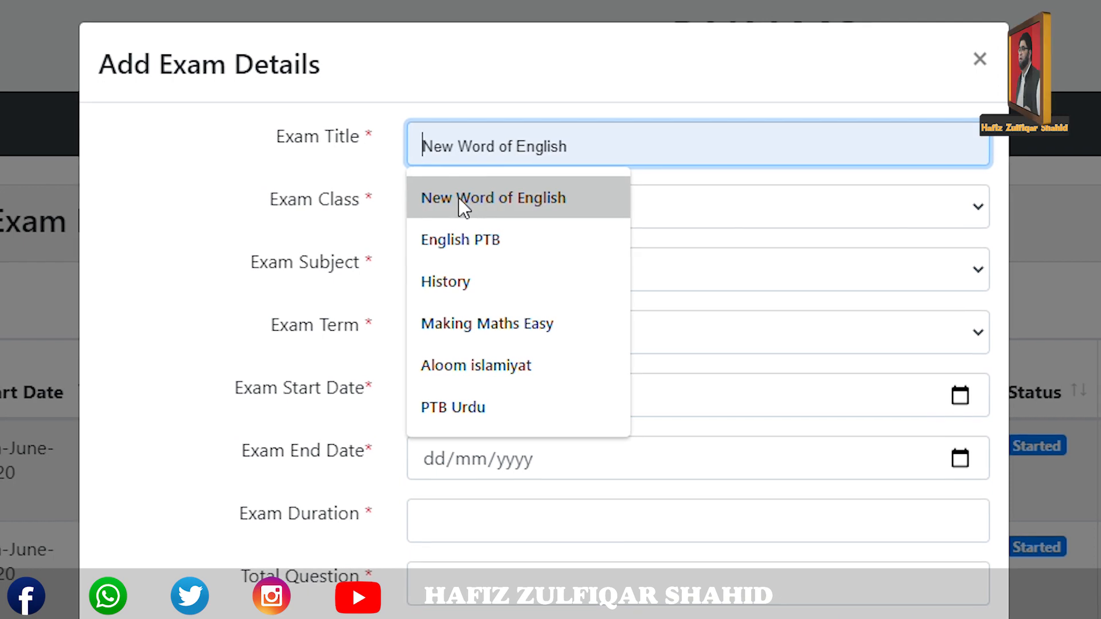
text(physics)
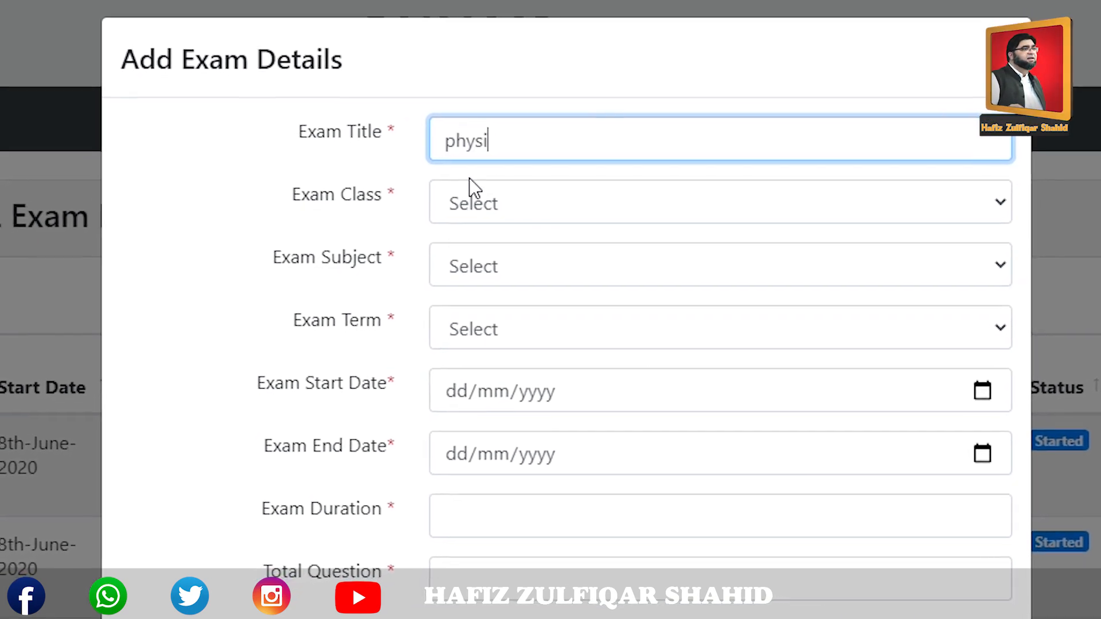
key(Left)
key(Left)
key(Right)
key(Right)
key(Right)
key(Right)
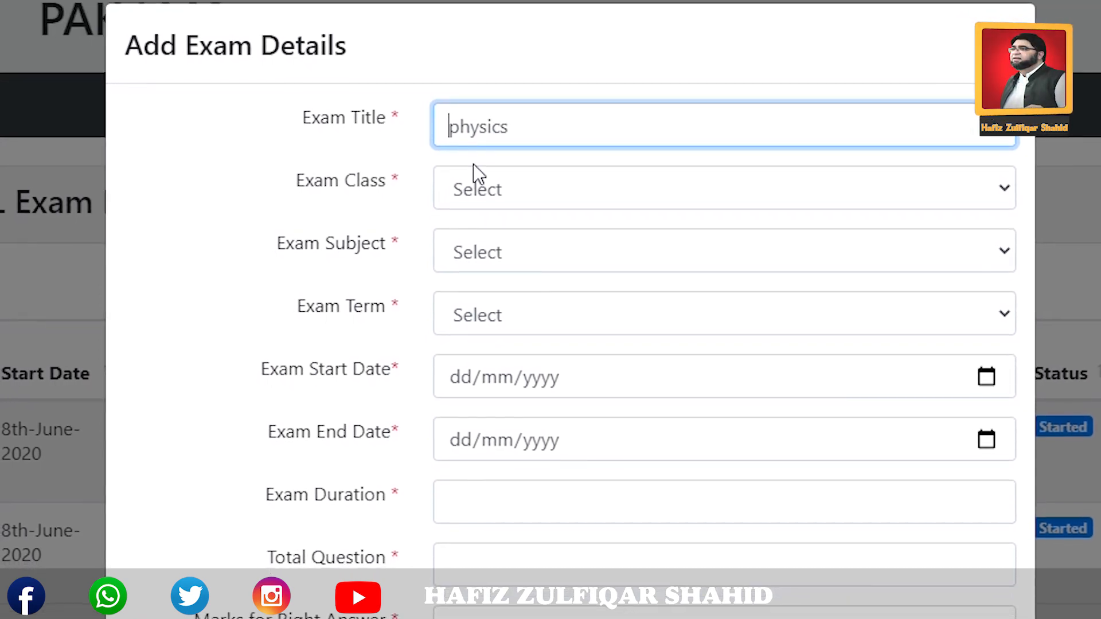
key(Delete)
key(Left)
text(PTB)
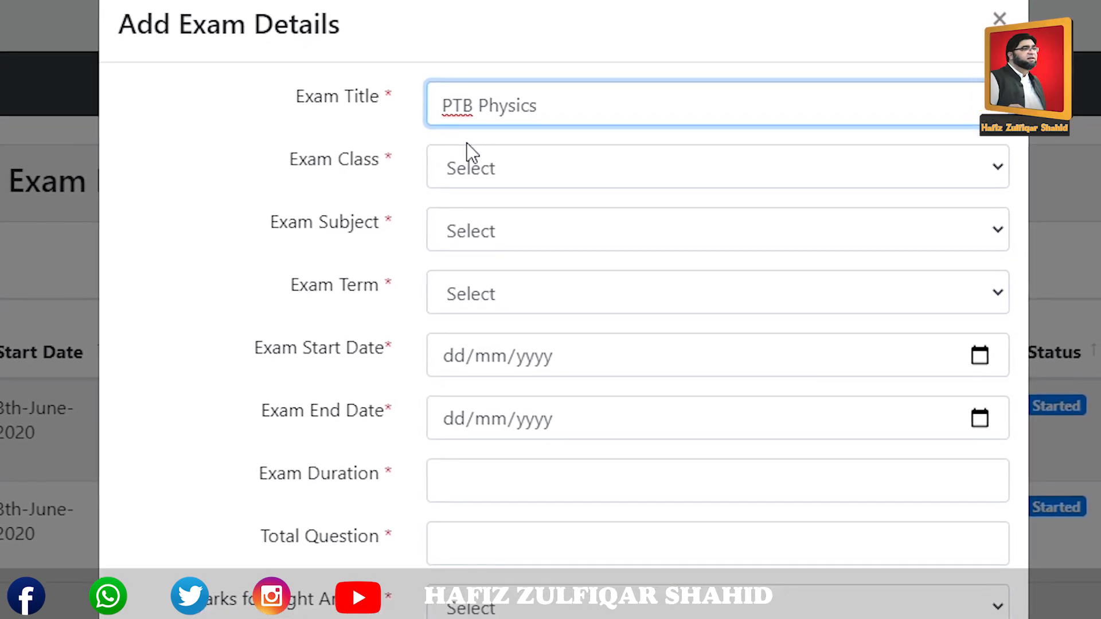
Set class NINE, subject BIOLOGY, First Term, and dates 08/06/2020–15/06/2020.
click(483, 163)
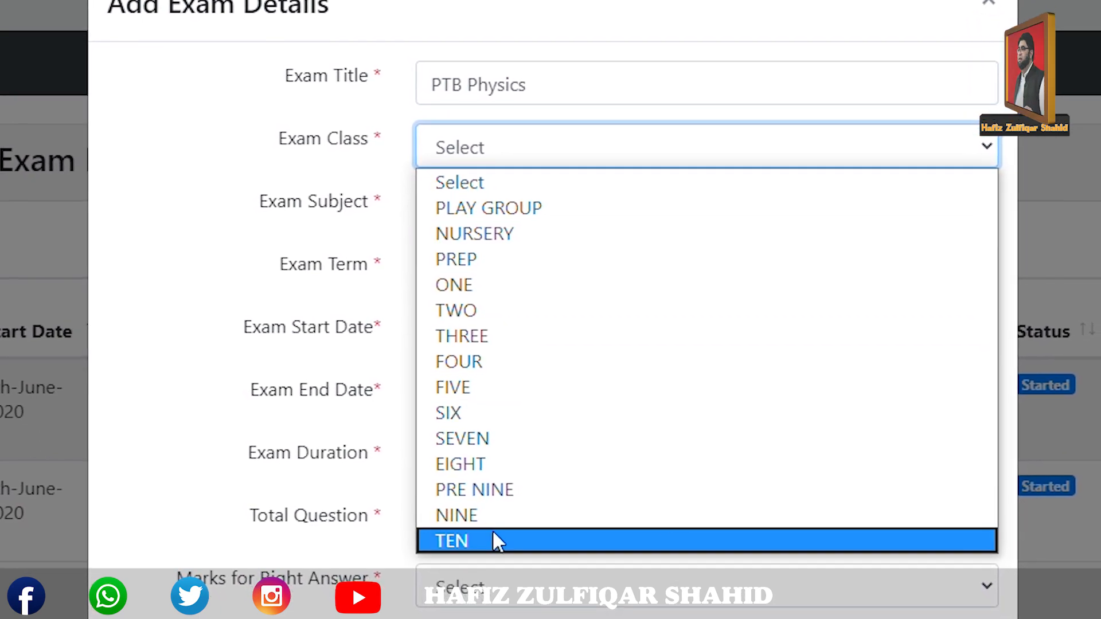
click(474, 510)
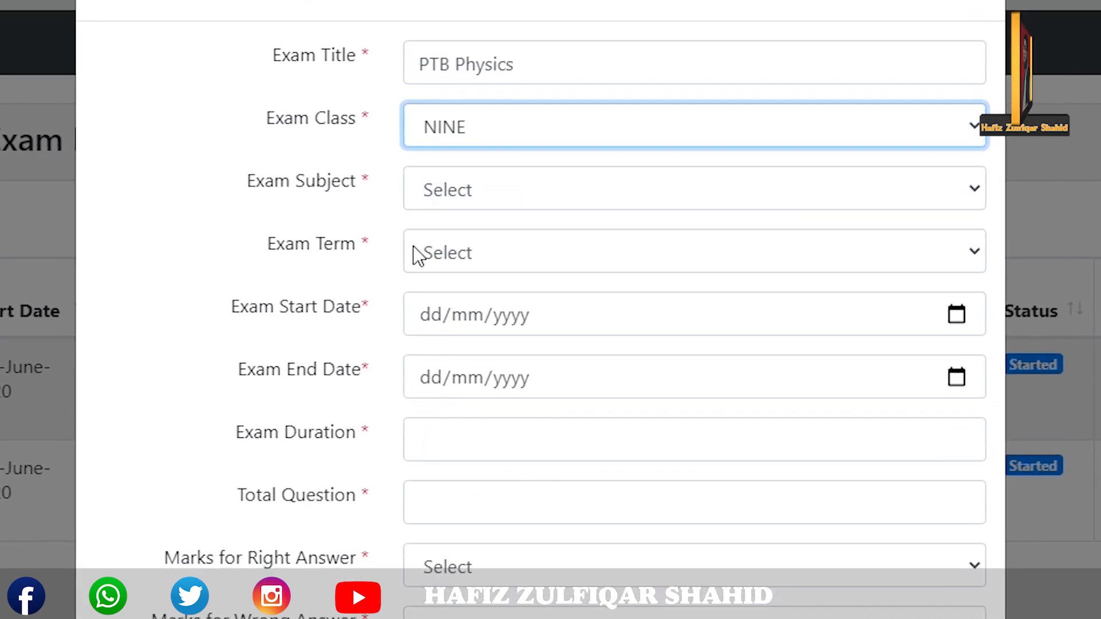
click(434, 202)
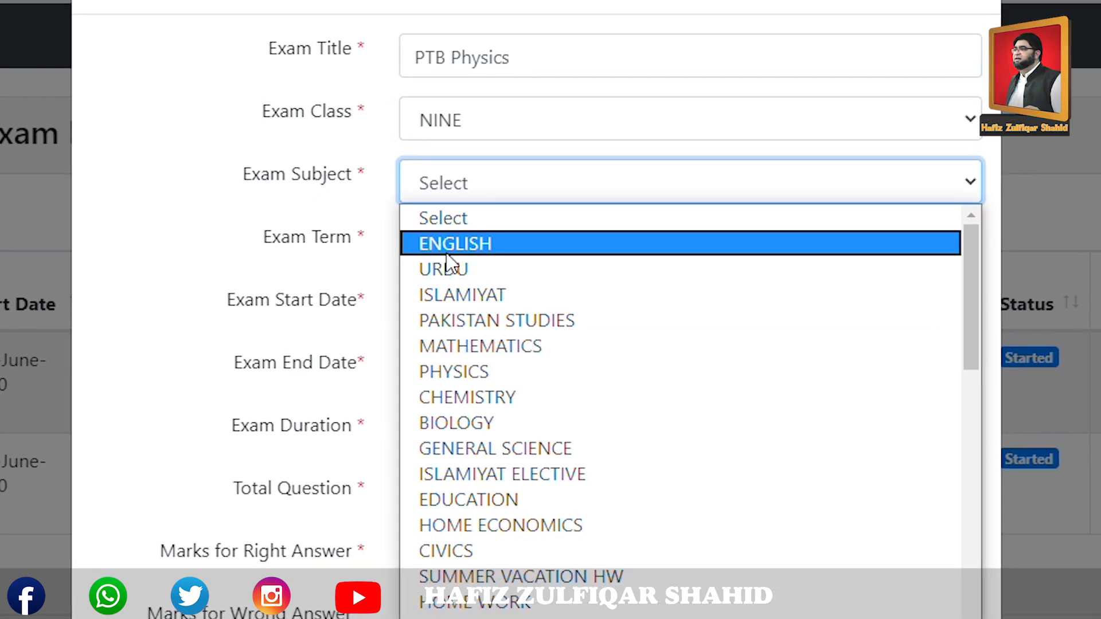
click(477, 422)
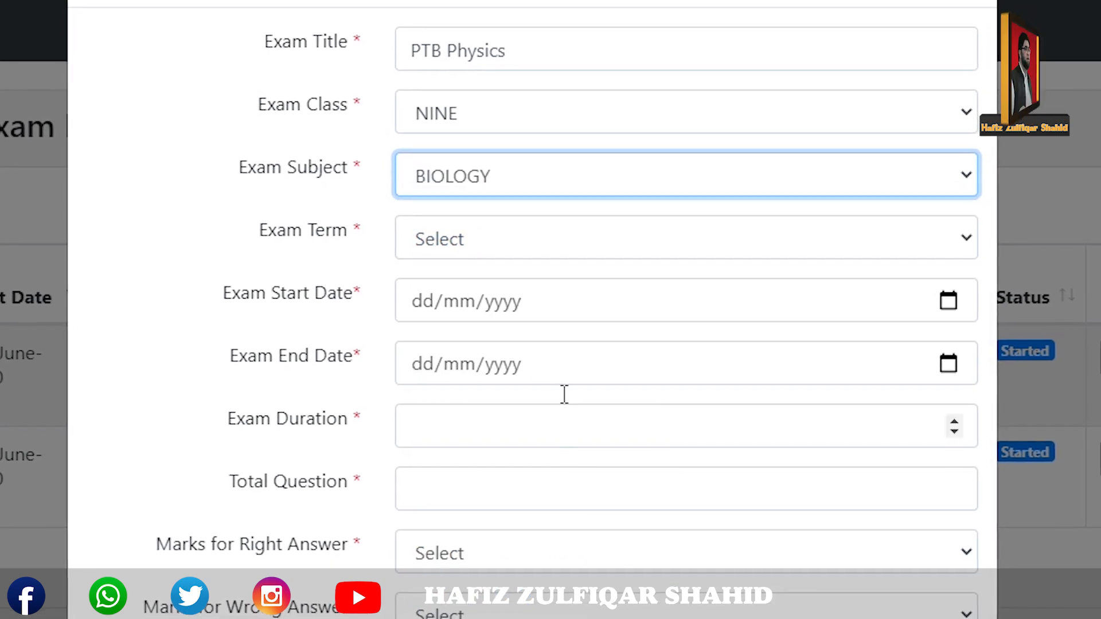
click(446, 240)
click(463, 293)
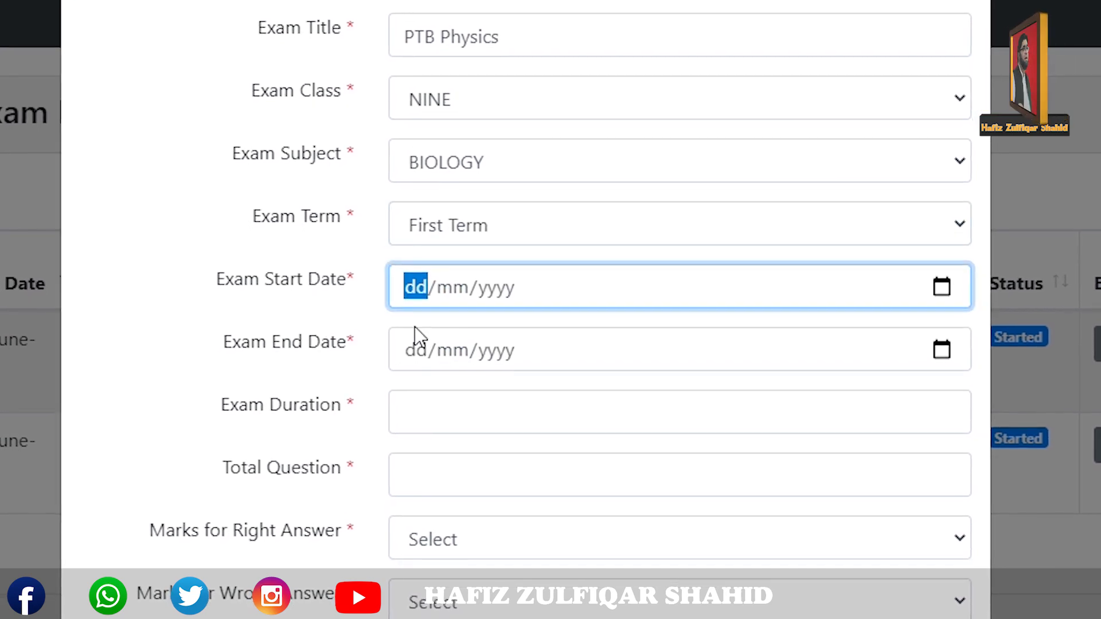
text(08/mm/yyyy)
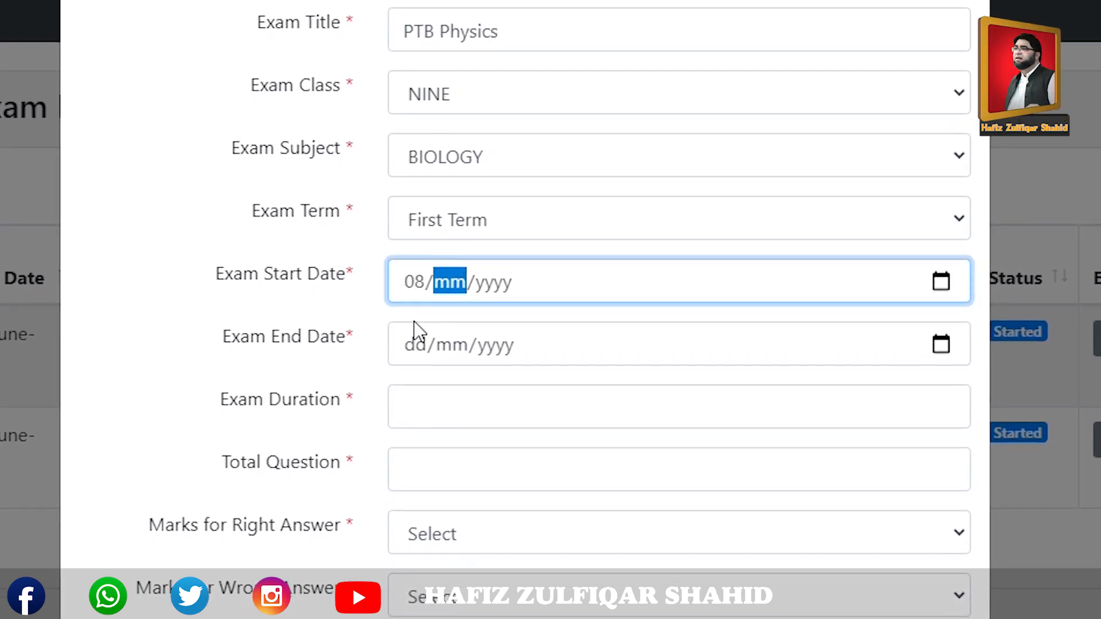
text(06/2020)
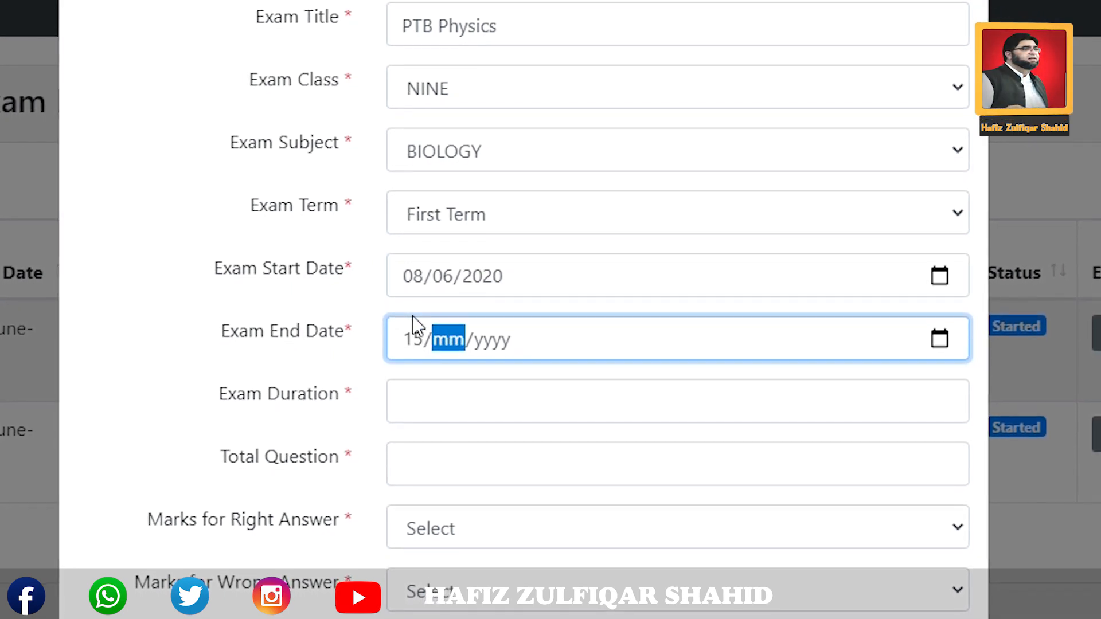
text(06/2020)
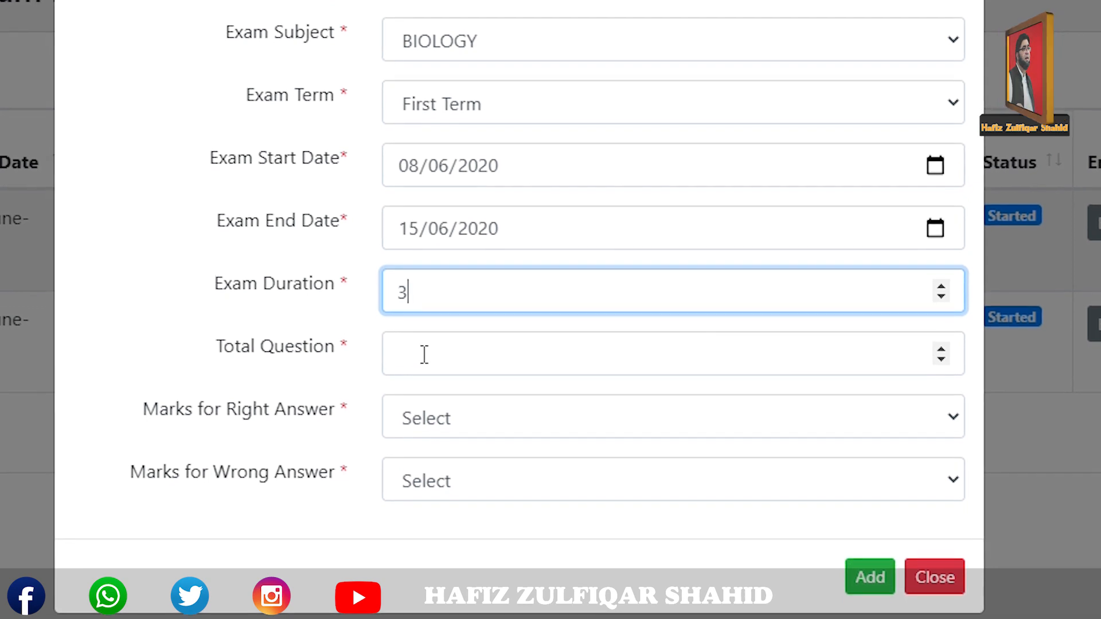
Enter 25 questions with +1 Mark right and -1 Mark wrong, then add the exam.
click(424, 354)
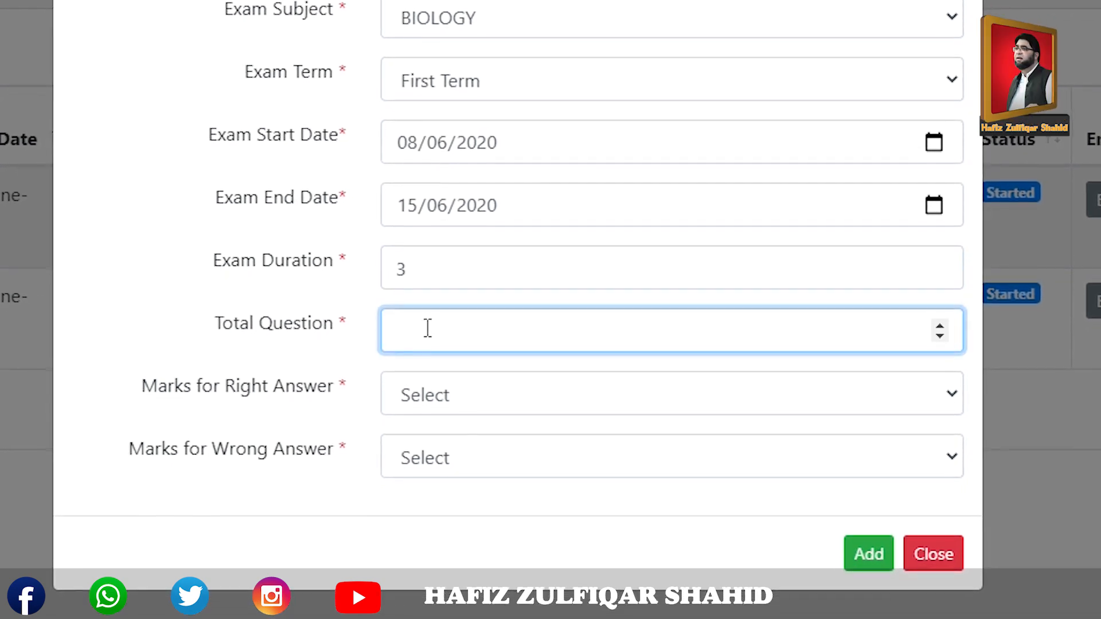
text(25)
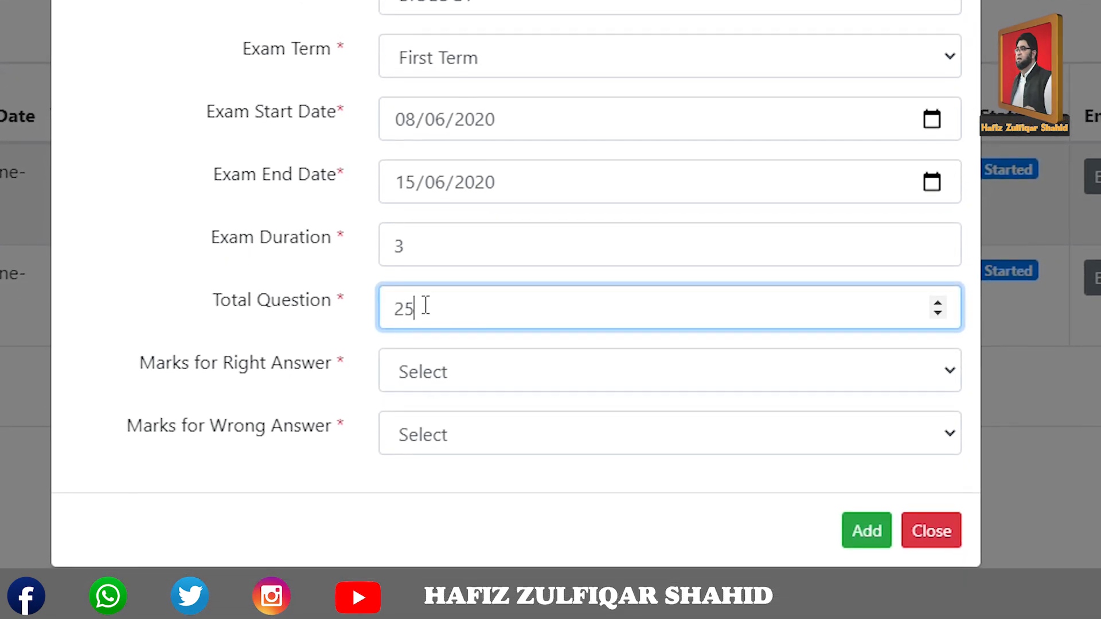
click(463, 372)
click(448, 412)
click(452, 419)
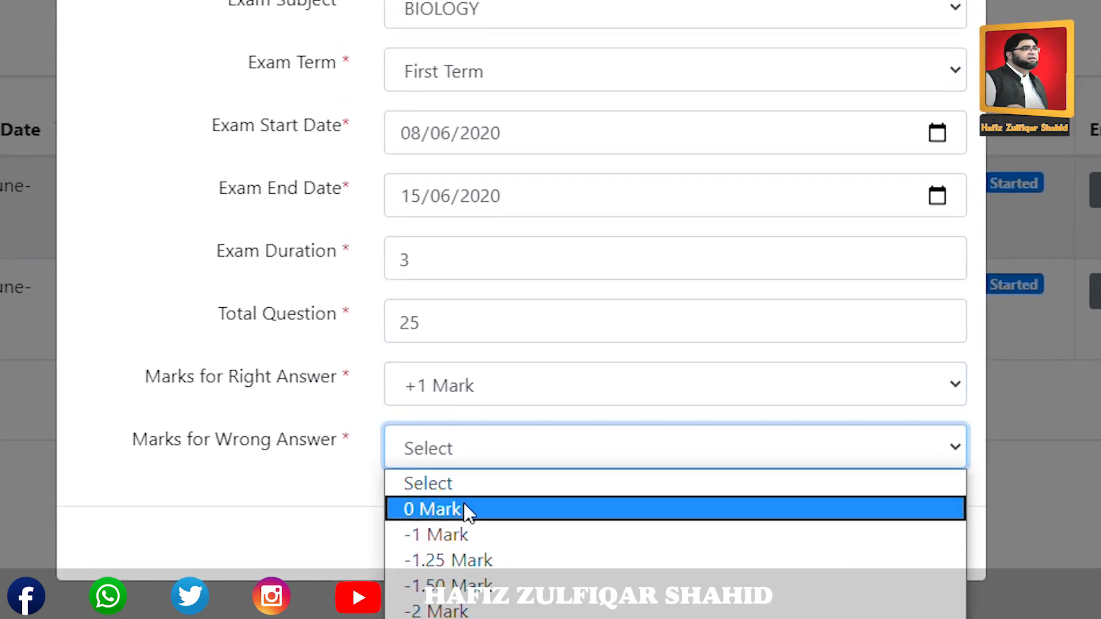
click(452, 536)
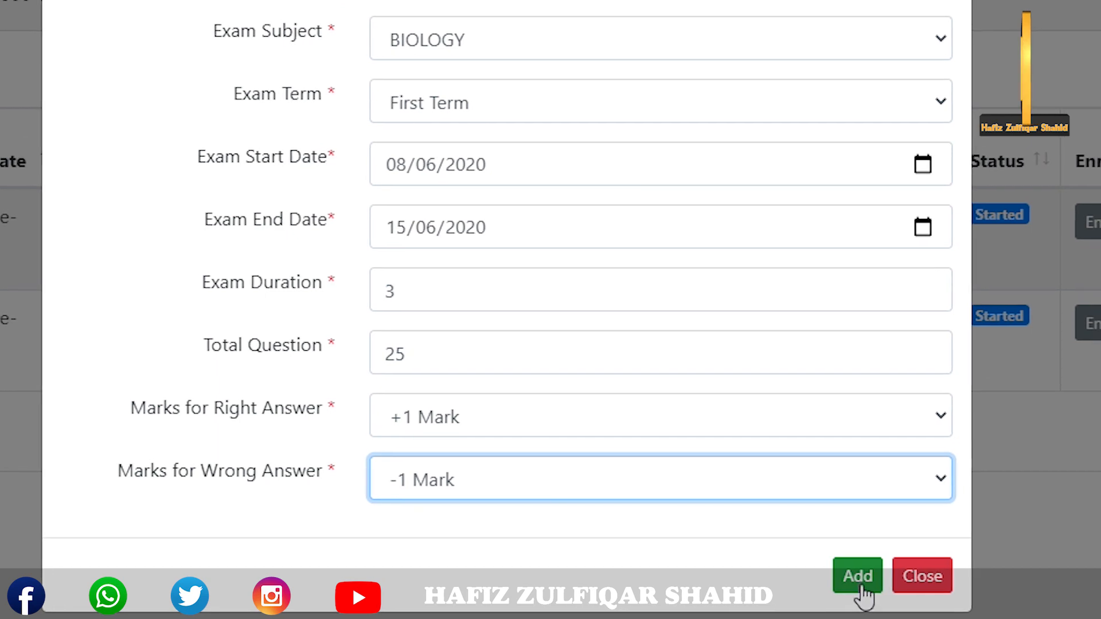
click(863, 586)
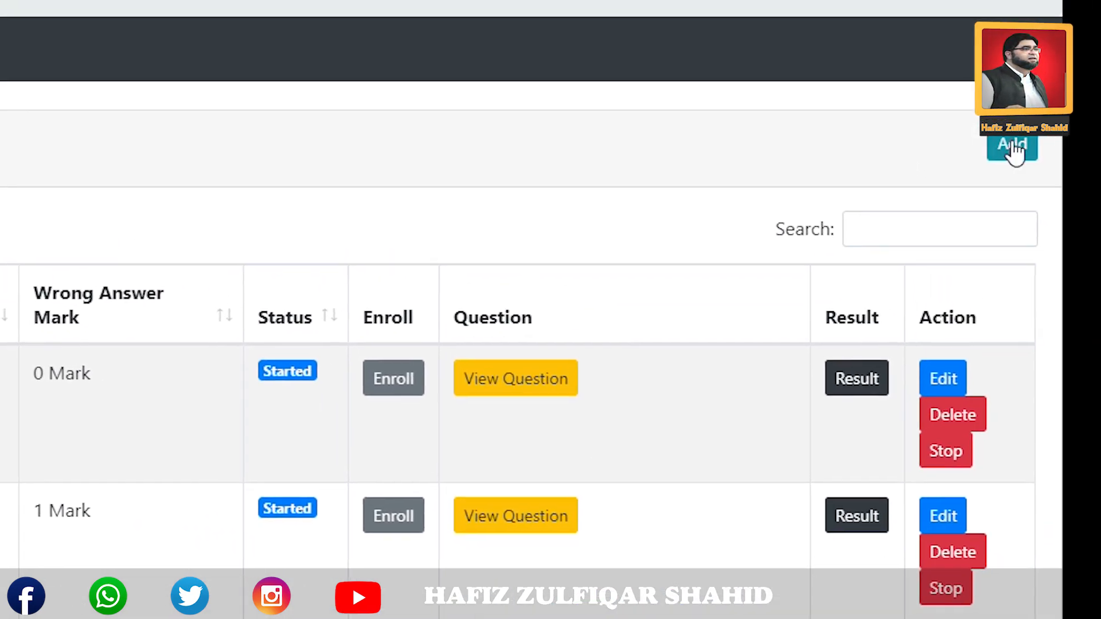
Start another new exam titled 'General Science'.
click(1013, 151)
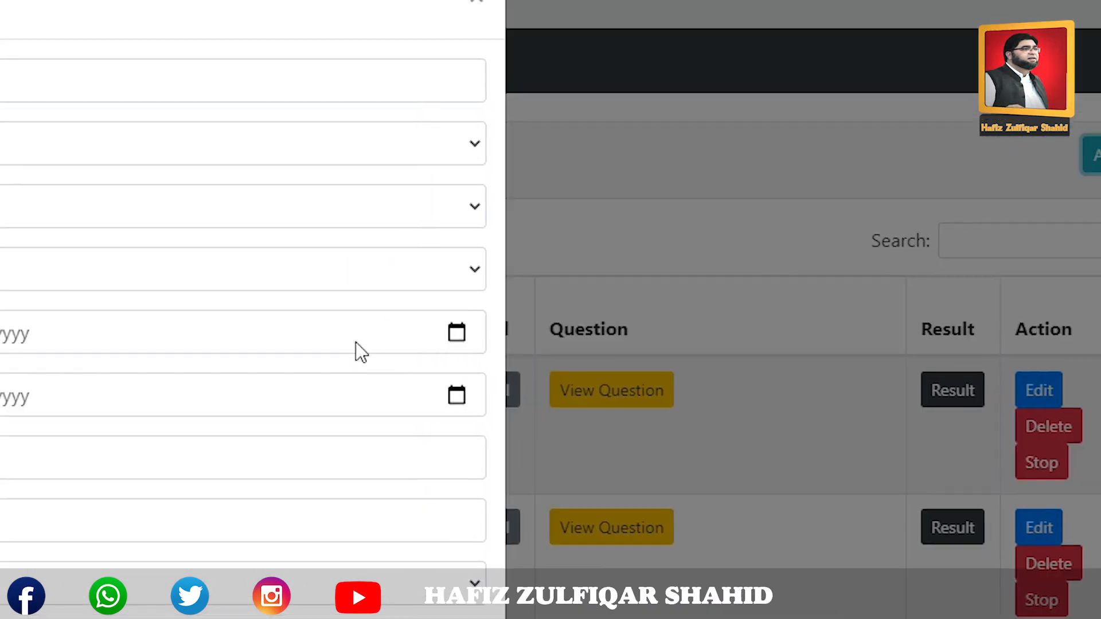
click(453, 133)
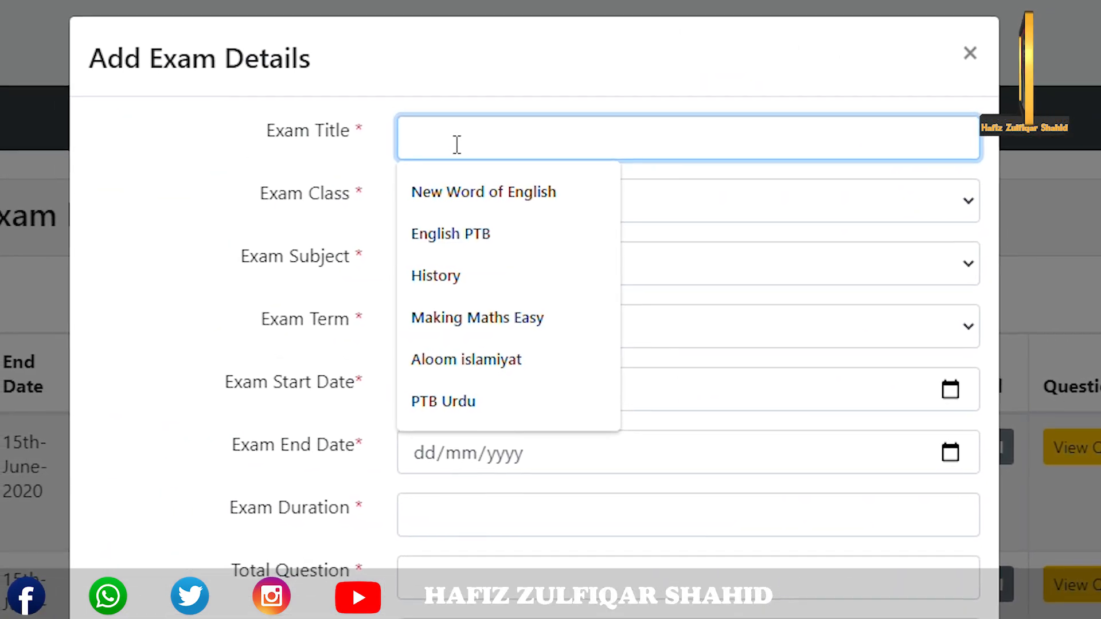
text(general)
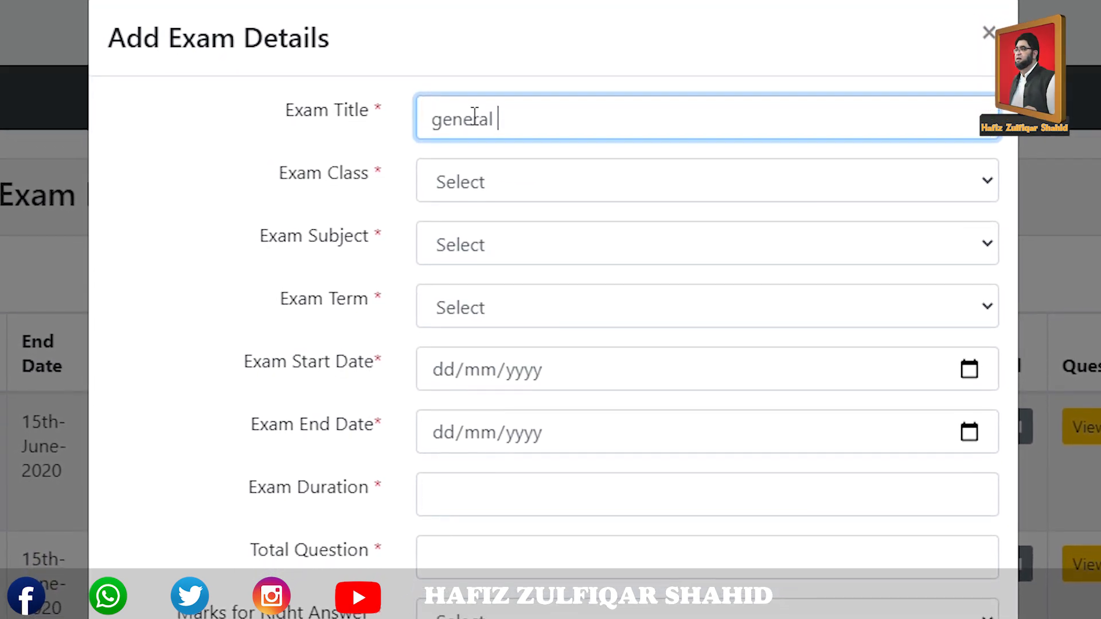
key(Home)
key(Delete)
text(G)
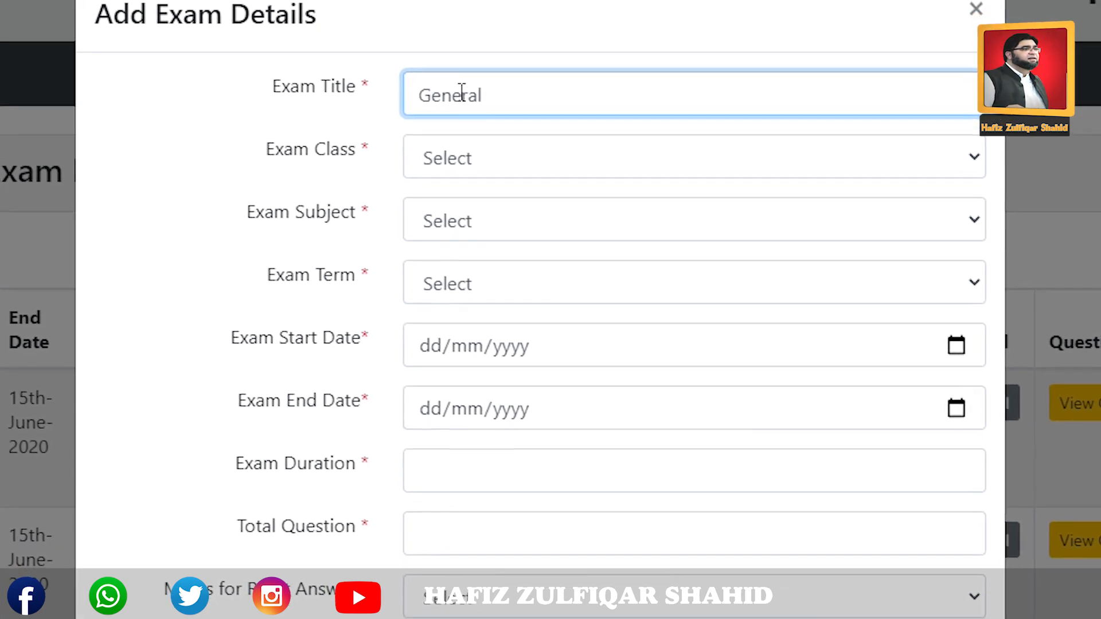
key(End)
text(Scie)
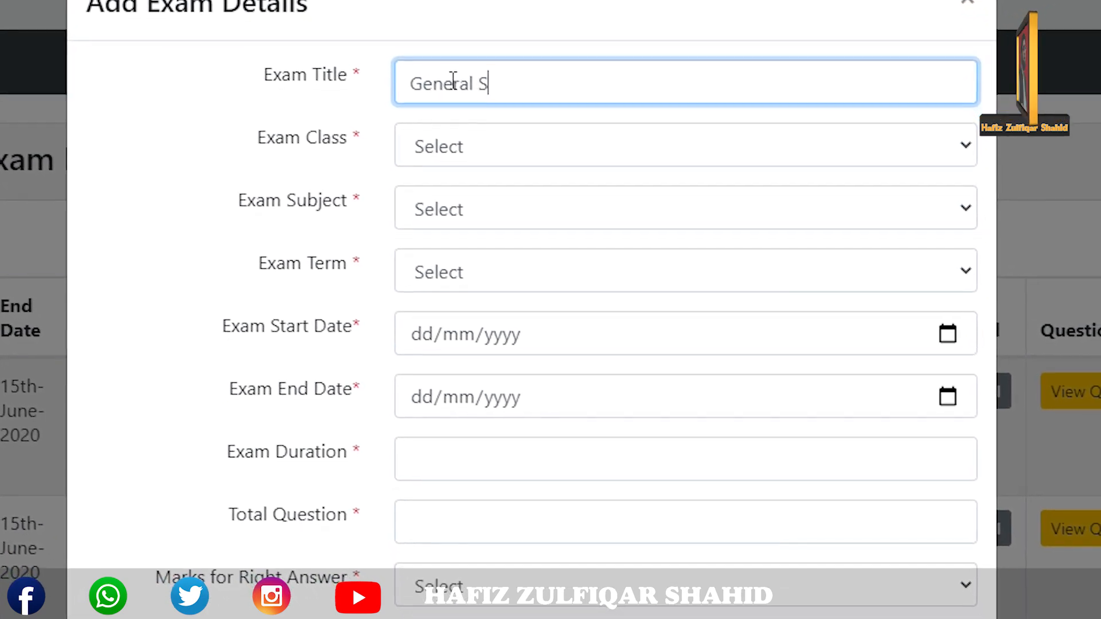
text(nce)
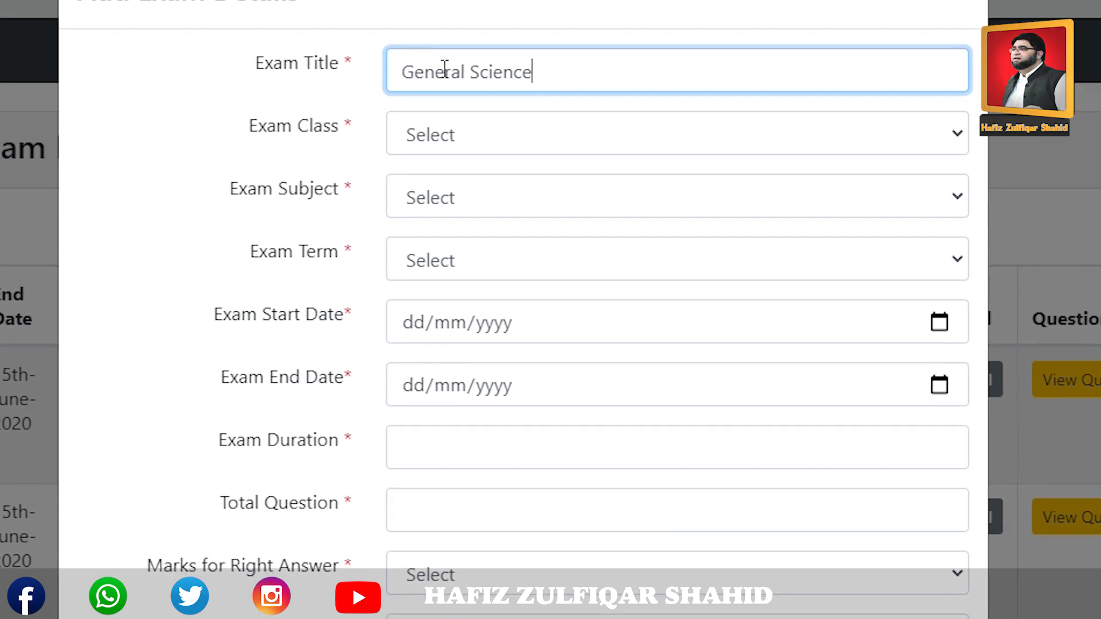
Set class NINE, subject GENERAL SCIENCE, First Term, and dates 08/06/2020–15/06/2020.
click(460, 142)
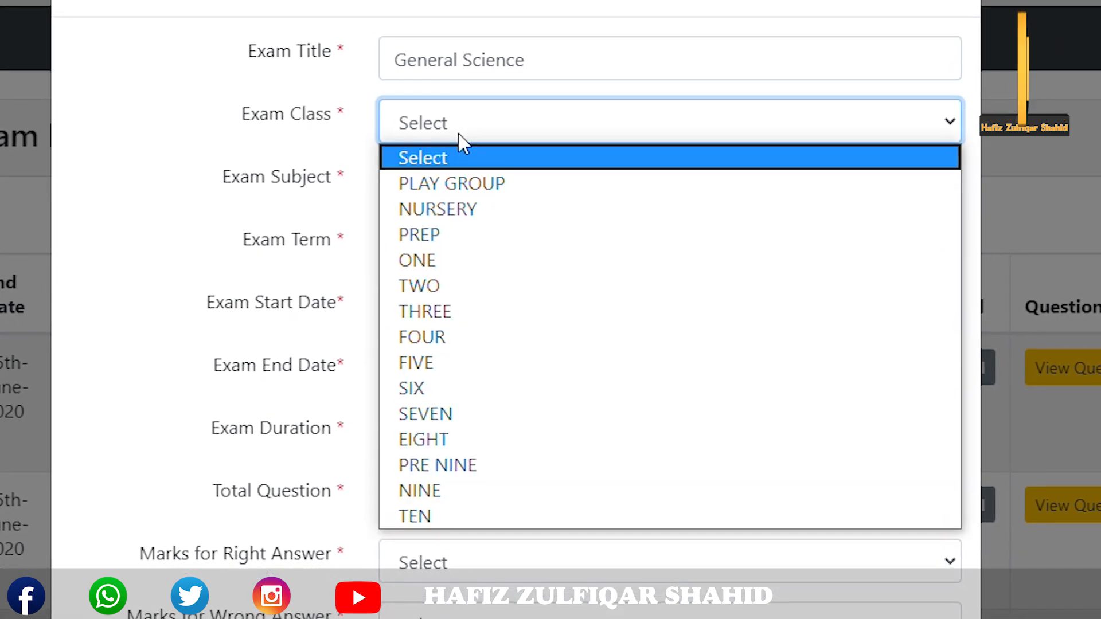
click(462, 496)
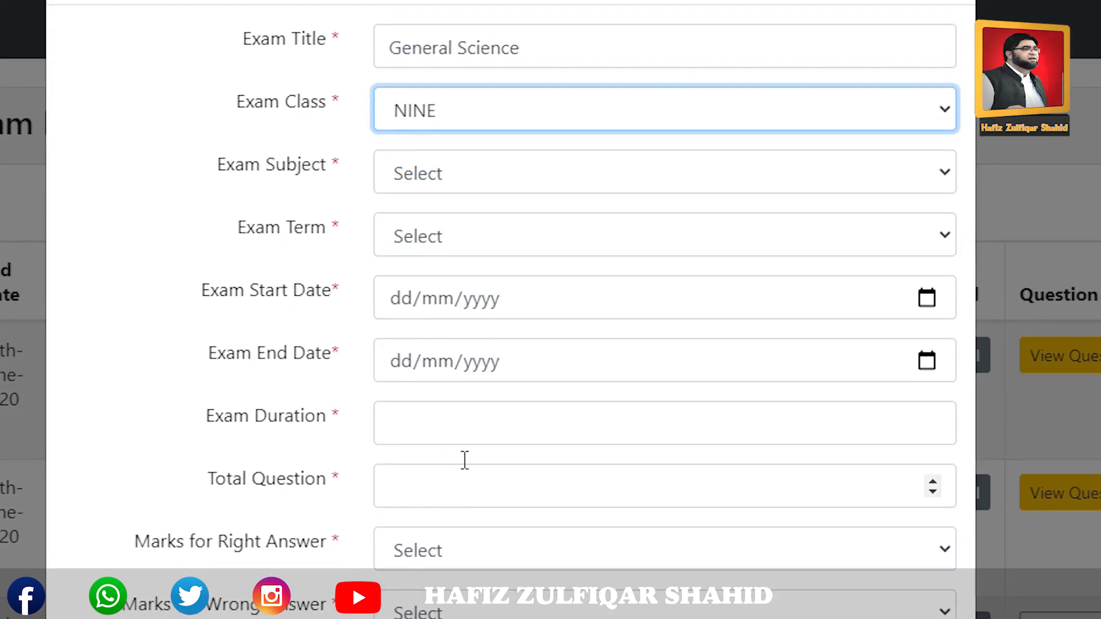
click(437, 193)
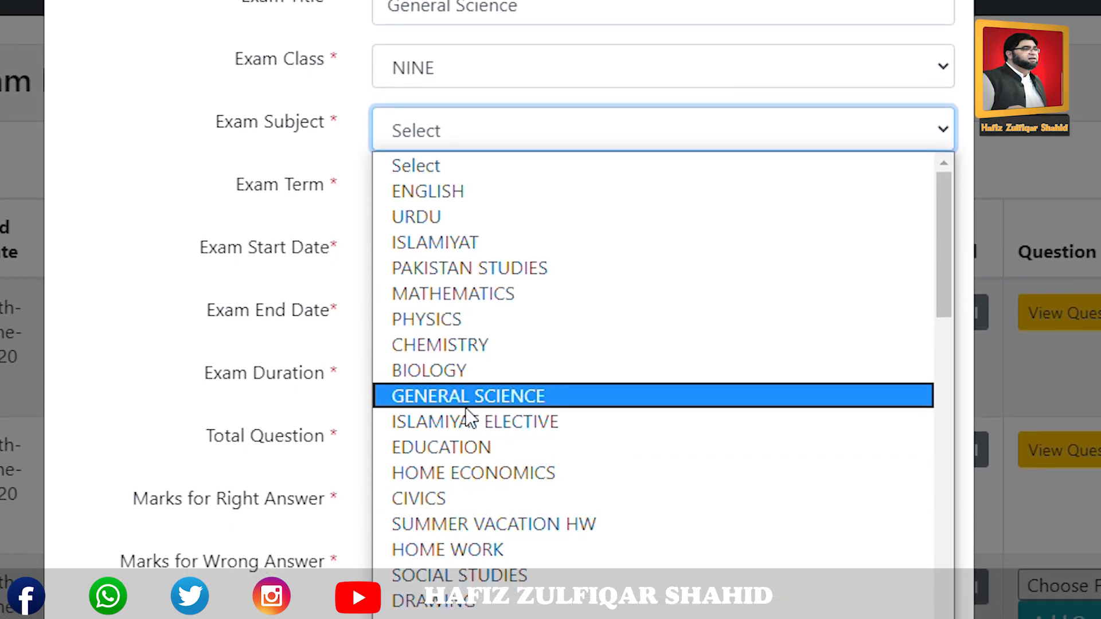
click(474, 395)
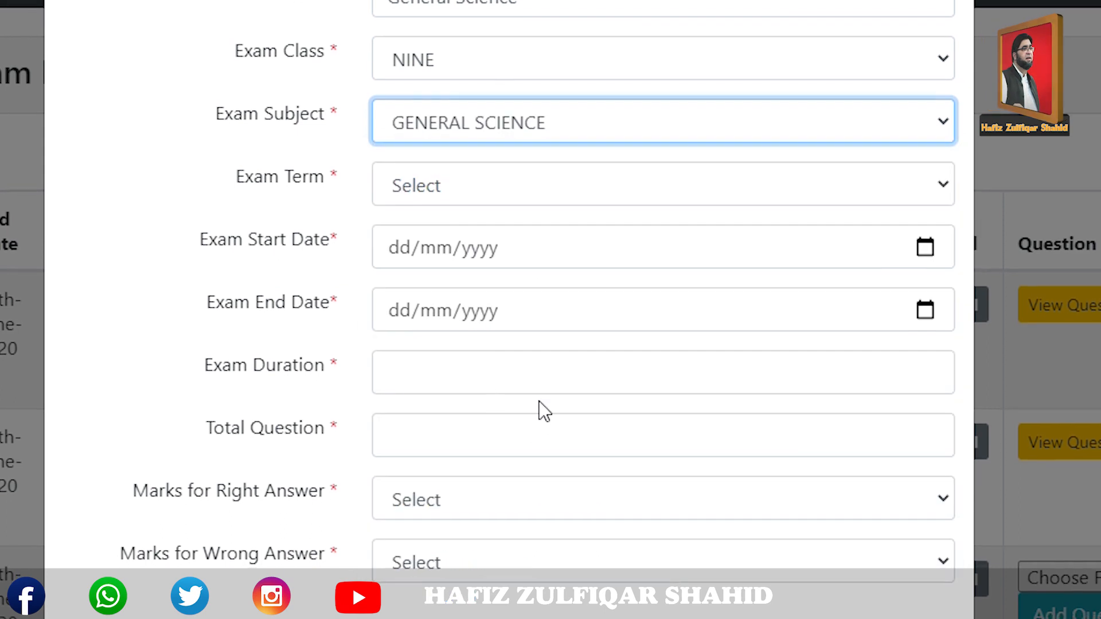
click(450, 195)
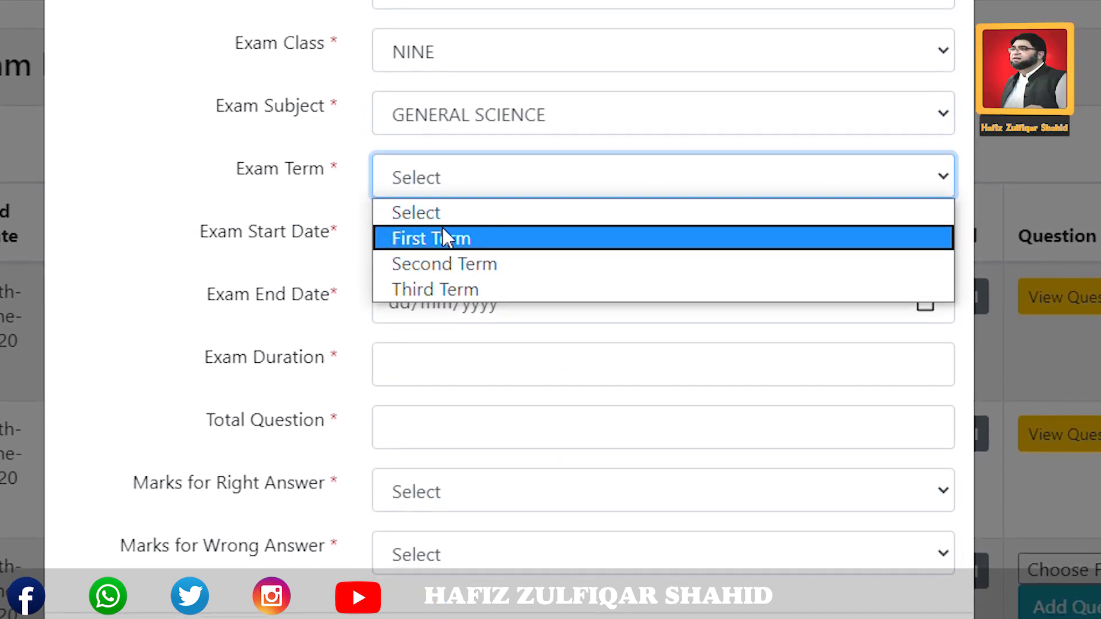
click(444, 237)
text(08/06/2020)
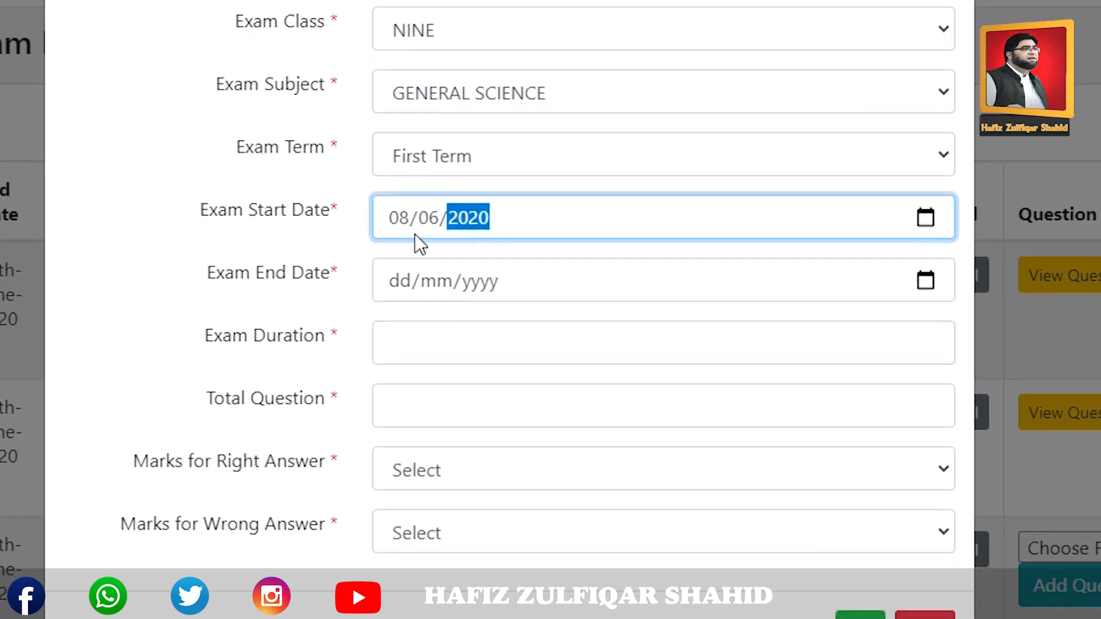
key(Tab)
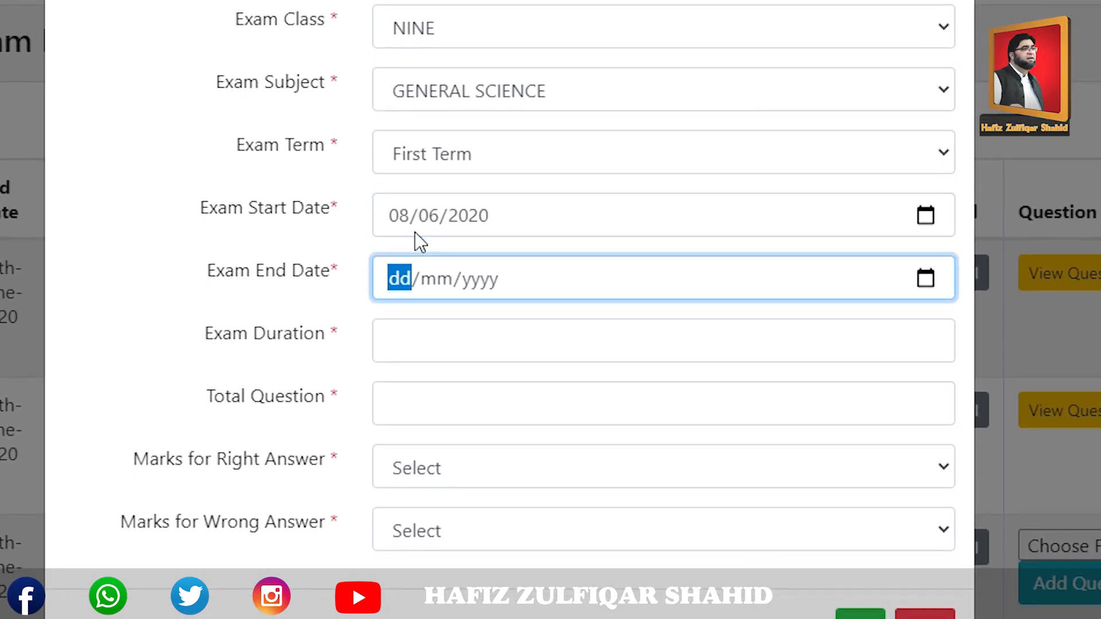
text(15/06/2020)
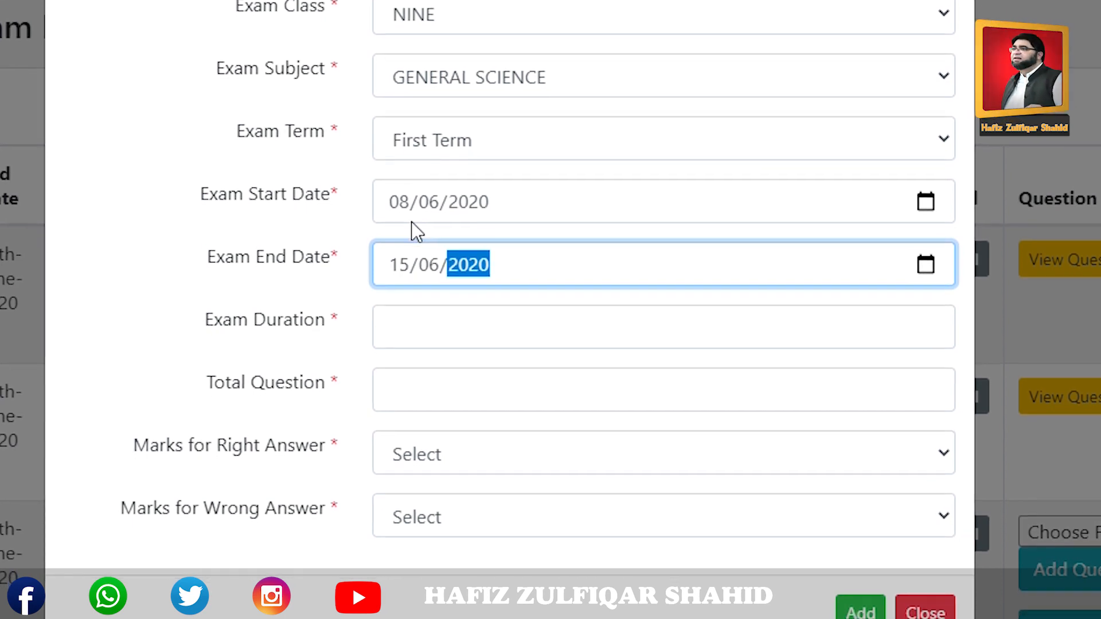
Set duration 5, 25 questions, +2 Mark right and -1 Mark wrong, then add the exam.
click(427, 322)
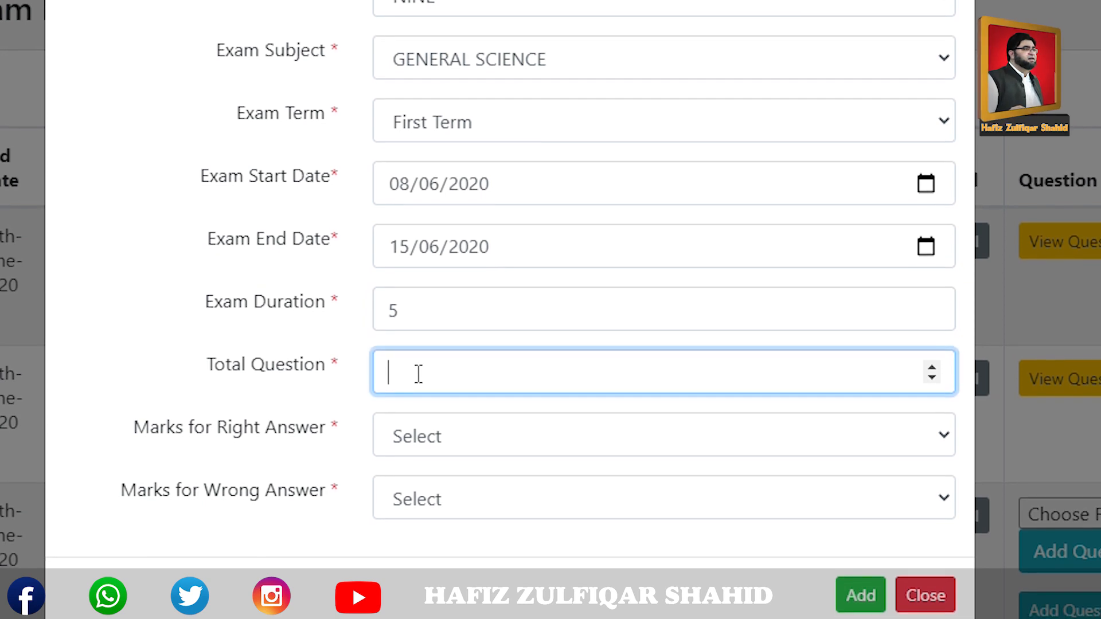
click(472, 429)
click(461, 483)
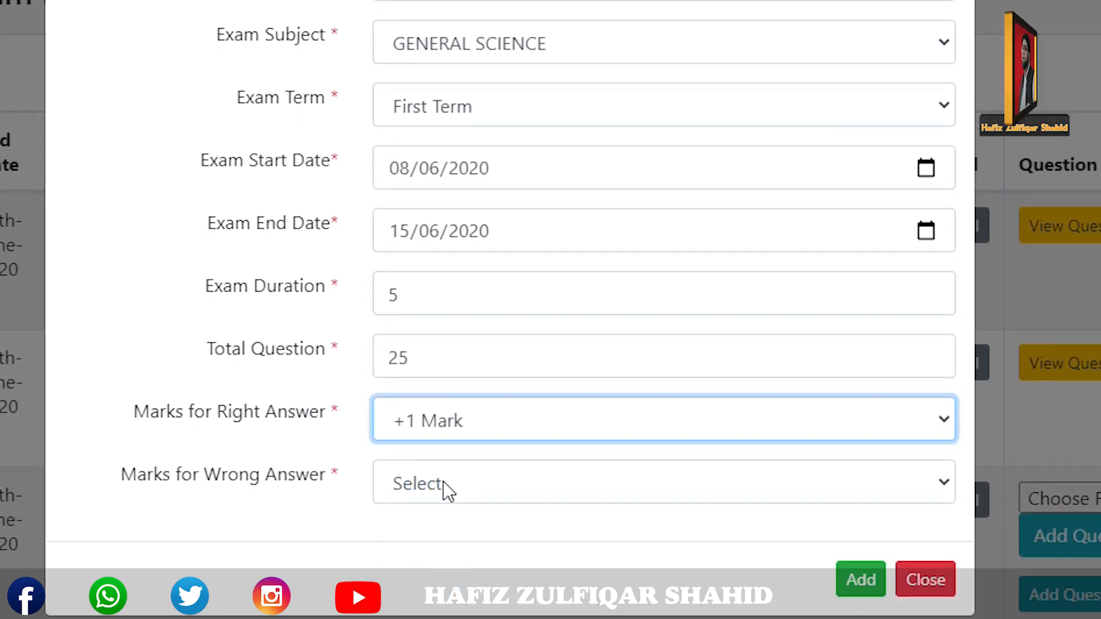
click(447, 437)
click(445, 503)
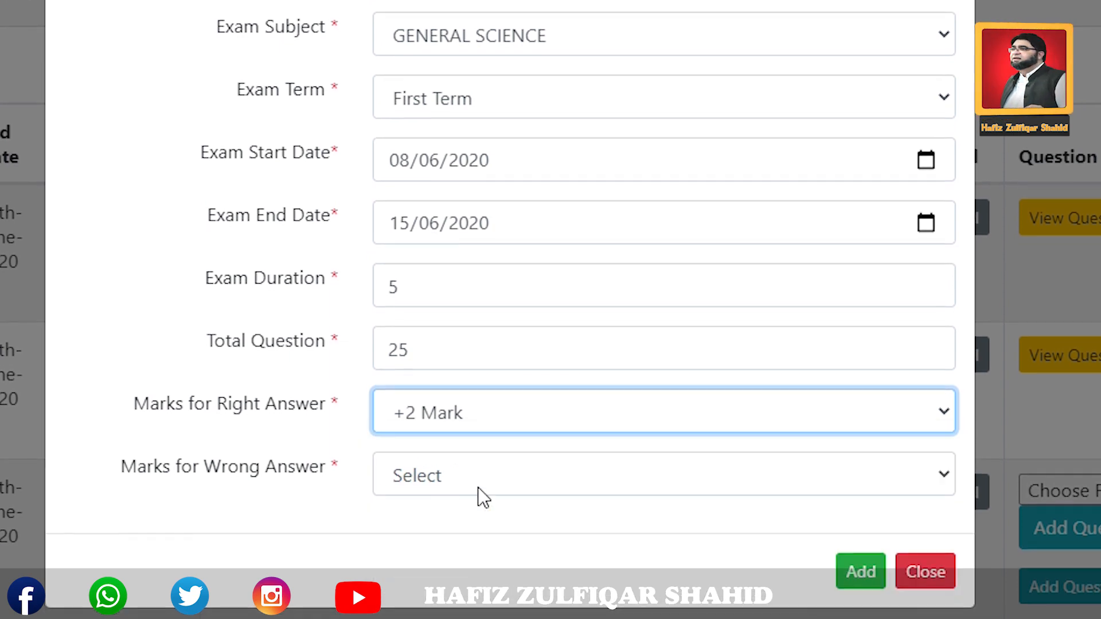
click(423, 476)
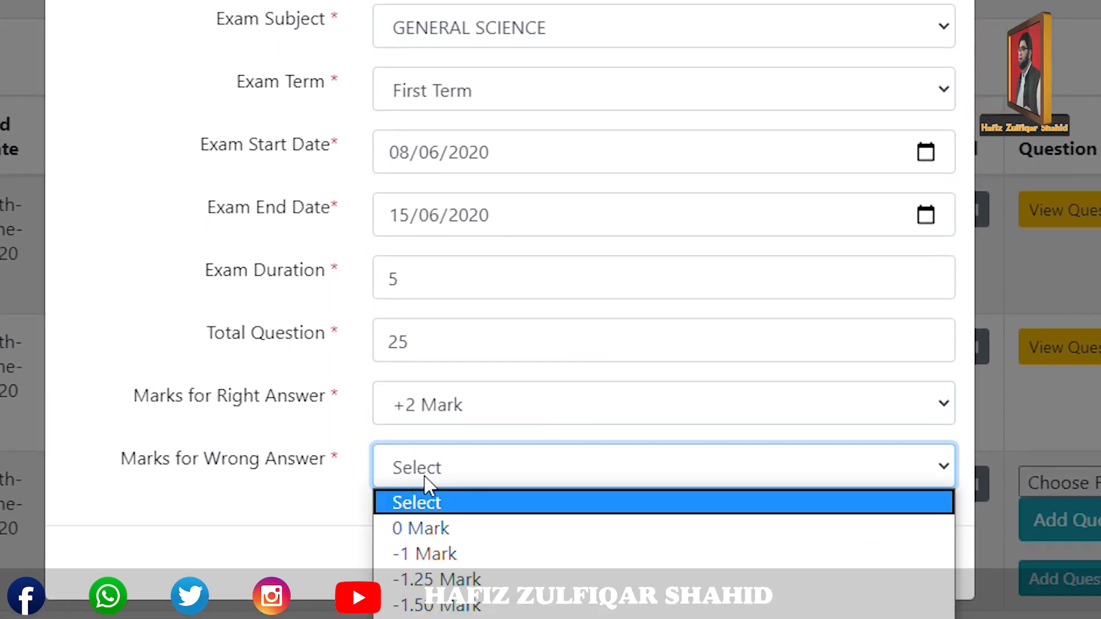
click(453, 555)
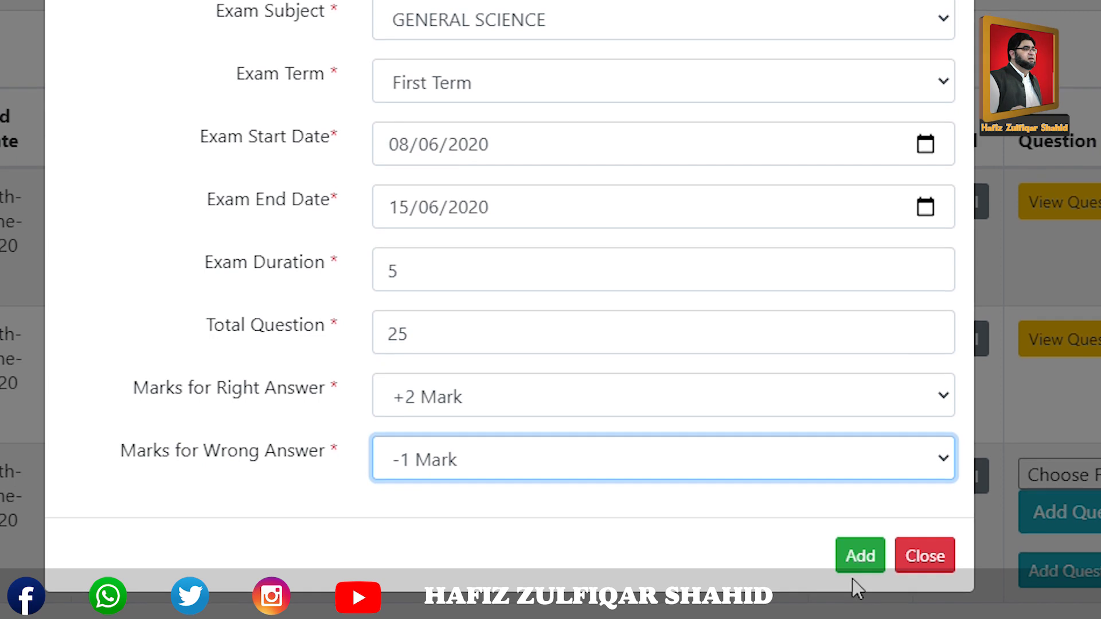
click(857, 565)
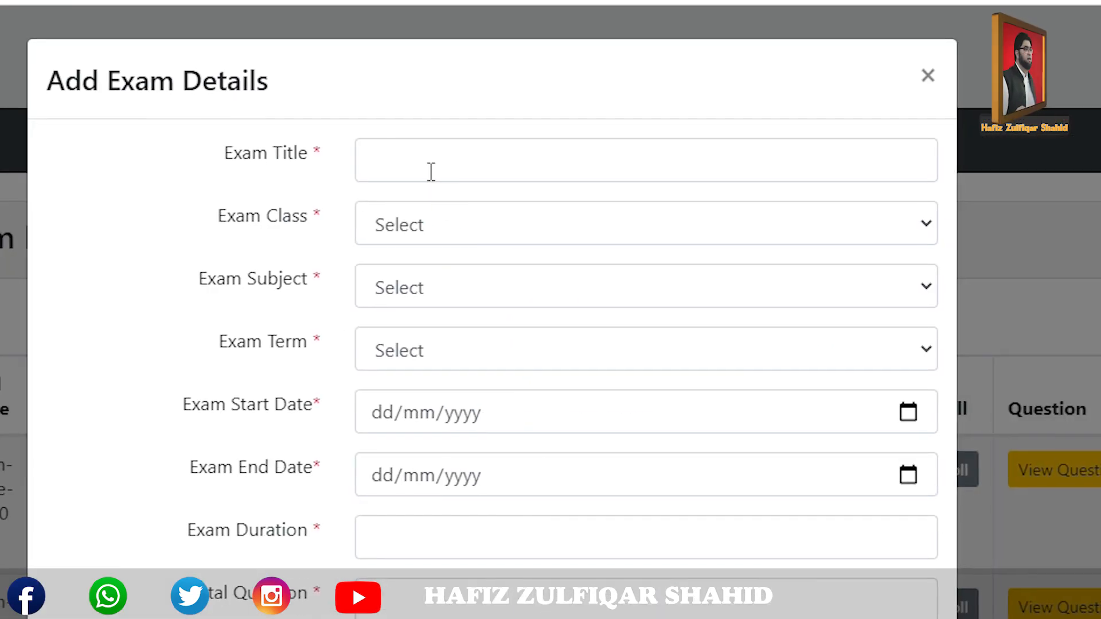
Start a new exam titled 'PTB URDU' using the title suggestion.
click(413, 154)
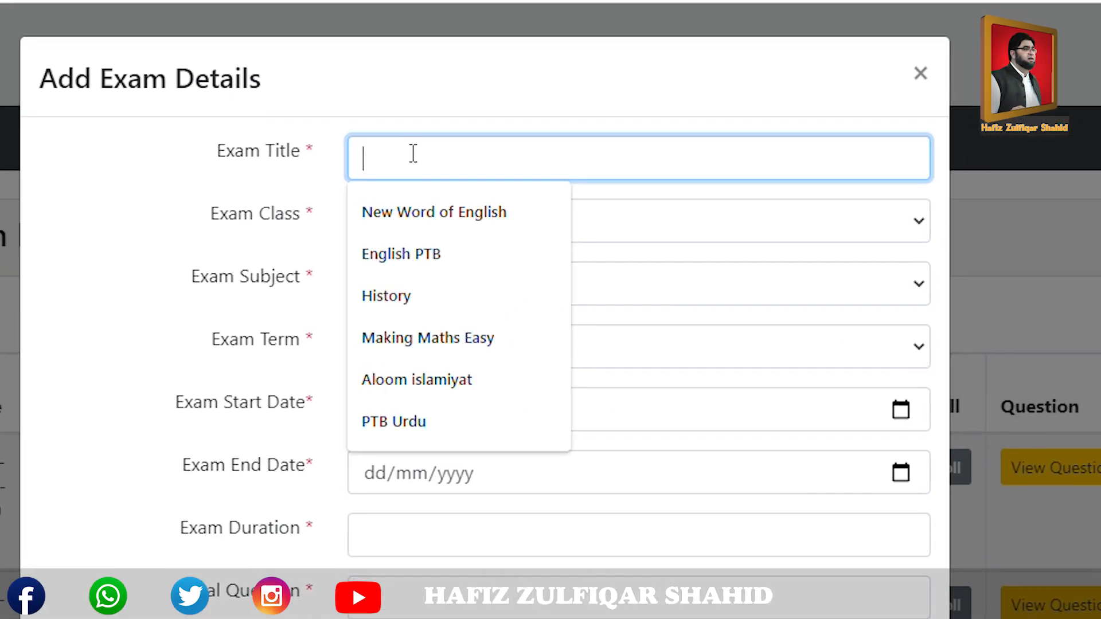
text(p)
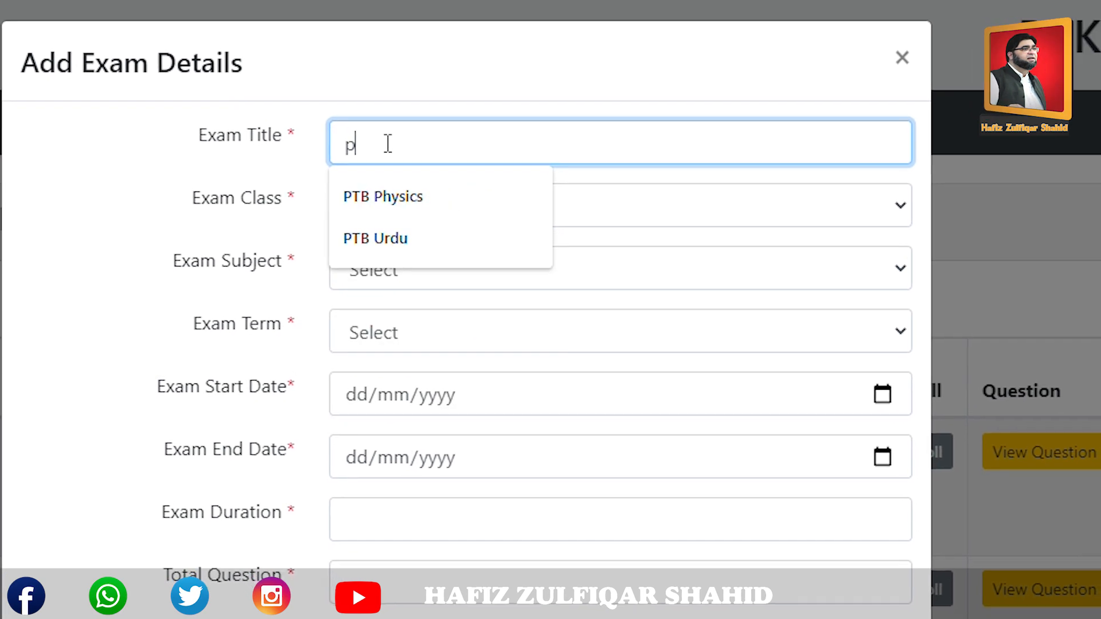
key(BackSpace)
text(PTB URDU)
click(347, 172)
Set class NINE, subject URDU and First Term for the exam.
click(367, 169)
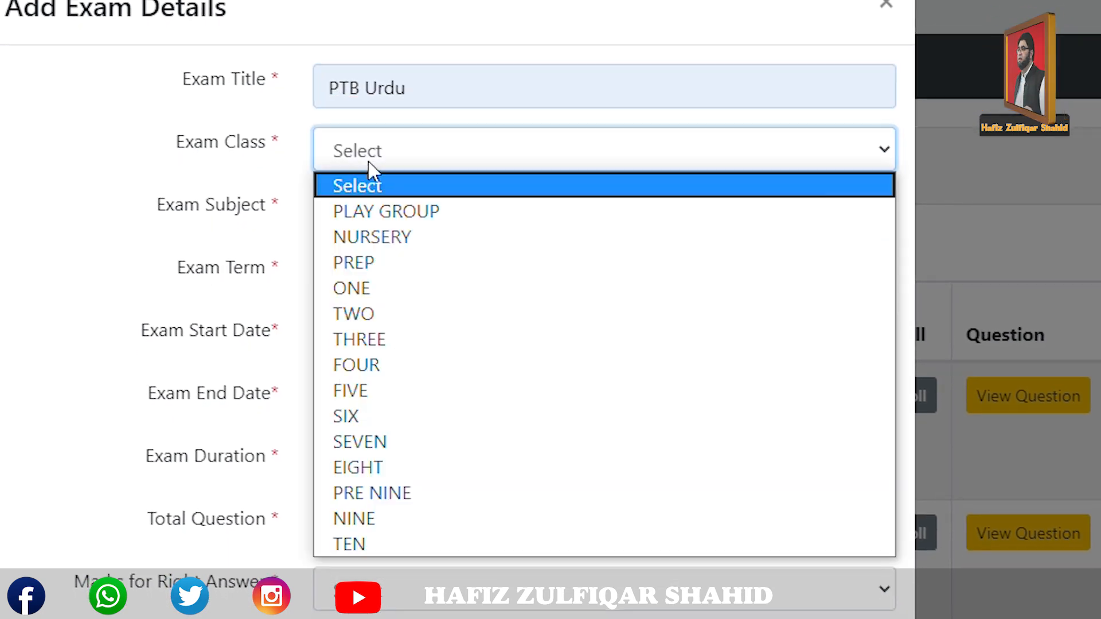
click(378, 519)
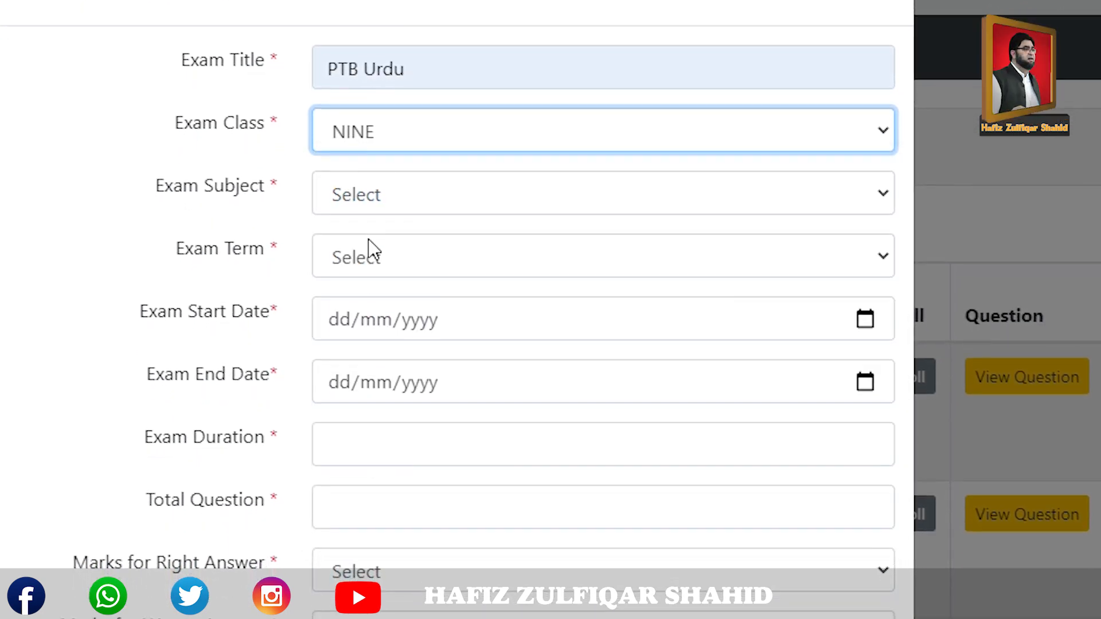
click(364, 207)
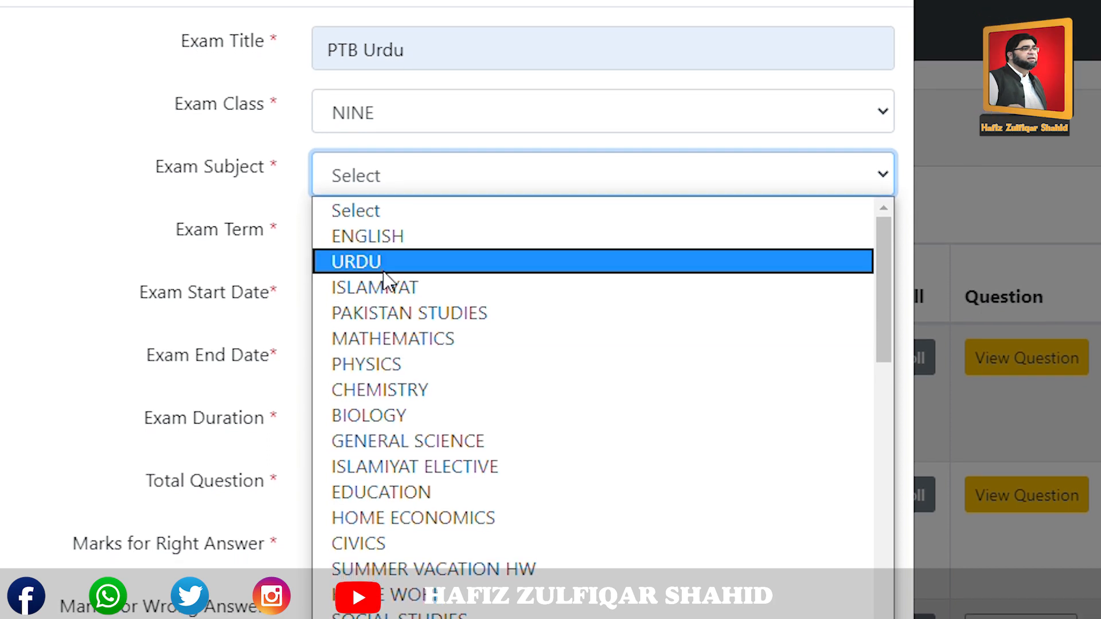
click(381, 265)
click(385, 248)
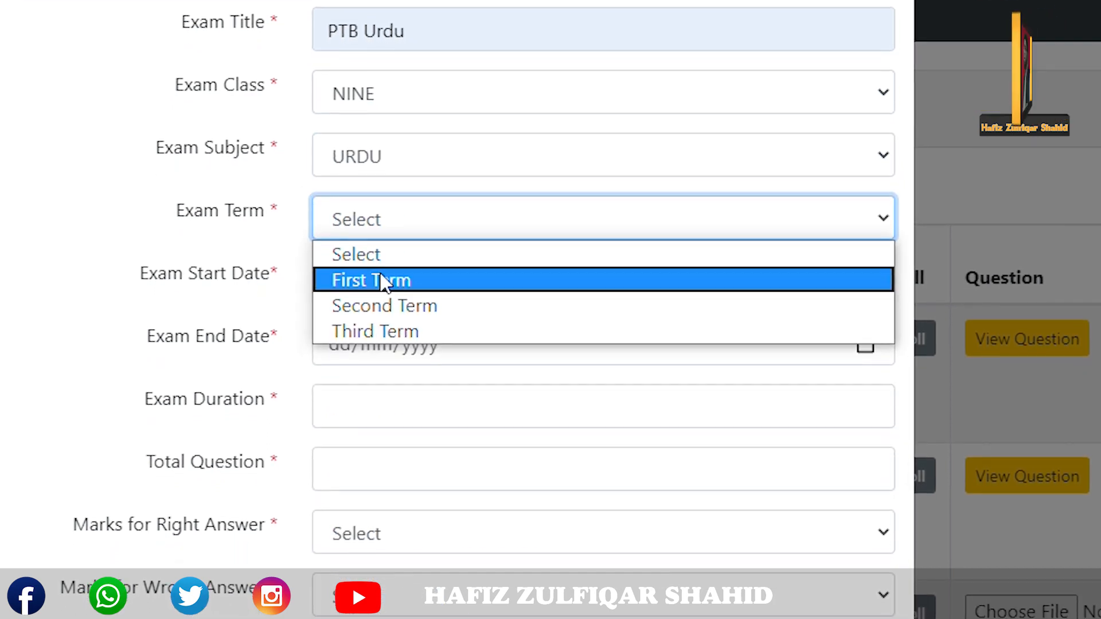
click(382, 287)
Enter 08/06/2020 as both the start and end dates.
click(350, 276)
text(08/06/2020)
key(Tab)
text(08062020)
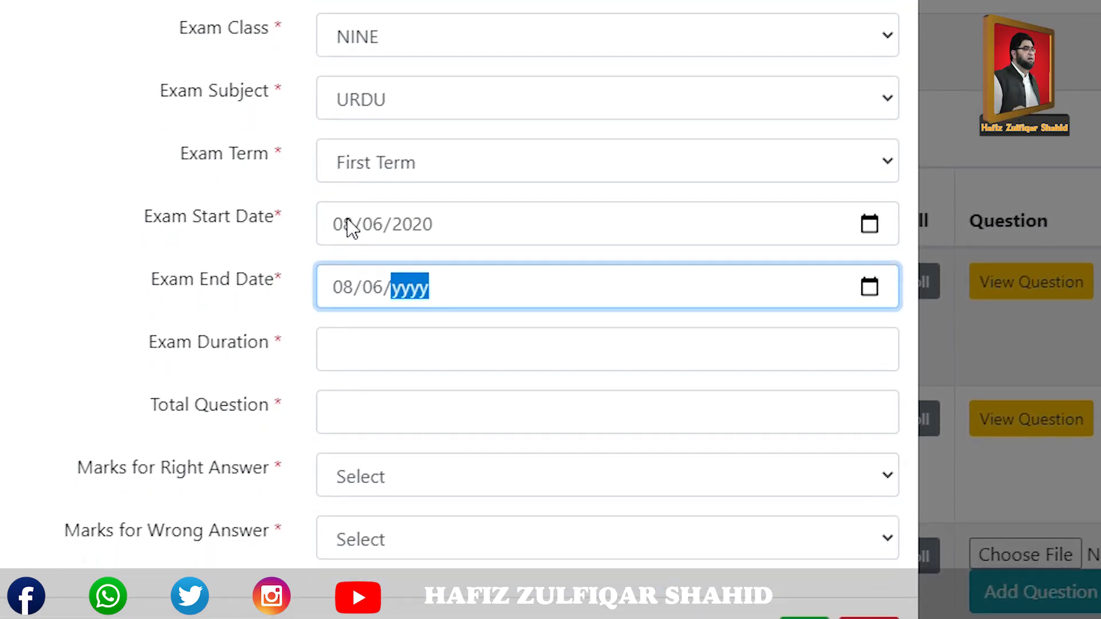
click(360, 338)
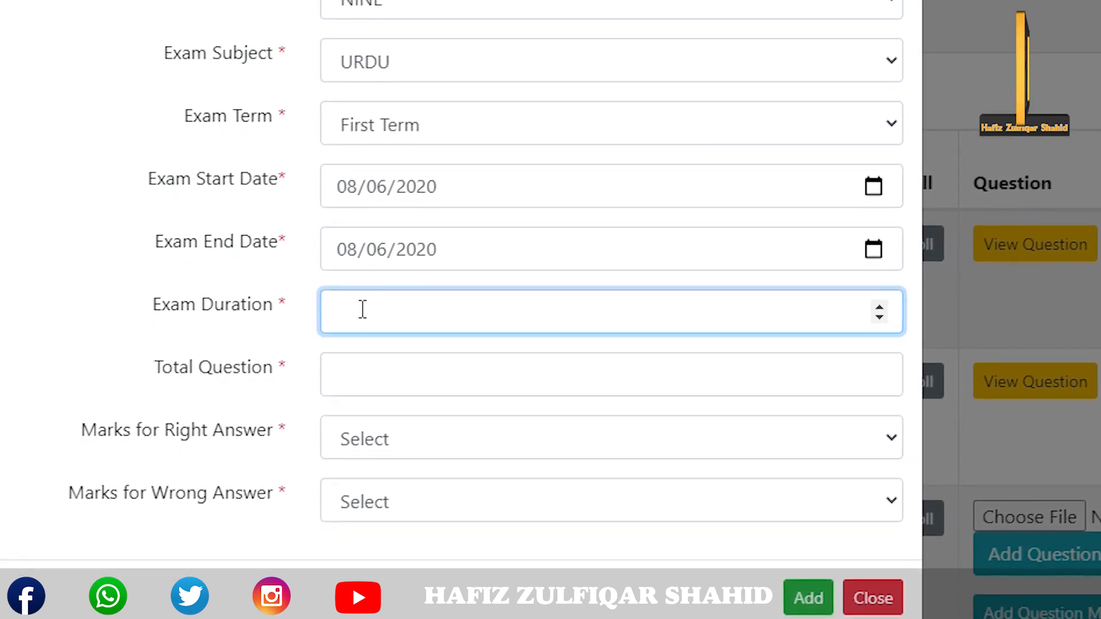
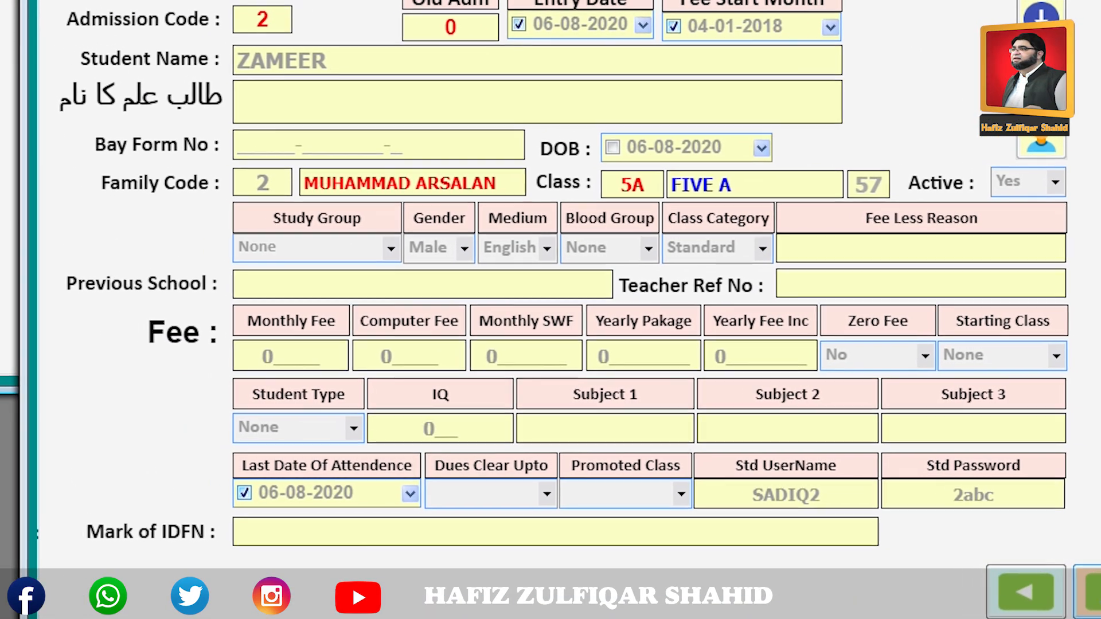
Reopen the Student Data form and load the first student record.
click(1090, 592)
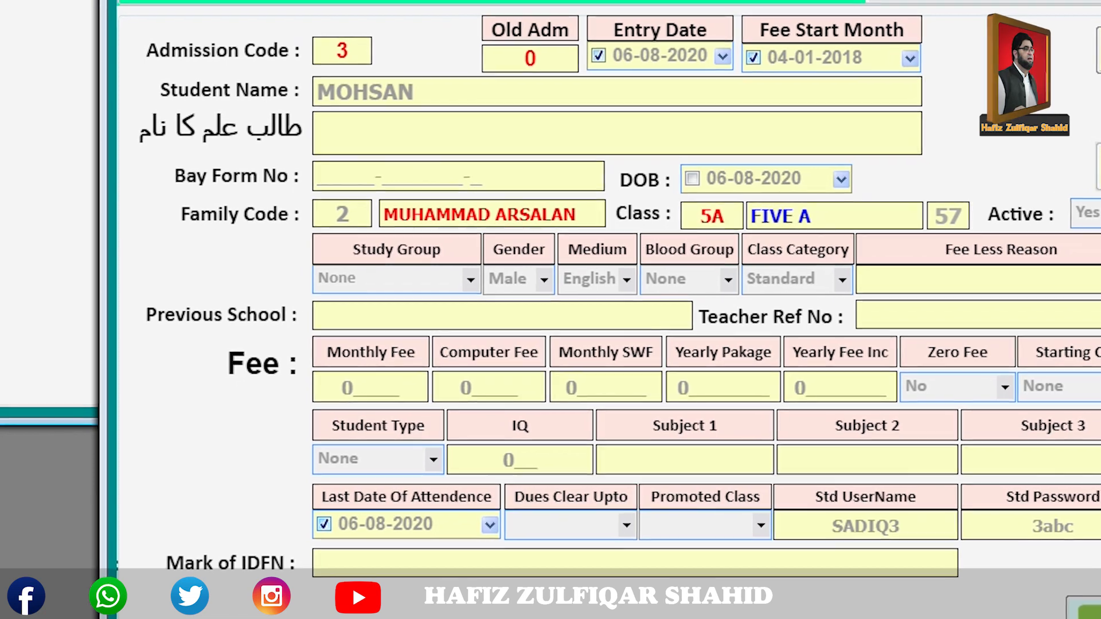
click(1067, 605)
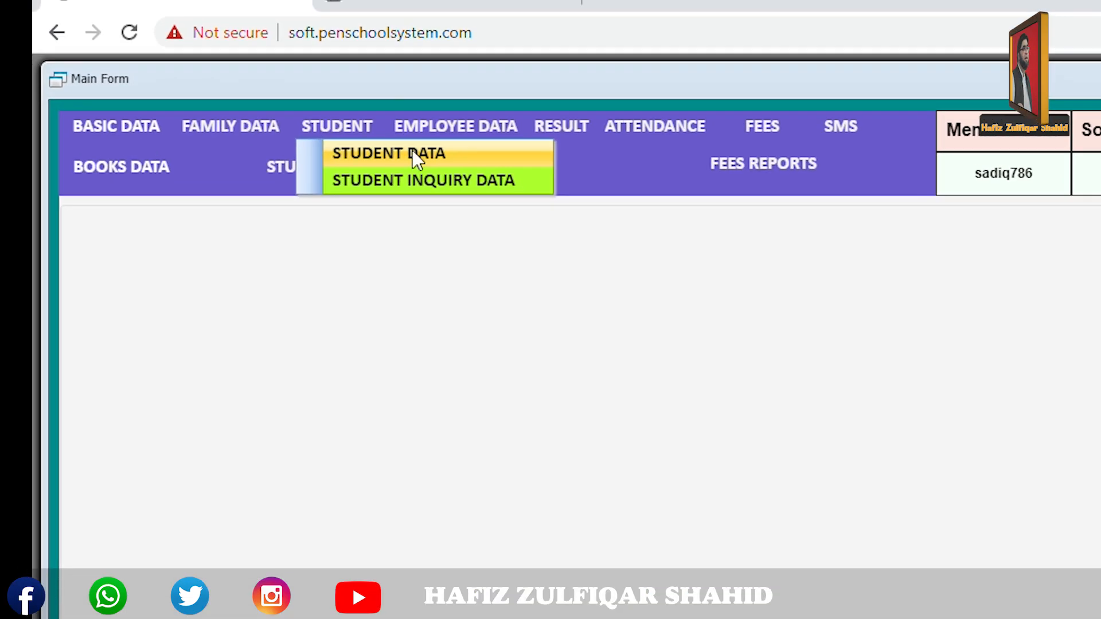
click(412, 155)
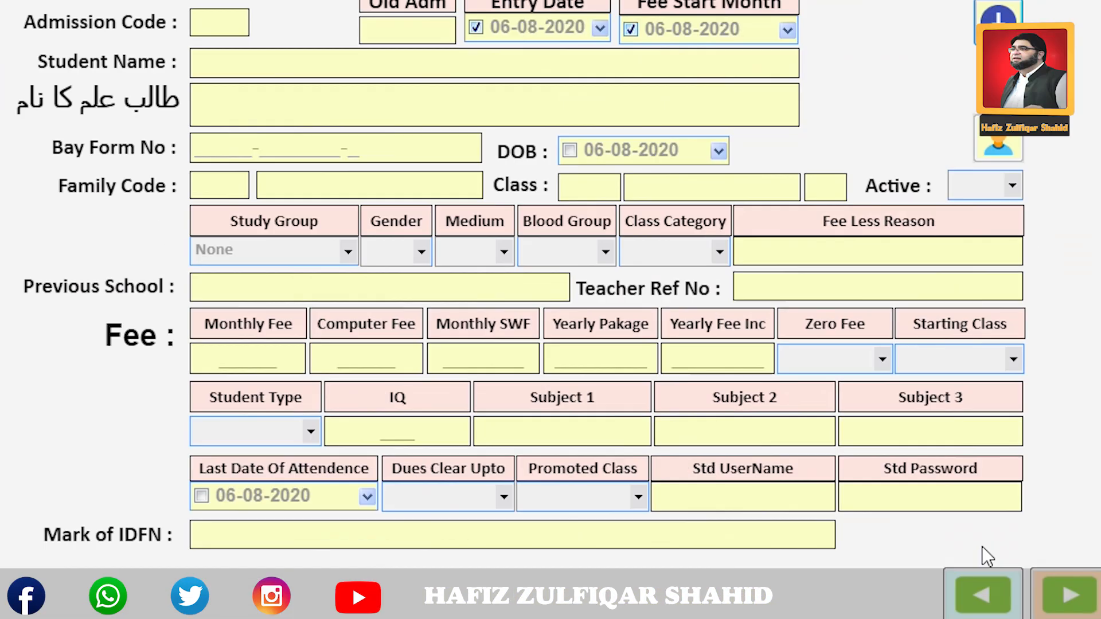
click(1061, 598)
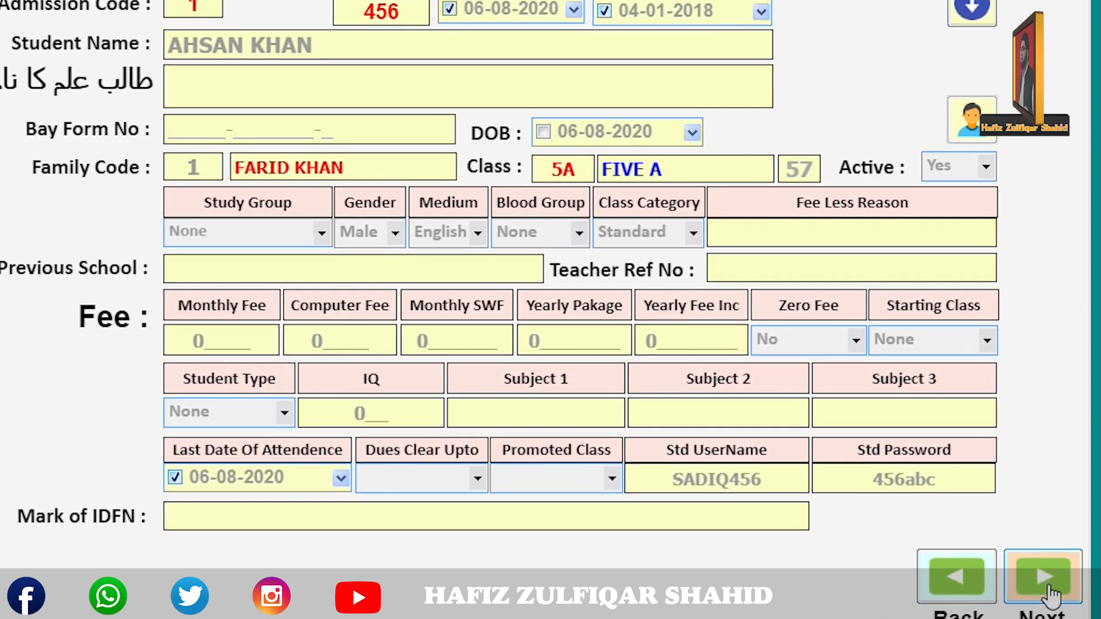
Page forward through student records until the admission code 3 student appears.
click(1057, 598)
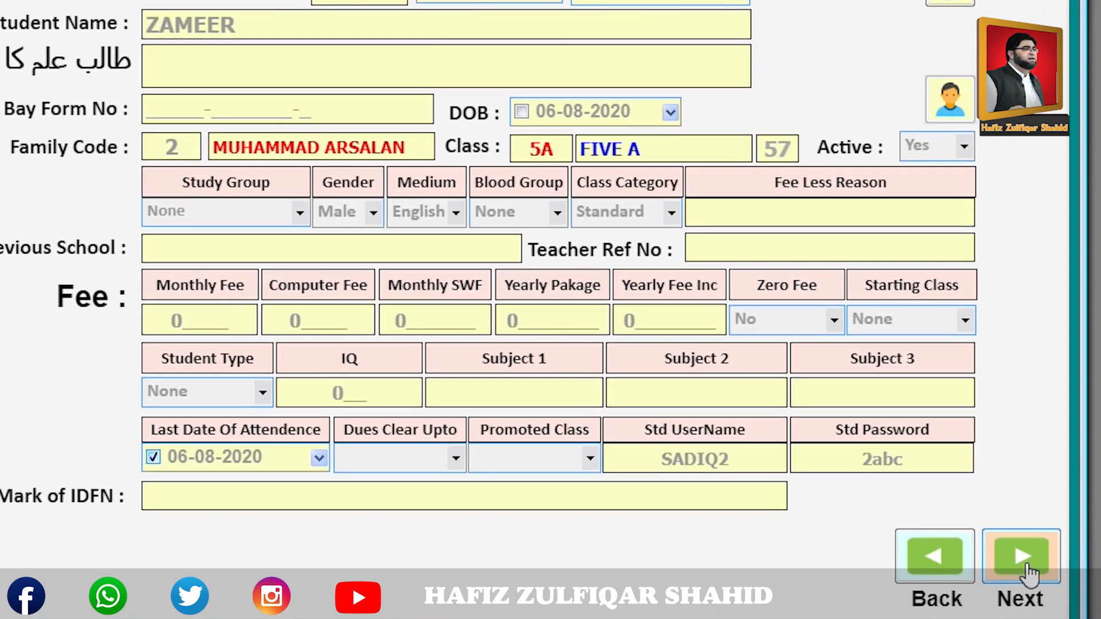
click(1032, 576)
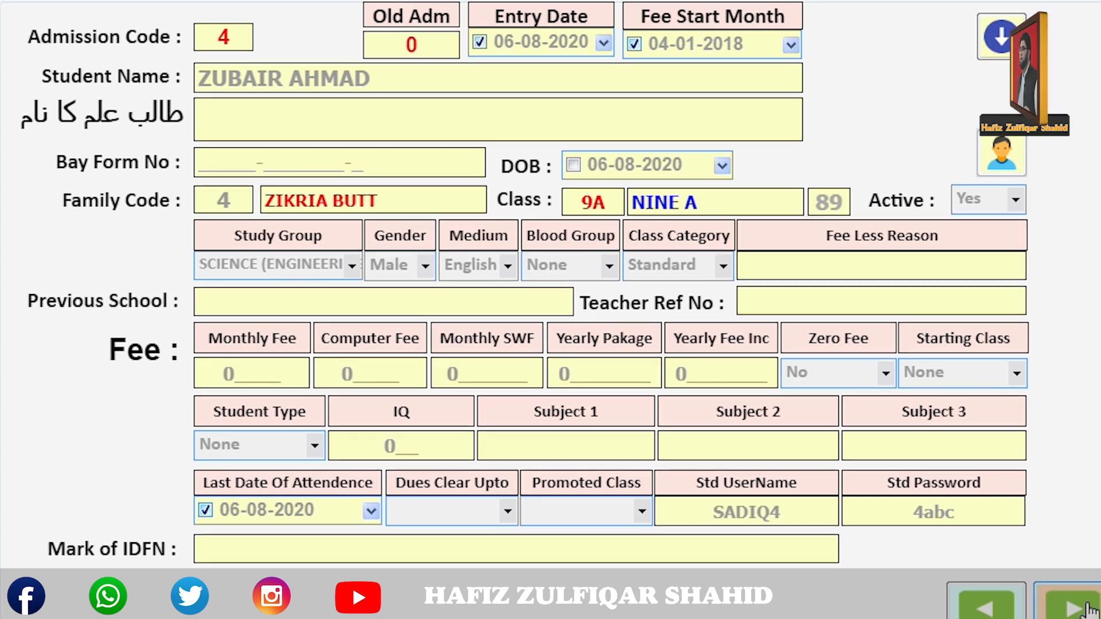
click(1071, 602)
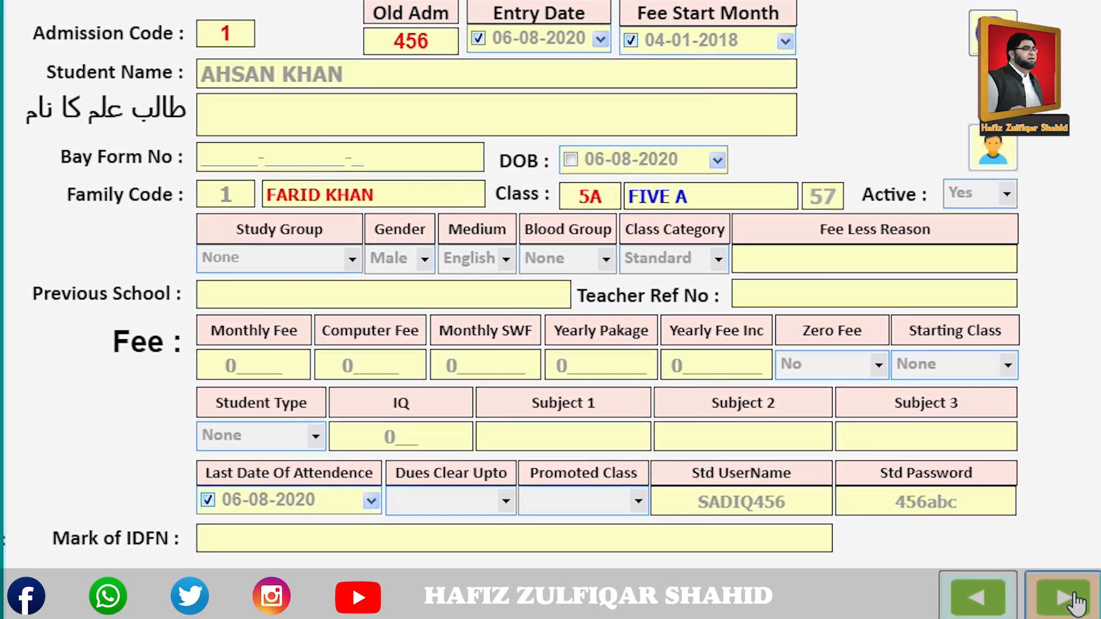
click(1076, 602)
click(1072, 600)
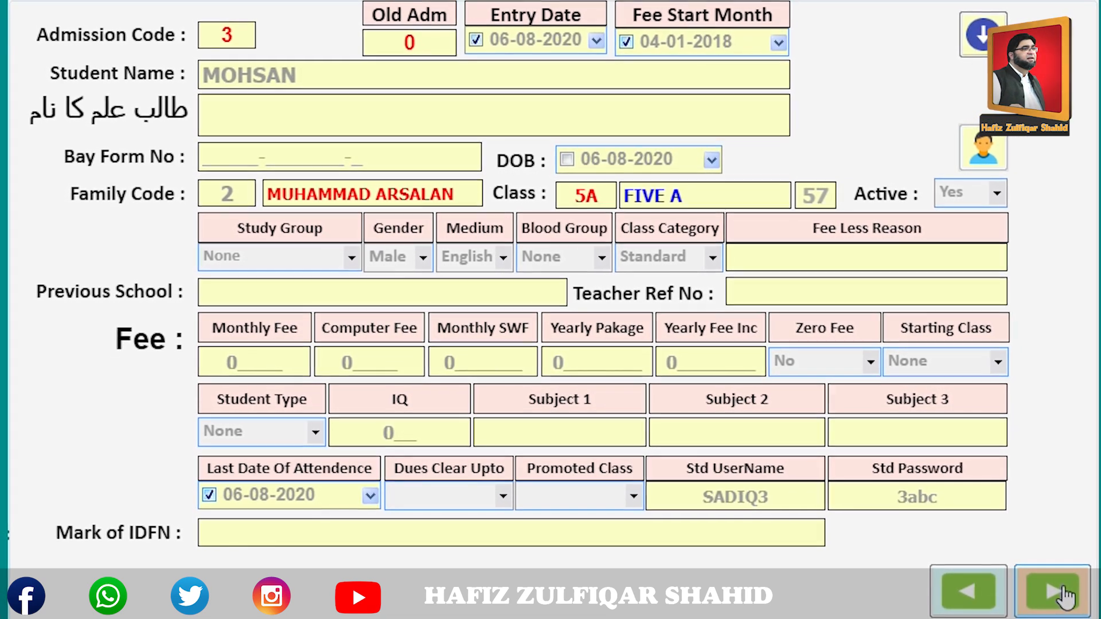
click(1067, 597)
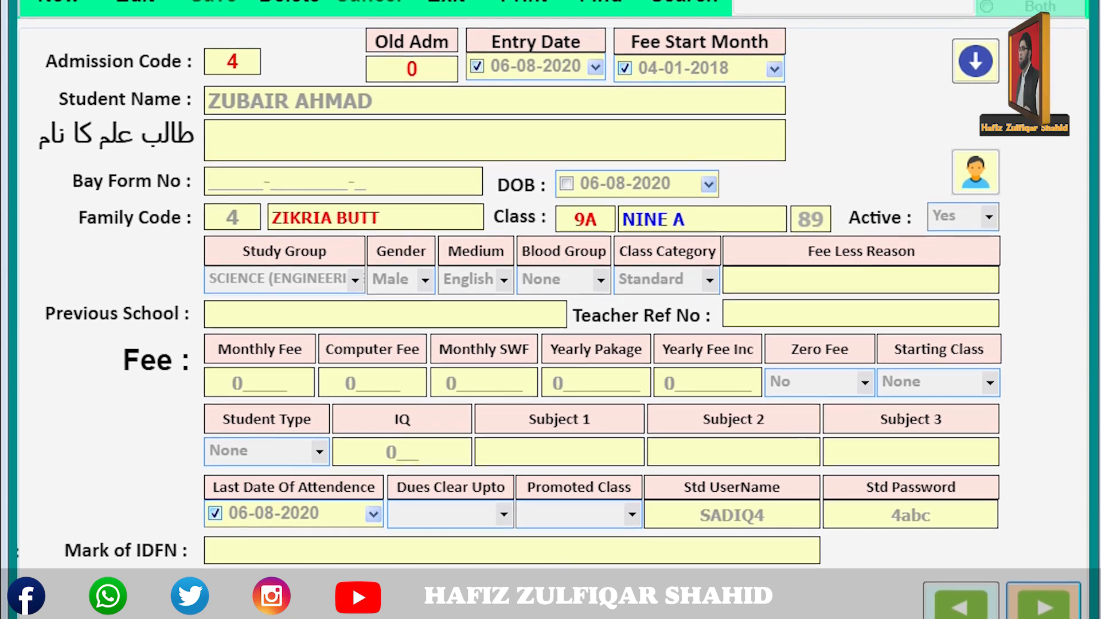
click(1045, 607)
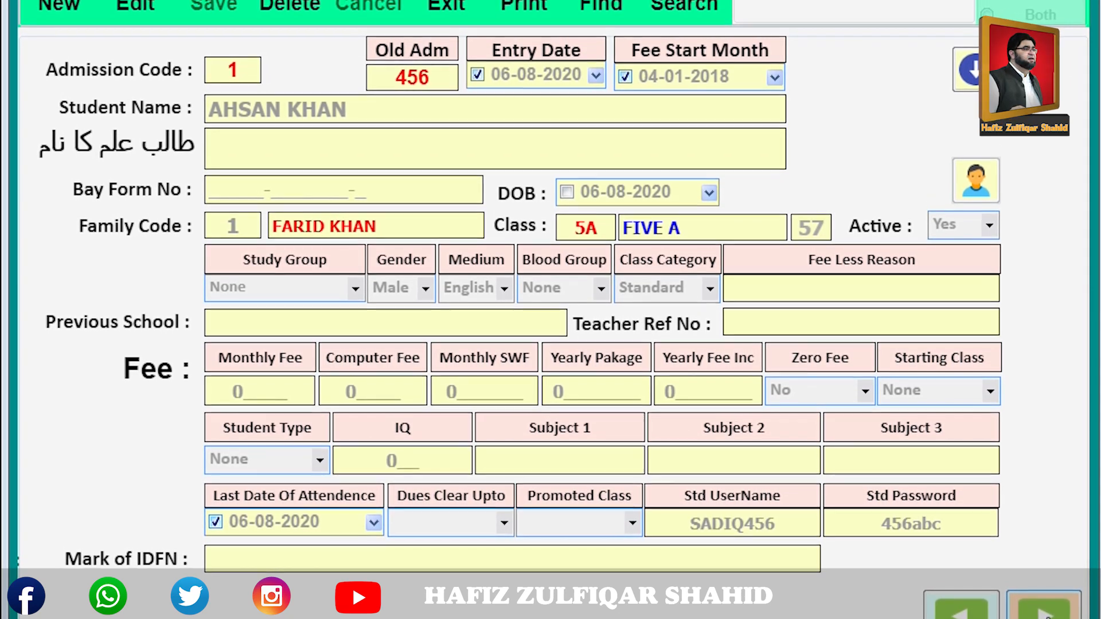
click(1046, 611)
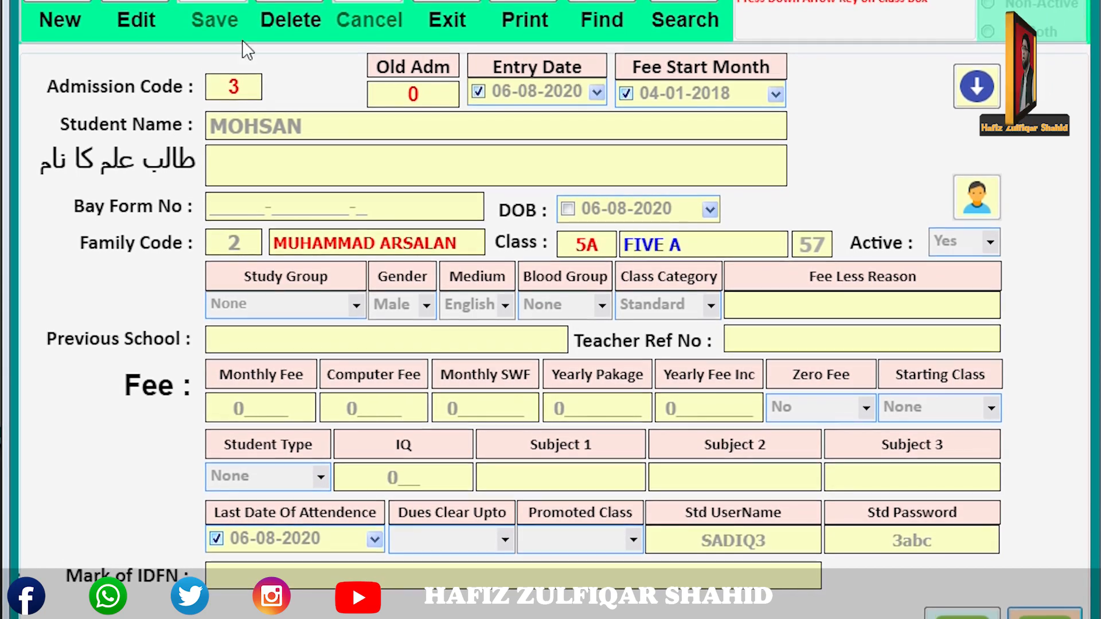
Reassign the admission code 3 student to class 9C (NINE C), study group ARTS (COMPUTER).
click(141, 5)
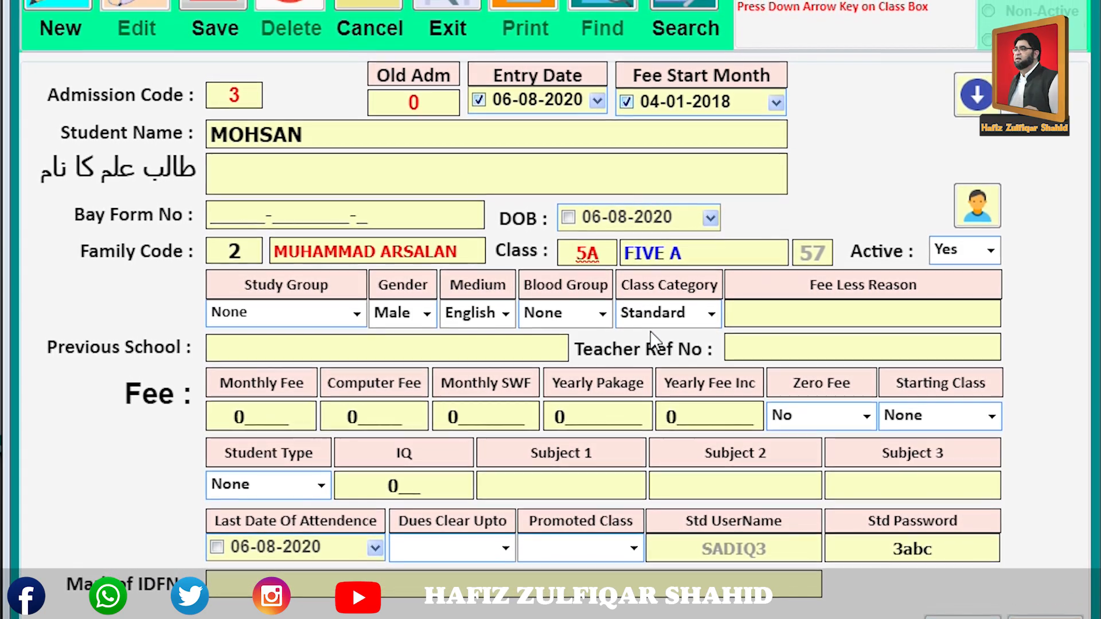
key(Down)
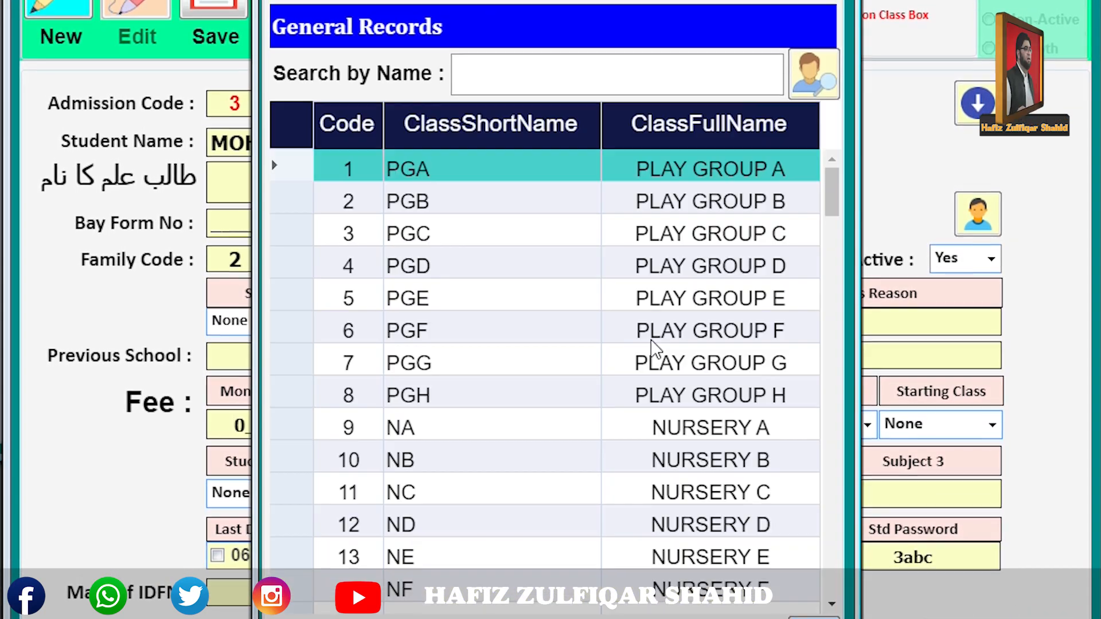
text(9A)
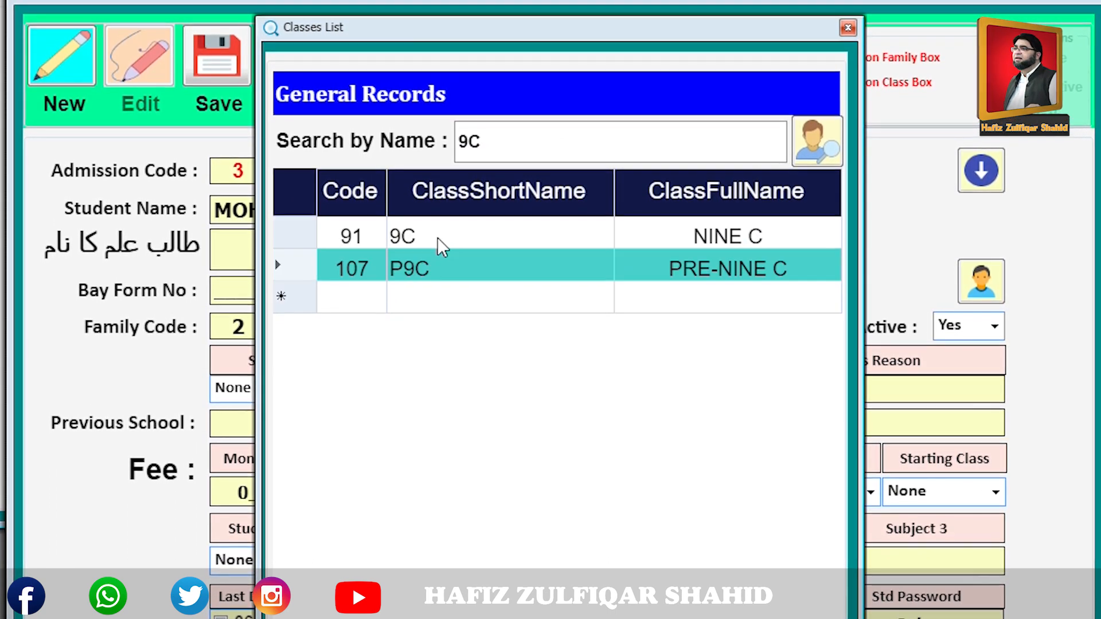
double_click(437, 235)
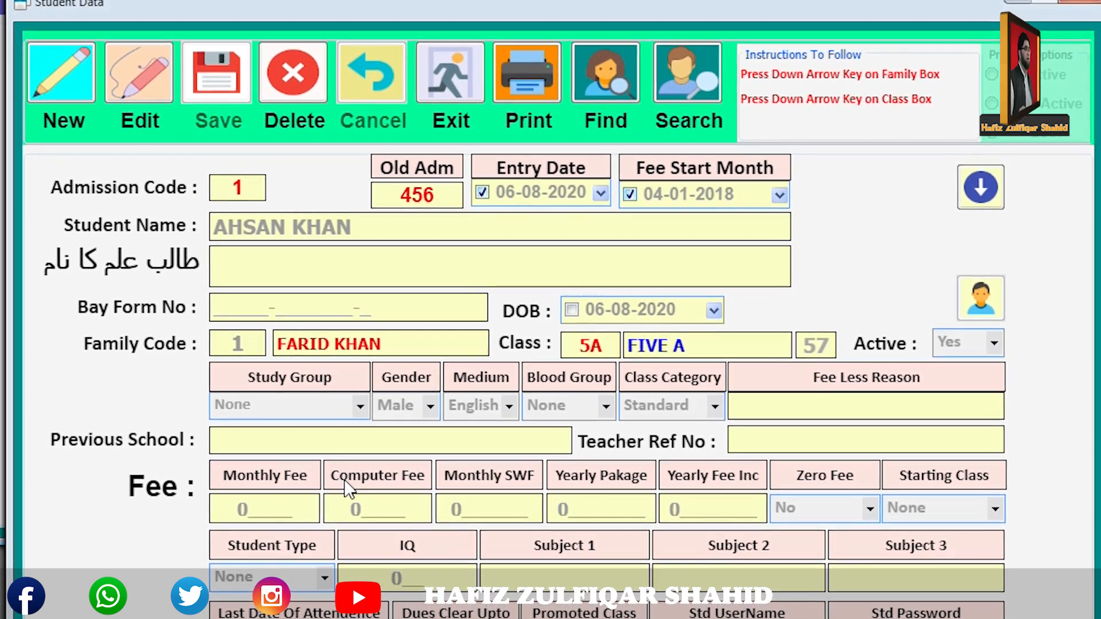
click(361, 401)
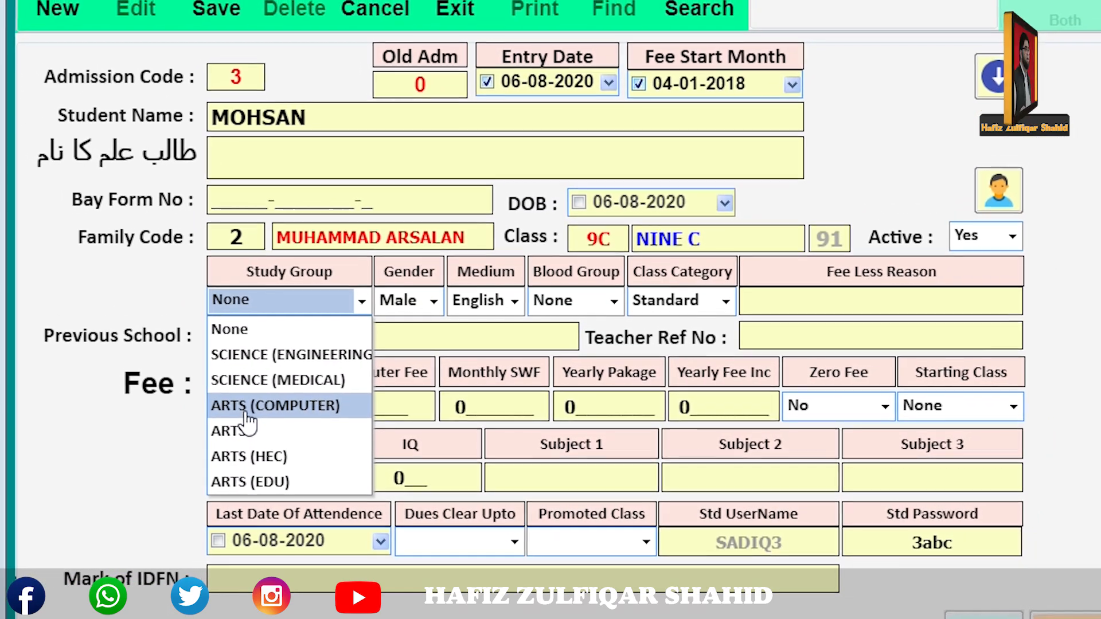
click(247, 413)
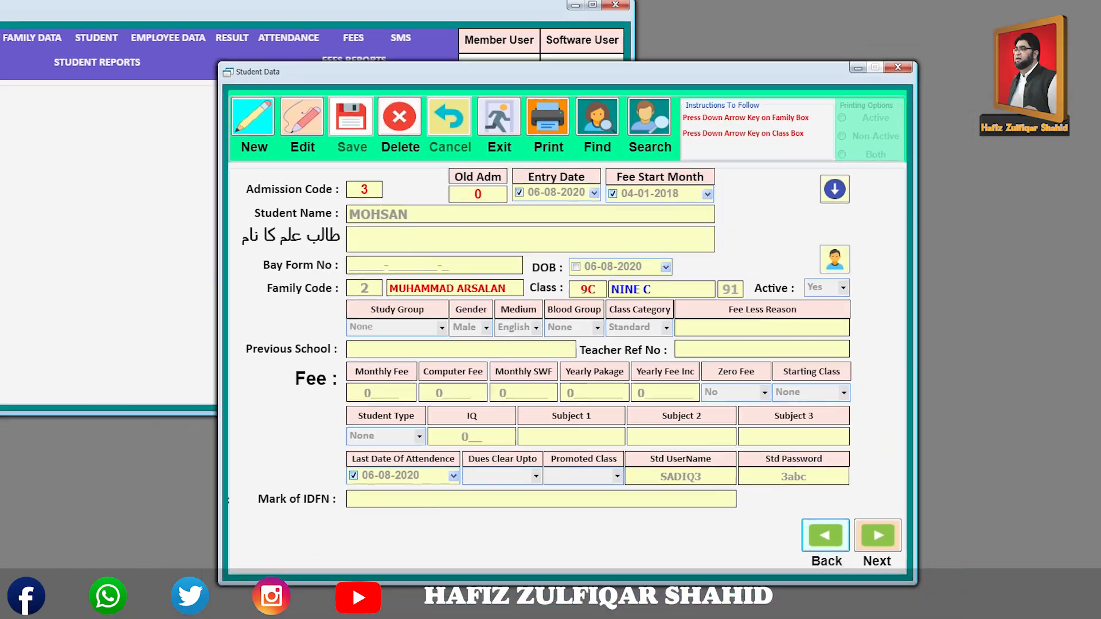
Log in to the PAK LMS portal with the student's user name and password, then open EXAM.
mouse_move(358, 618)
click(402, 600)
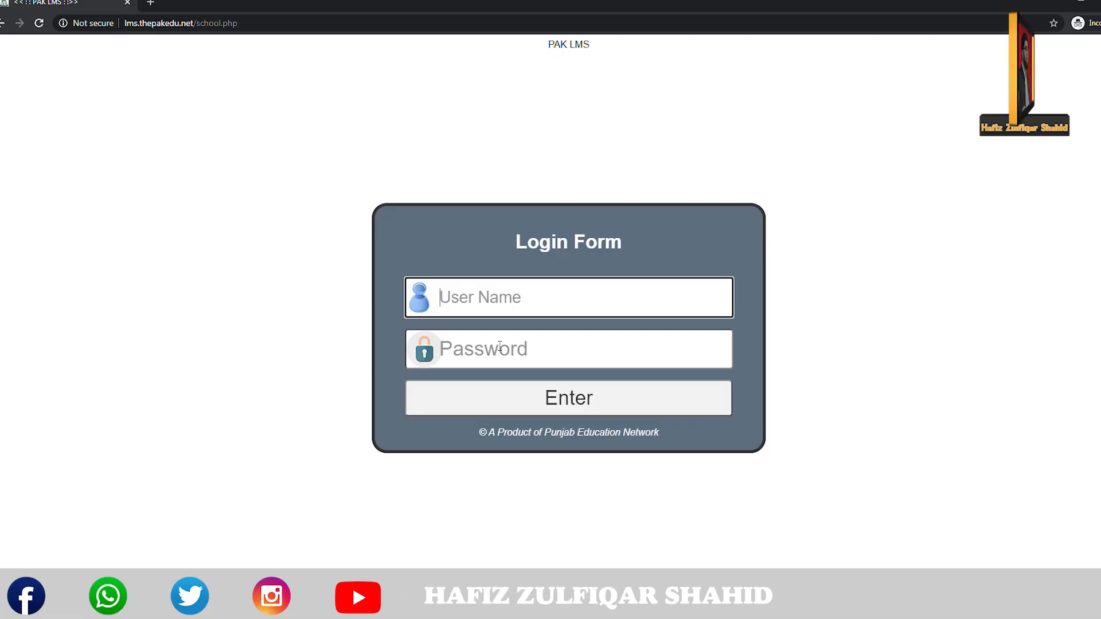
click(513, 297)
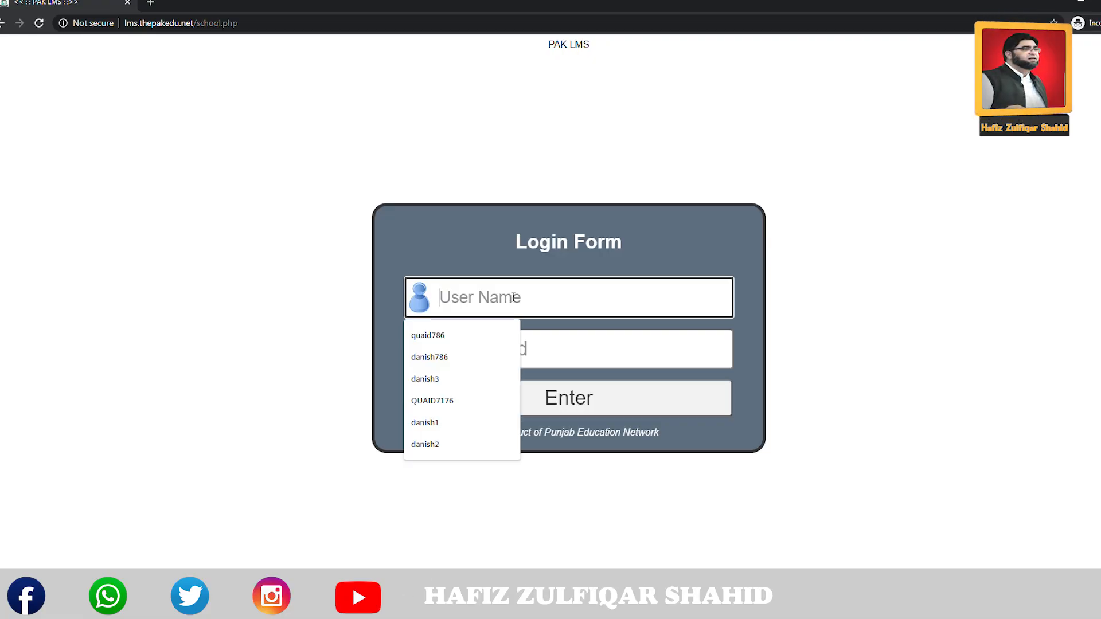
text(SADIQ)
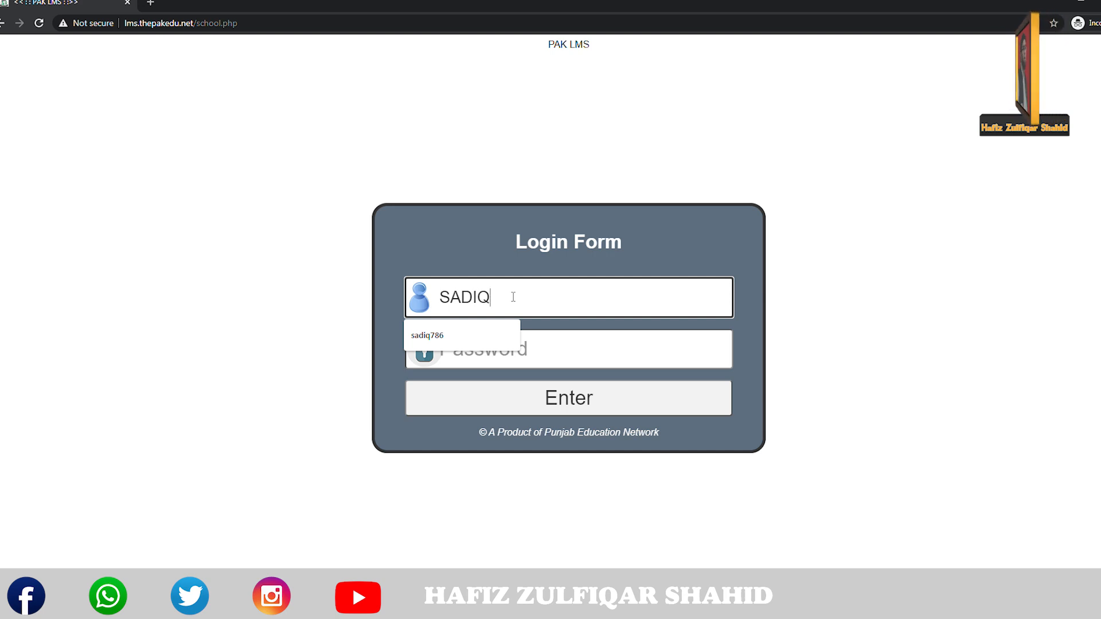
key(Return)
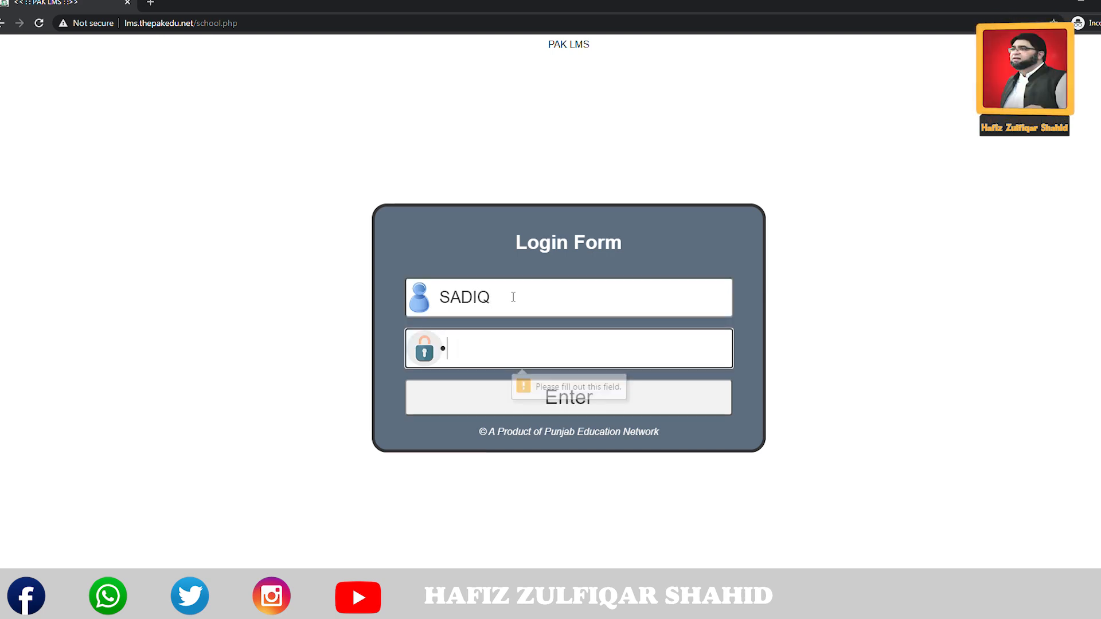
click(515, 302)
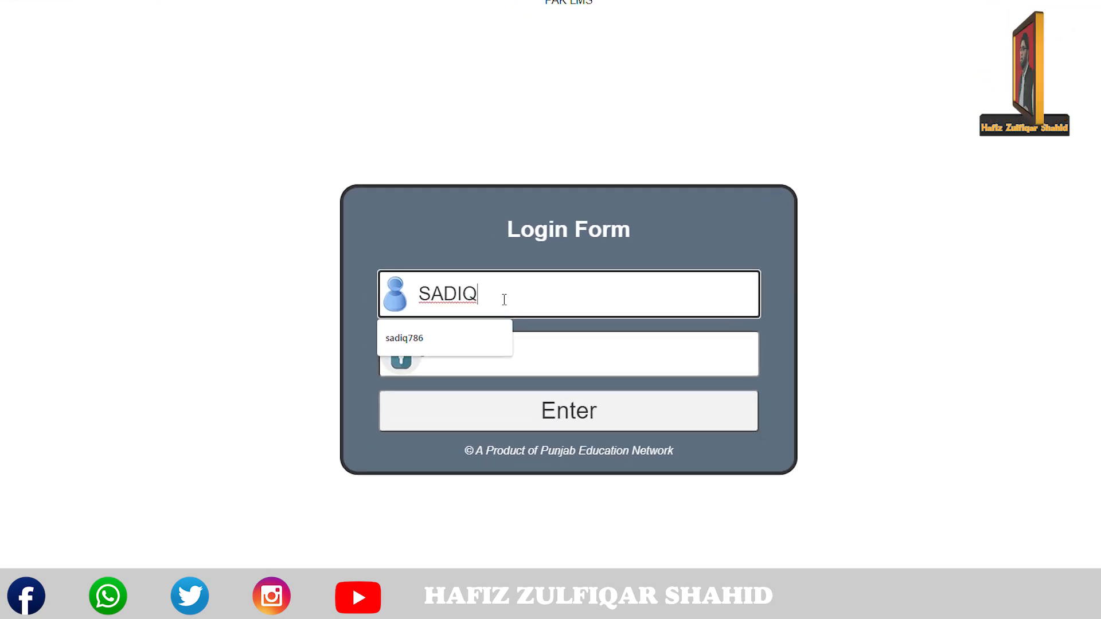
text(3)
key(Tab)
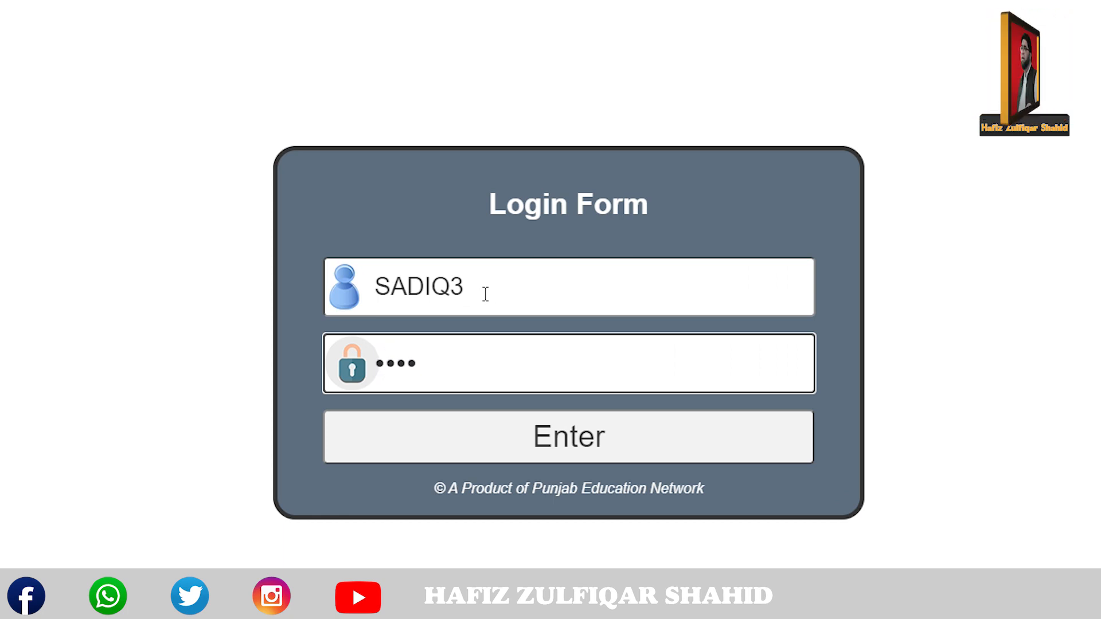
key(Return)
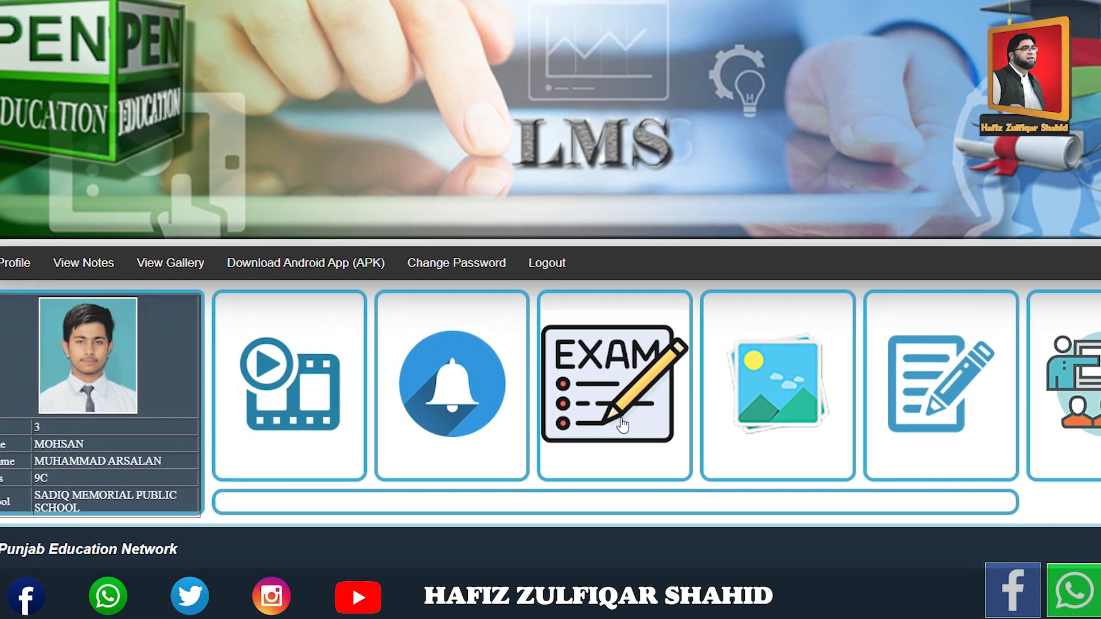
click(619, 383)
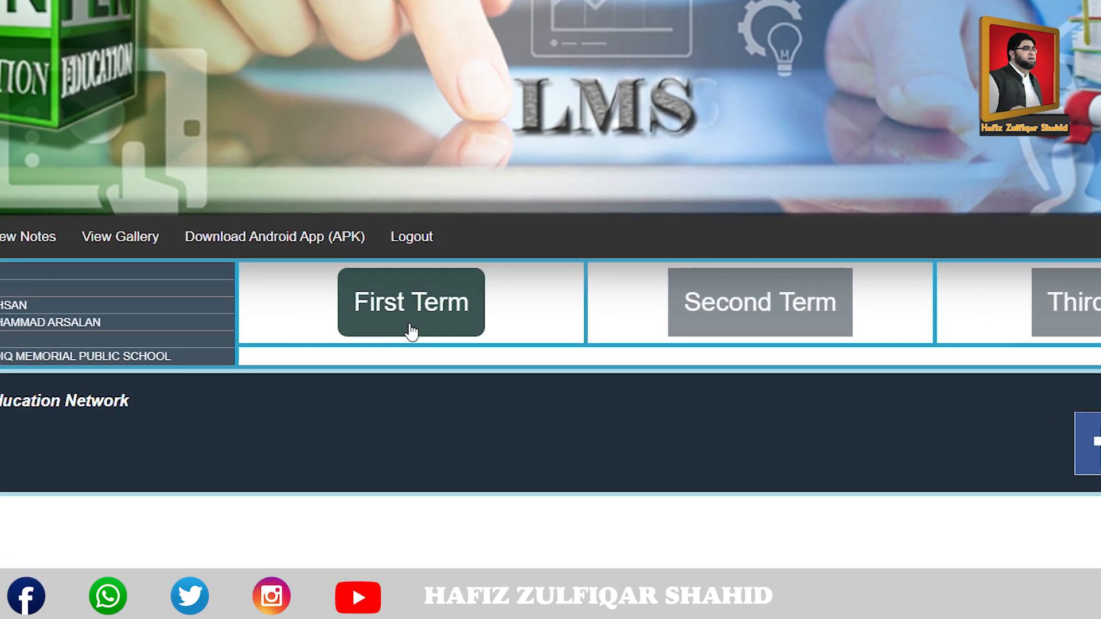
Open the First Term Online Exam List showing PTB Urdu and General Science.
click(396, 310)
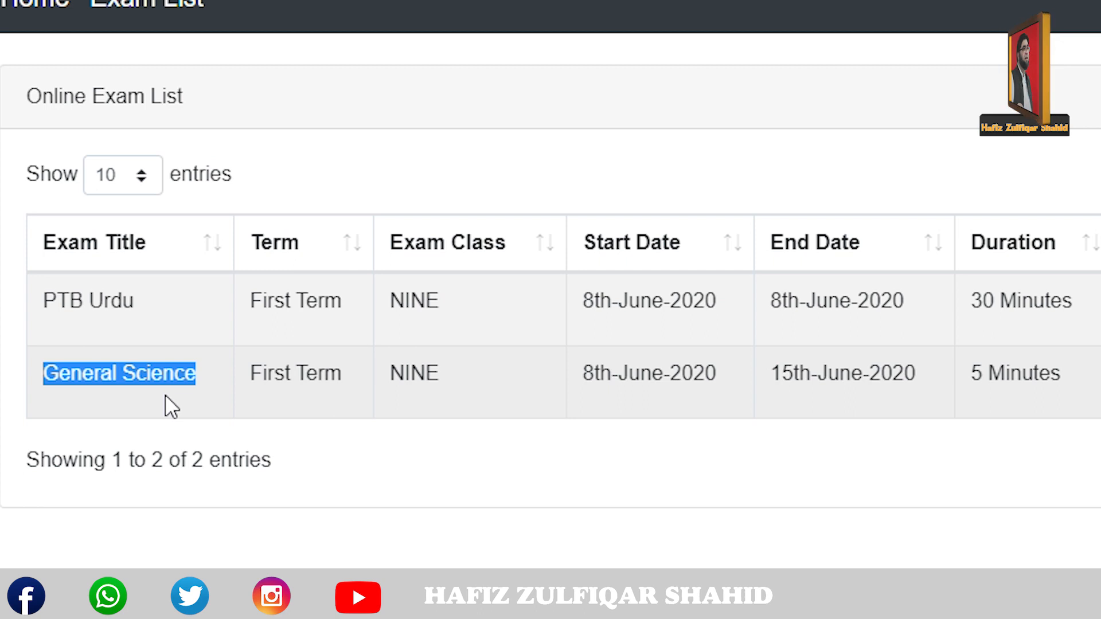
click(480, 321)
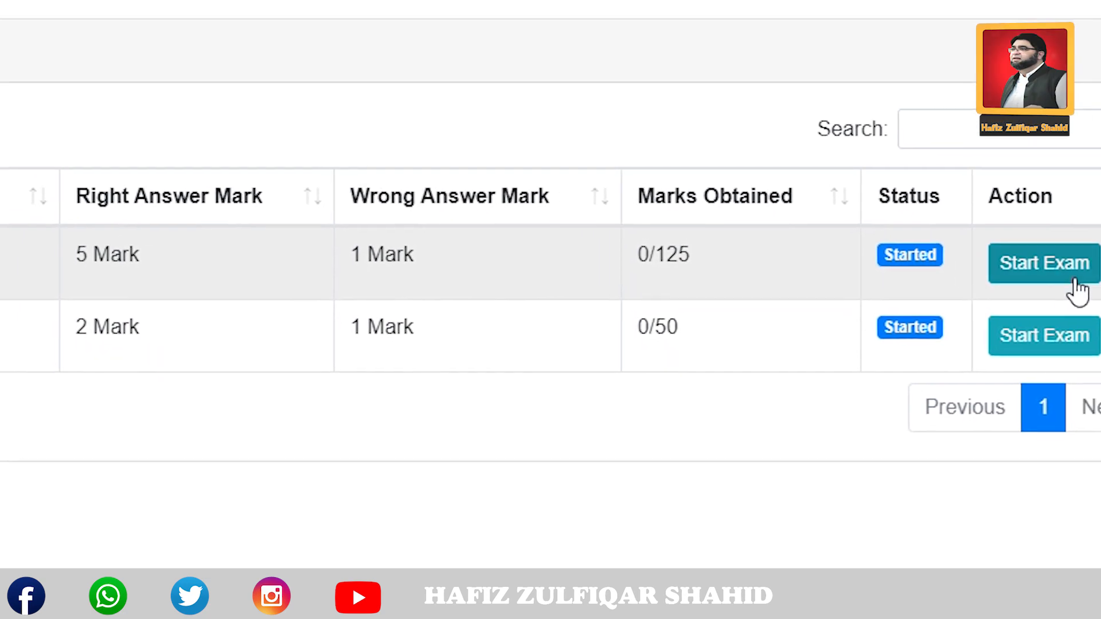
Start the PTB Urdu exam, answer through question 3, and submit the paper.
click(977, 242)
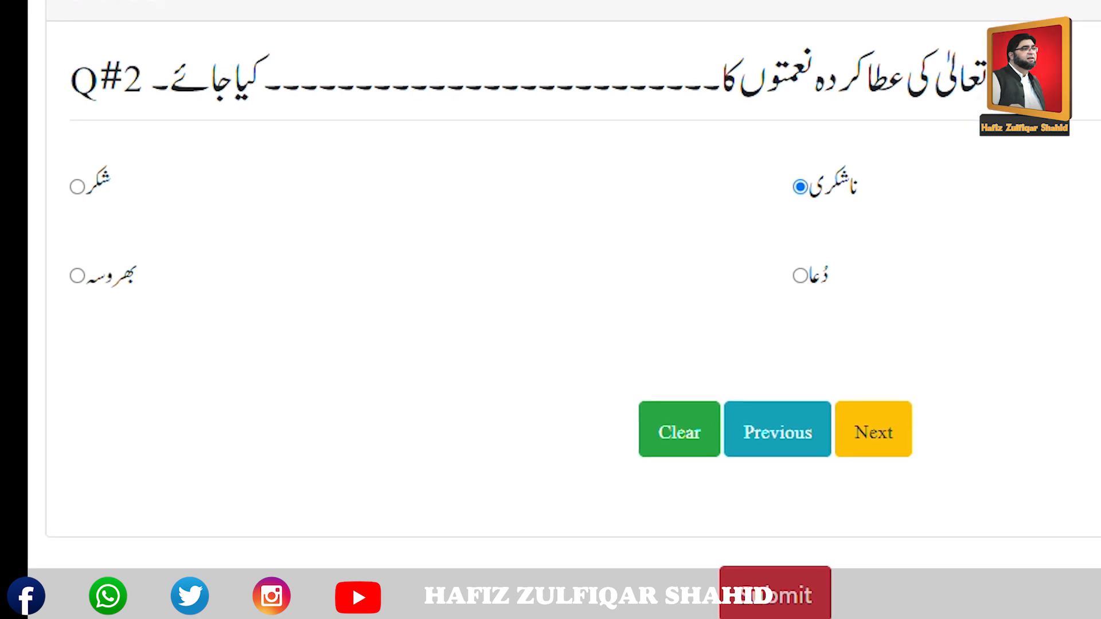
click(875, 441)
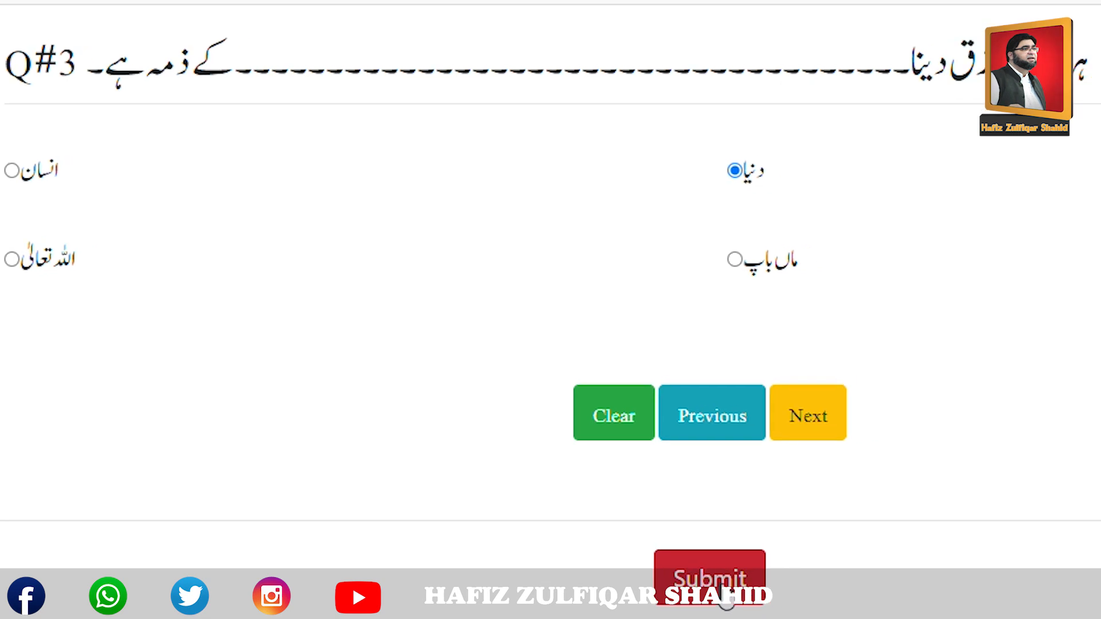
click(760, 594)
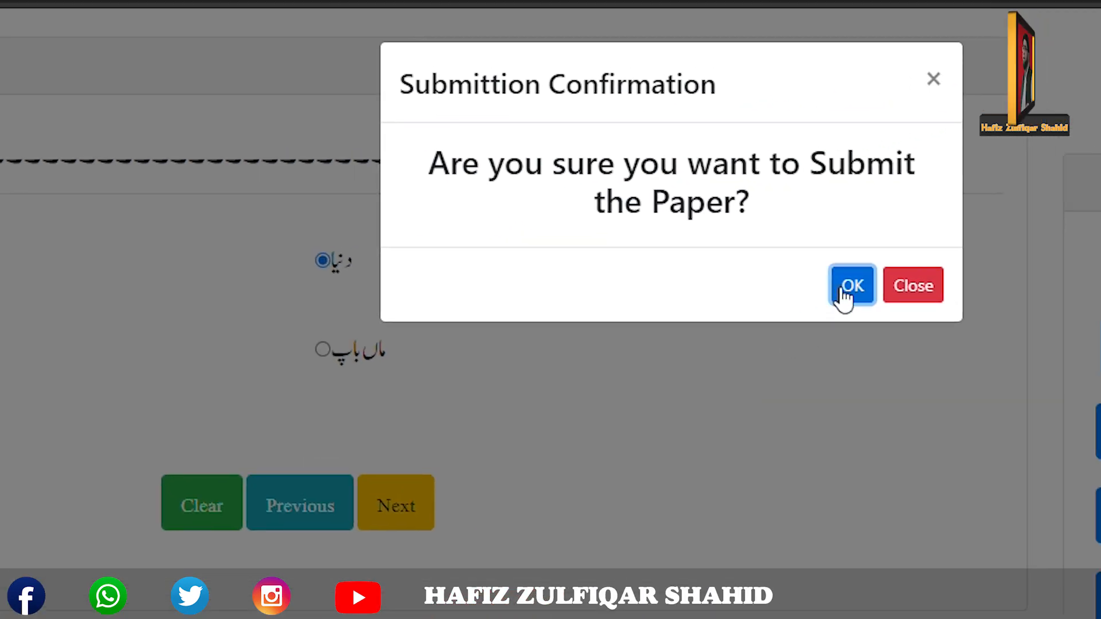
Confirm the submission and highlight the 3/125 score in the result.
click(875, 128)
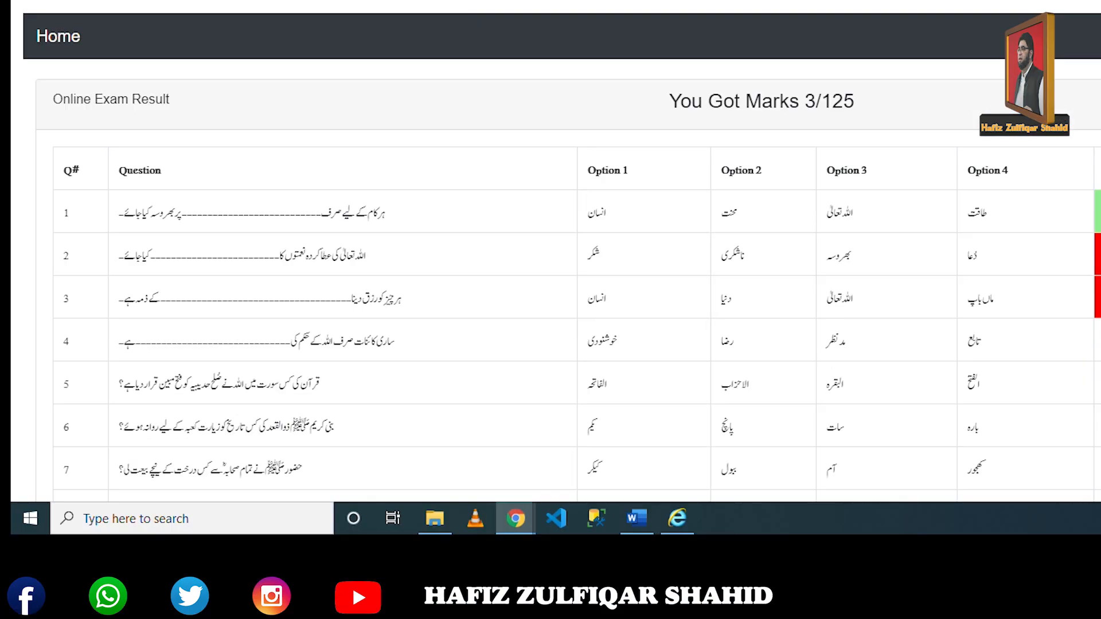
scroll(556, 287, down, 1)
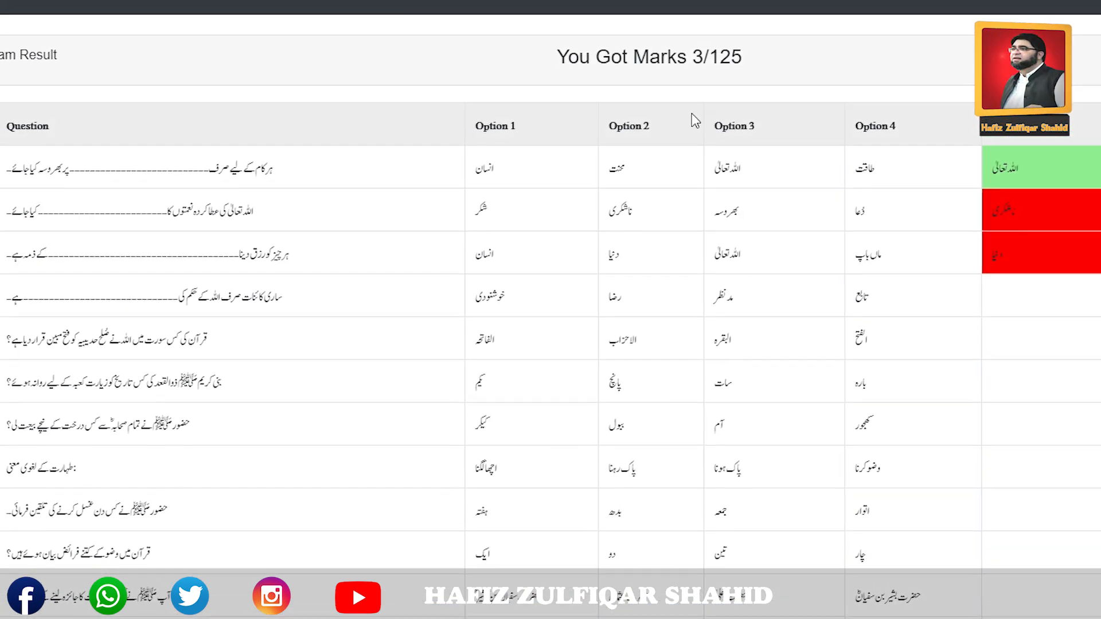
drag(691, 47, 708, 47)
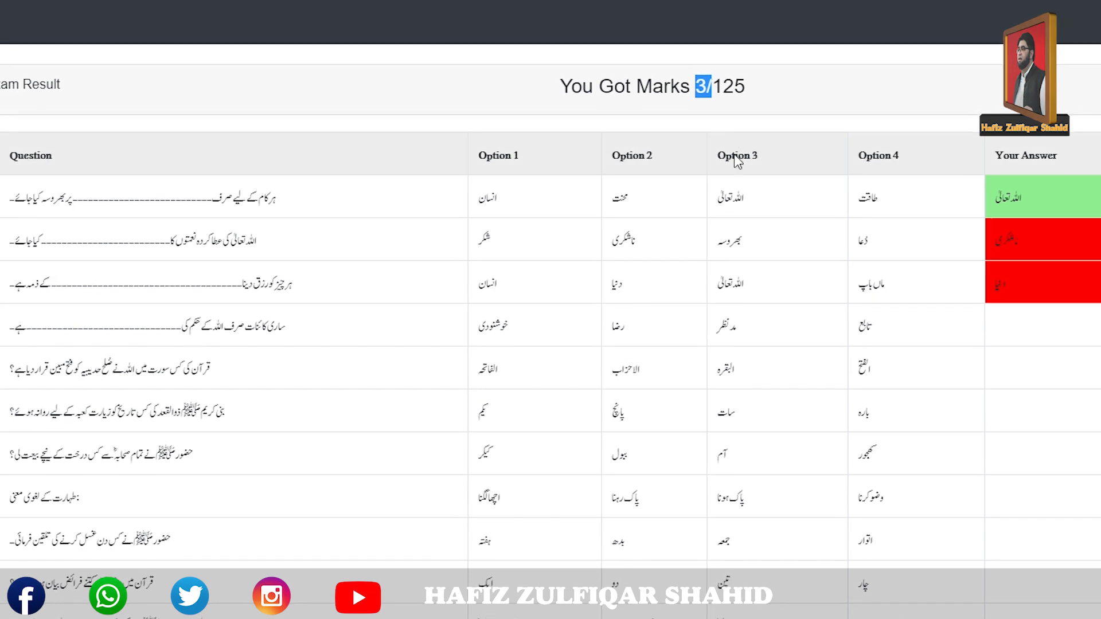
click(706, 97)
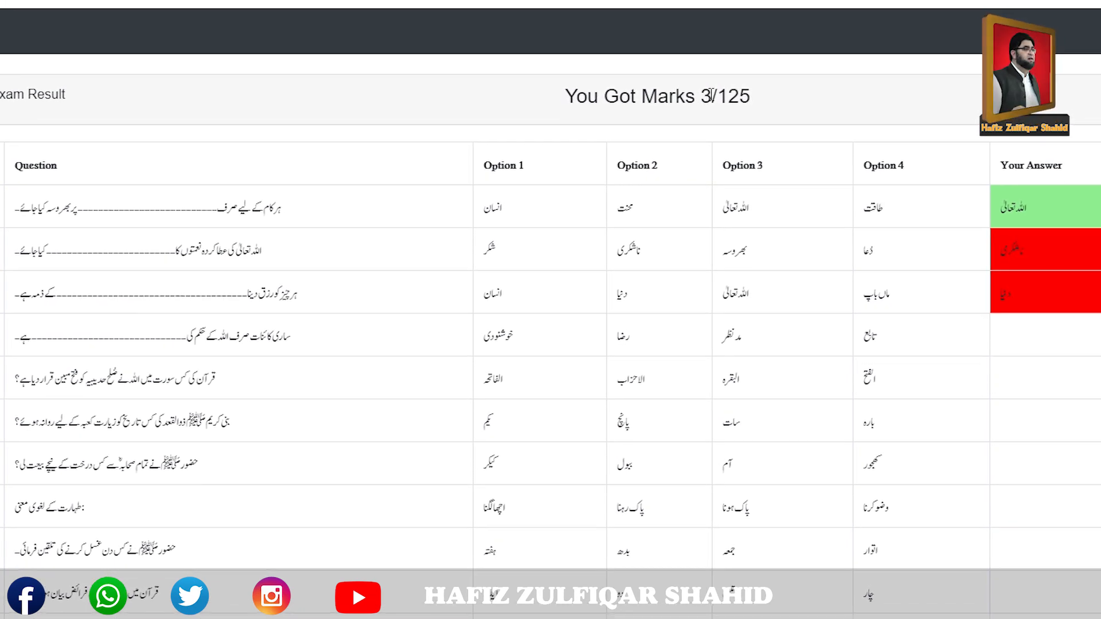
drag(693, 71, 733, 71)
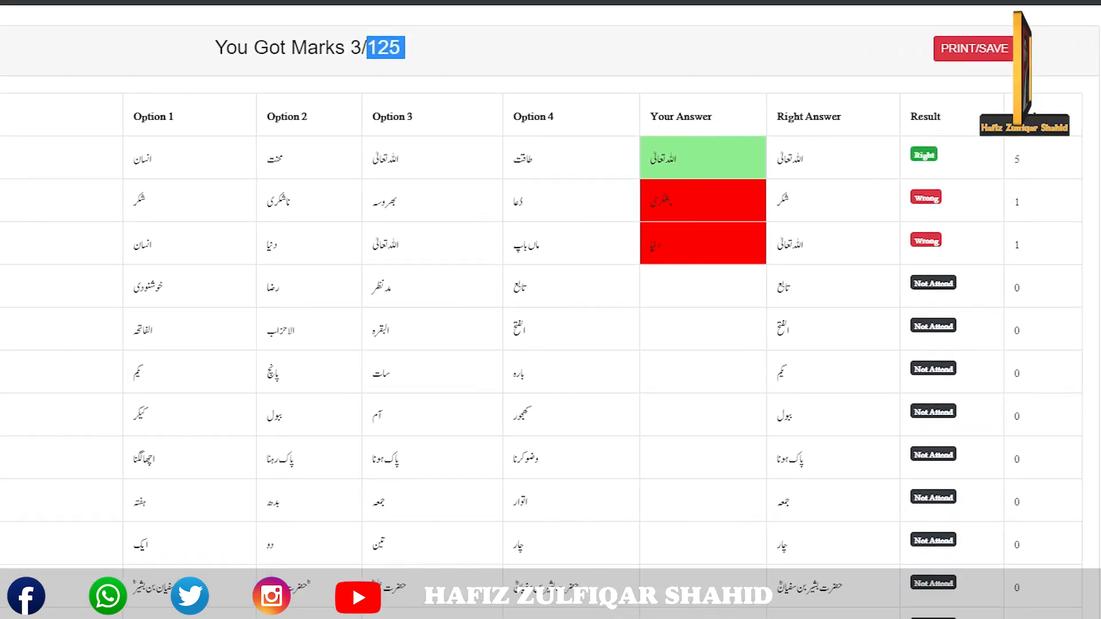
Scroll the Online Exam Result table to review right, wrong and unattempted answers.
scroll(551, 310, down, 7)
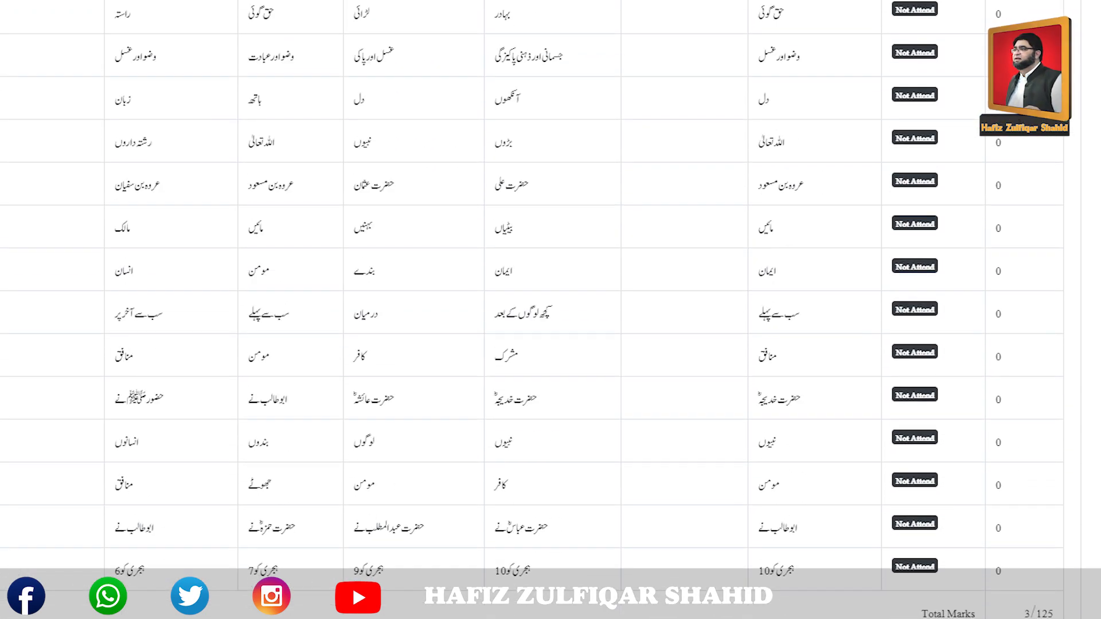
scroll(939, 199, up, 7)
scroll(939, 199, down, 5)
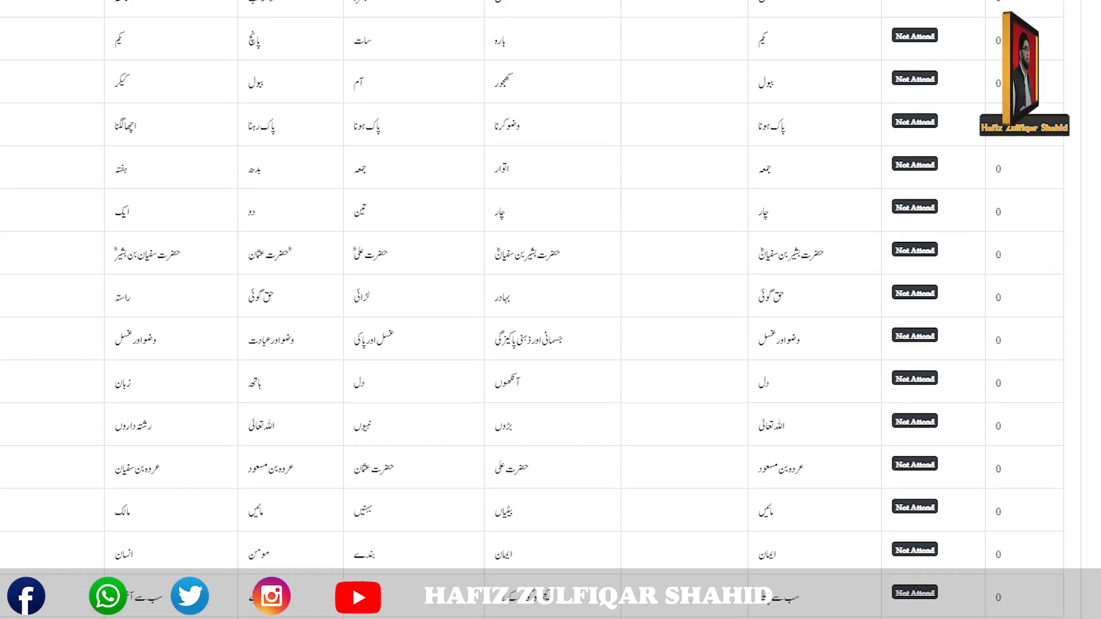
scroll(939, 199, up, 5)
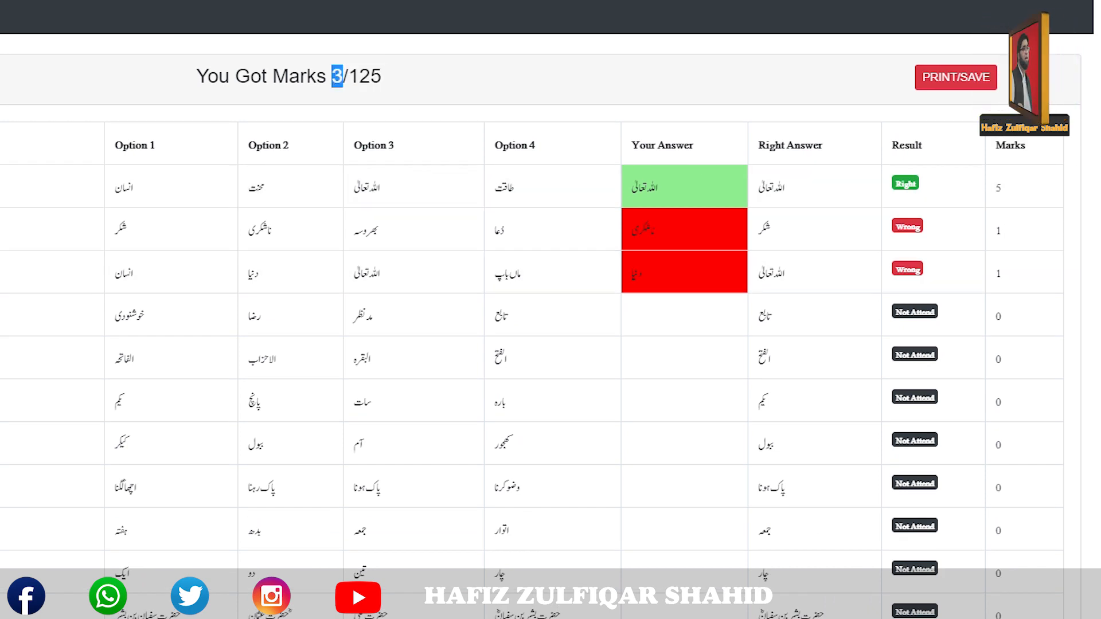
scroll(532, 309, down, 10)
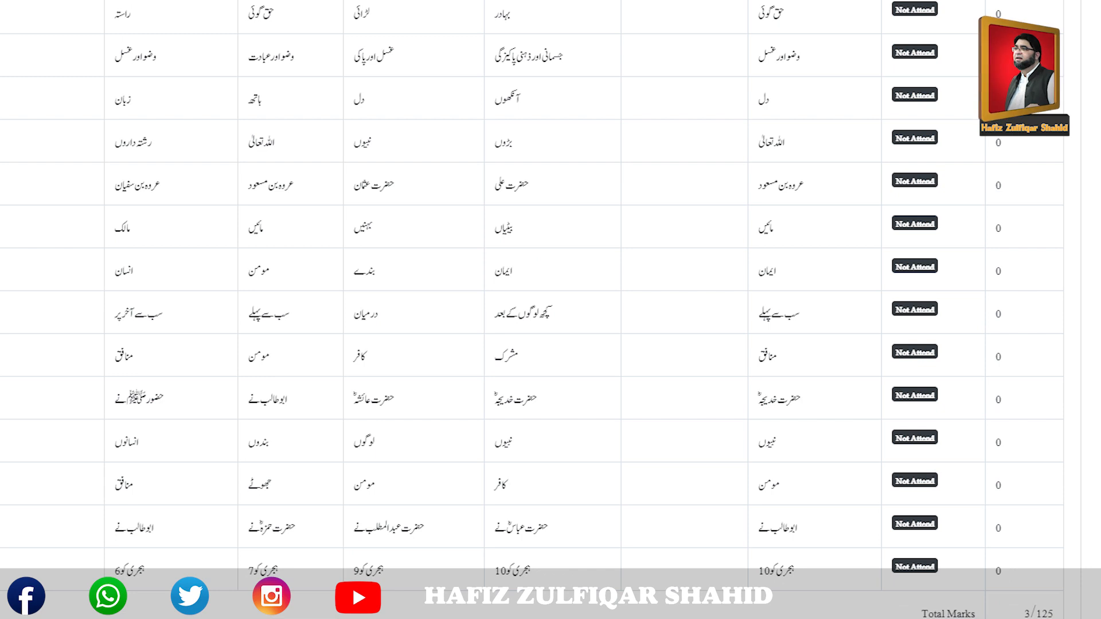
scroll(531, 310, up, 12)
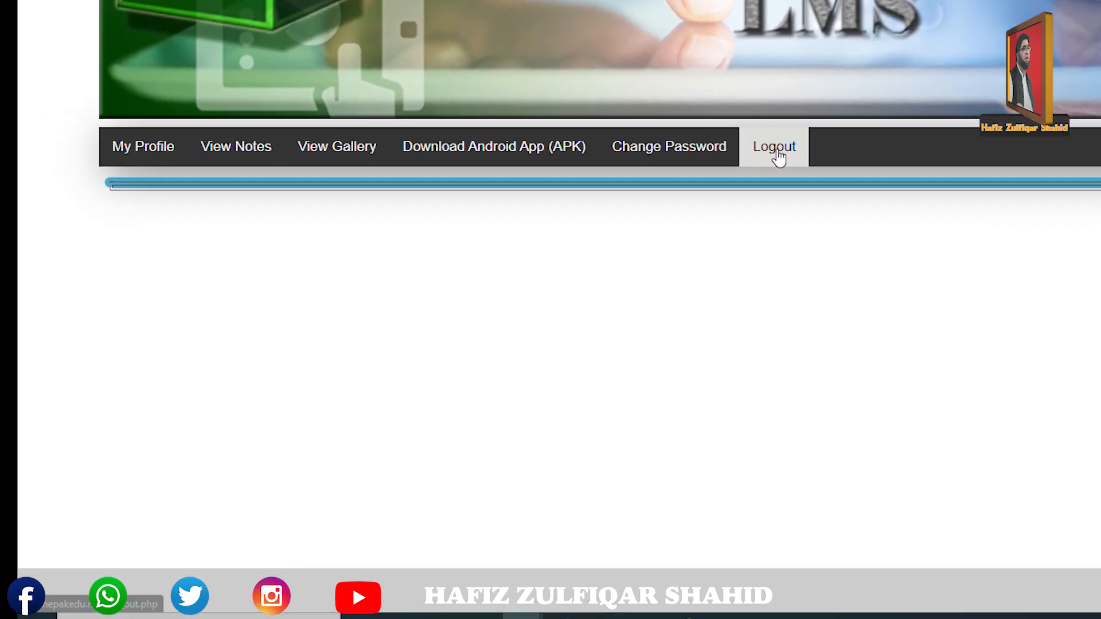
Log out and look up the next student's user name in the desktop records.
click(776, 148)
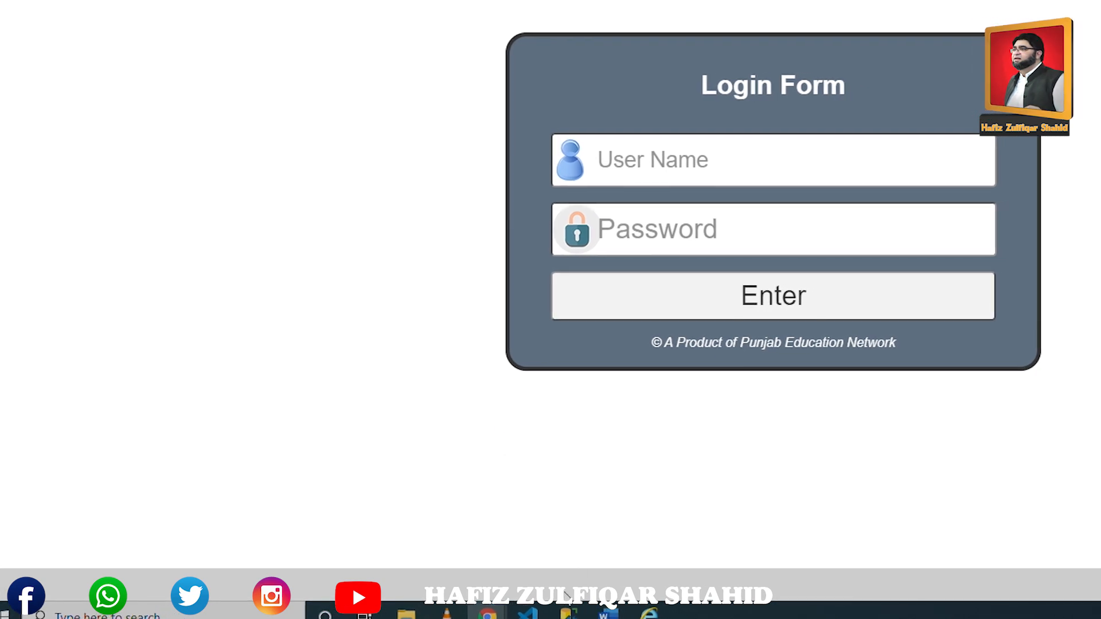
mouse_move(465, 615)
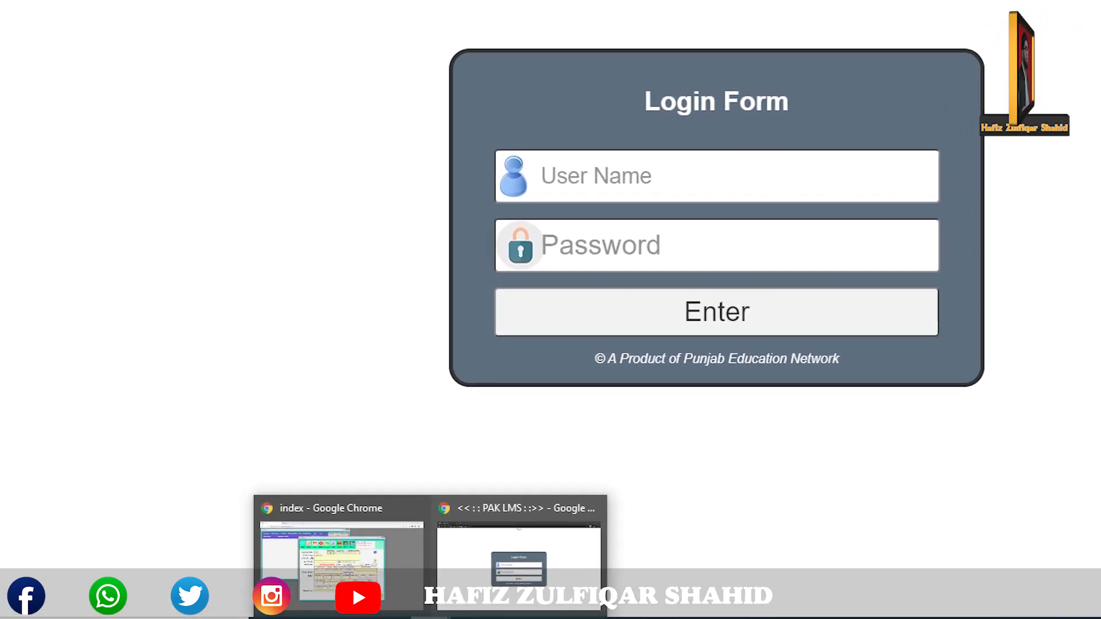
click(376, 554)
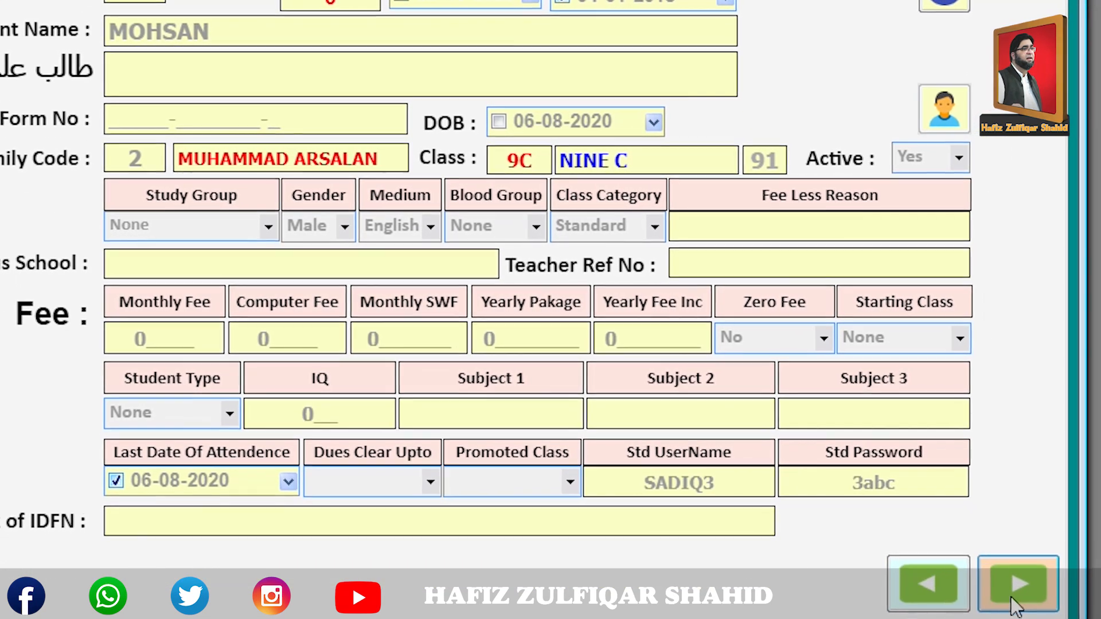
click(1014, 602)
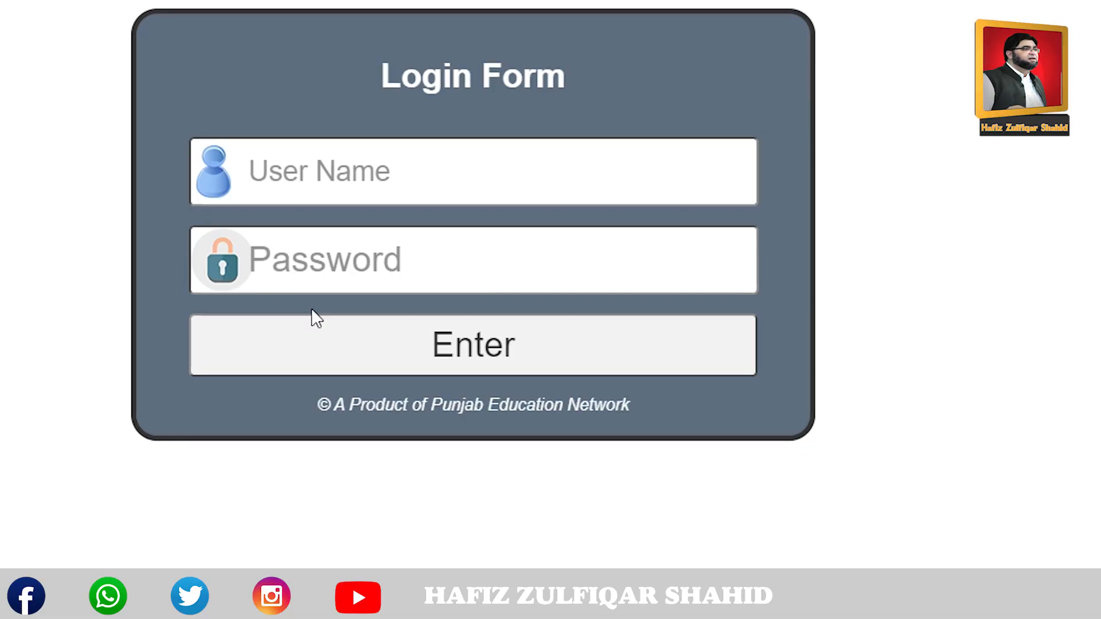
Sign in to PAK LMS with the next student's user name and password.
click(322, 185)
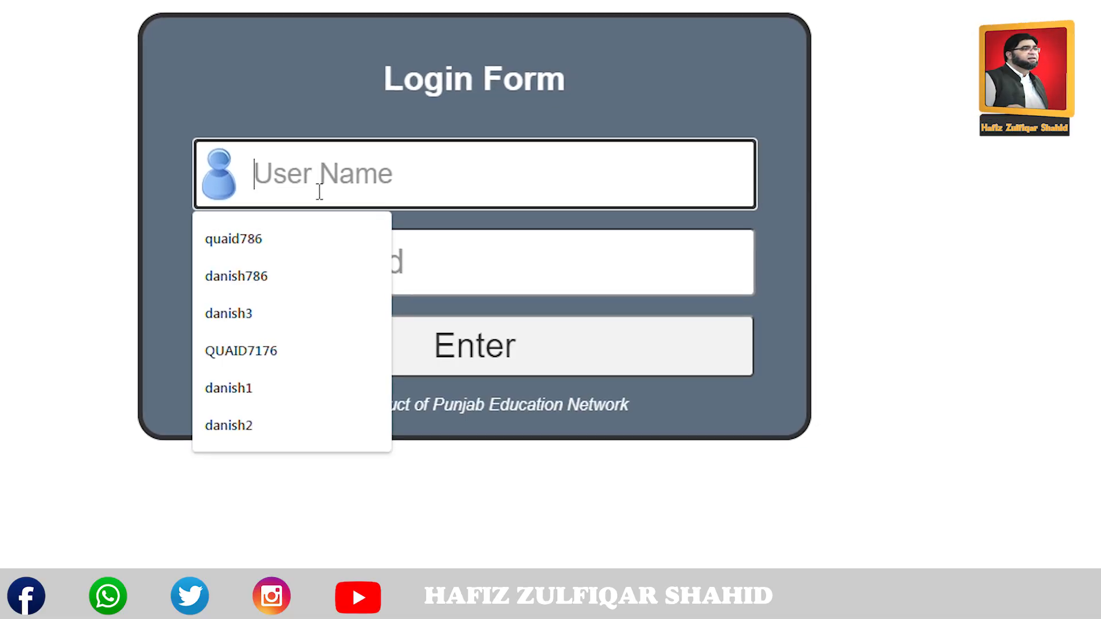
text(SADIQ4)
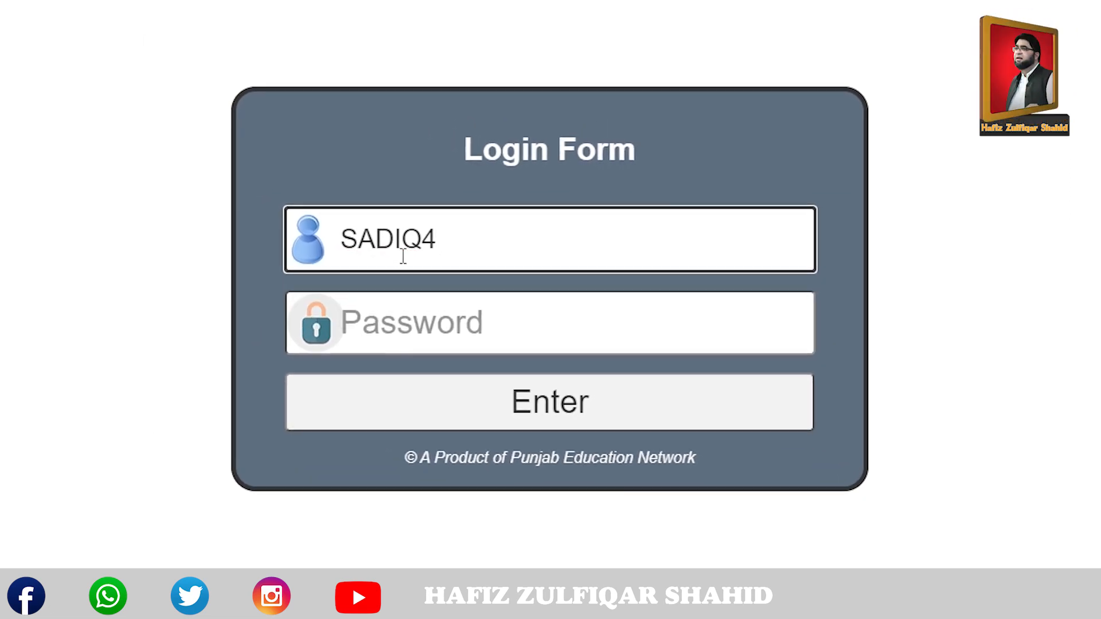
key(Tab)
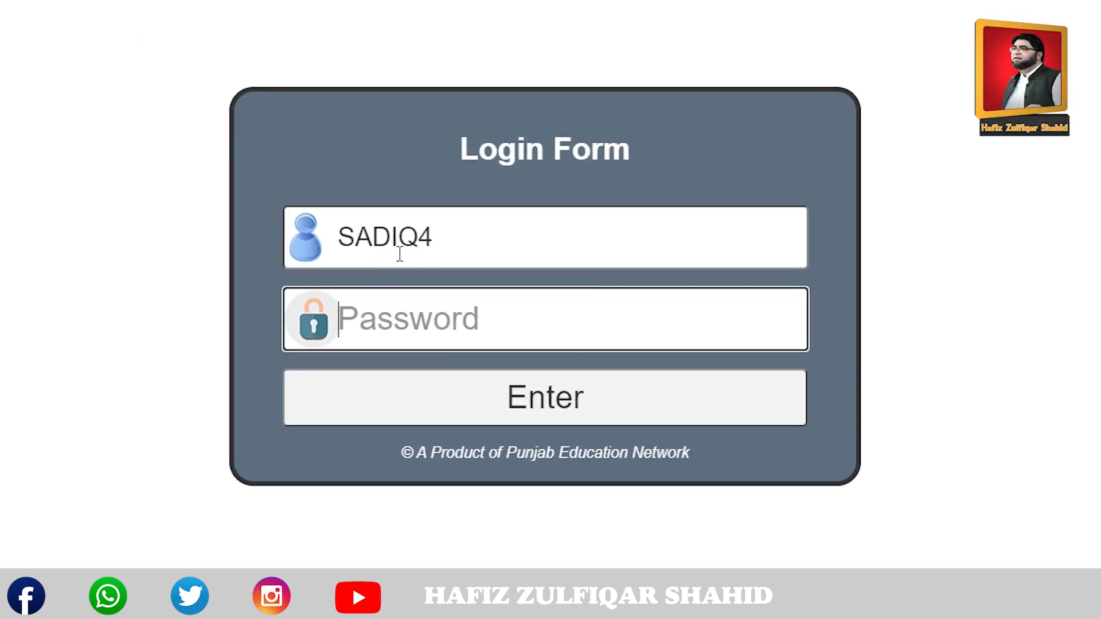
text(••••)
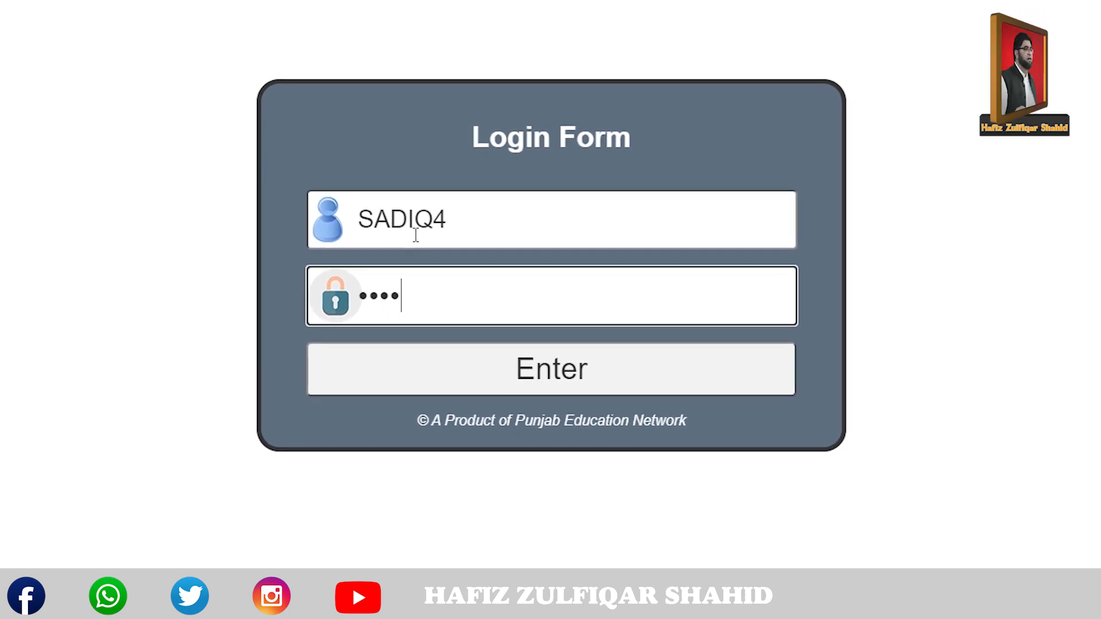
key(Return)
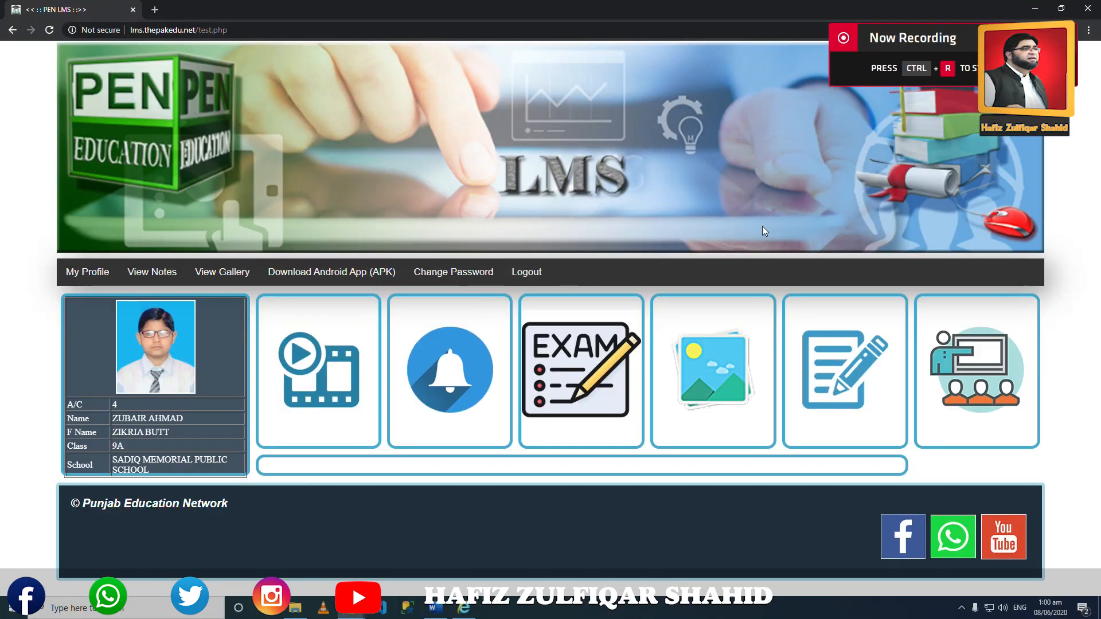
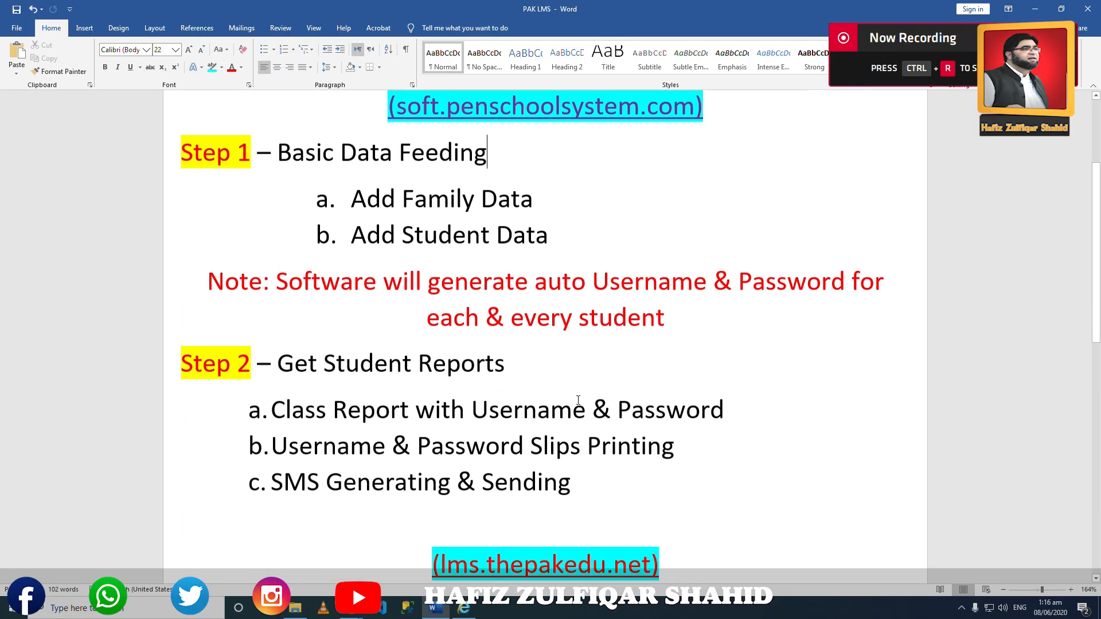
Scroll the Word steps document to Step 6, Getting Final Results, and switch to Pen School System.
scroll(576, 403, down, 2)
scroll(576, 402, down, 3)
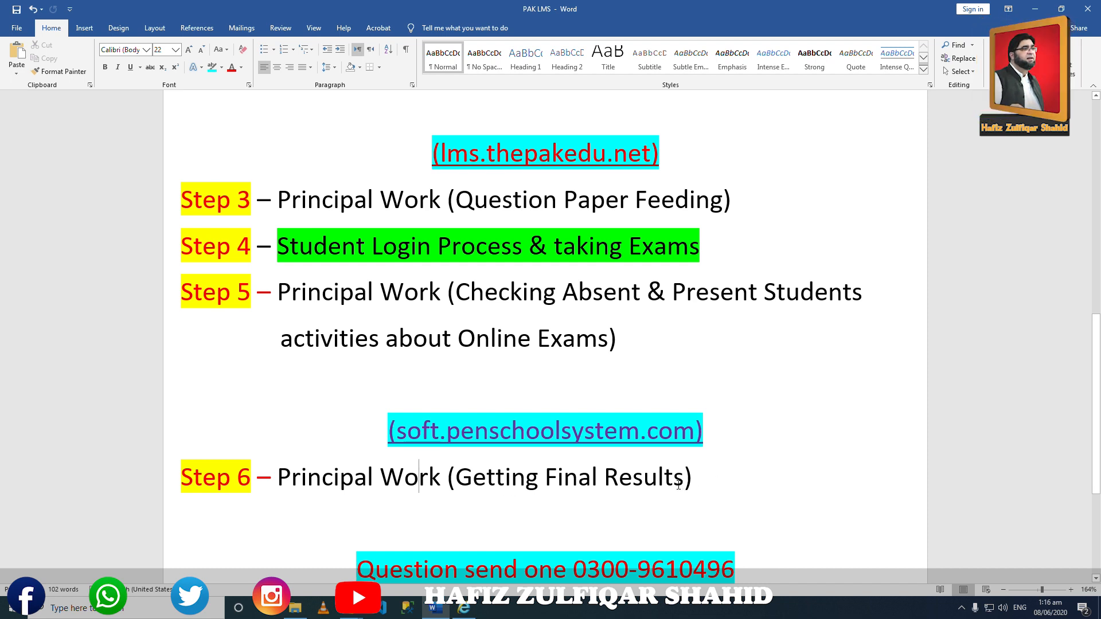
scroll(577, 475, down, 3)
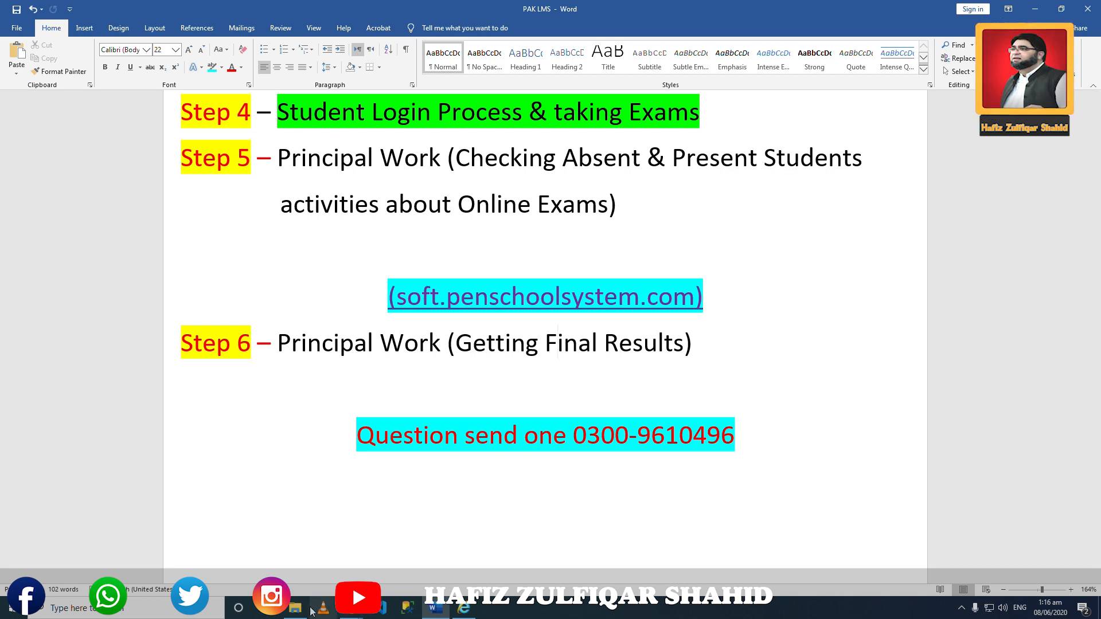
mouse_move(356, 614)
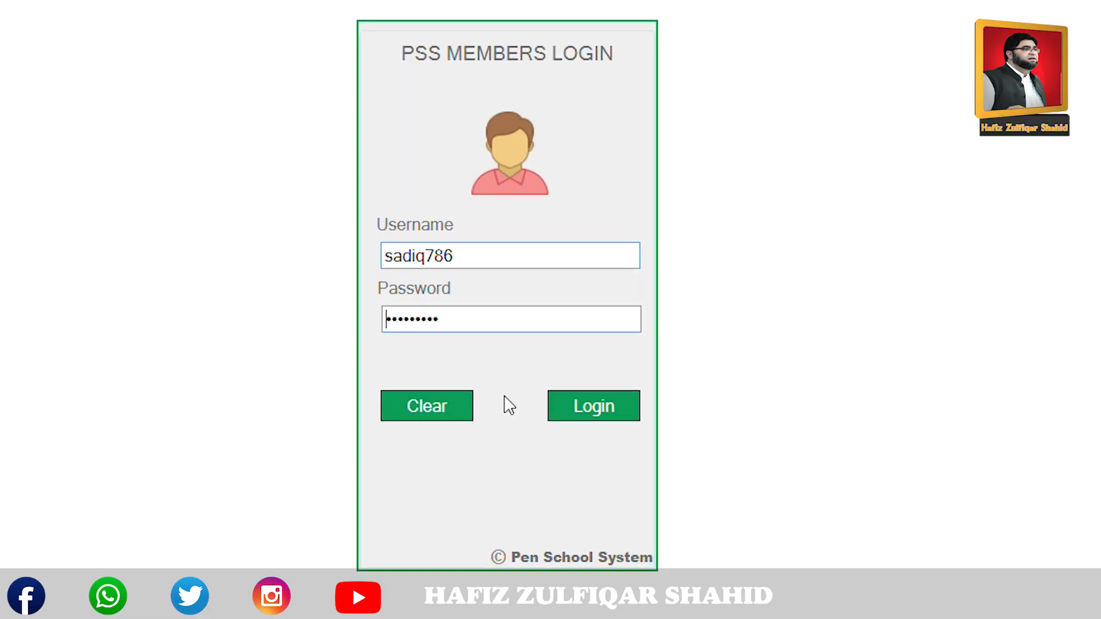
Clear the existing login fields and begin entering the other member's username.
drag(477, 258, 128, 265)
click(404, 401)
click(420, 256)
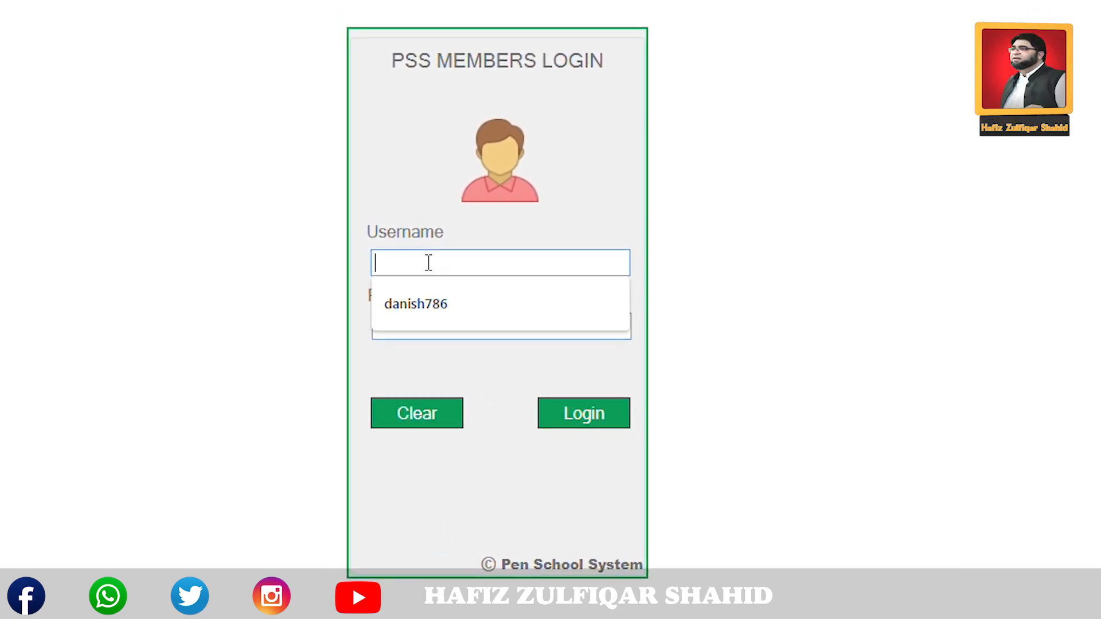
text(QUA)
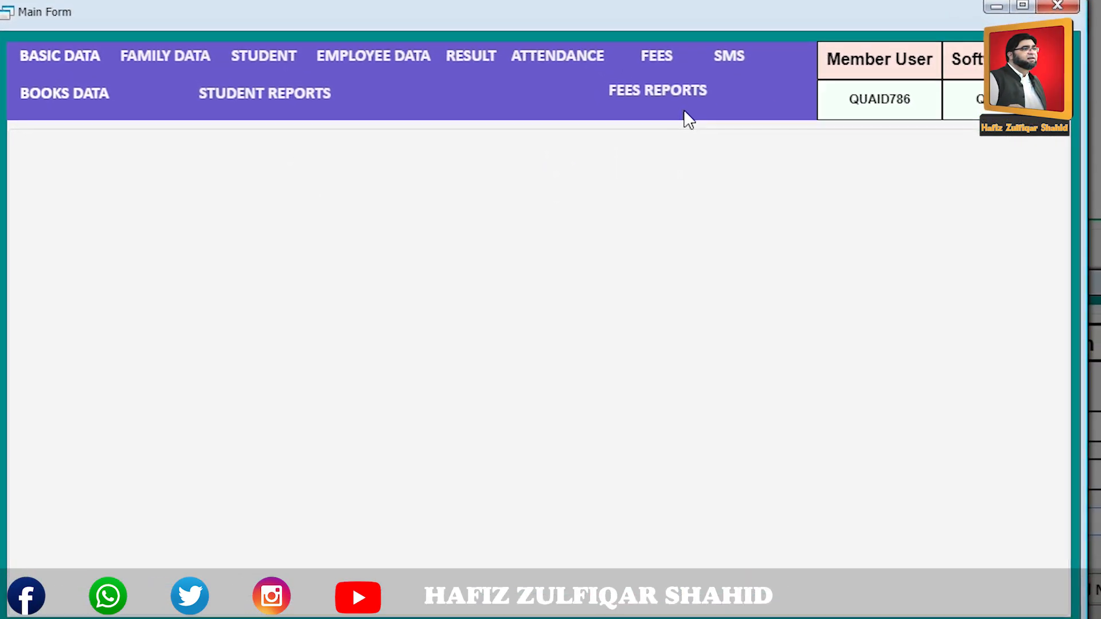
Open Result Feeding (Single Subject) and choose 1st Semester, Boys Campus and class 6A.
click(474, 55)
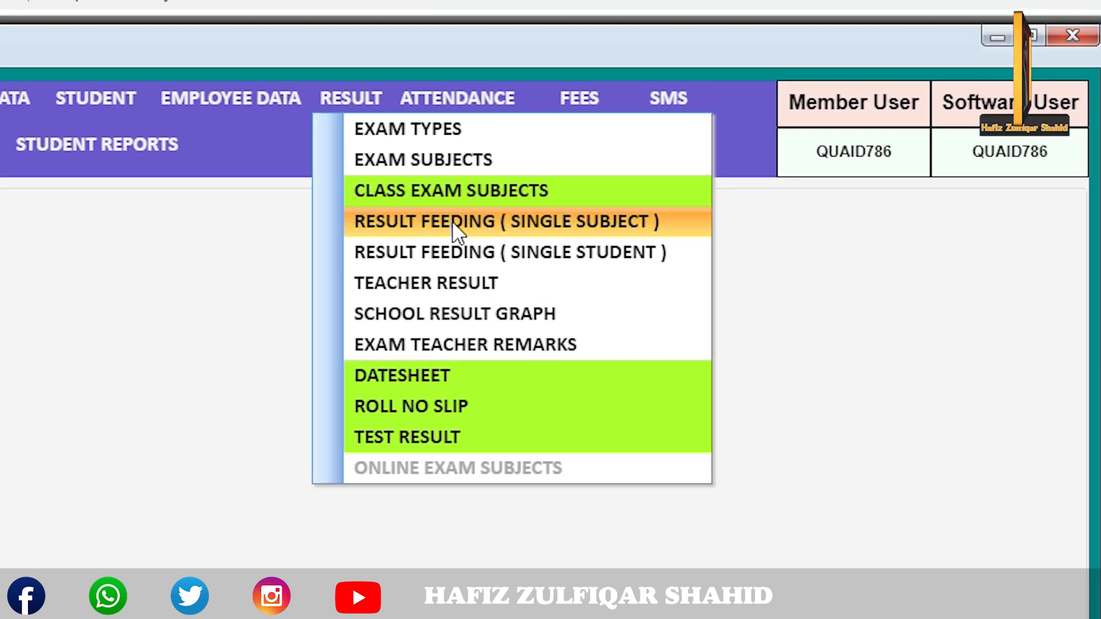
click(453, 223)
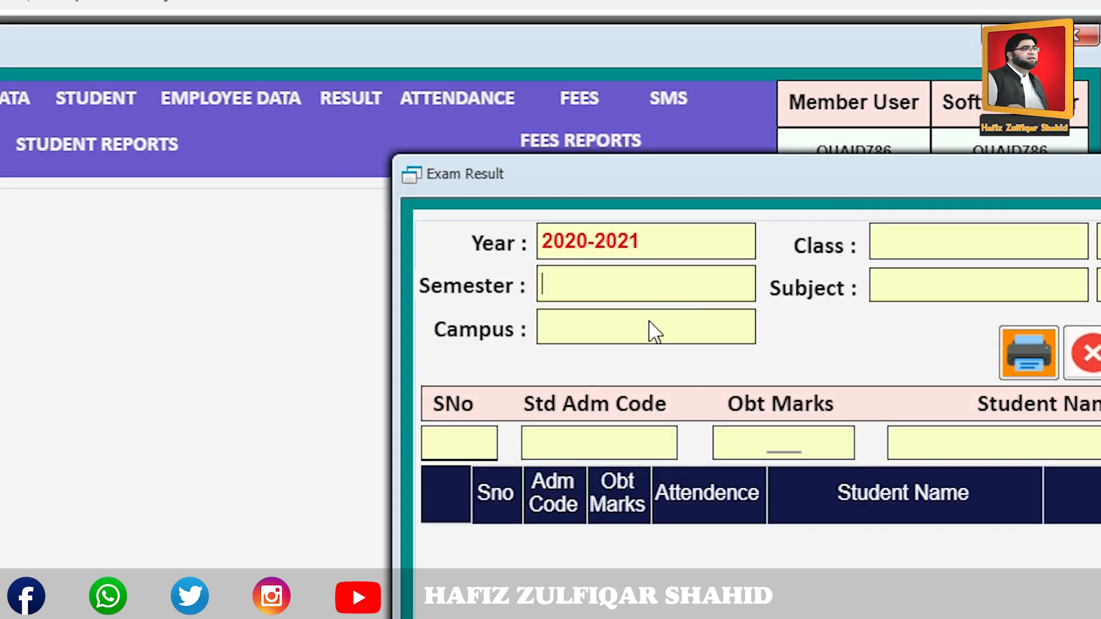
key(F1)
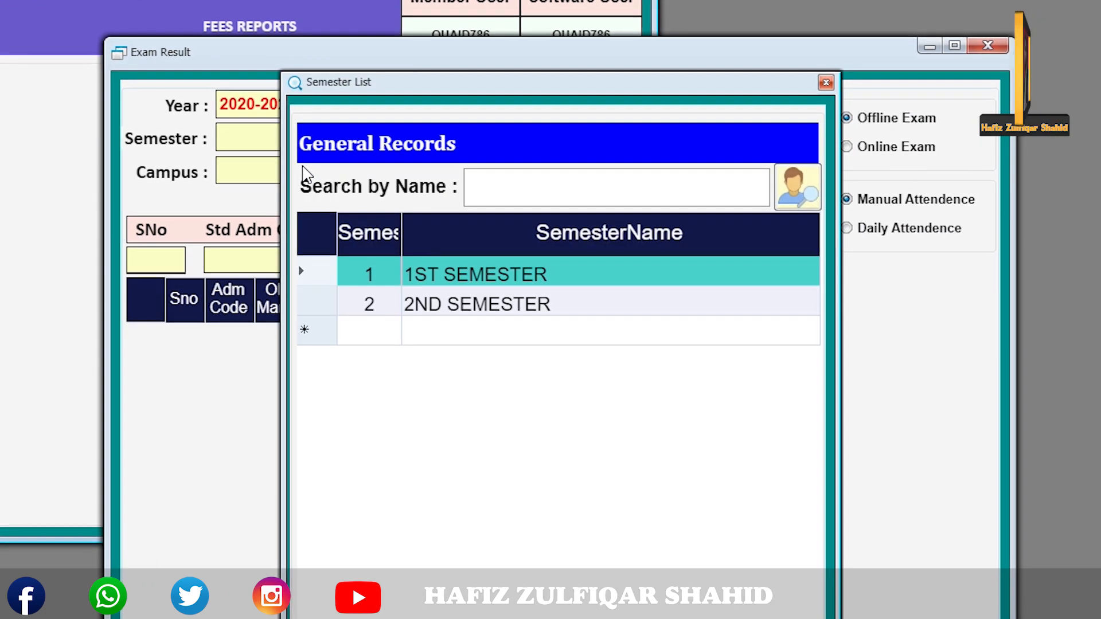
key(Return)
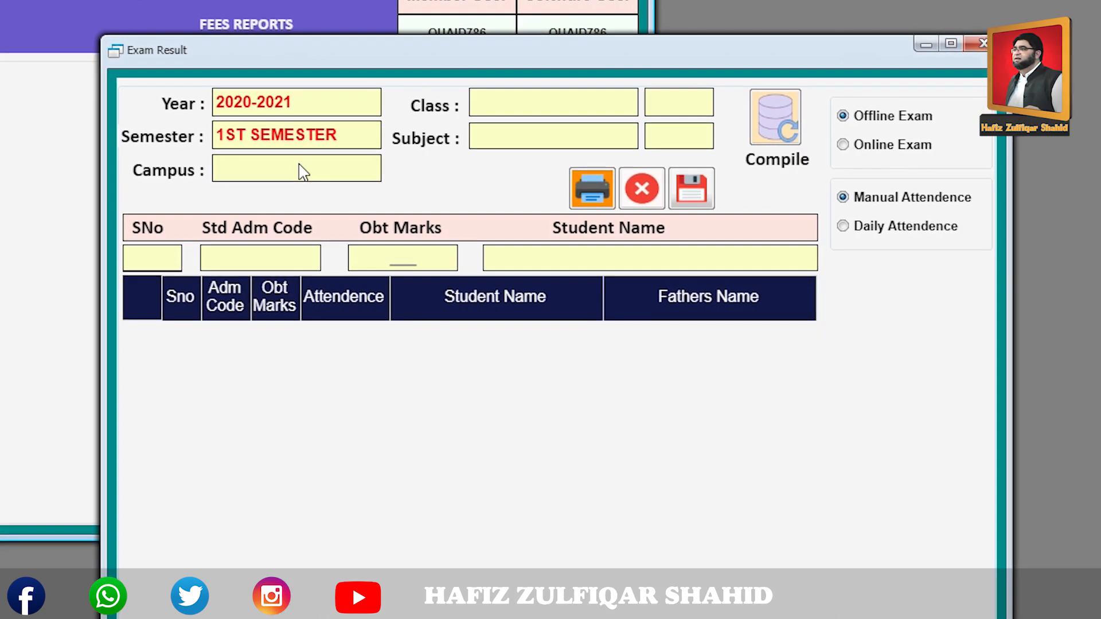
key(F1)
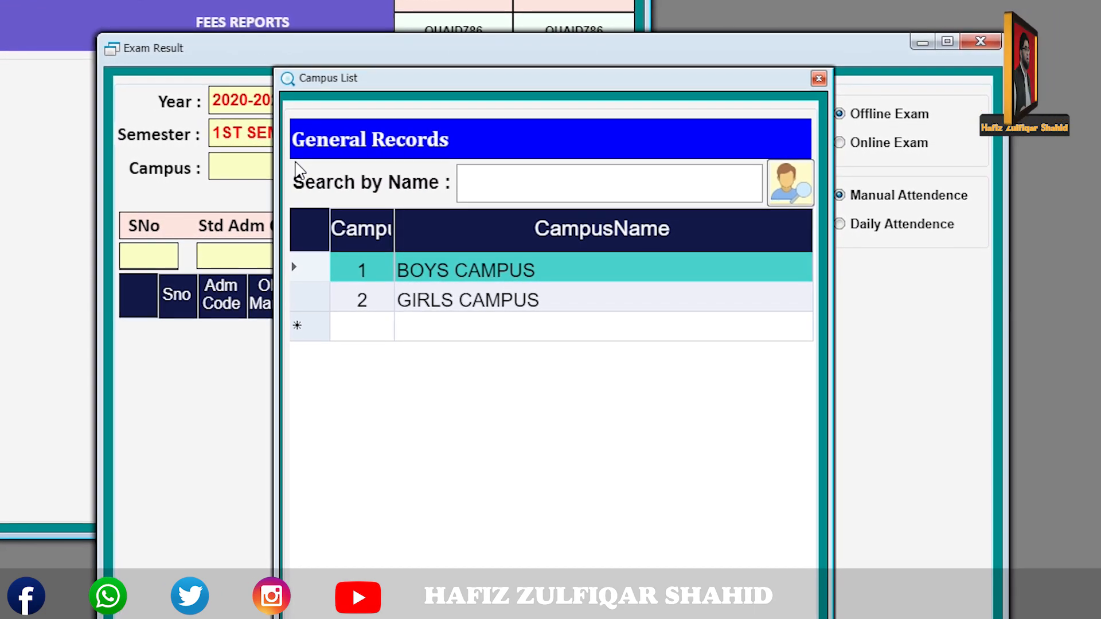
key(Return)
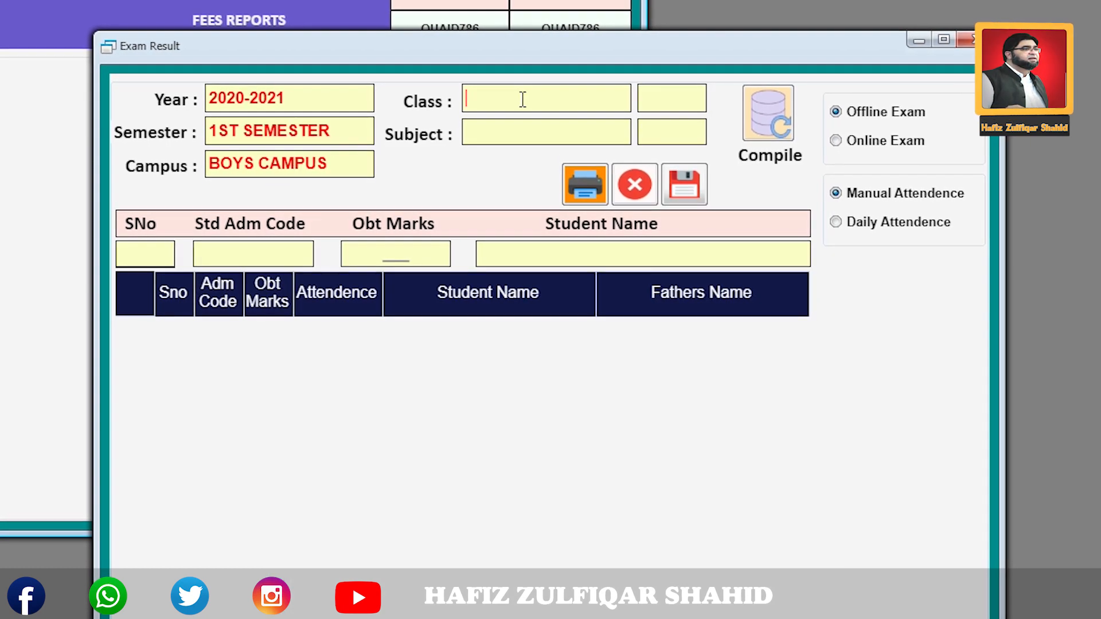
key(F1)
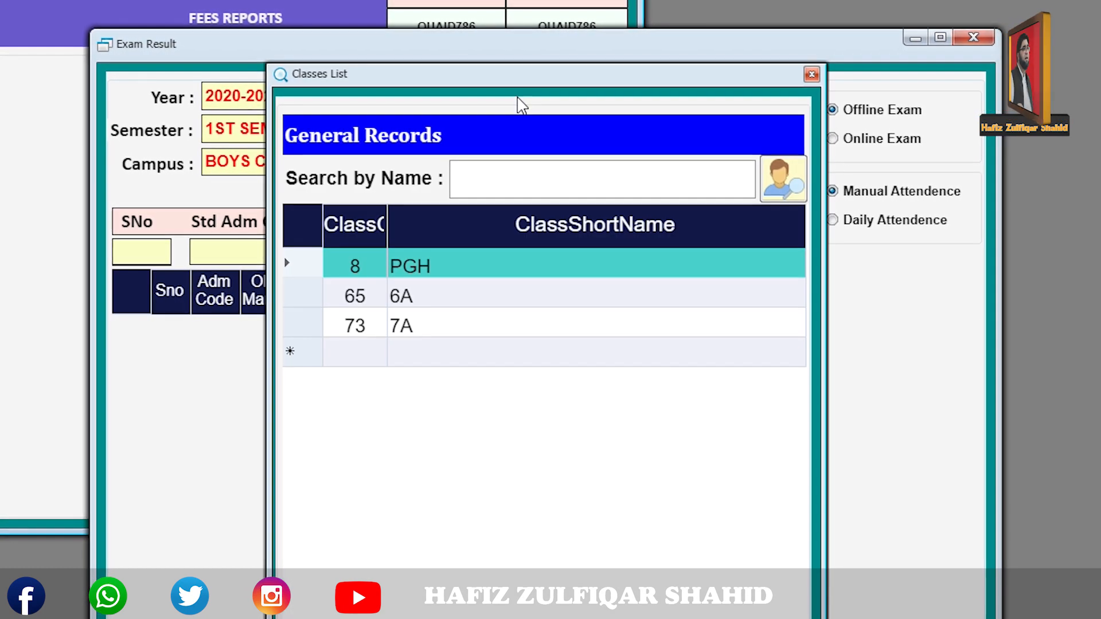
key(Down)
key(Down)
key(Up)
key(Return)
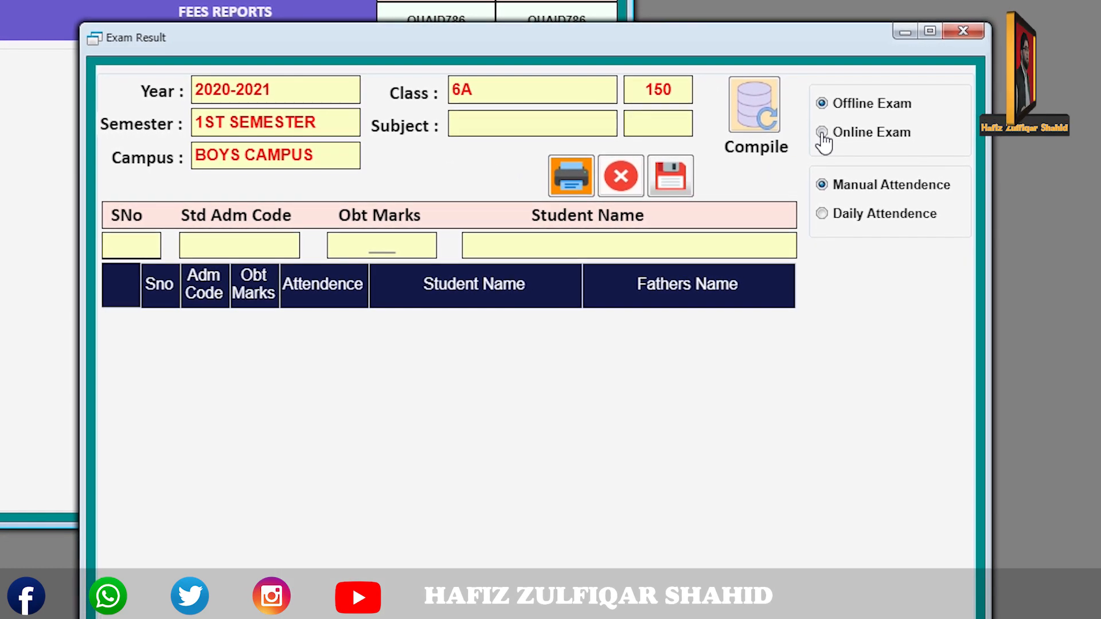
Switch the result to Online Exam mode and reselect class 6A.
click(822, 133)
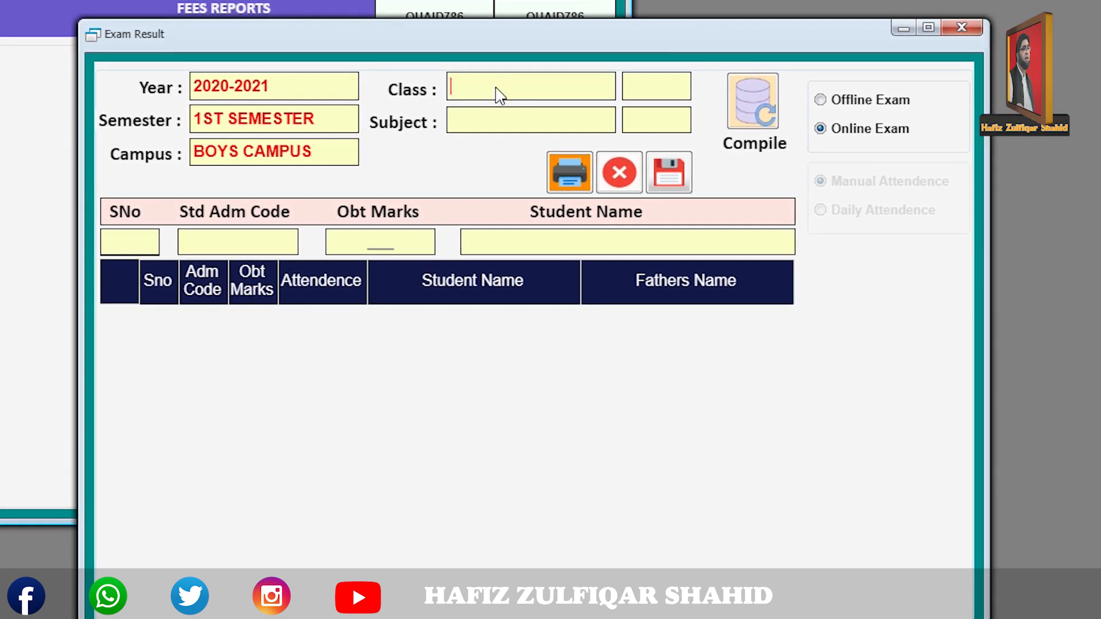
double_click(500, 97)
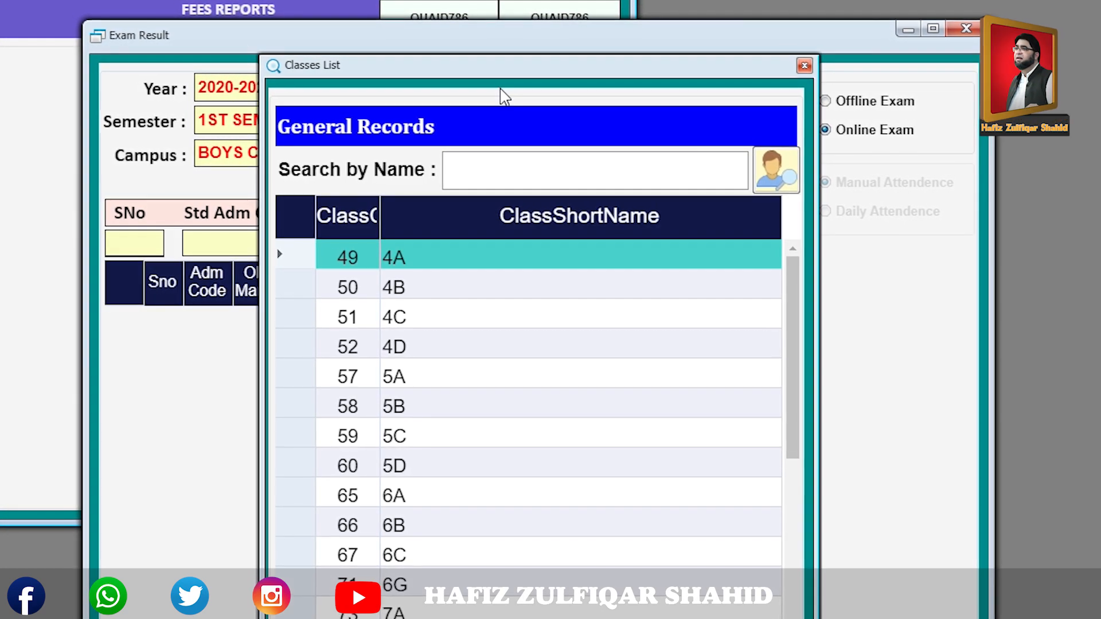
key(Down)
key(Down)
key(Down)
key(Down)
key(Down)
key(Down)
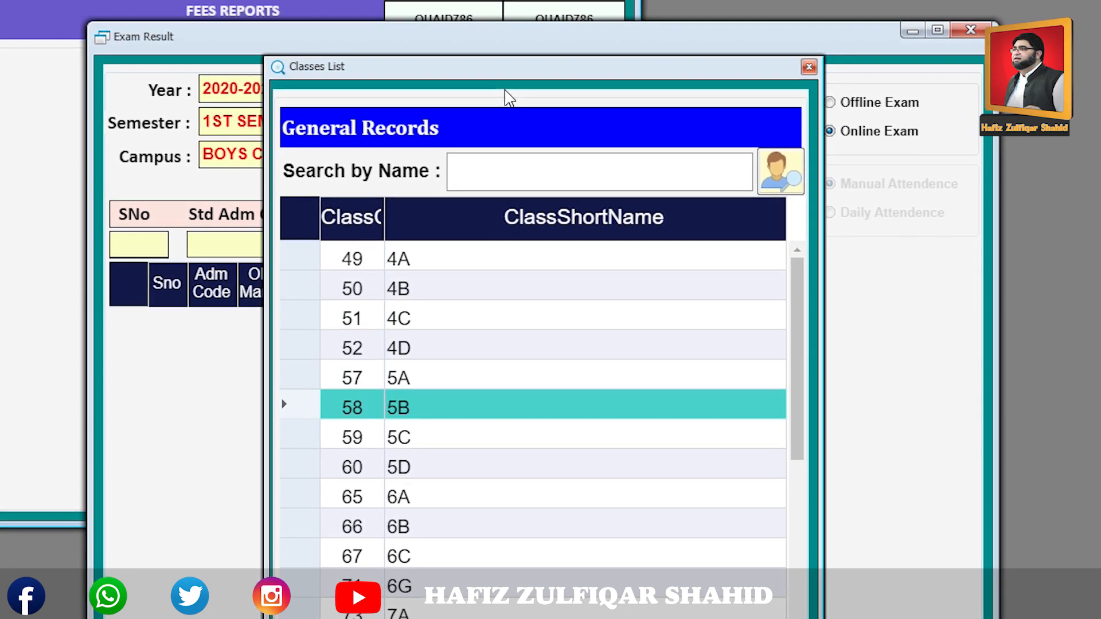
key(Down)
key(Down)
key(Down)
key(Up)
key(Return)
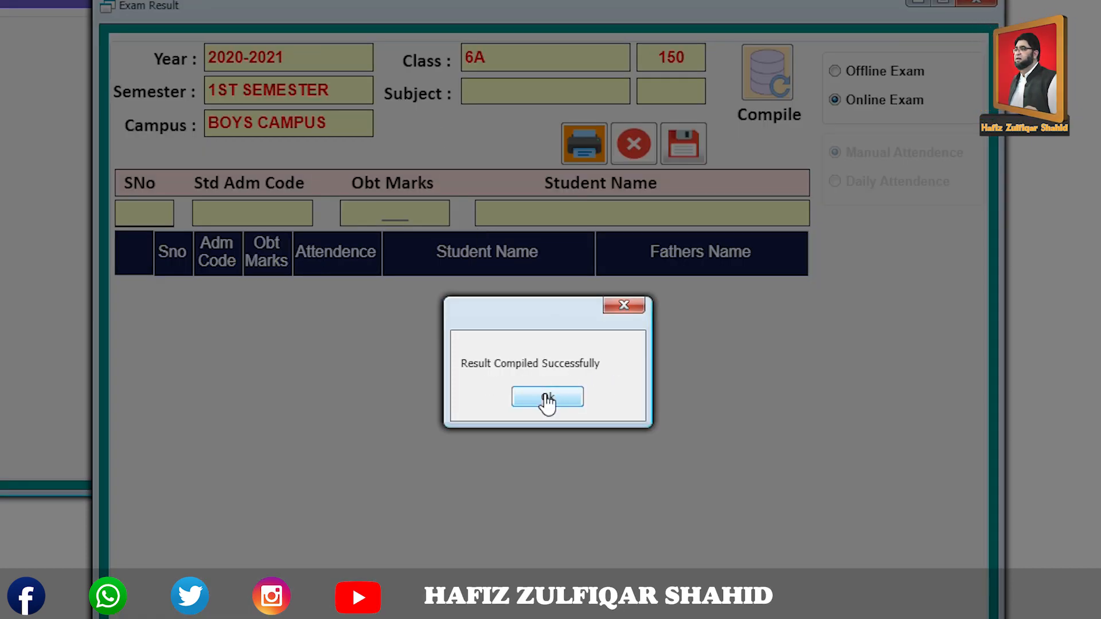
Dismiss the compile confirmation and choose report 15, Single Student Result (Online Exam Semester Wise).
click(548, 398)
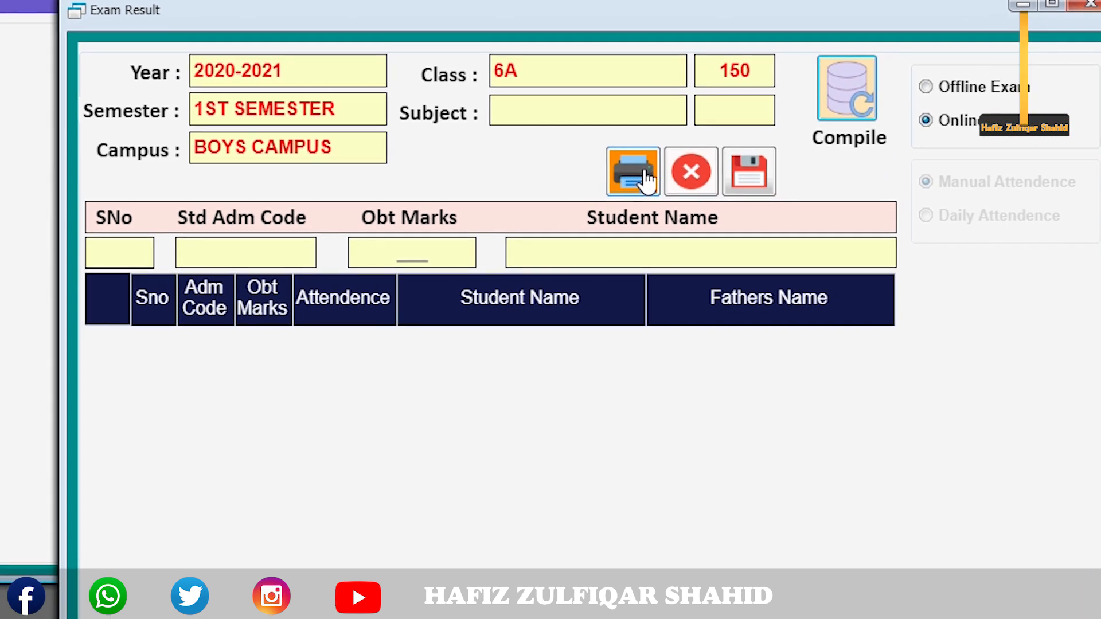
click(653, 172)
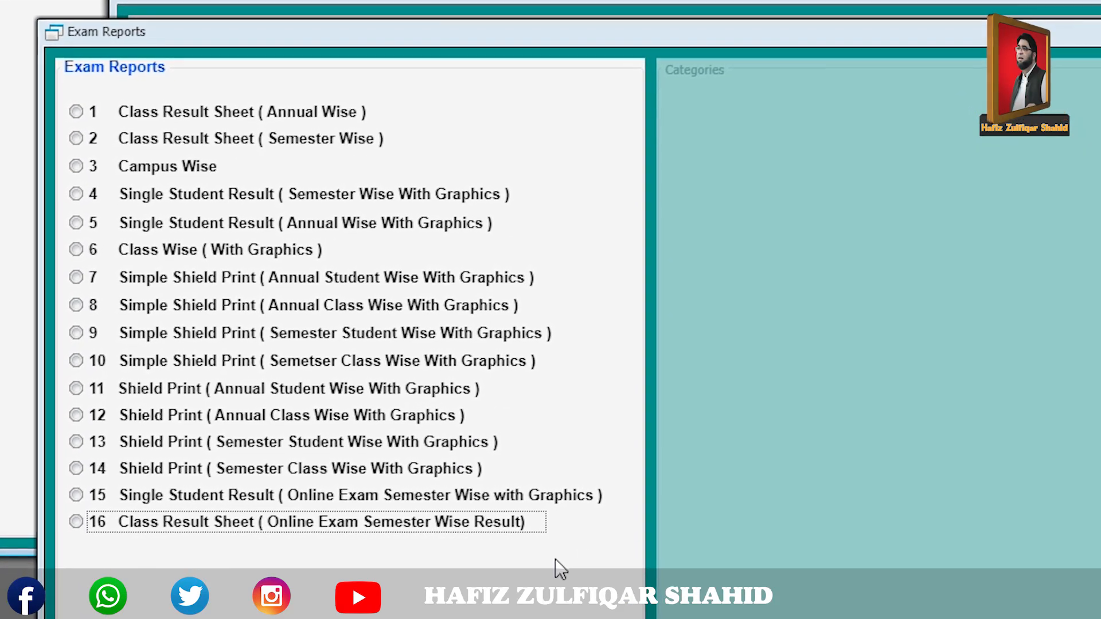
click(176, 496)
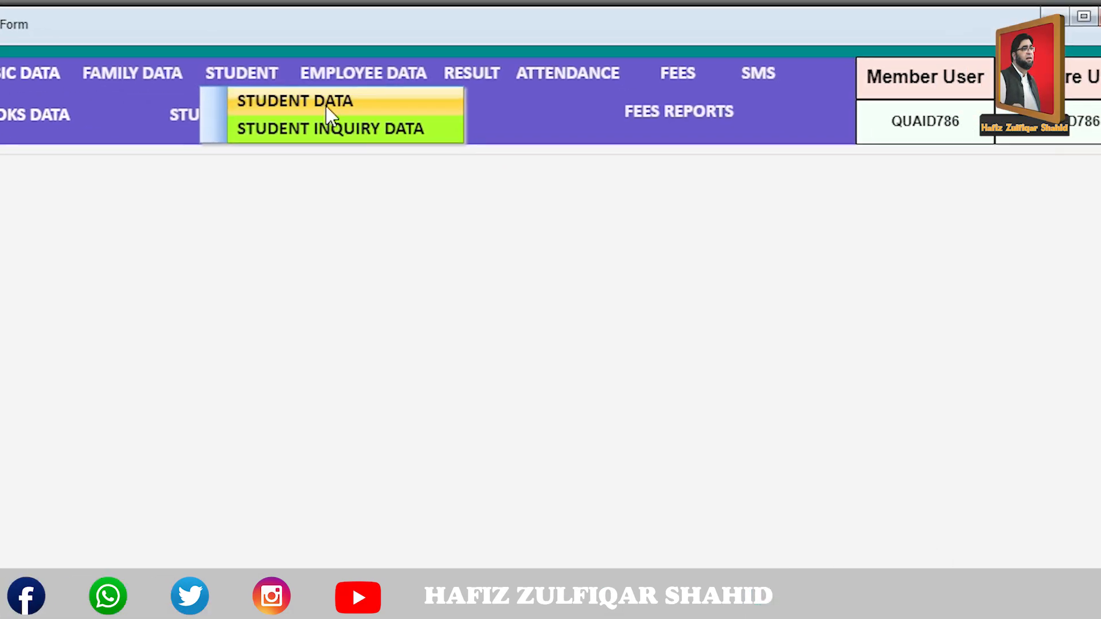
Search class 6A students, pick admission 123, and return to the Exam Reports window.
click(329, 103)
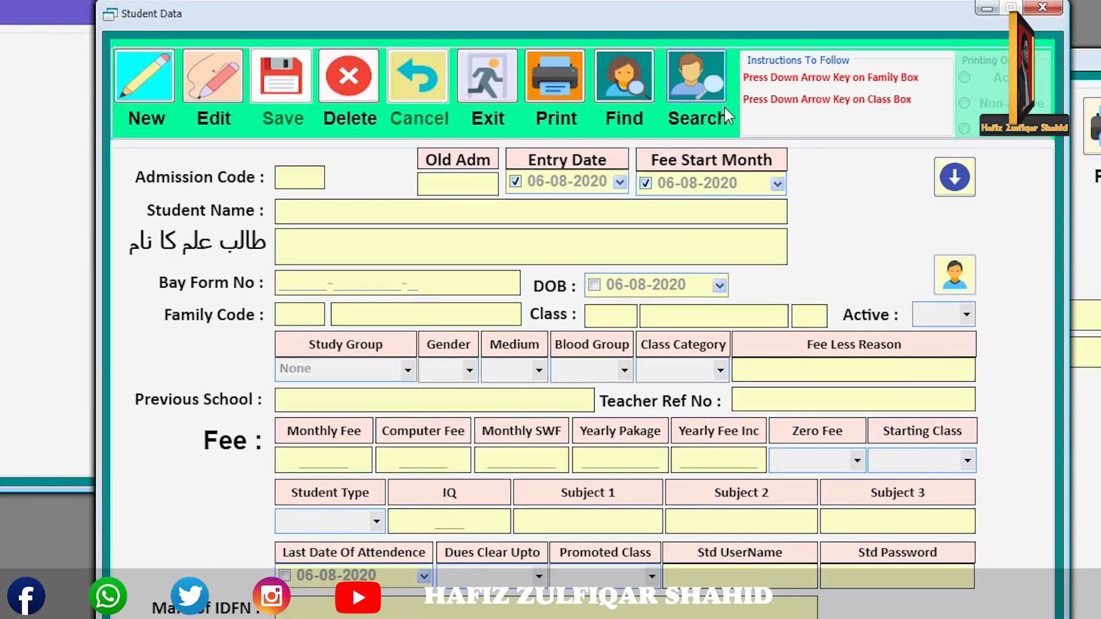
click(723, 105)
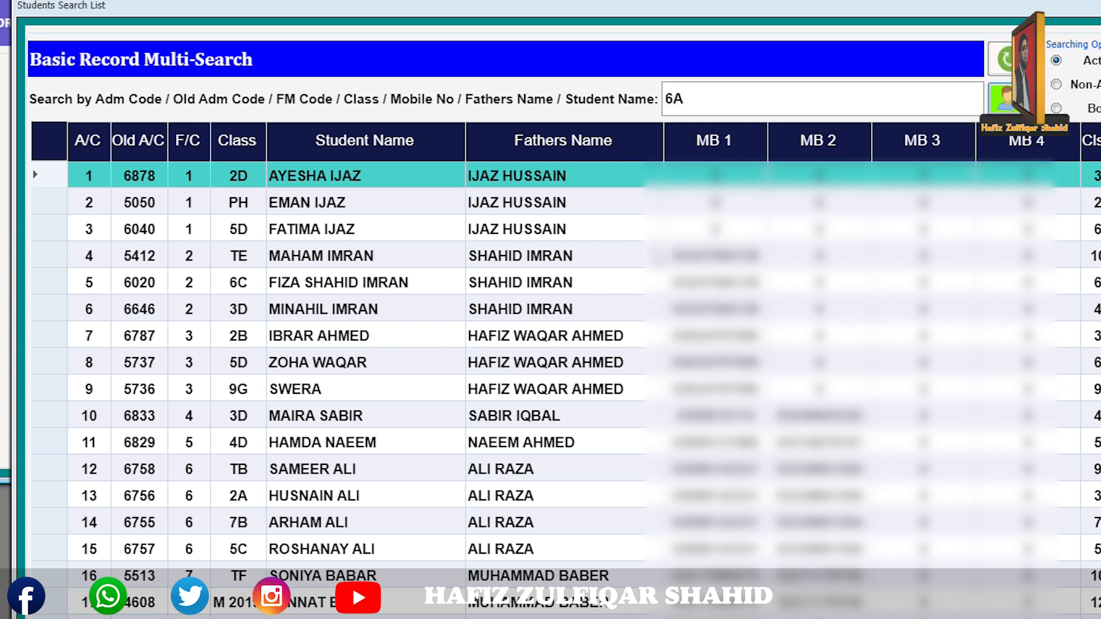
key(Return)
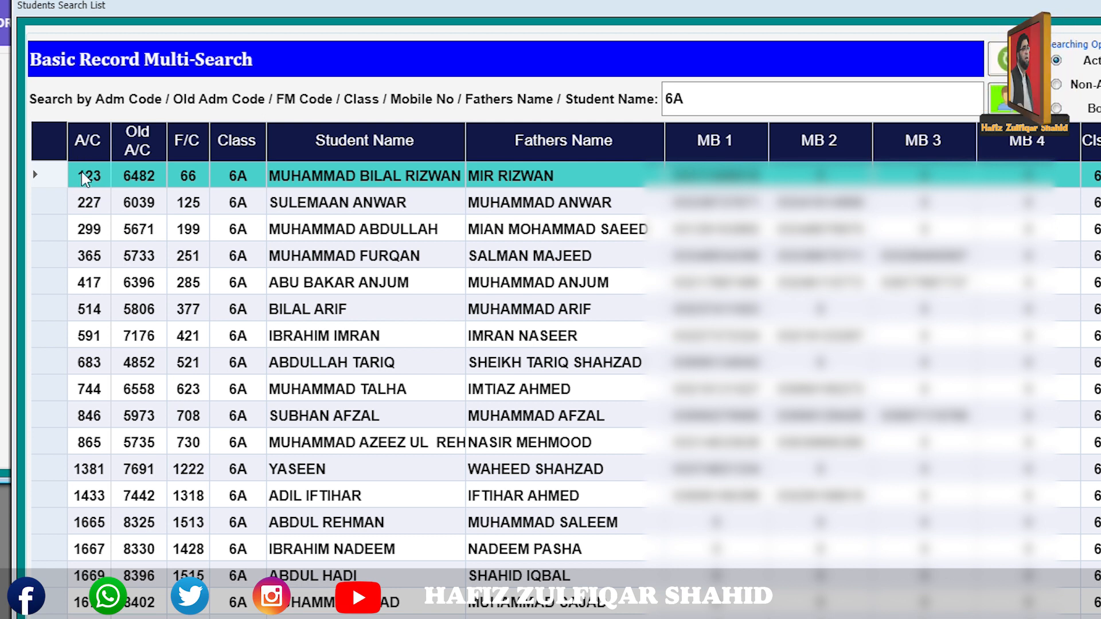
double_click(95, 179)
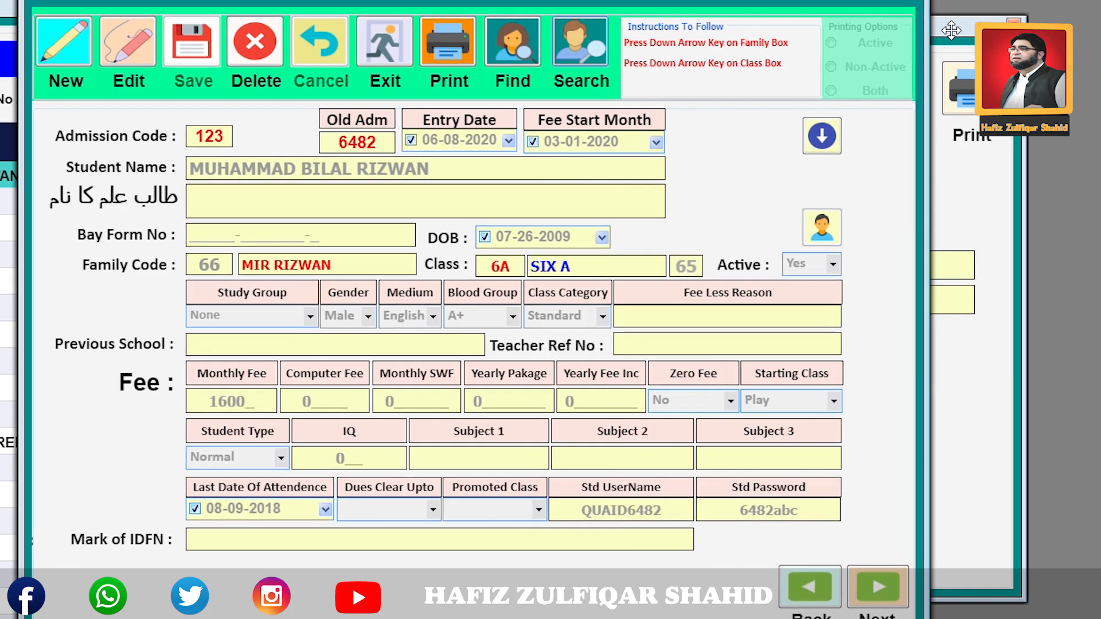
click(951, 30)
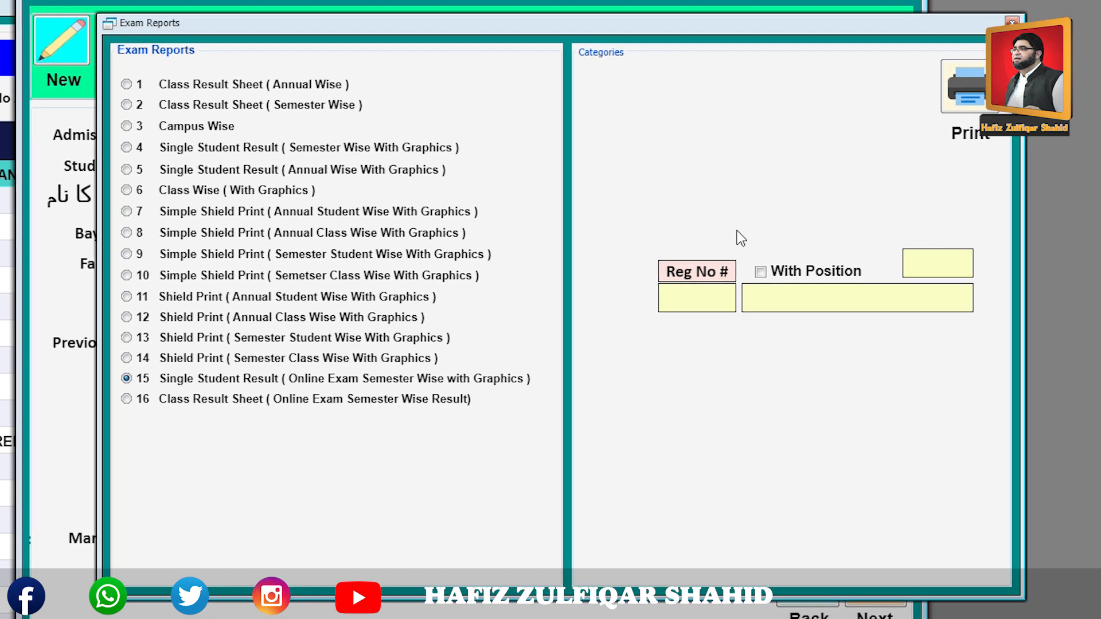
Enter Reg No 123 and download the single-student online-exam result PDF.
click(703, 294)
text(123)
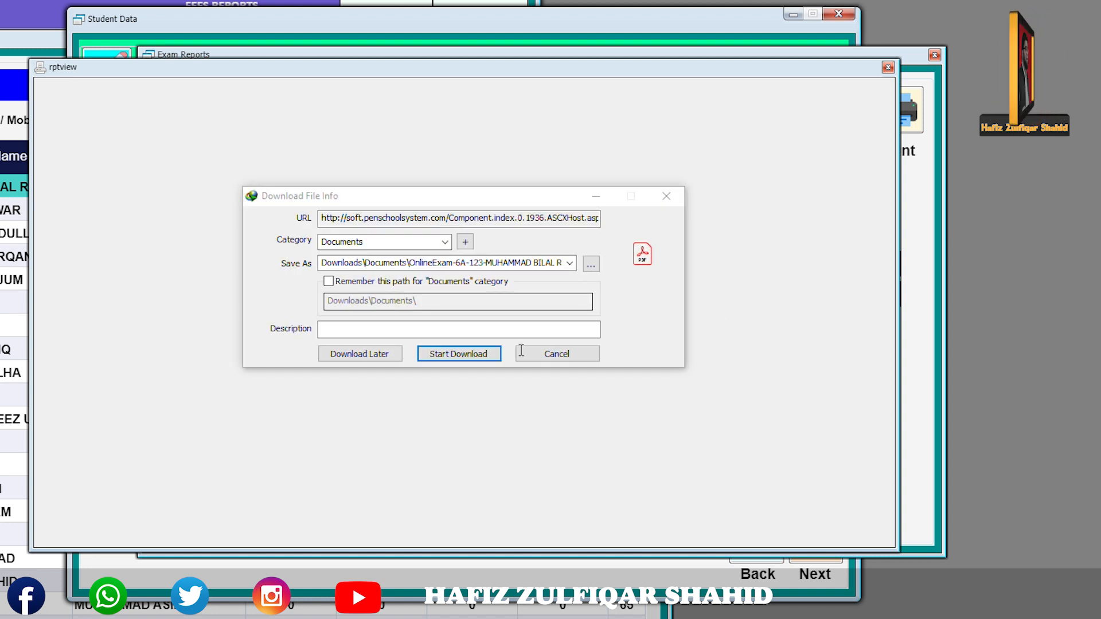
click(476, 354)
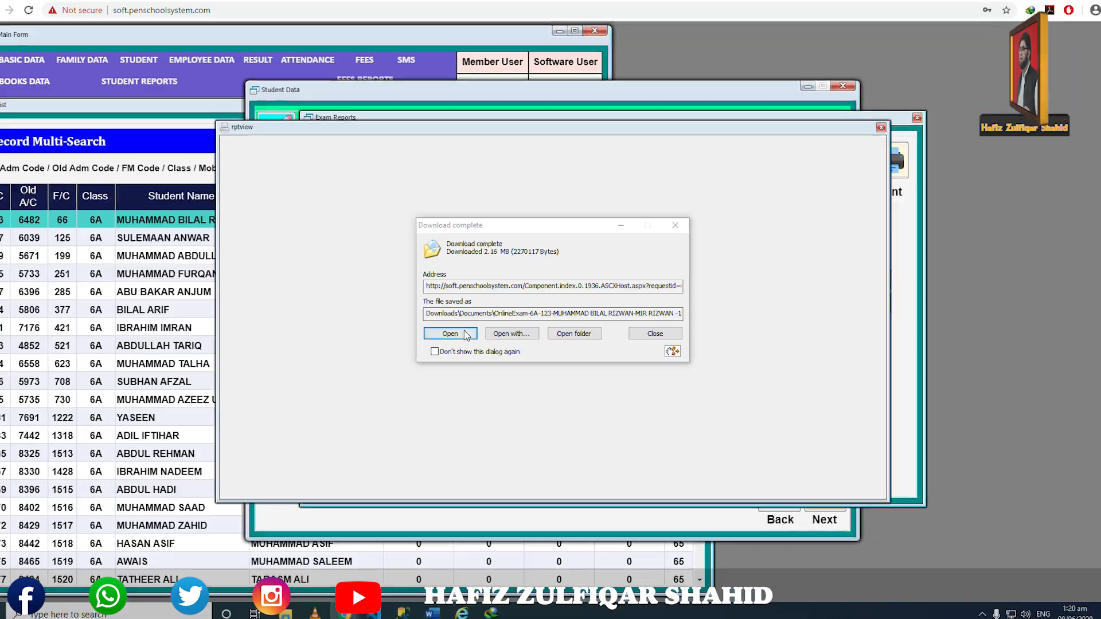
Open the downloaded result sheet and inspect the PEN and QPS logos in its header.
click(449, 263)
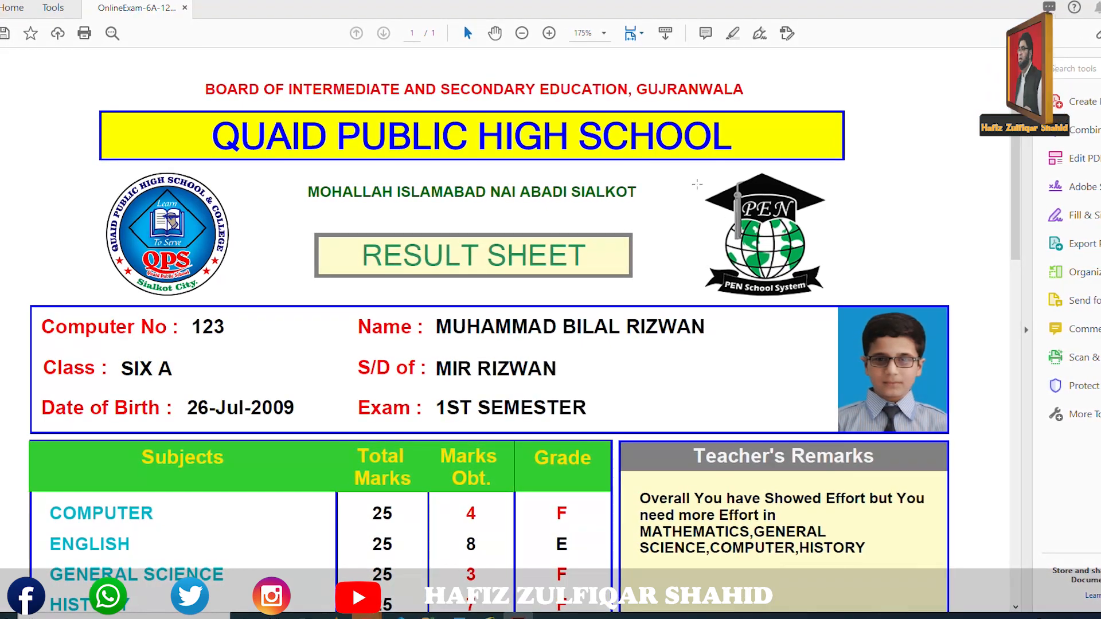
drag(694, 176, 754, 244)
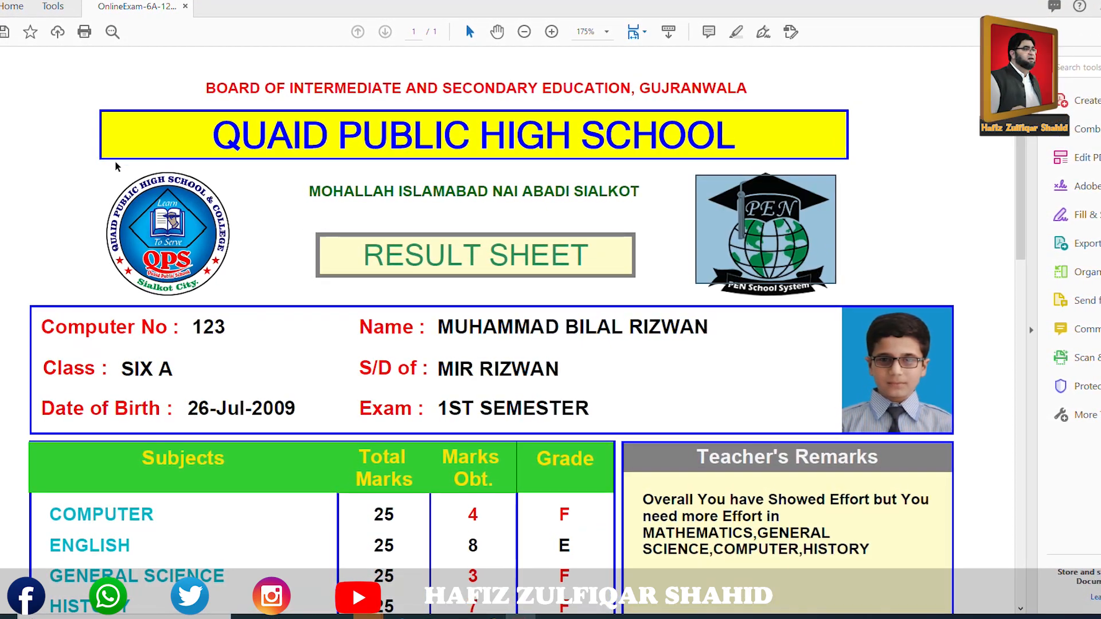
drag(91, 161, 287, 298)
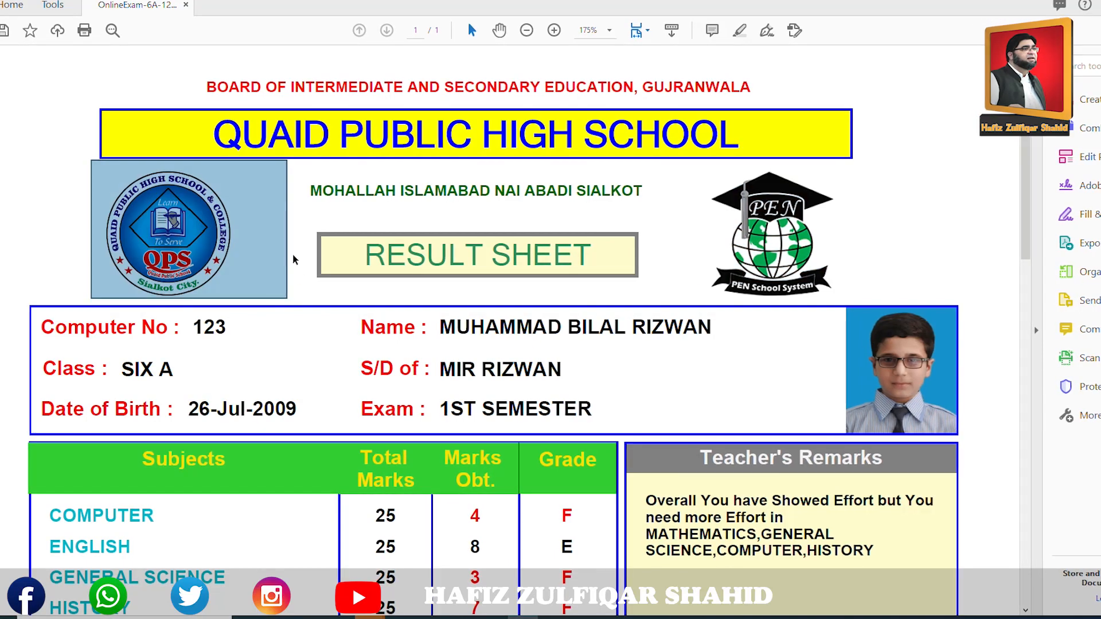
click(58, 209)
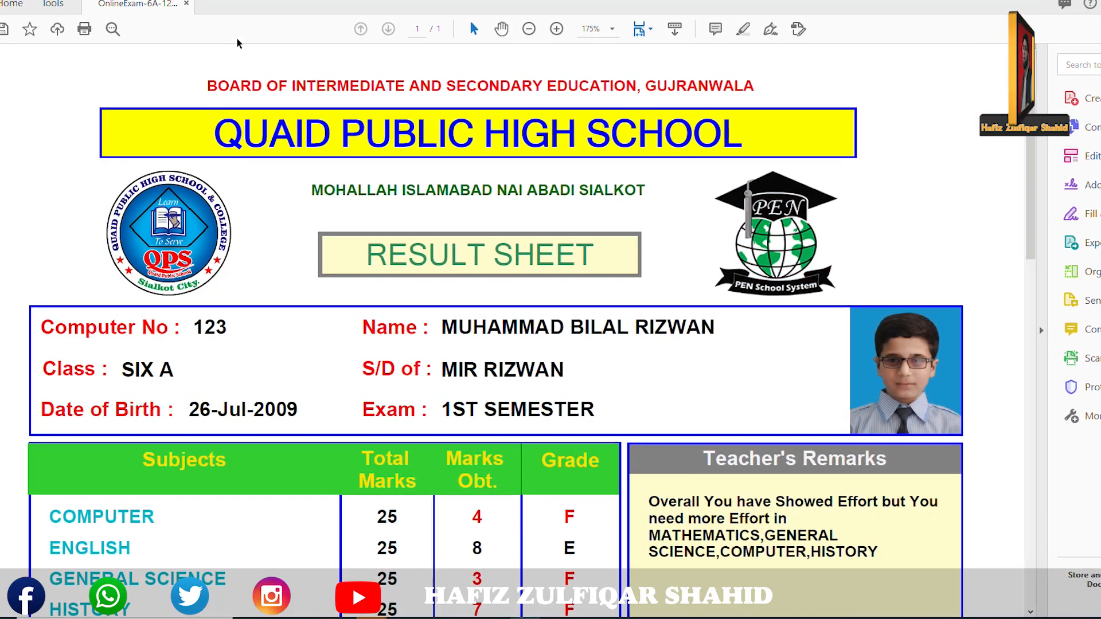
drag(88, 166, 265, 300)
click(60, 185)
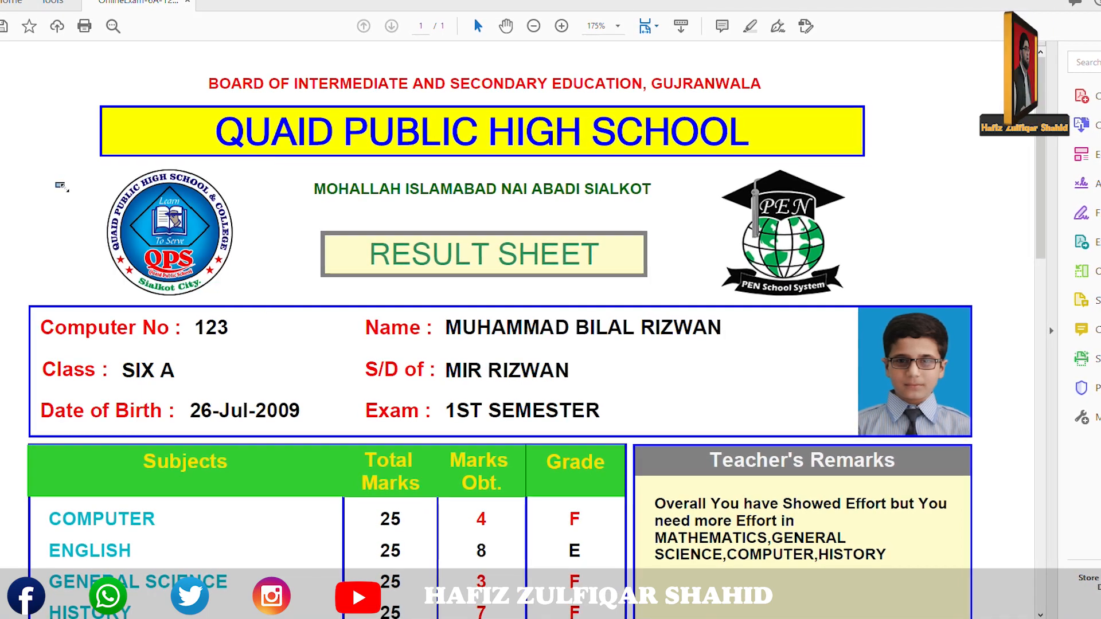
drag(1044, 196, 1067, 271)
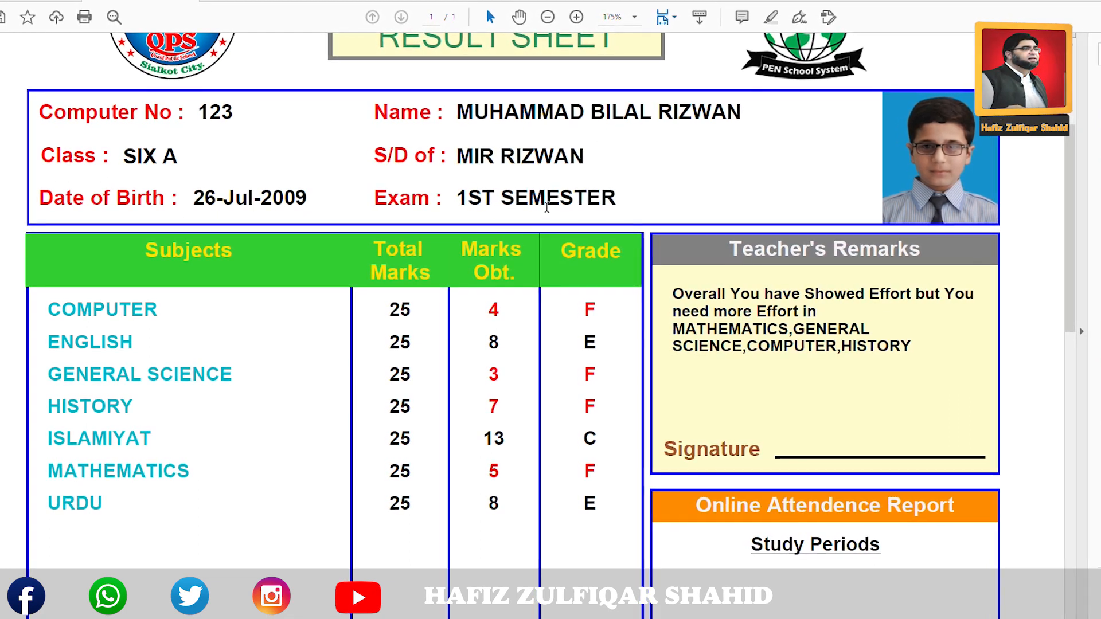
drag(1078, 212, 1078, 262)
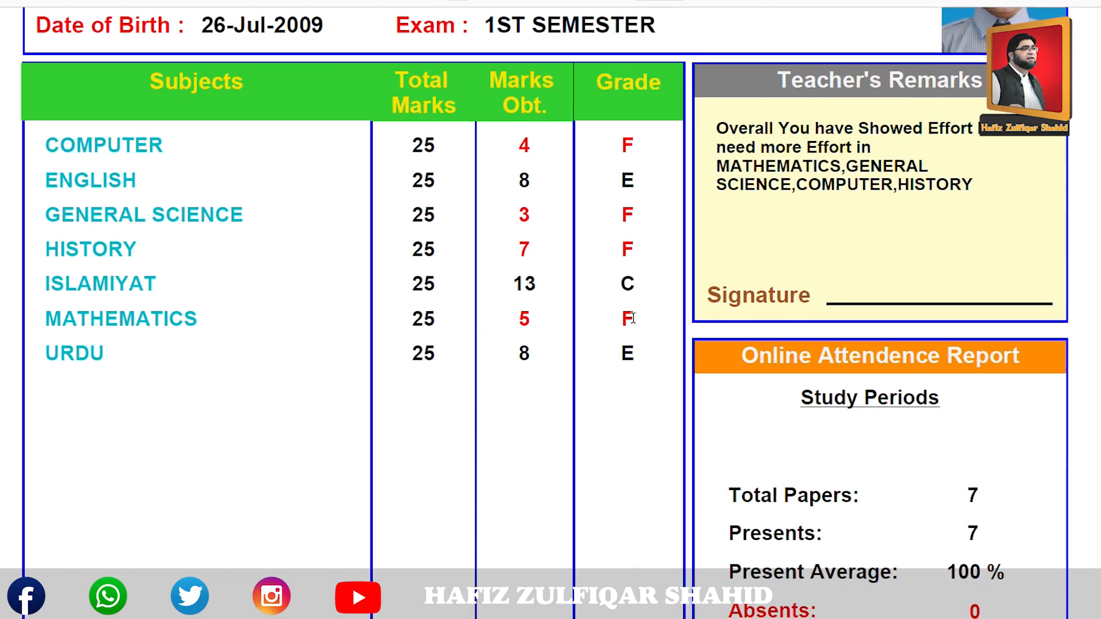
Review Teacher's Remarks, total 48/175, 27.00% average and grade F, then close the sheet.
drag(717, 167, 925, 178)
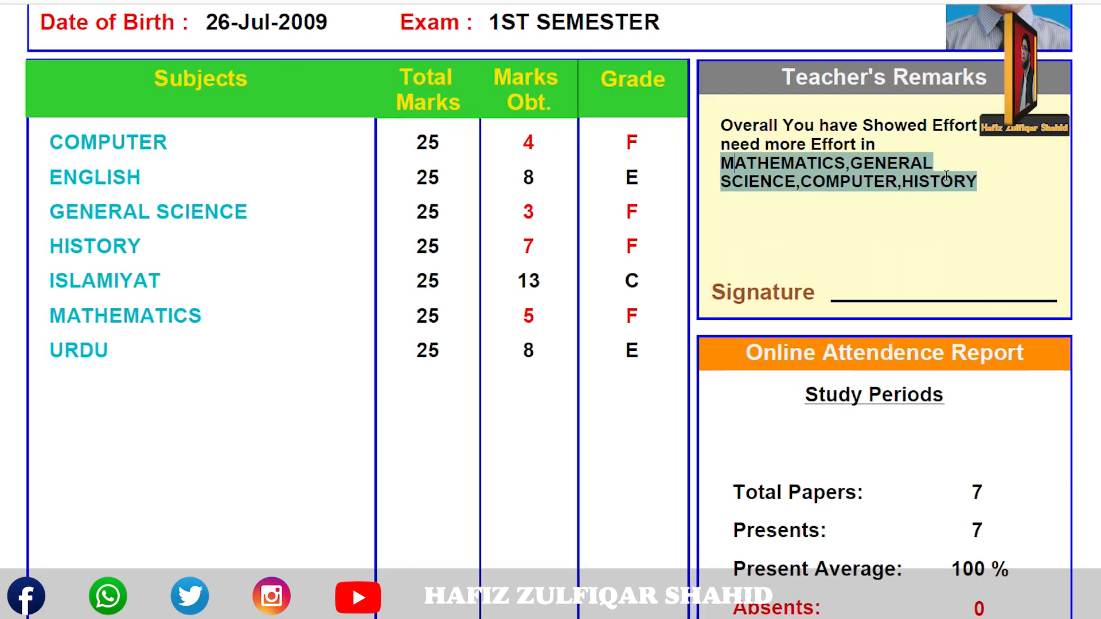
click(814, 205)
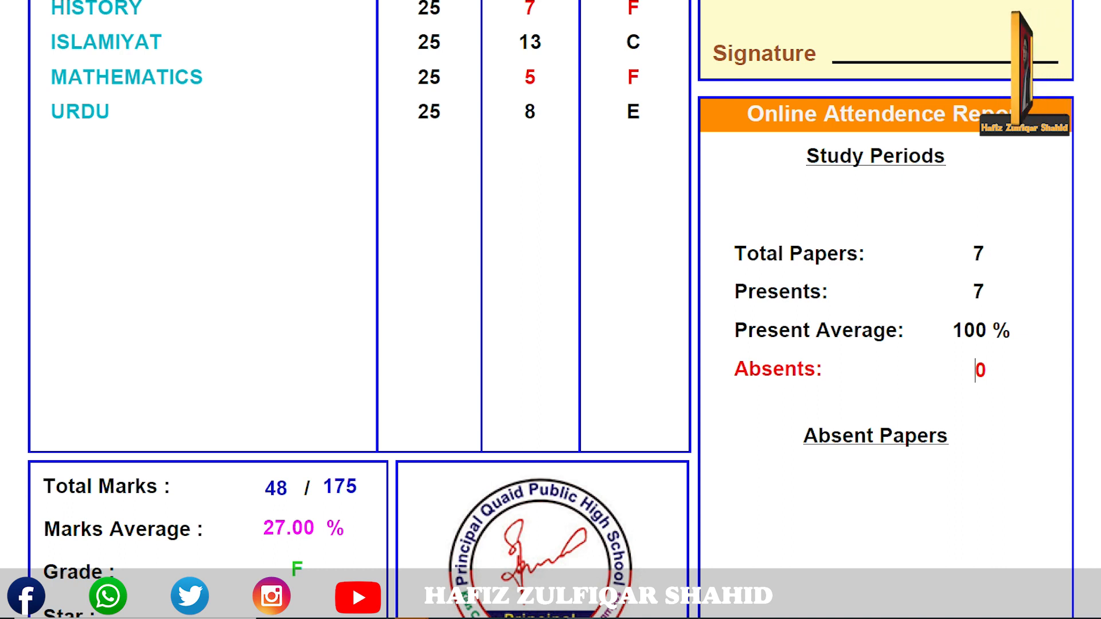
scroll(862, 327, down, 3)
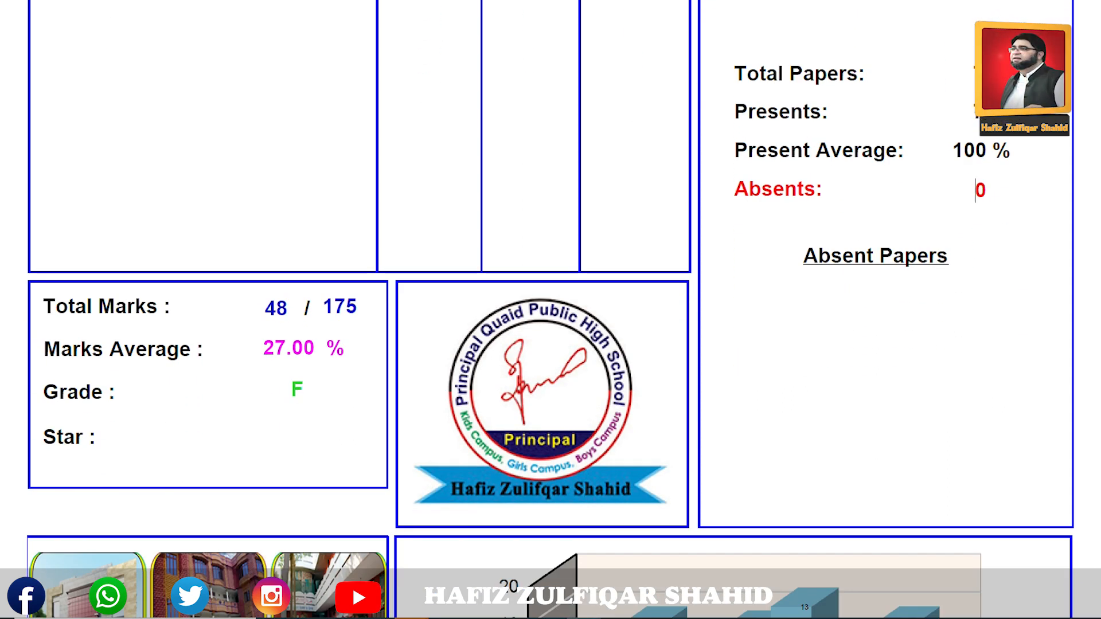
scroll(550, 332, down, 3)
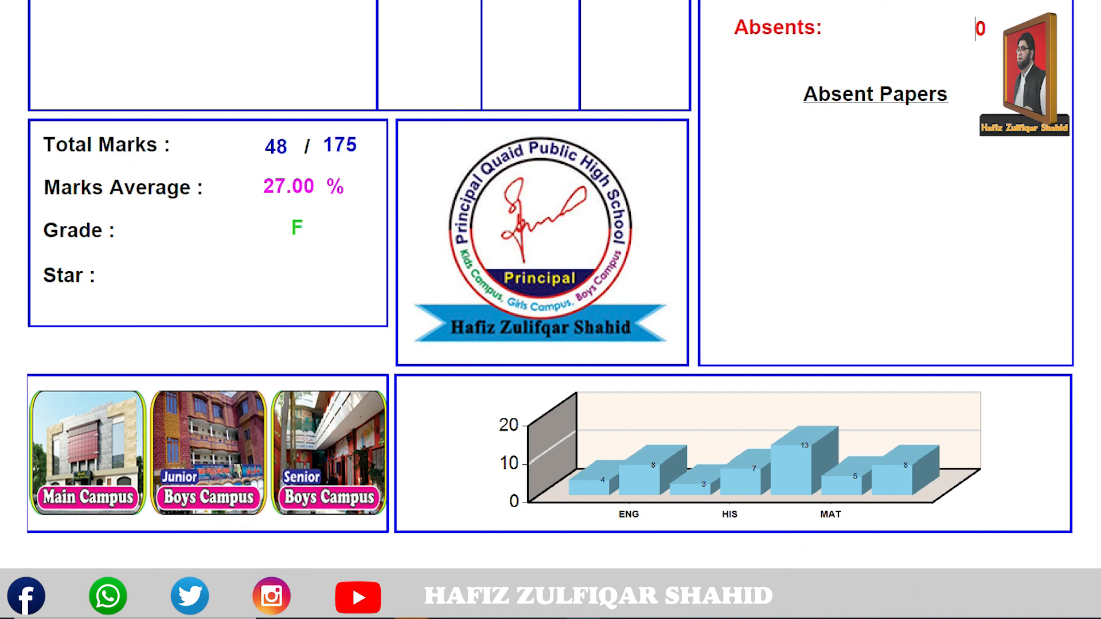
scroll(550, 287, up, 3)
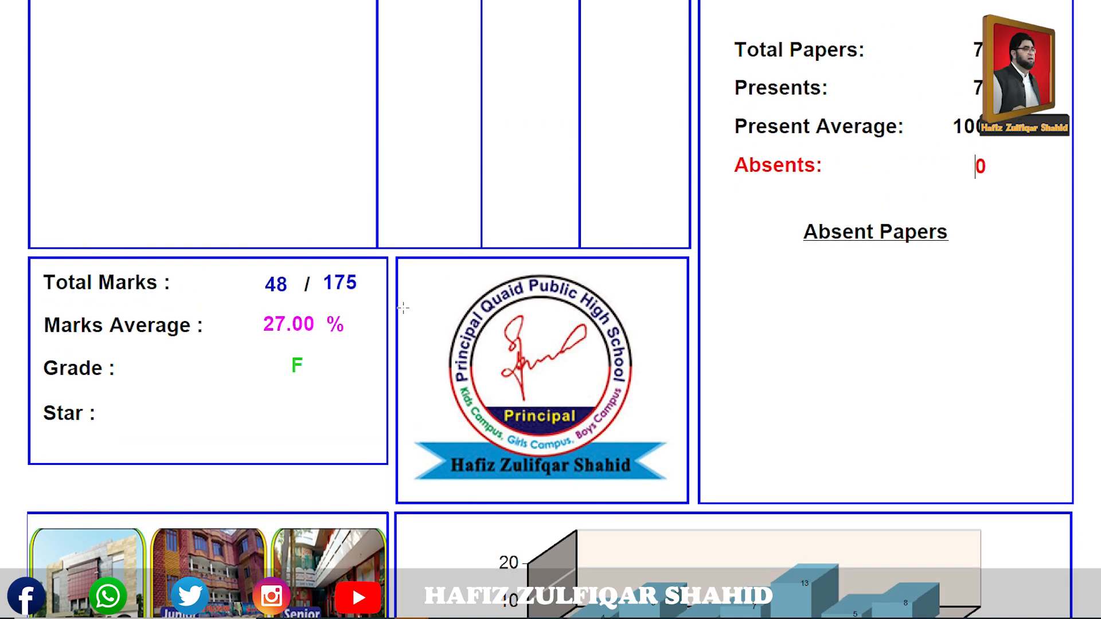
drag(291, 281, 256, 283)
drag(268, 326, 280, 324)
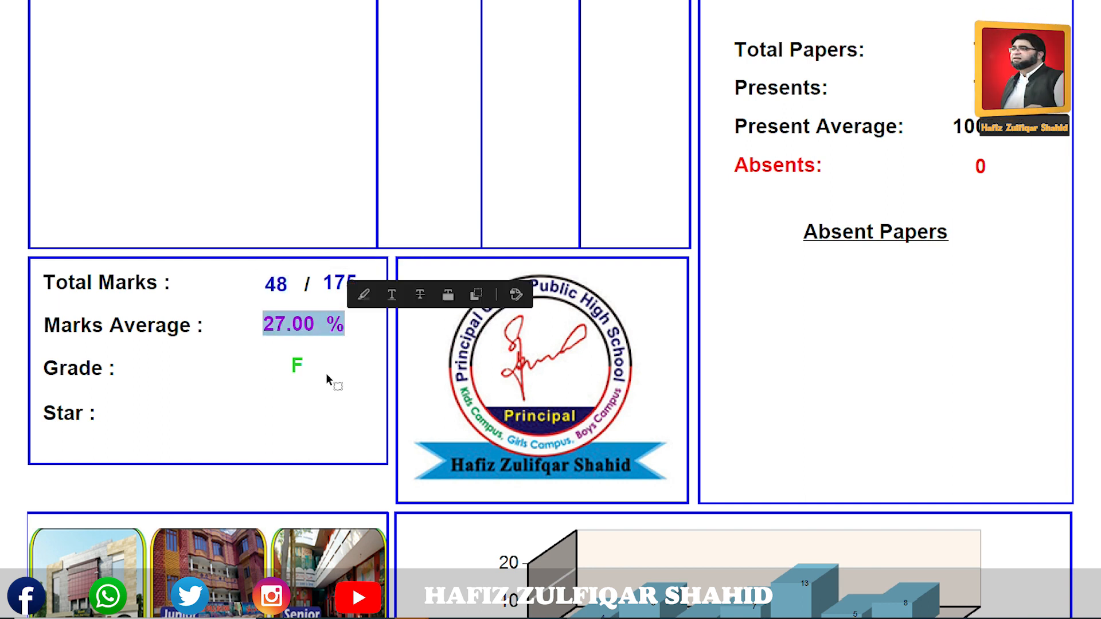
drag(286, 362, 324, 368)
click(720, 366)
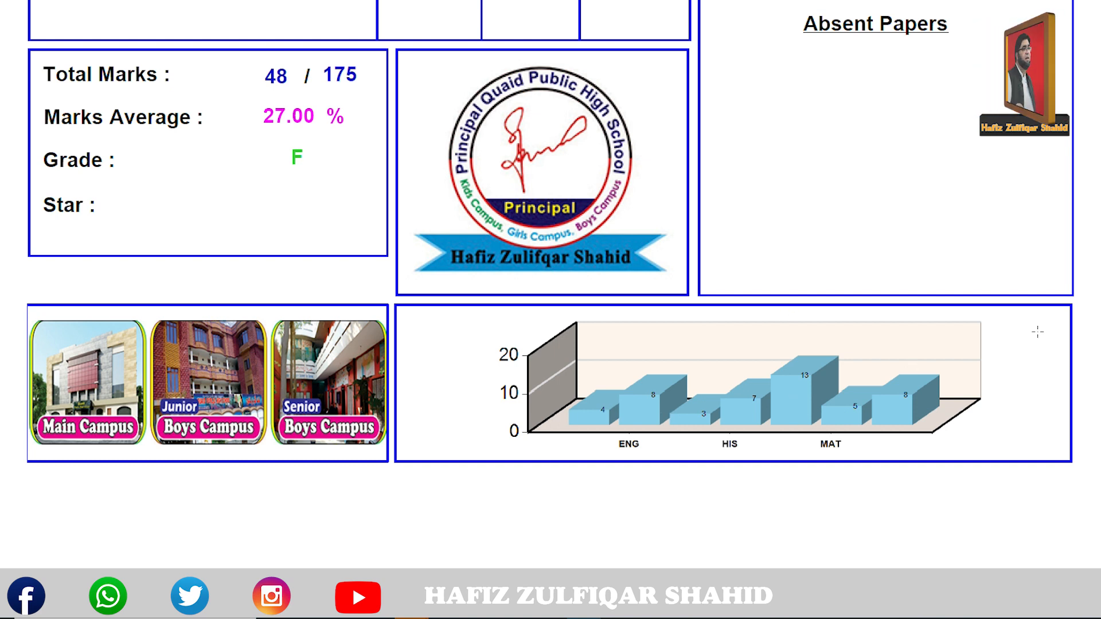
scroll(551, 258, up, 10)
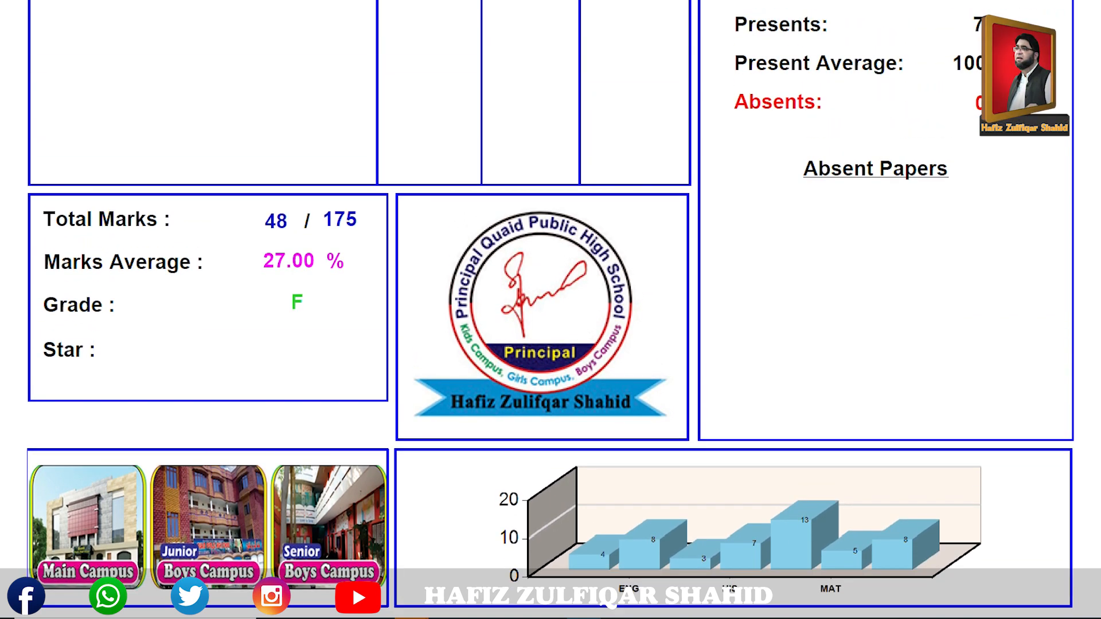
scroll(729, 137, up, 9)
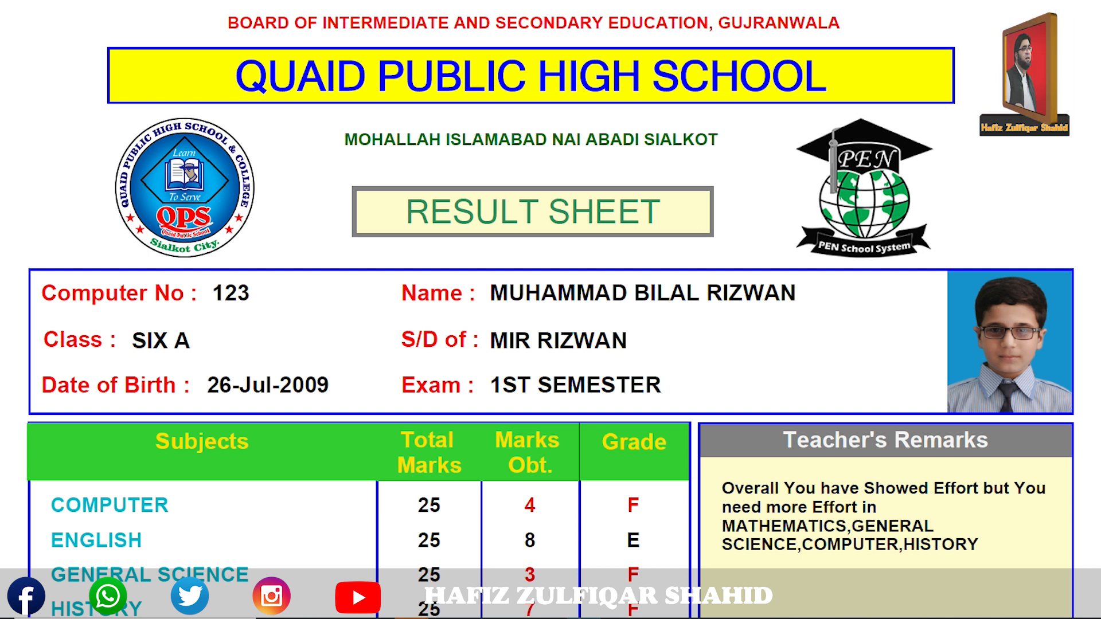
key(alt+F4)
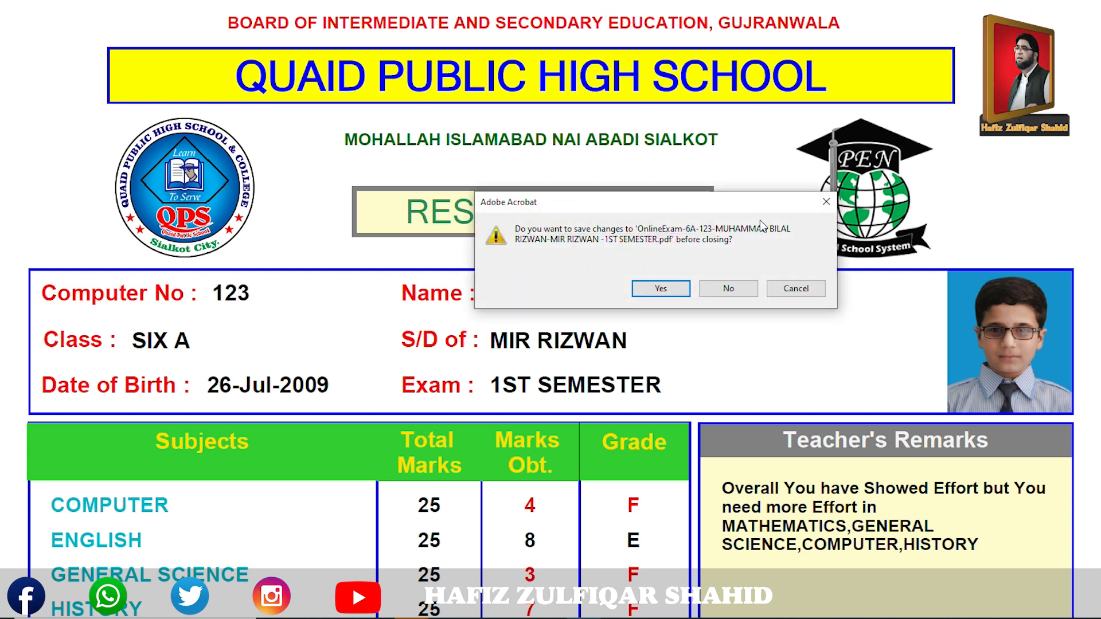
Close the PDF and the empty report preview, then show the result PDF in Downloads\Documents.
click(740, 292)
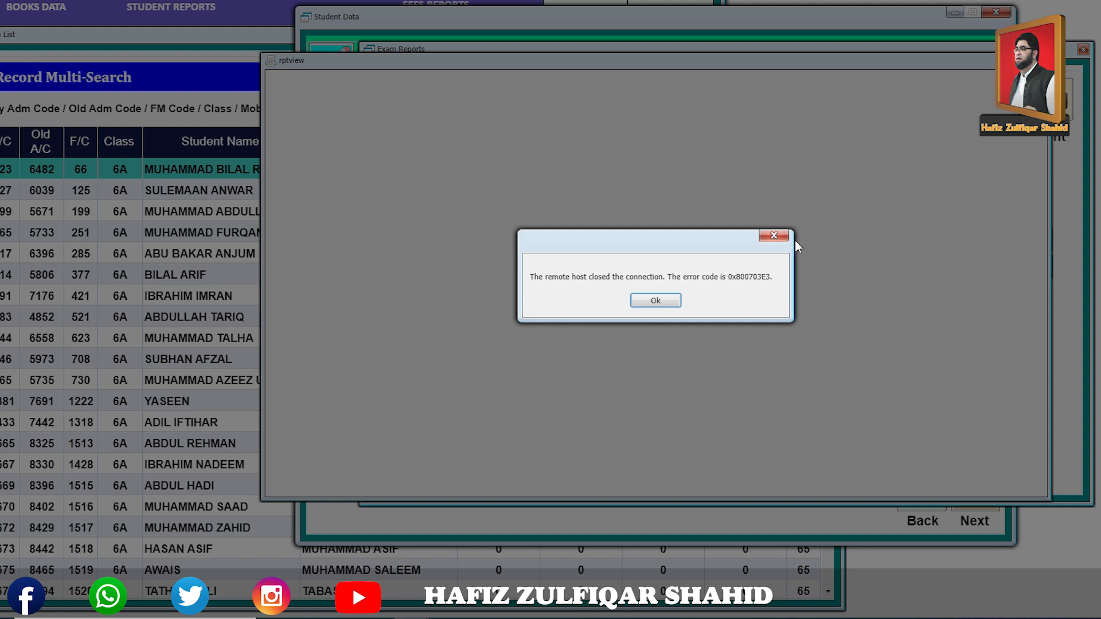
key(Return)
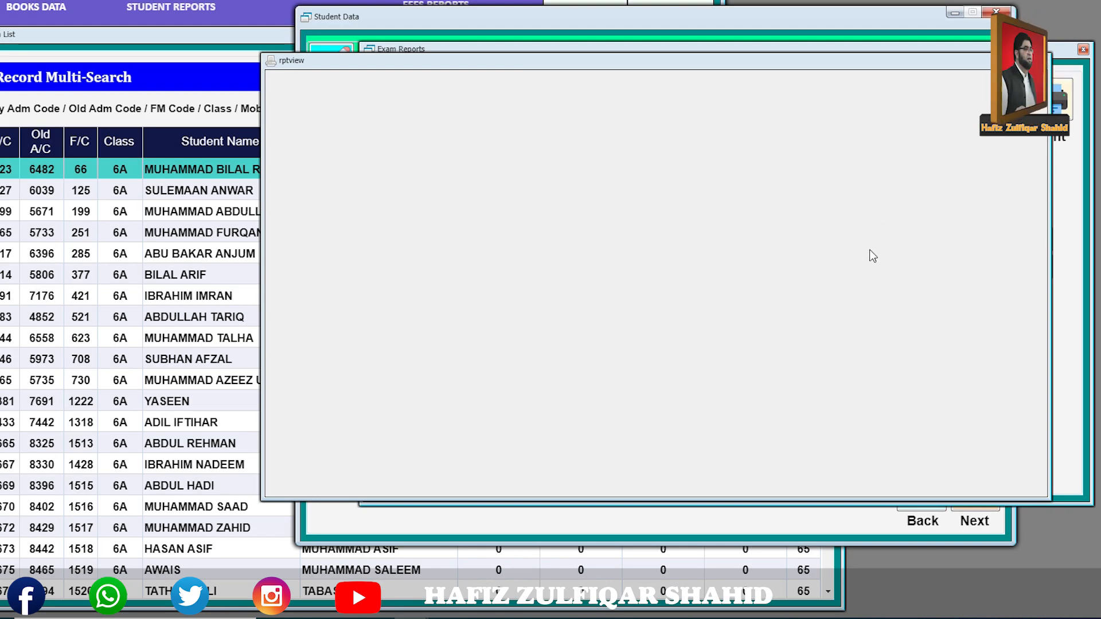
key(Escape)
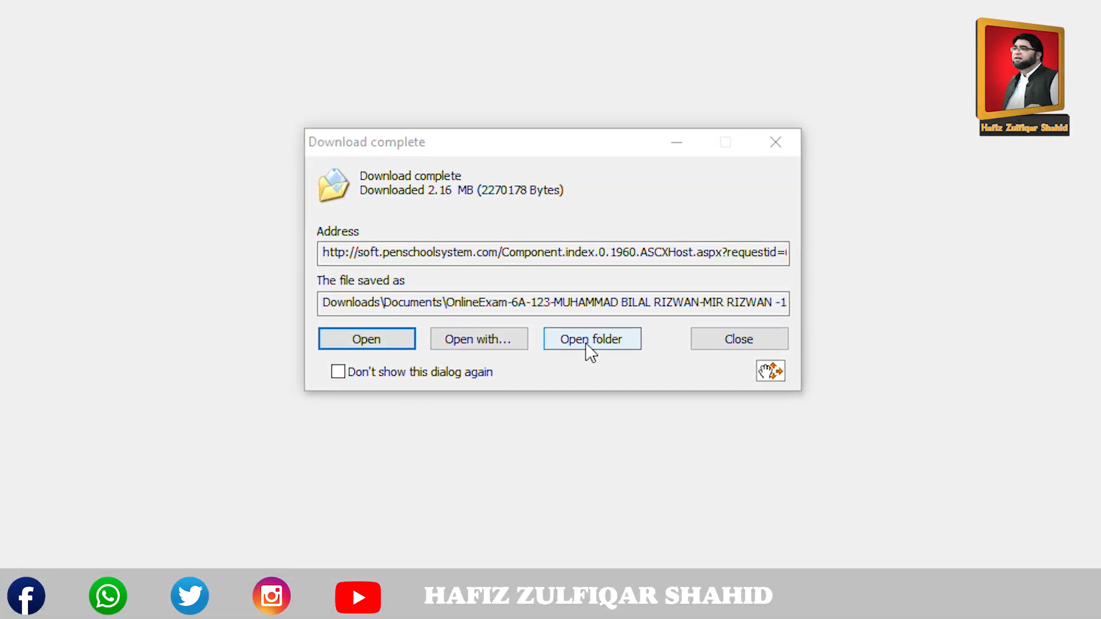
click(587, 343)
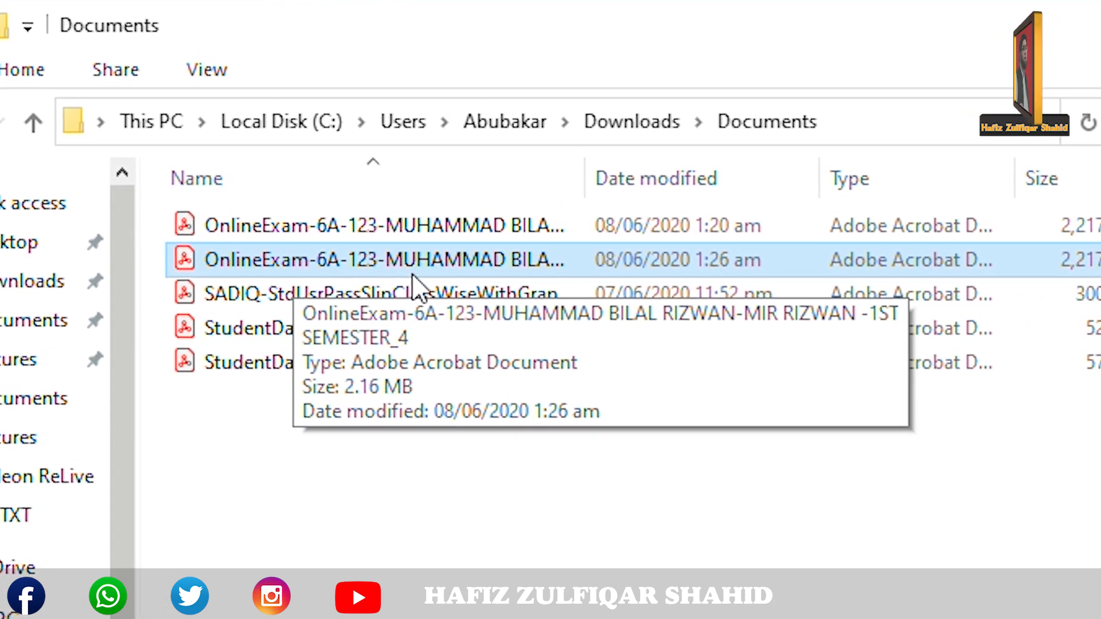
Widen the Name column to reveal the full OnlineExam result PDF file names.
drag(579, 175, 987, 175)
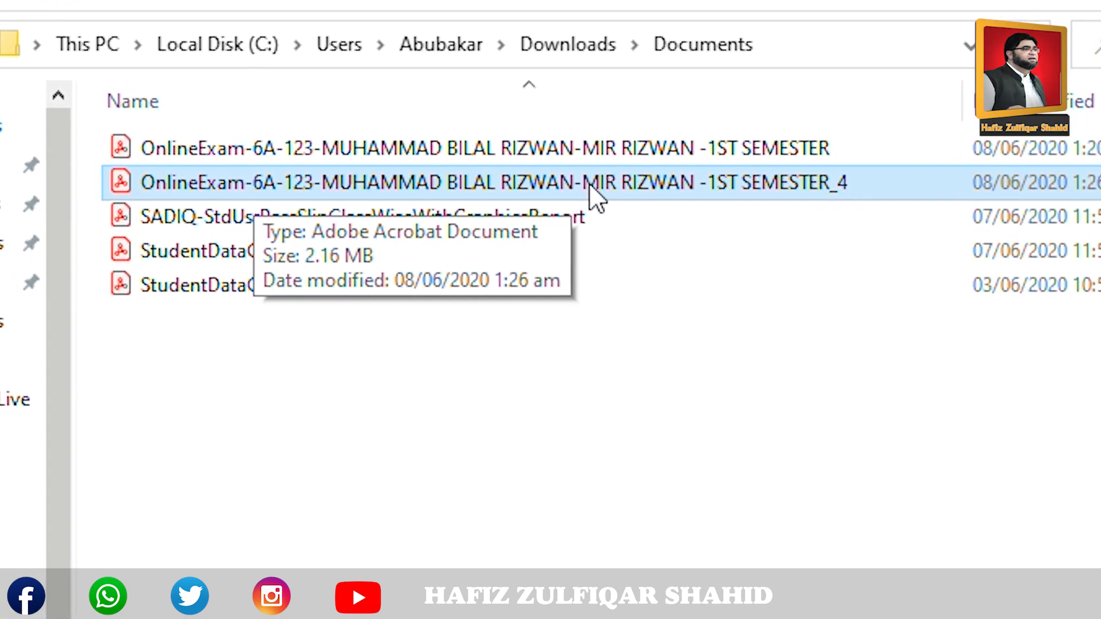
Open the newer _4 result sheet, check 48/175 marks and 5th position, and close without saving.
double_click(589, 180)
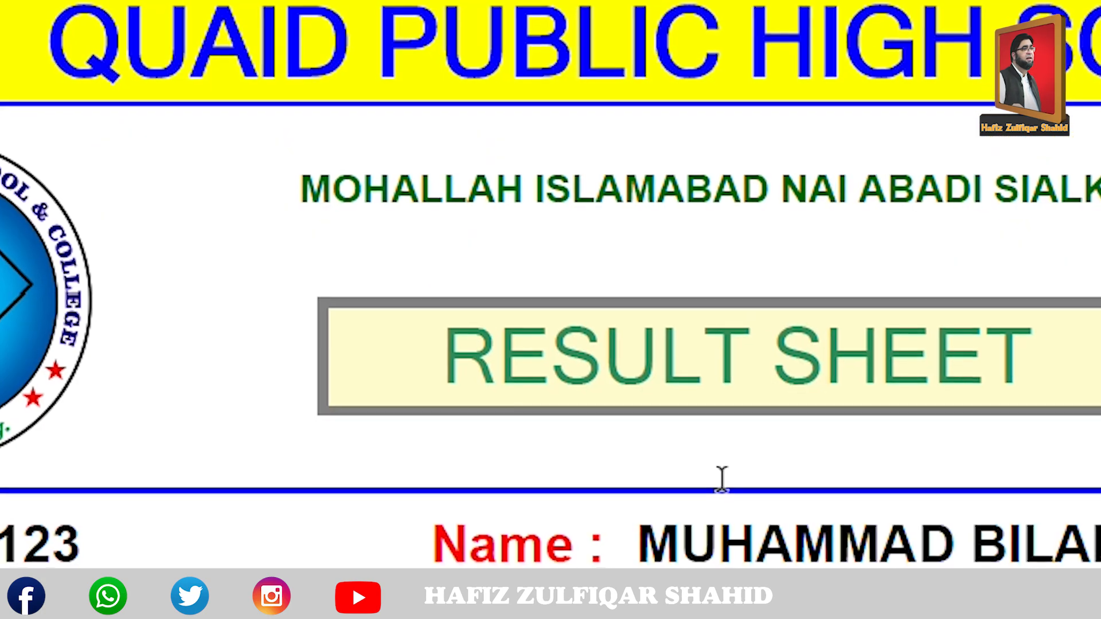
scroll(551, 310, down, 10)
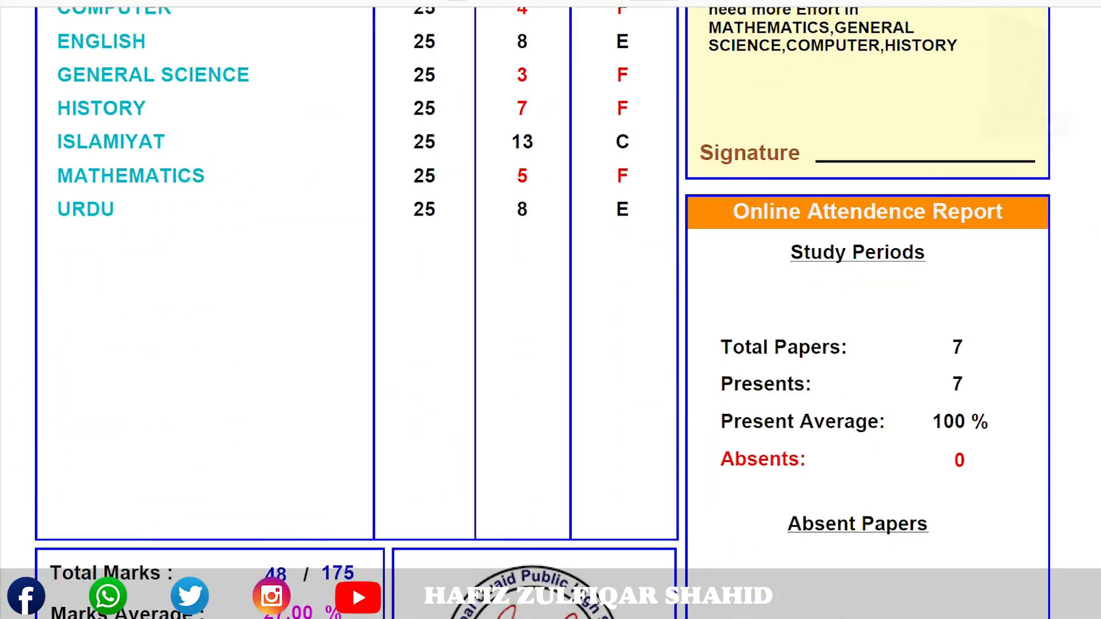
scroll(551, 310, up, 1)
scroll(551, 310, up, 1)
scroll(551, 310, down, 1)
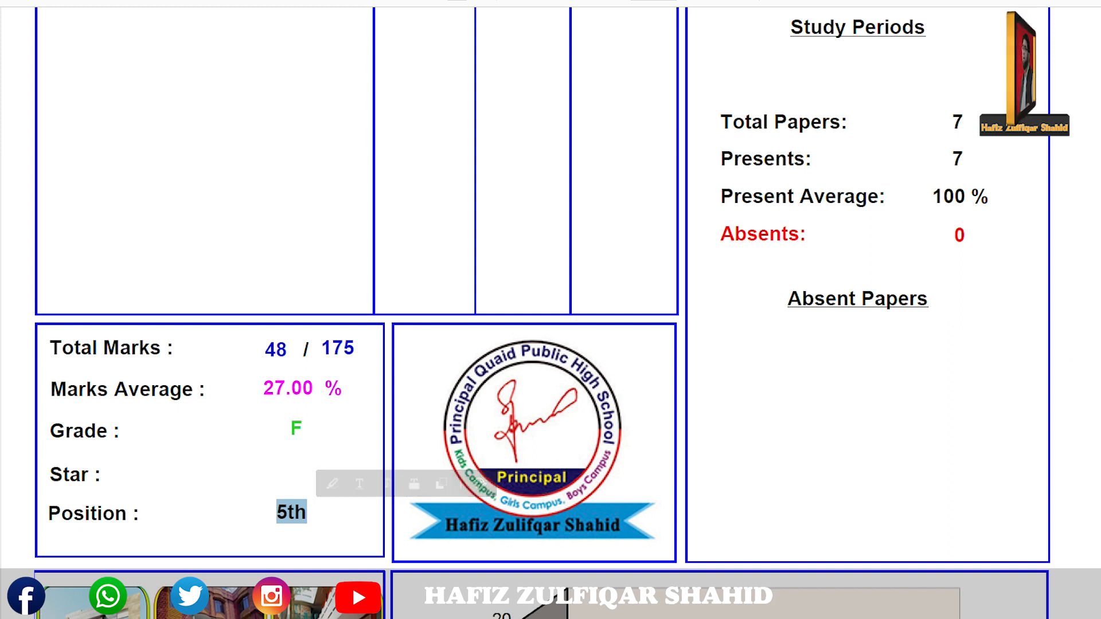
scroll(551, 309, up, 1)
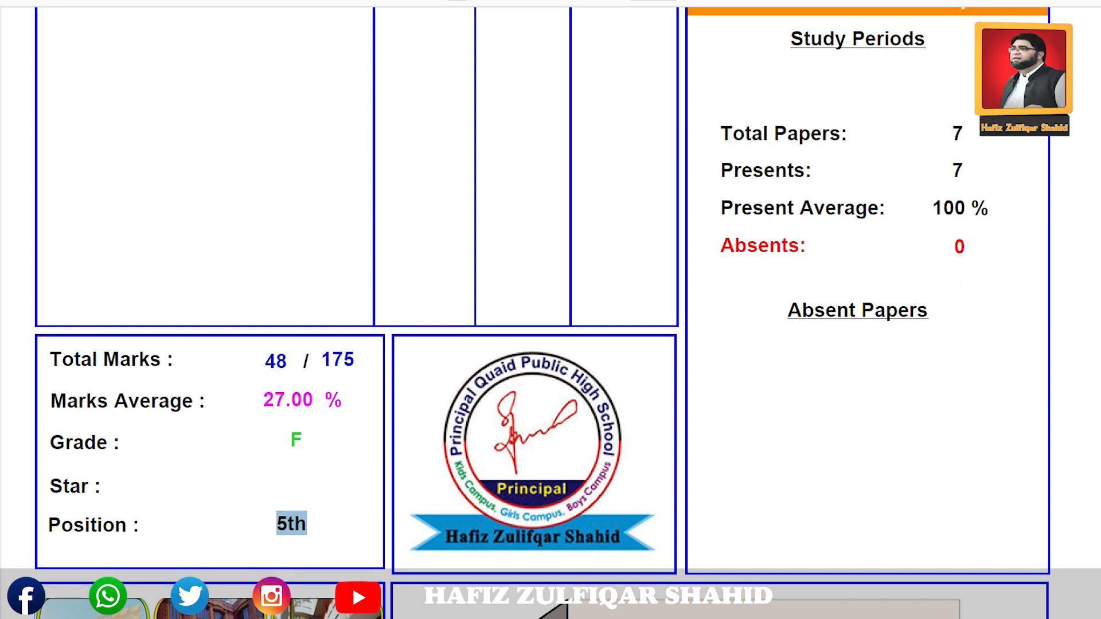
scroll(1100, 219, up, 8)
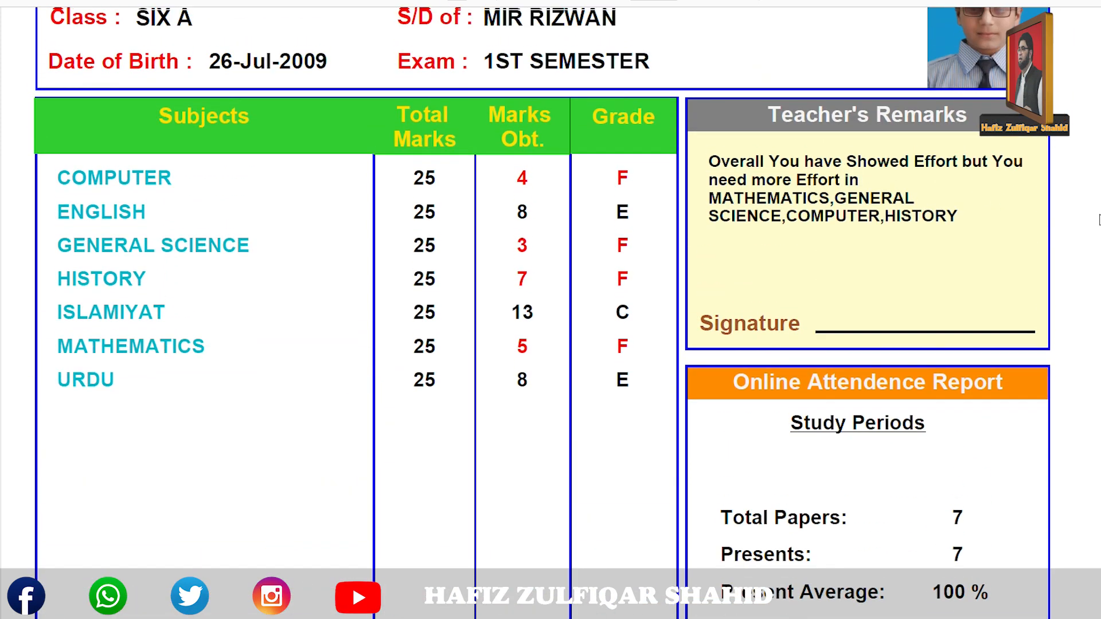
scroll(1100, 220, up, 6)
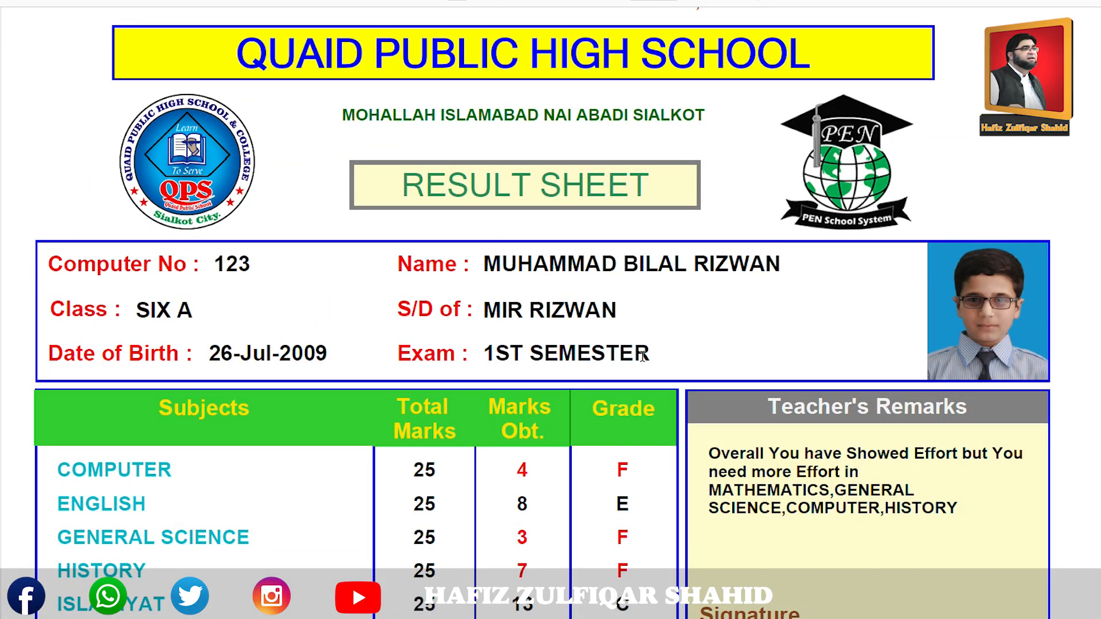
click(1100, 1)
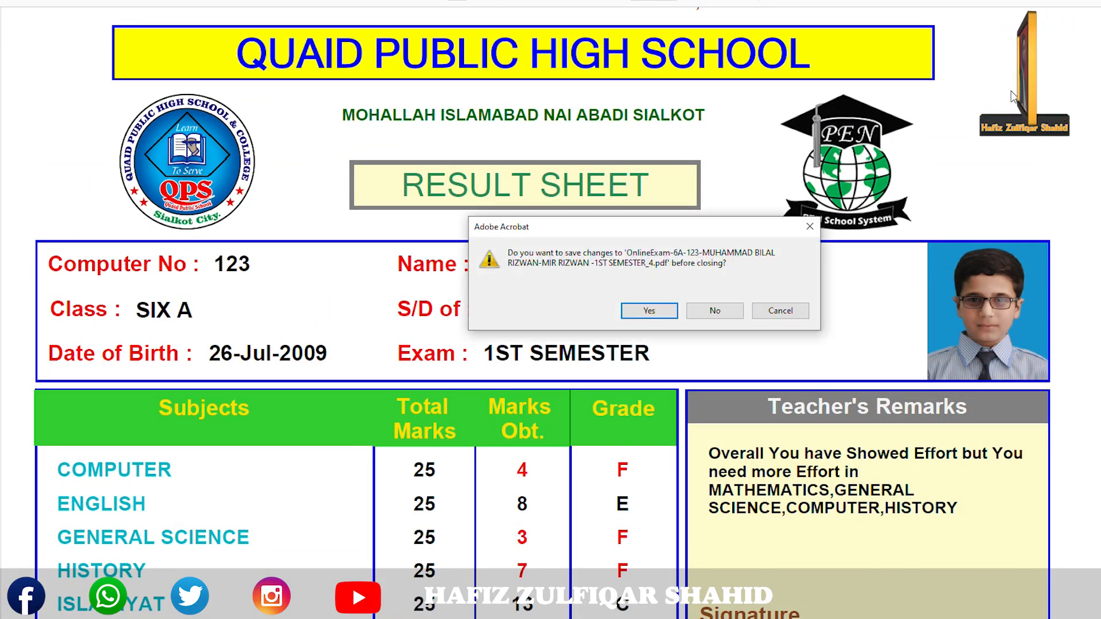
click(733, 312)
Download the class-wise 6A 1st-semester result PDF through IDM and show it in its folder.
click(885, 56)
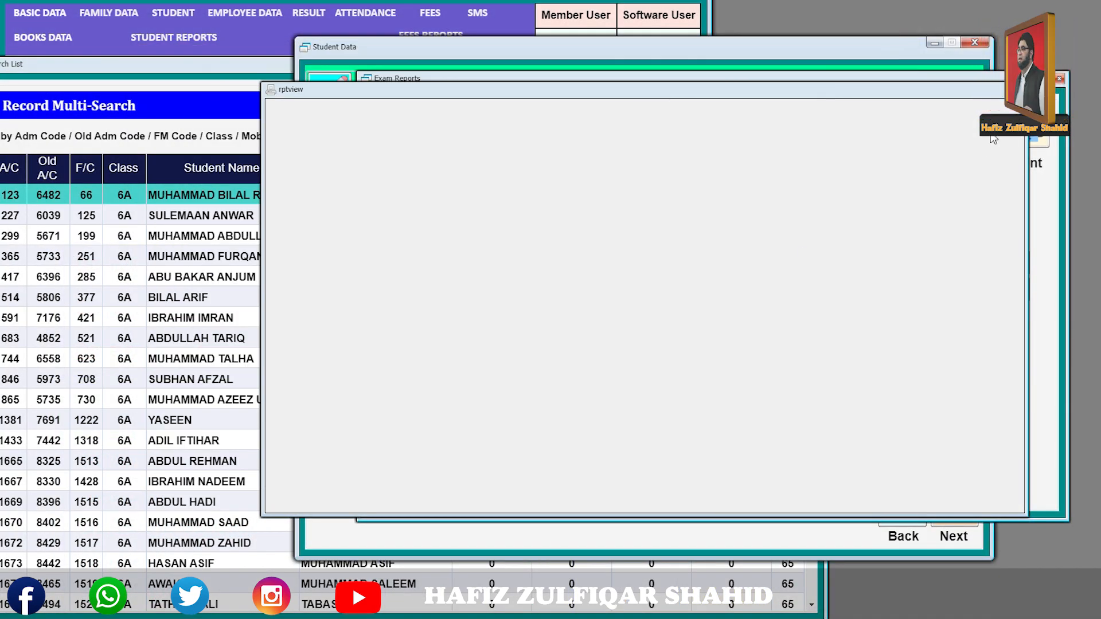
click(1018, 90)
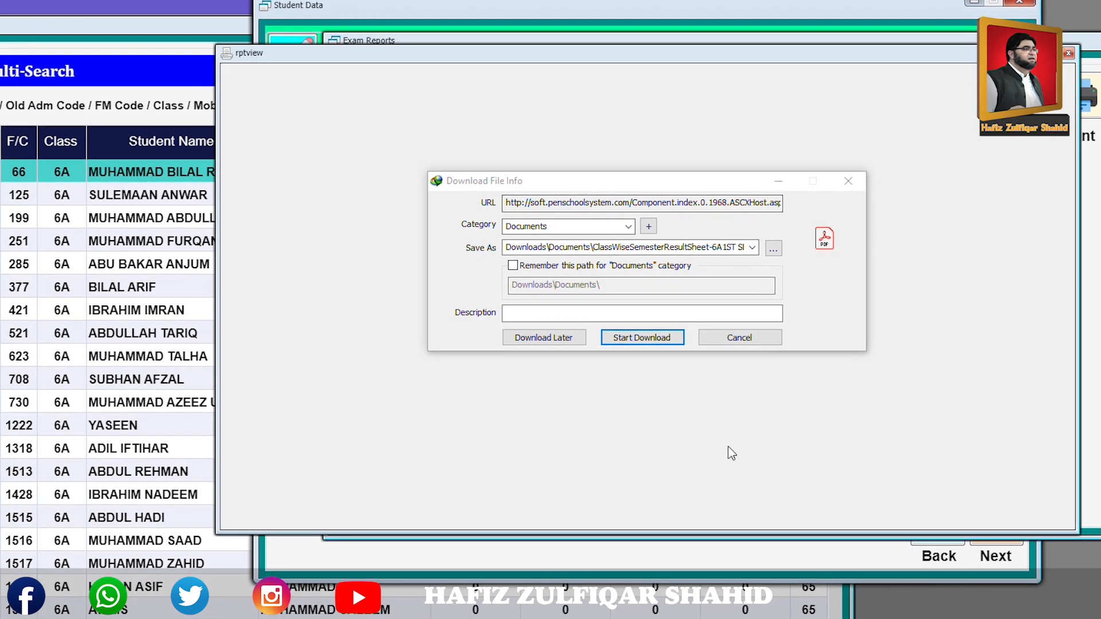
click(658, 340)
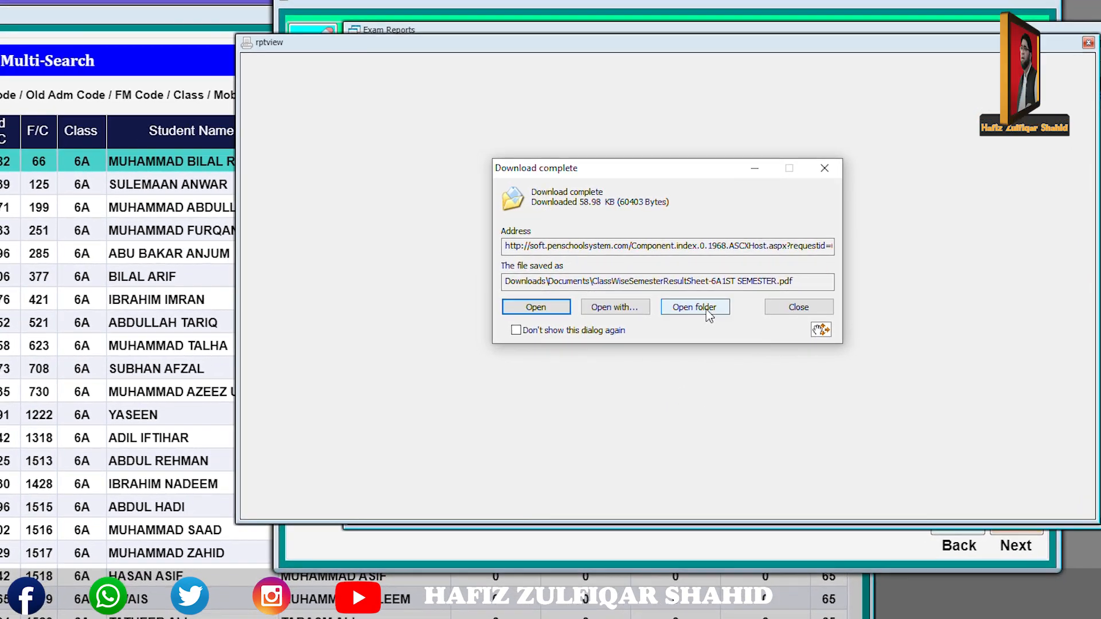
click(695, 308)
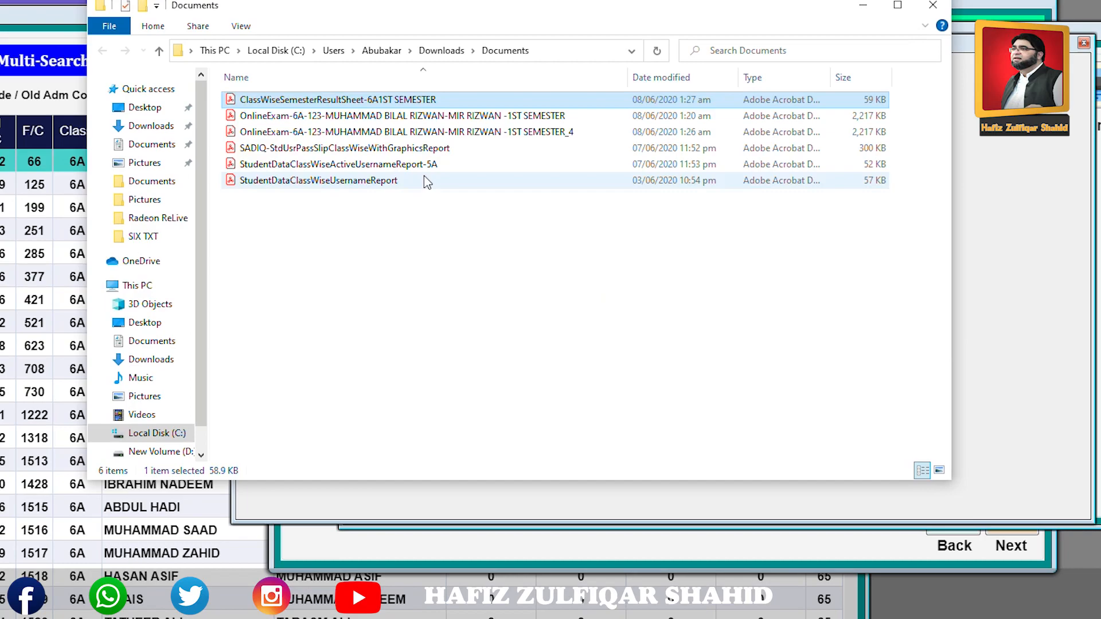
Open the ClassWiseSemesterResultSheet PDF and scroll through its student marks table.
double_click(402, 101)
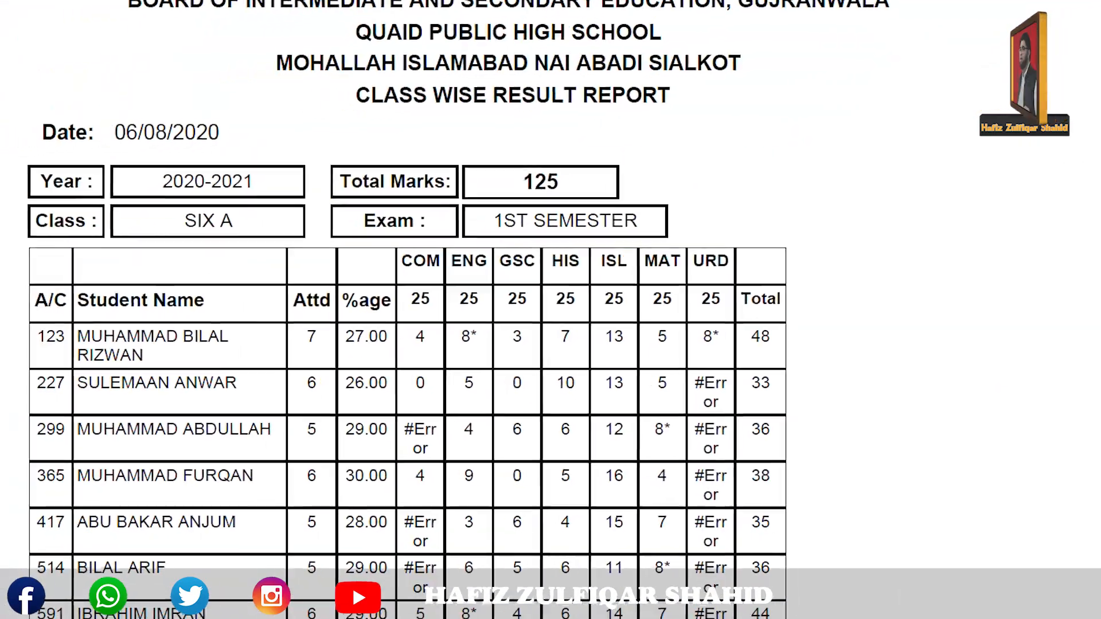
scroll(510, 344, down, 10)
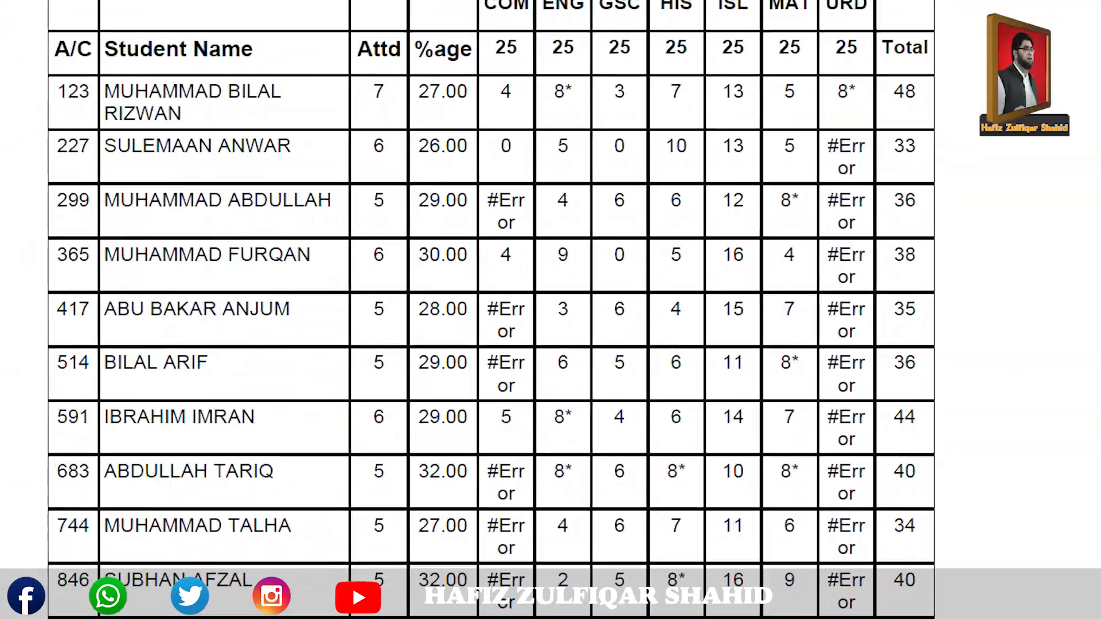
scroll(509, 344, down, 5)
scroll(509, 344, up, 15)
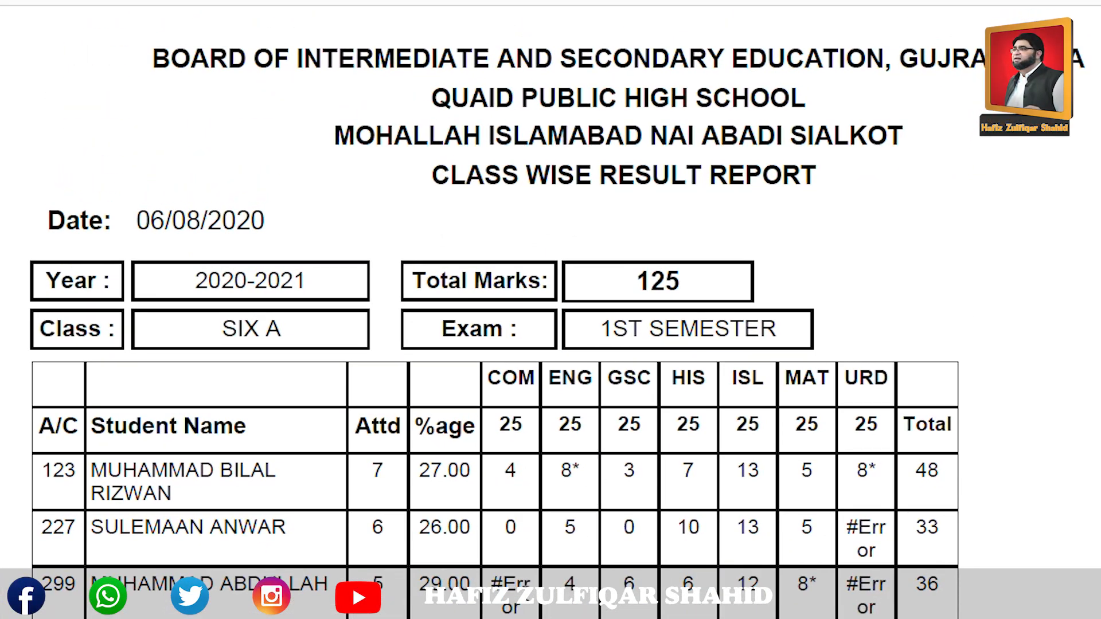
scroll(494, 321, down, 15)
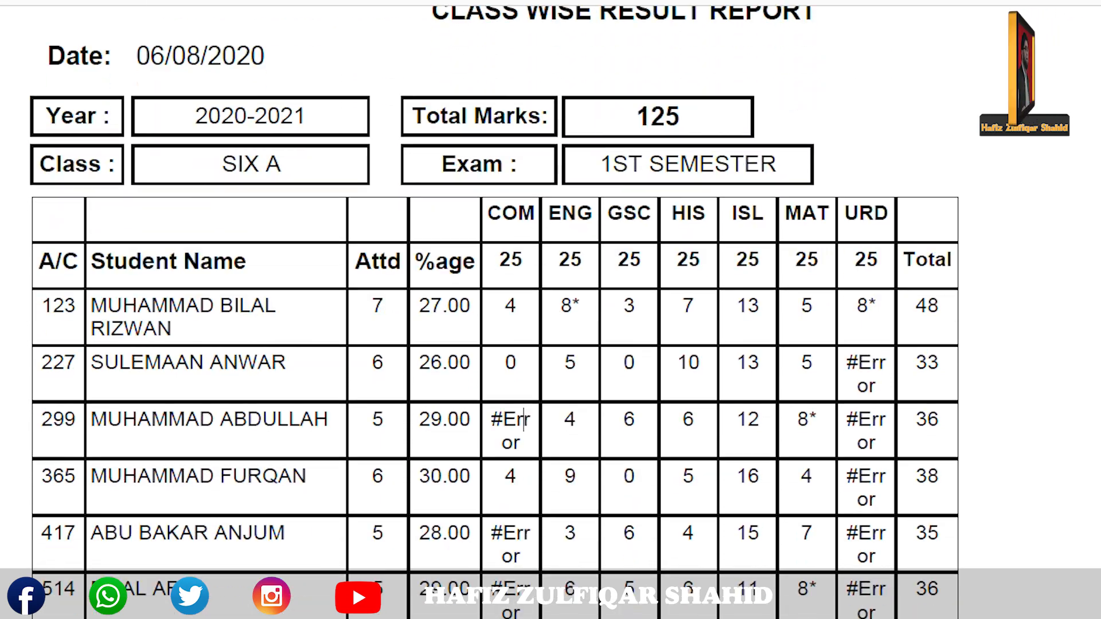
scroll(495, 322, up, 15)
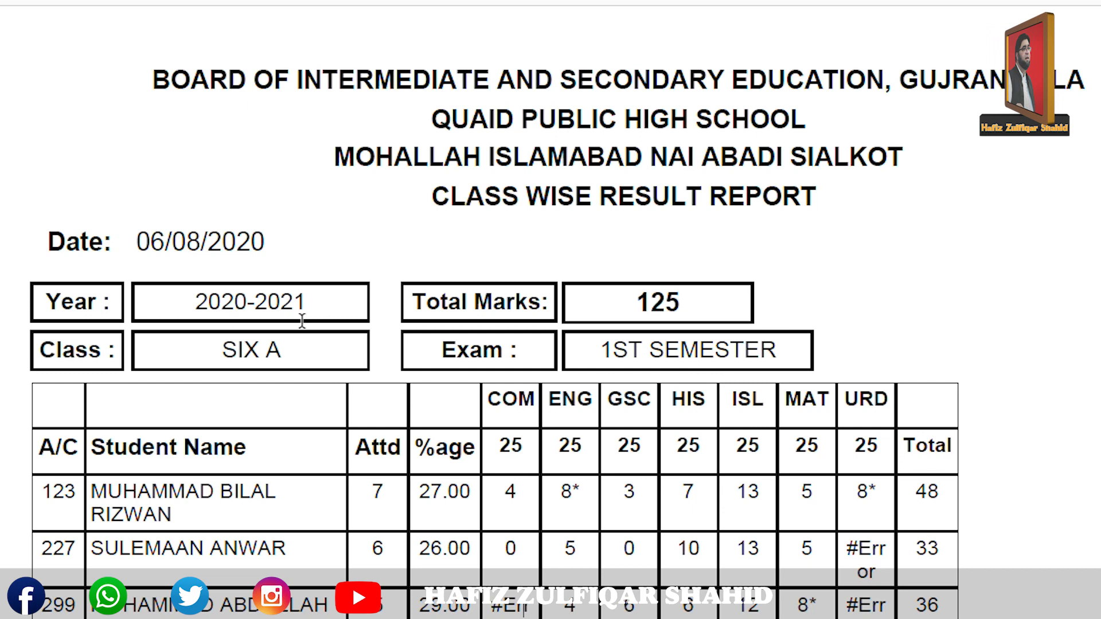
Select the Total Marks: 125, Exam: 1ST SEMESTER and Class SIX A header fields.
drag(690, 300, 410, 306)
drag(785, 352, 437, 352)
drag(334, 358, 82, 358)
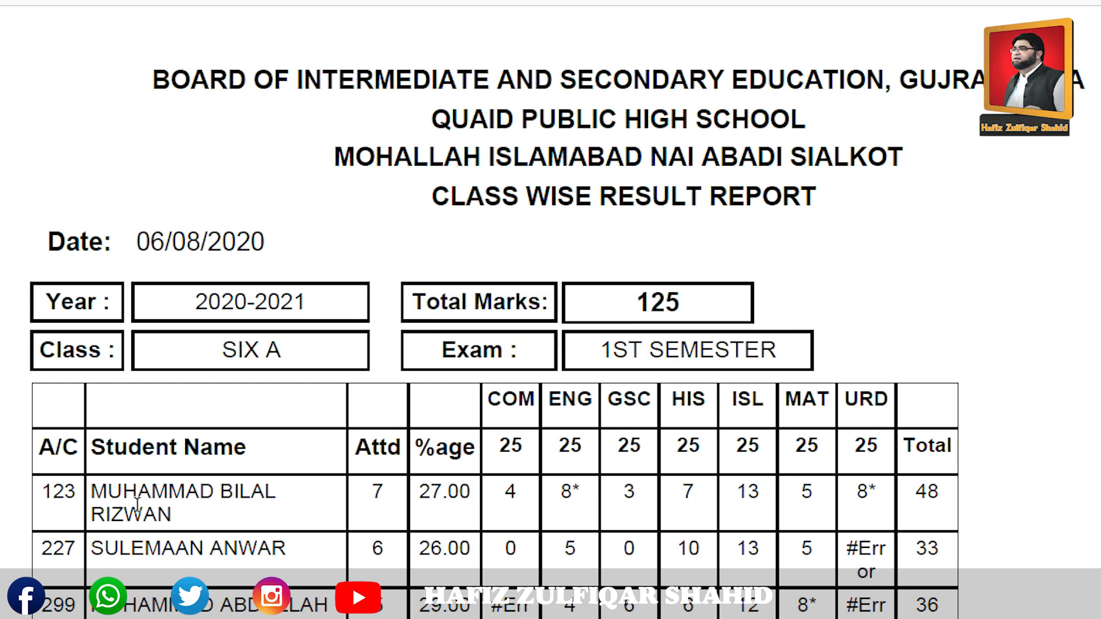
scroll(495, 321, down, 3)
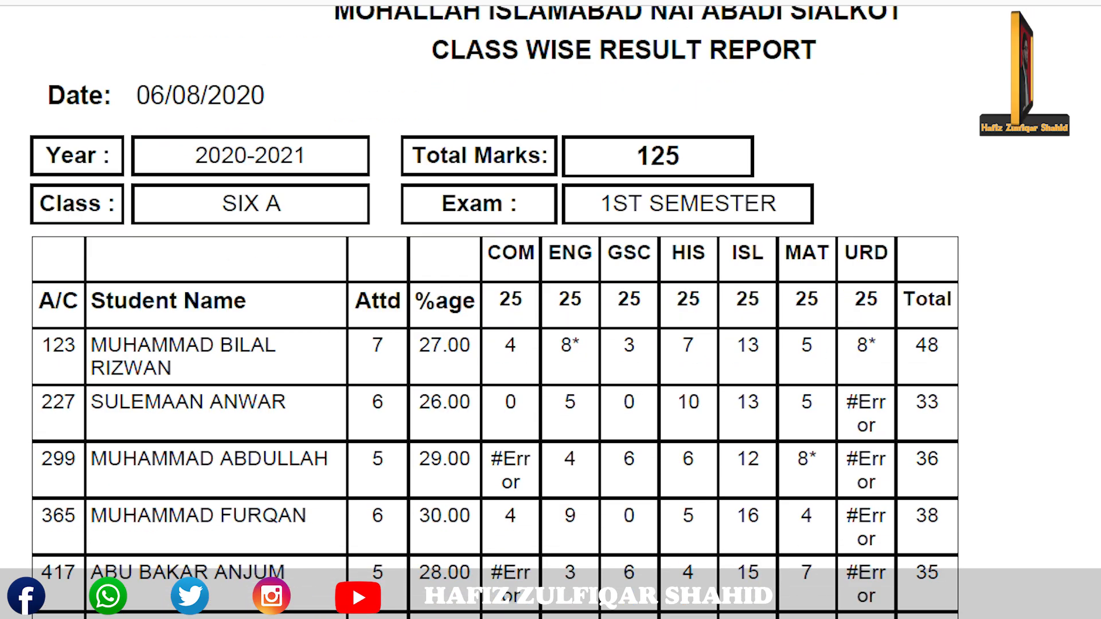